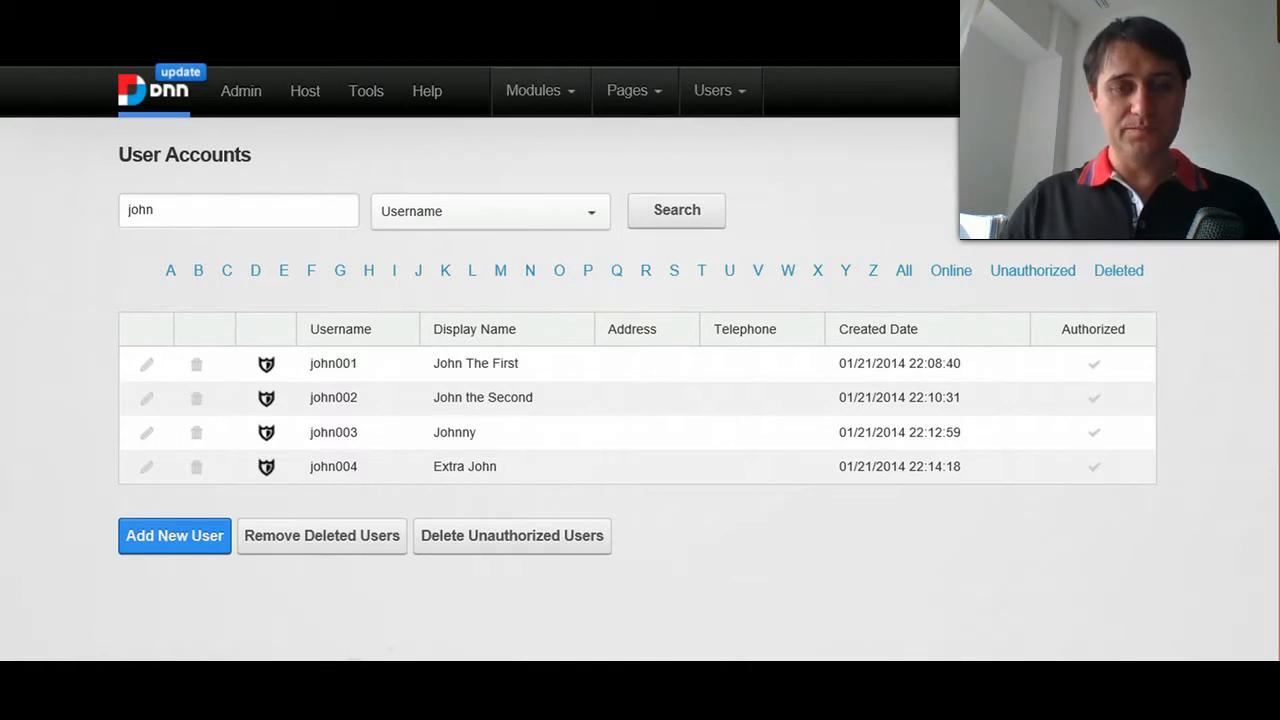
- Examine the user account search options and the list of profile fields available for searching
{"action": "scroll", "coordinate": [185, 260], "scroll_direction": "up", "scroll_amount": 1}
{"action": "scroll", "coordinate": [177, 200], "scroll_direction": "down", "scroll_amount": 1}
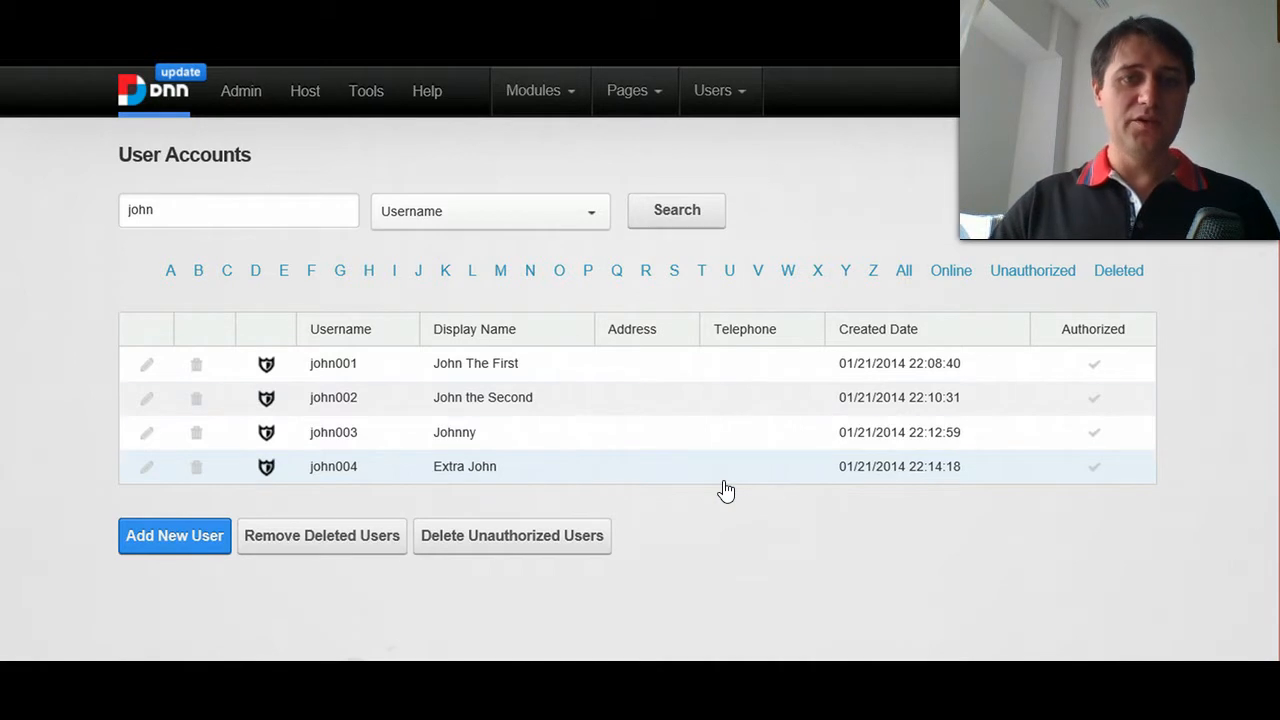
{"action": "left_click", "coordinate": [509, 242]}
{"action": "left_click", "coordinate": [502, 221]}
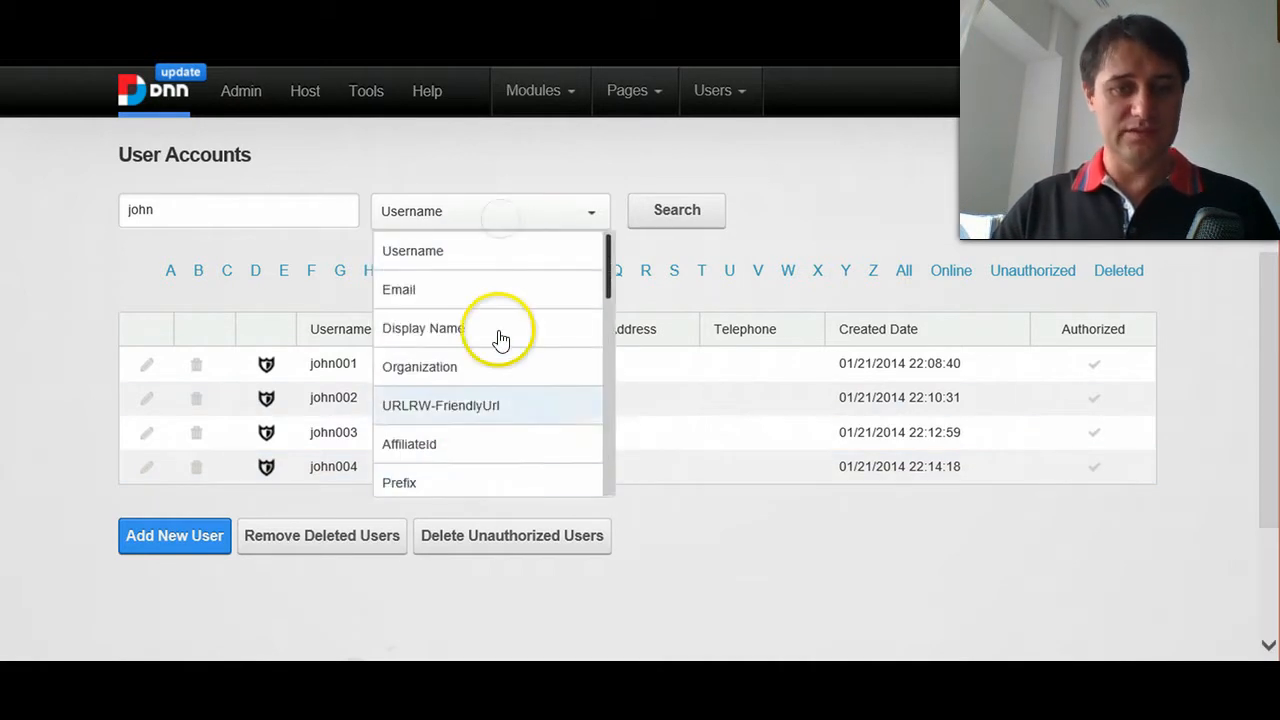
{"action": "left_click", "coordinate": [200, 234]}
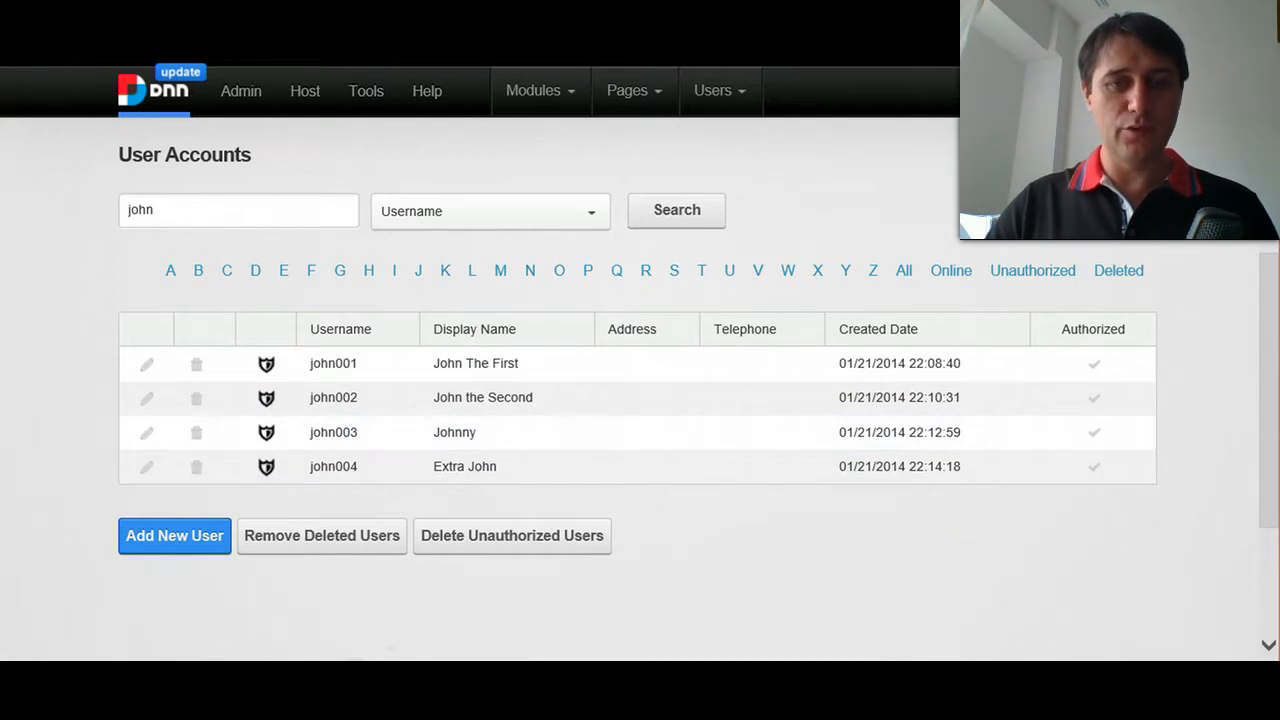
- Switch to SQL Server Management Studio and execute the member search query
{"action": "key", "text": "alt+Tab"}
{"action": "left_click", "coordinate": [736, 286]}
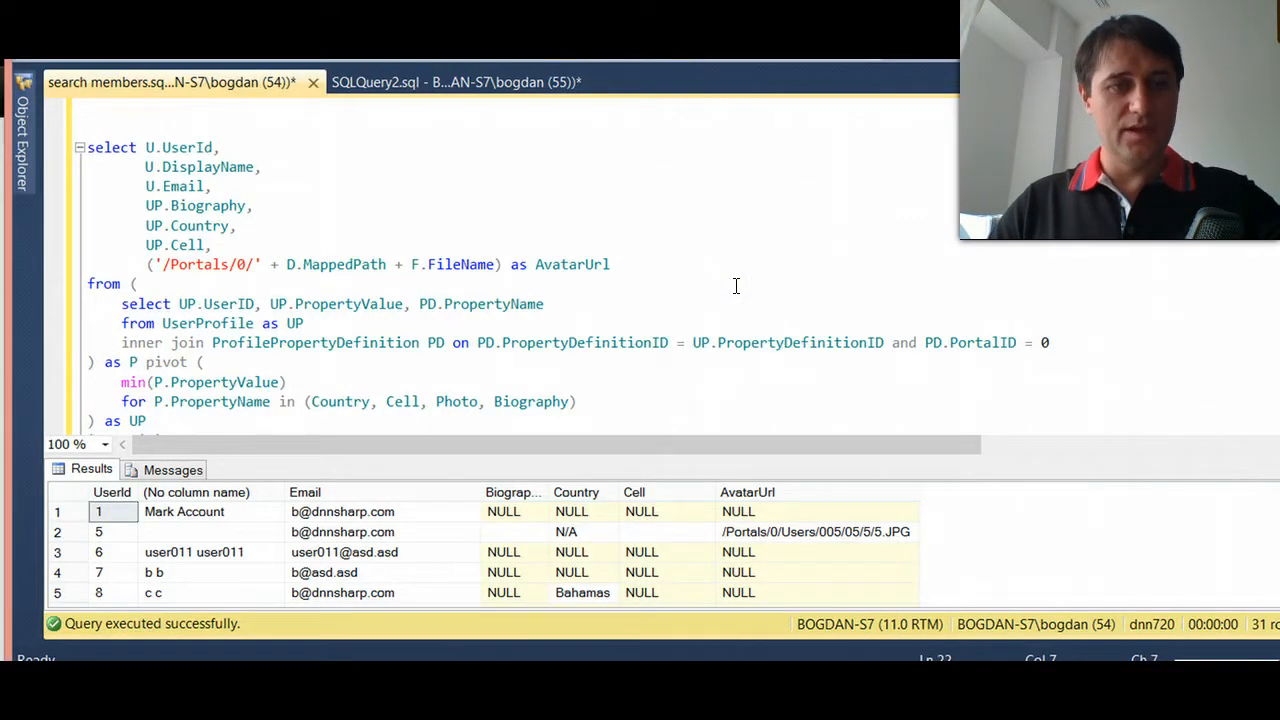
{"action": "key", "text": "F5"}
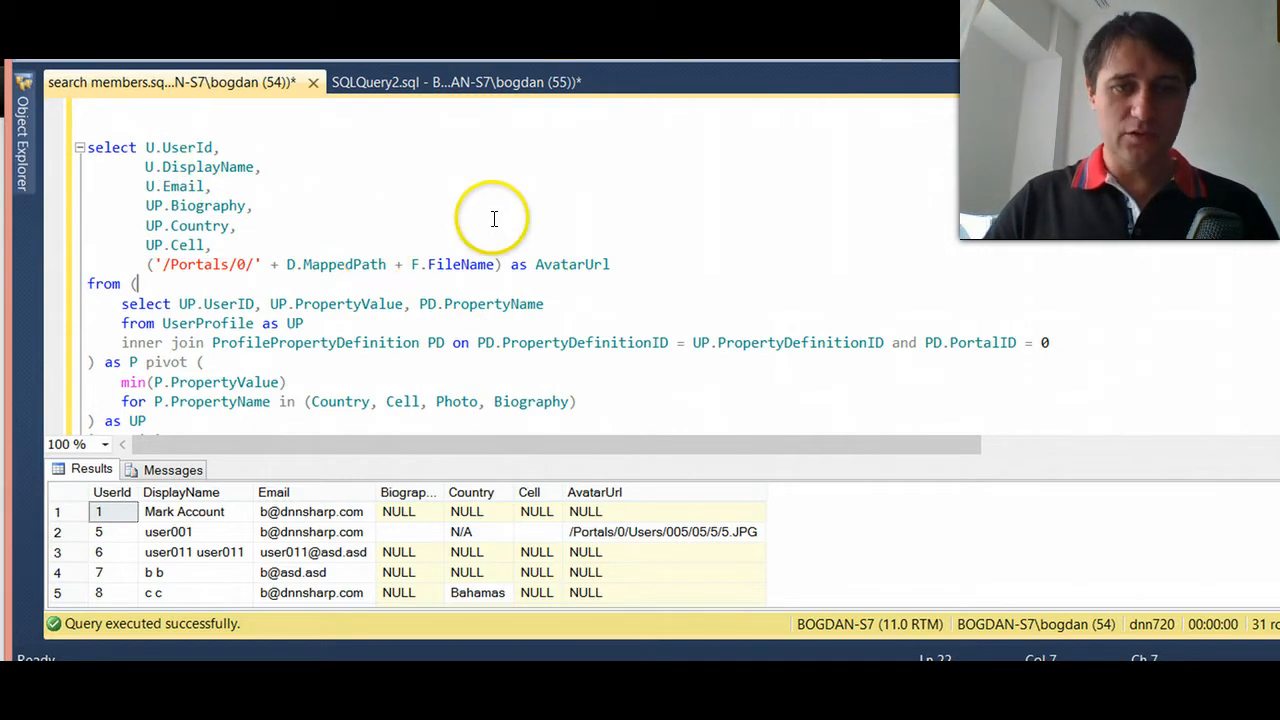
- Examine the query's selected columns, the profile property pivot, and the joins to Users, Files and Folders
{"action": "scroll", "coordinate": [562, 275], "scroll_direction": "down", "scroll_amount": 1}
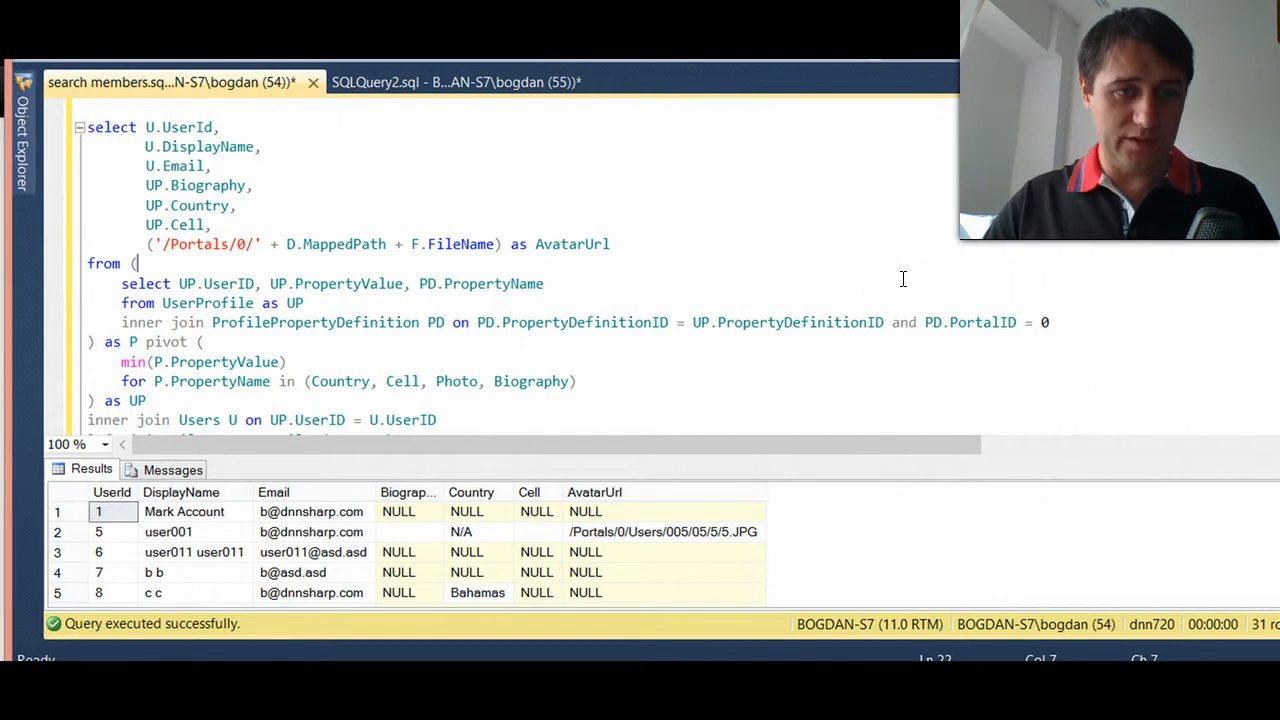
{"action": "left_click", "coordinate": [145, 145]}
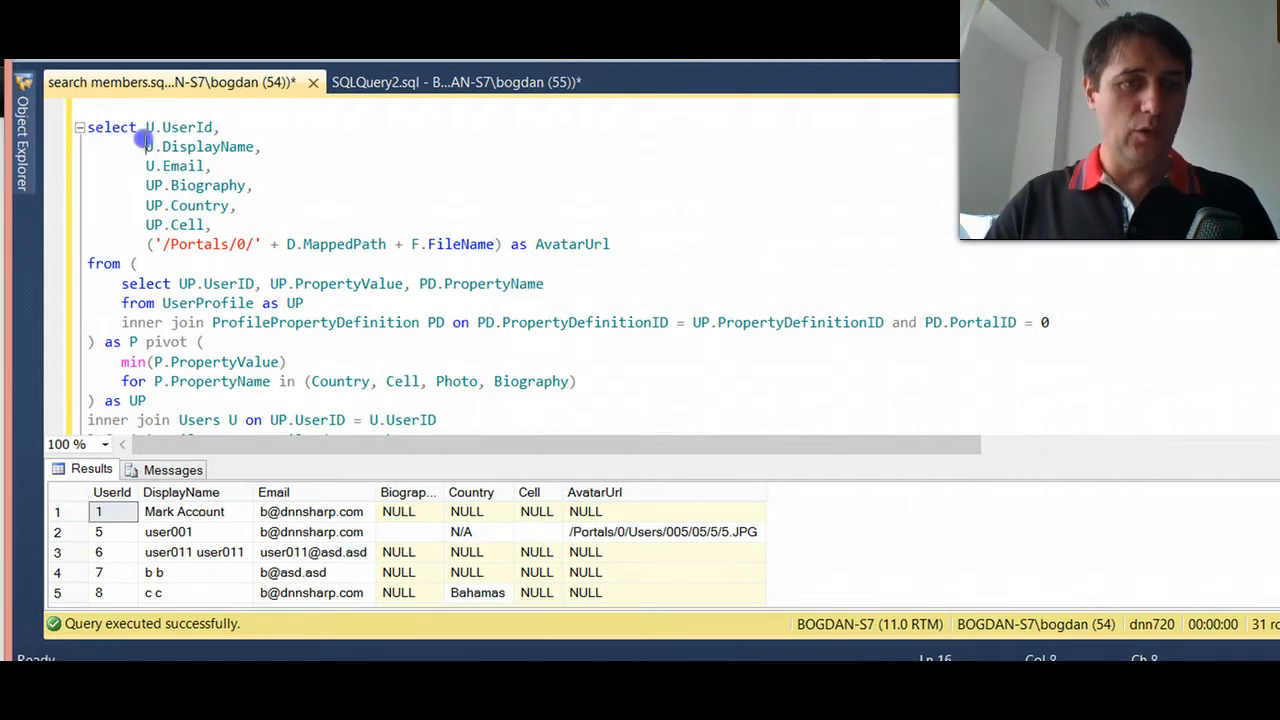
{"action": "left_click", "coordinate": [118, 303]}
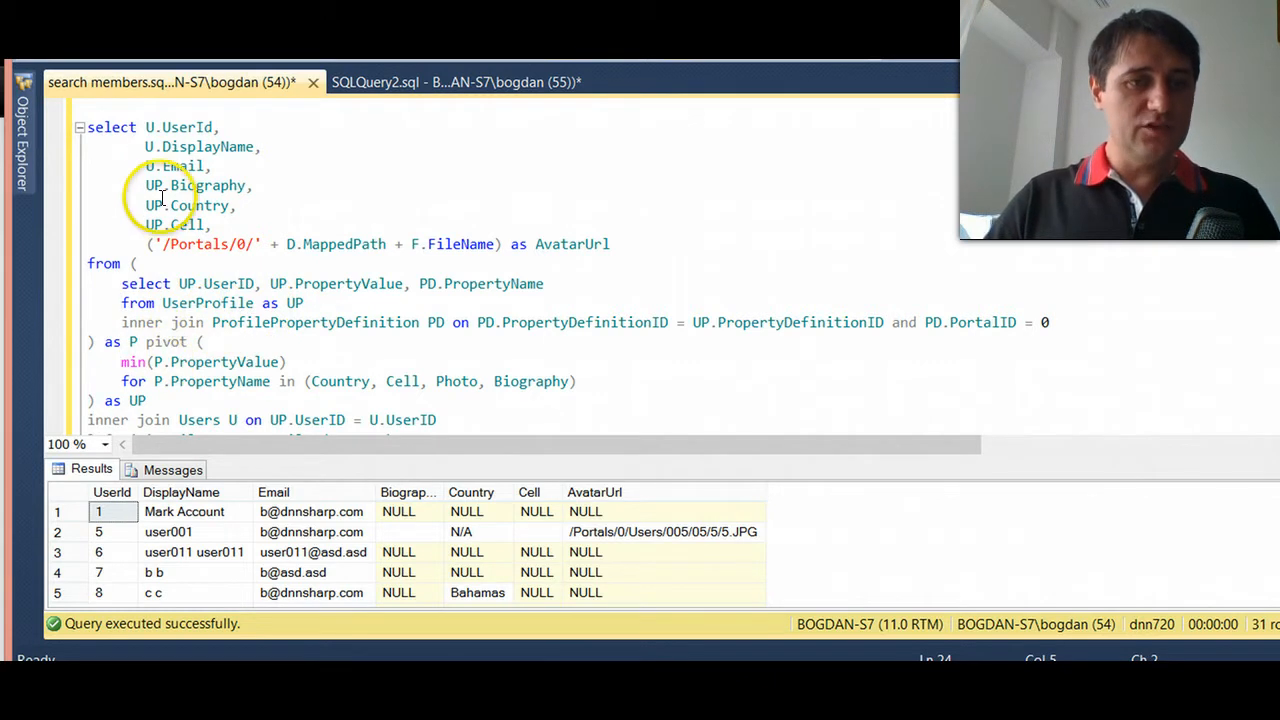
{"action": "left_click", "coordinate": [146, 128]}
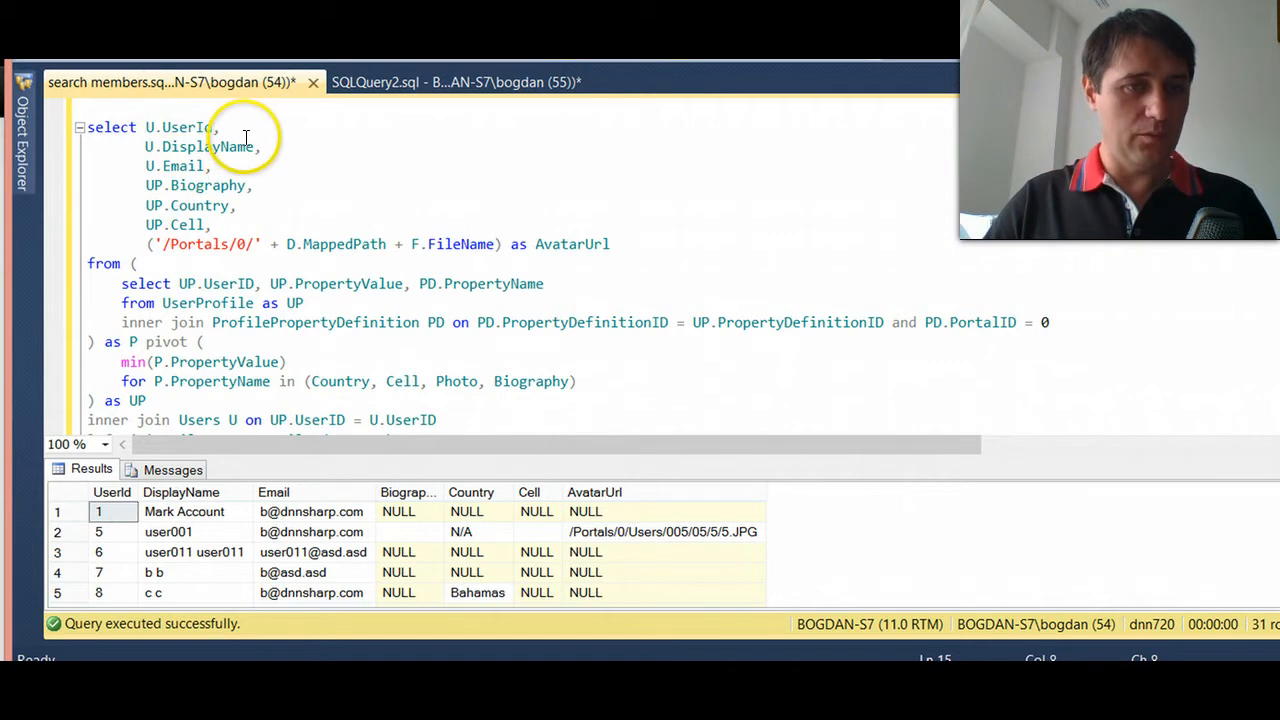
{"action": "scroll", "coordinate": [300, 260], "scroll_direction": "down", "scroll_amount": 1}
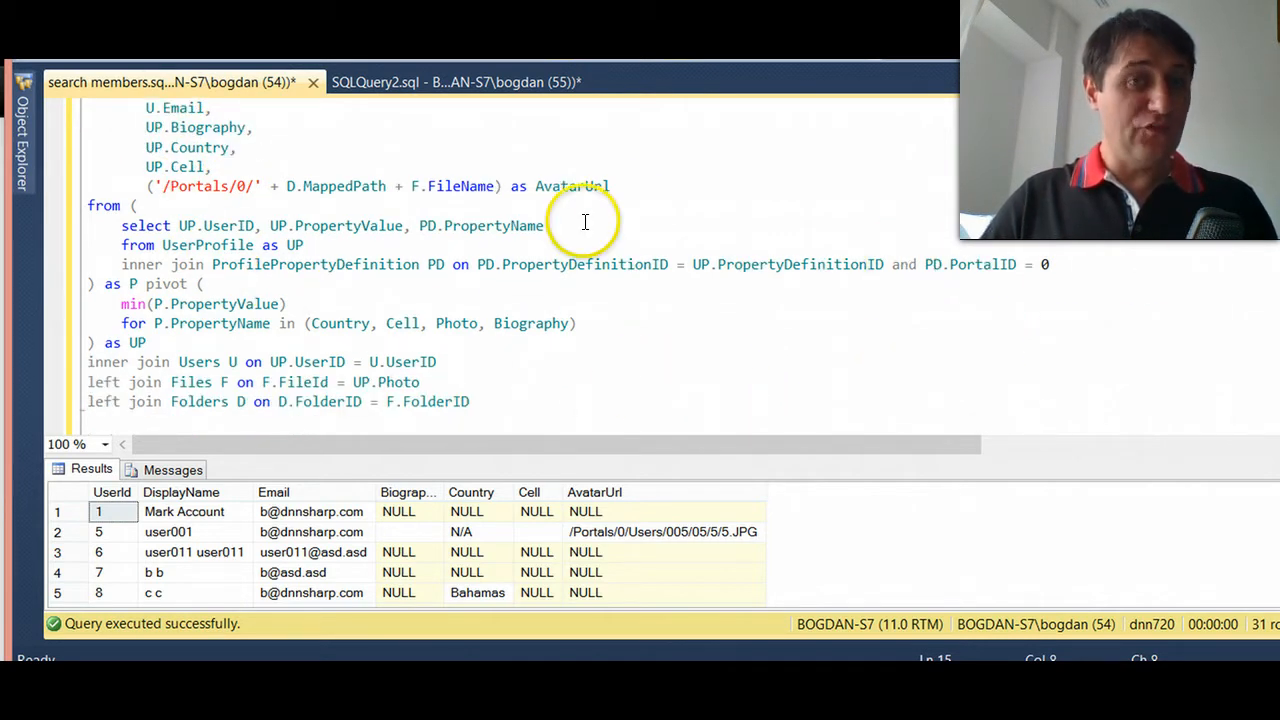
{"action": "left_click_drag", "start_coordinate": [612, 187], "coordinate": [145, 179]}
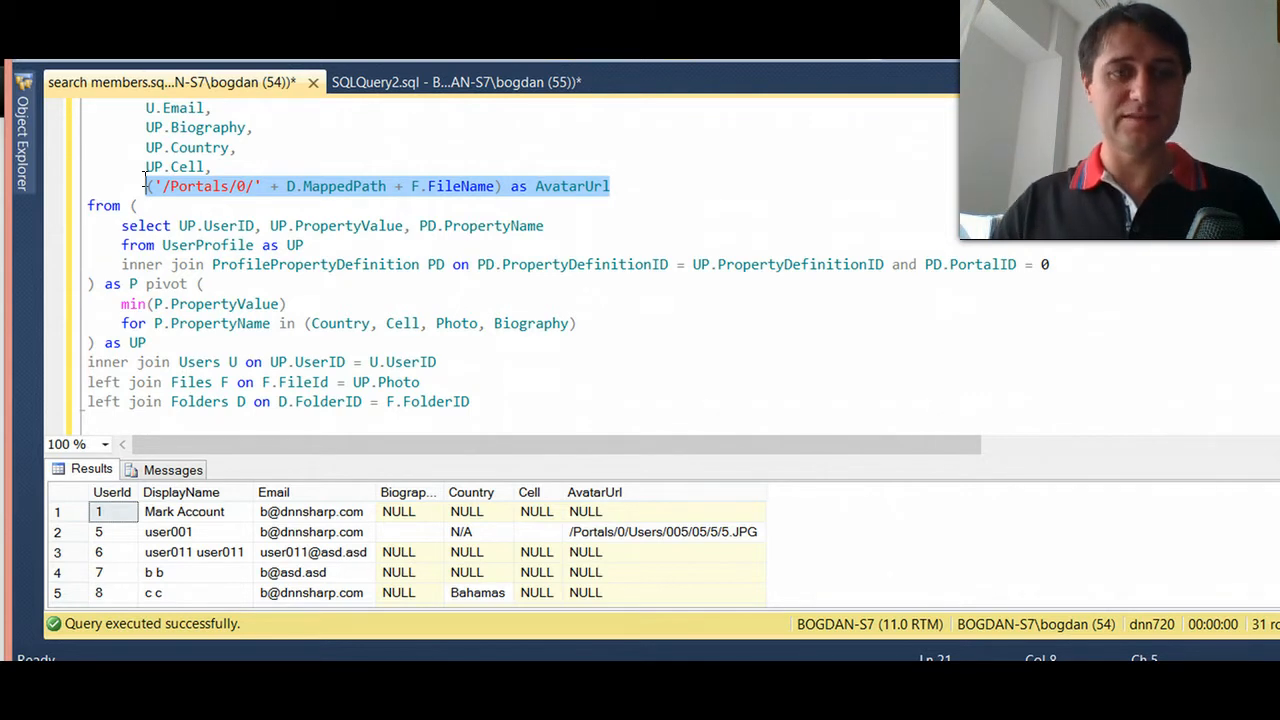
{"action": "left_click", "coordinate": [536, 375]}
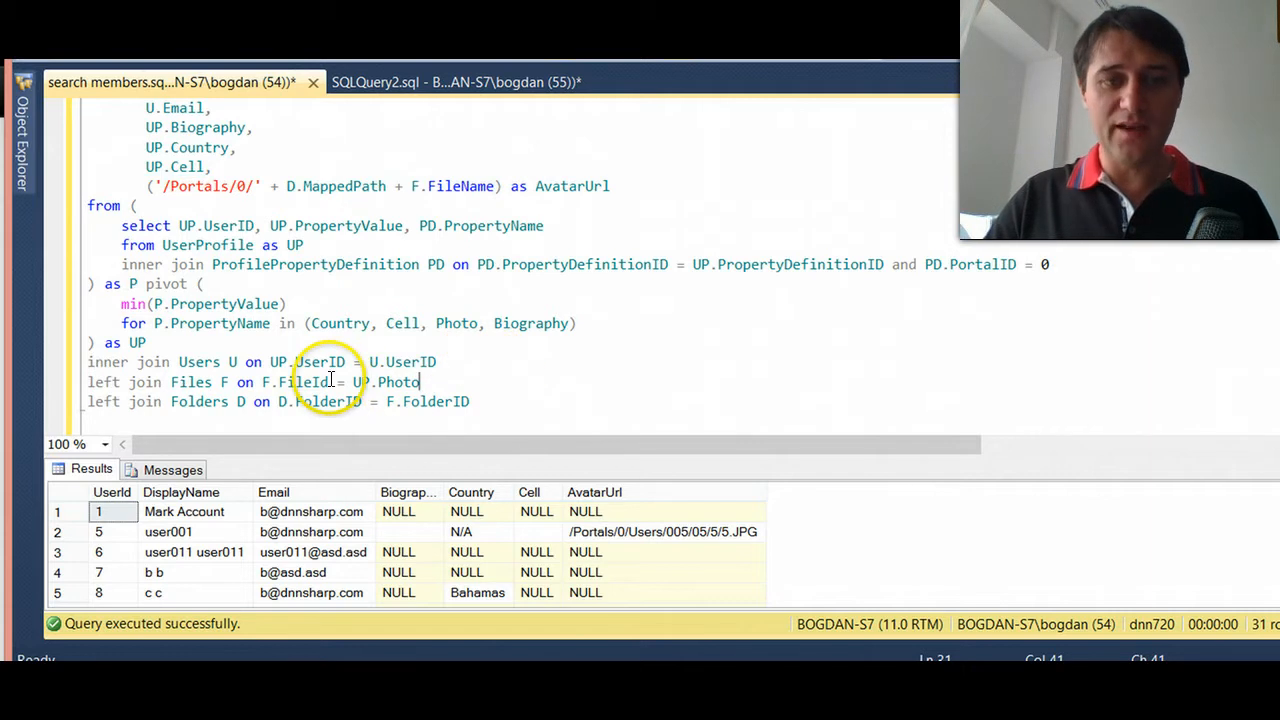
{"action": "left_click", "coordinate": [496, 404]}
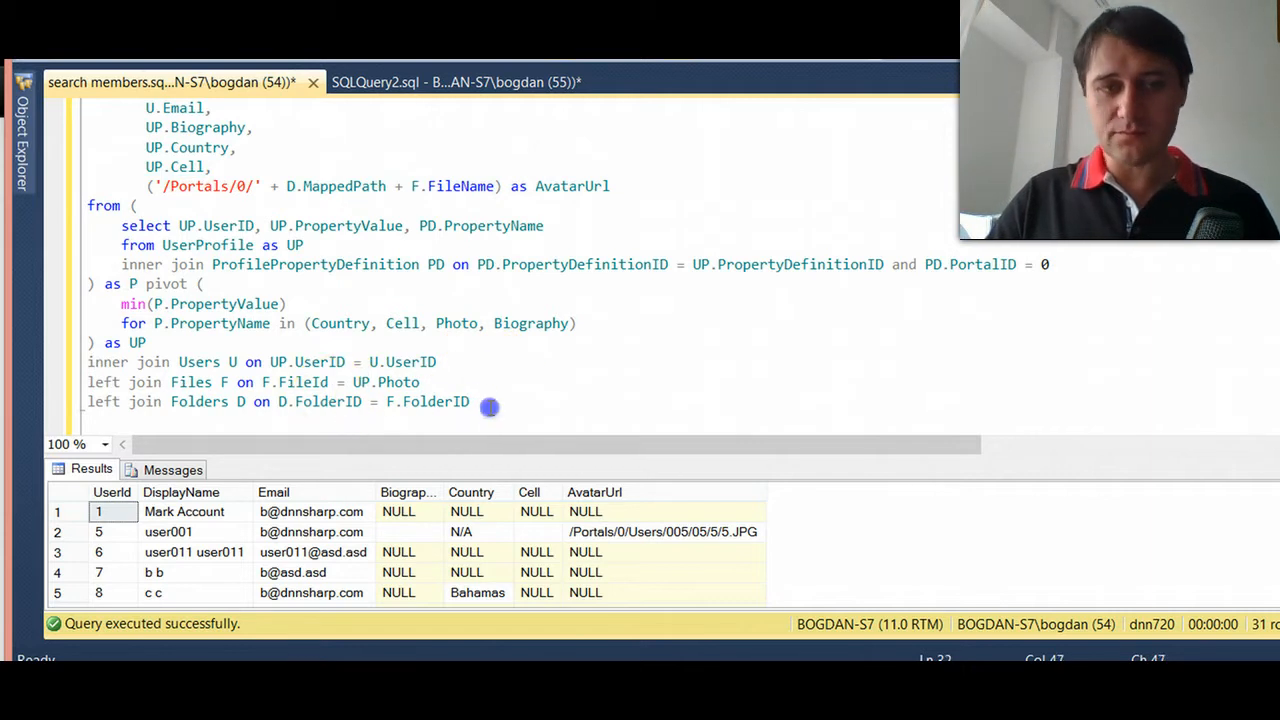
{"action": "left_click", "coordinate": [36, 368], "text": "shift"}
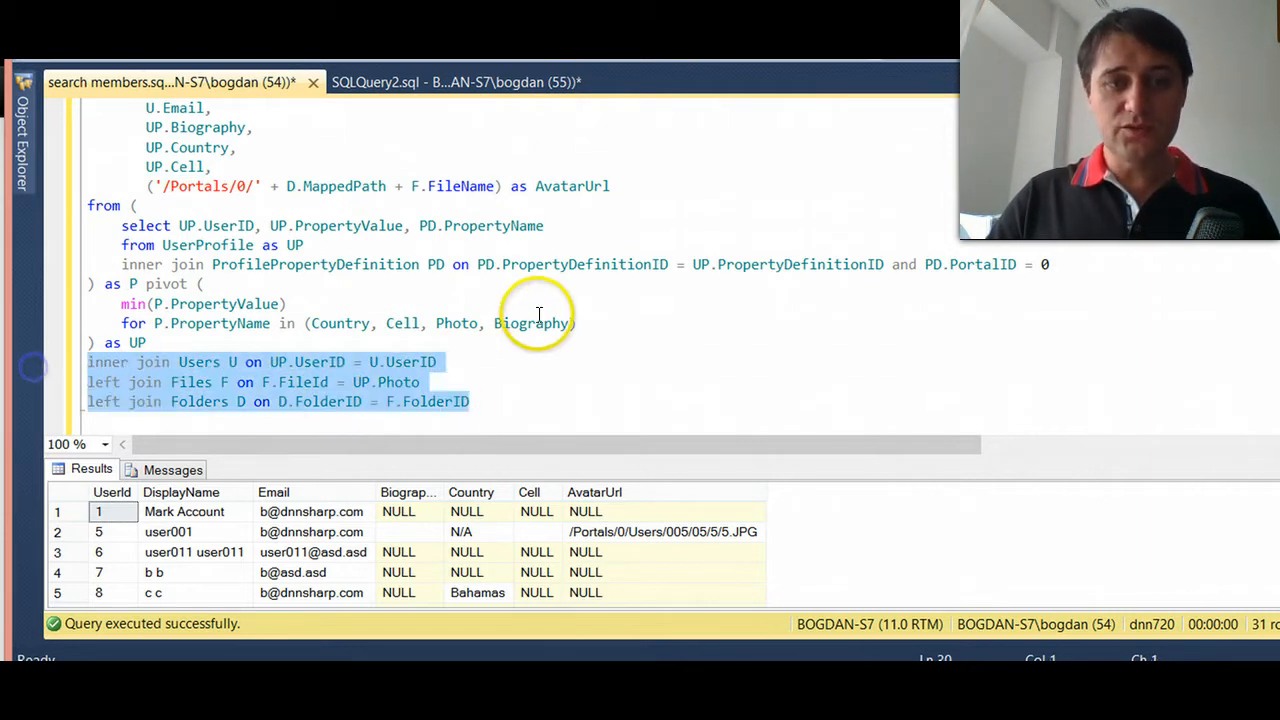
- Examine how the AvatarUrl expression combines '/Portals/0/', D.MappedPath and F.FileName
{"action": "scroll", "coordinate": [536, 316], "scroll_direction": "up", "scroll_amount": 2}
{"action": "left_click", "coordinate": [158, 304]}
{"action": "left_click_drag", "start_coordinate": [158, 304], "coordinate": [262, 303]}
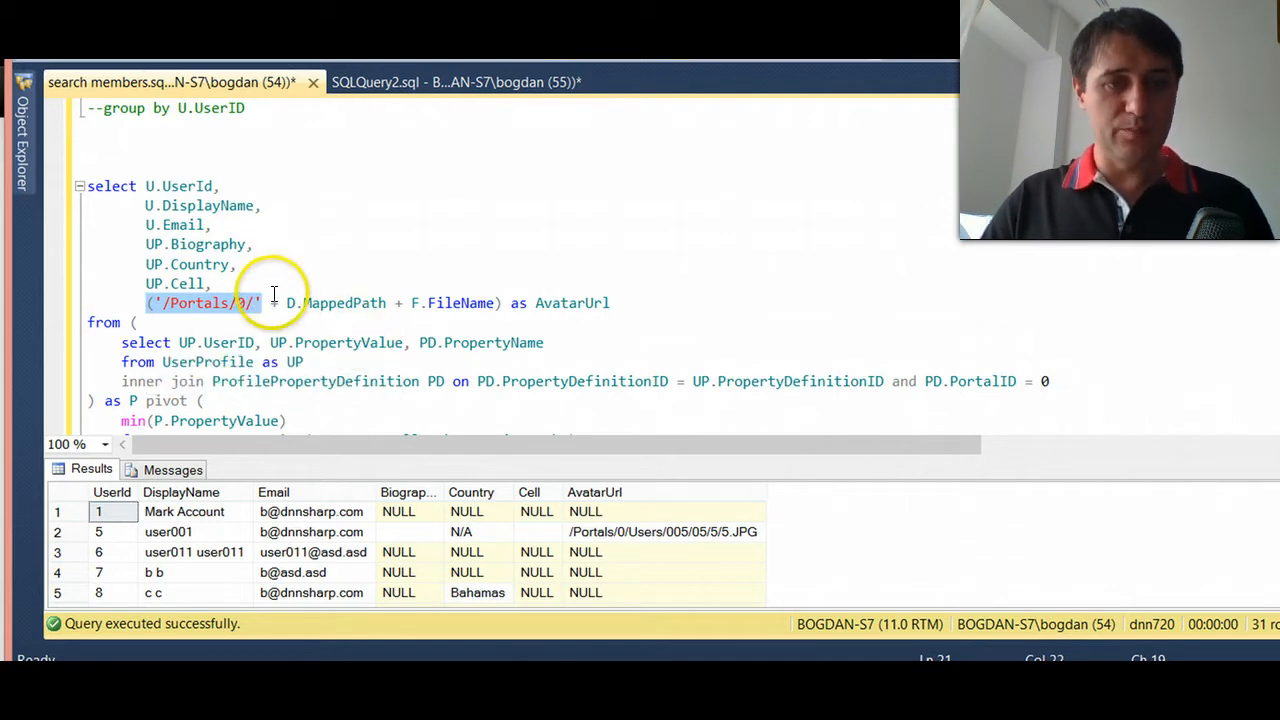
{"action": "left_click_drag", "start_coordinate": [288, 302], "coordinate": [478, 298]}
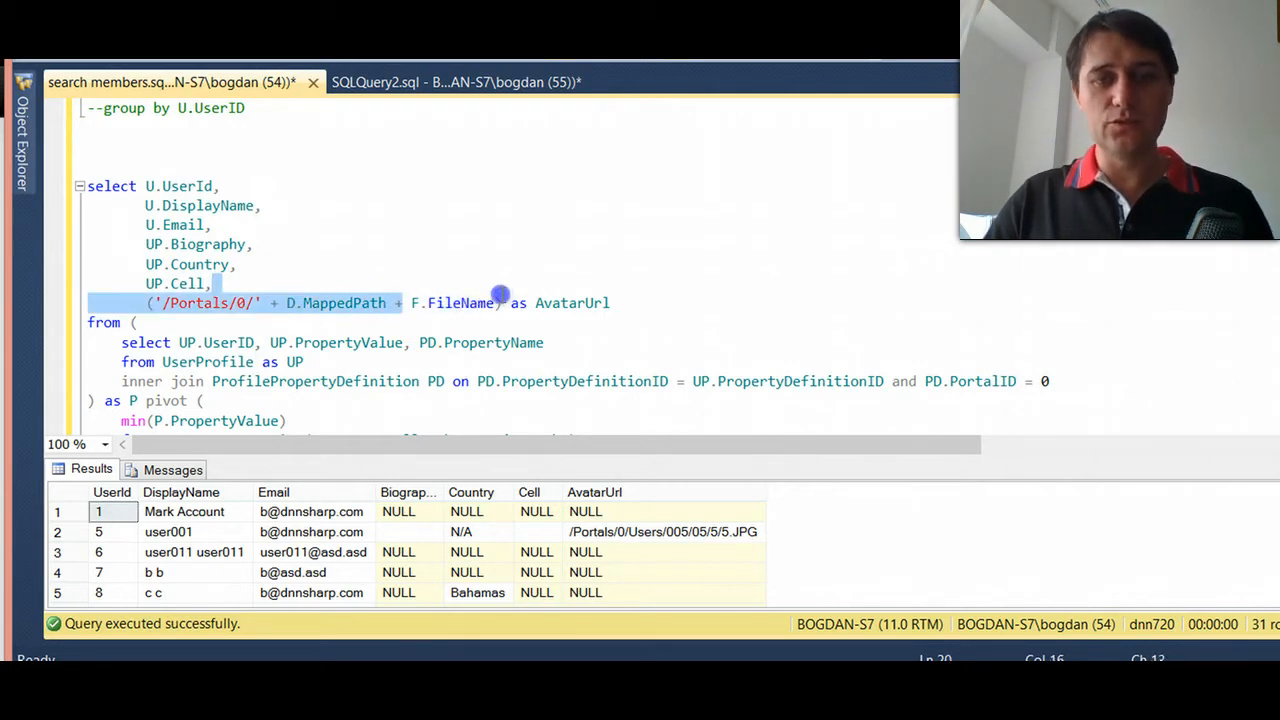
{"action": "left_click_drag", "start_coordinate": [502, 291], "coordinate": [494, 302]}
{"action": "left_click", "coordinate": [305, 362]}
{"action": "scroll", "coordinate": [420, 410], "scroll_direction": "down", "scroll_amount": 2}
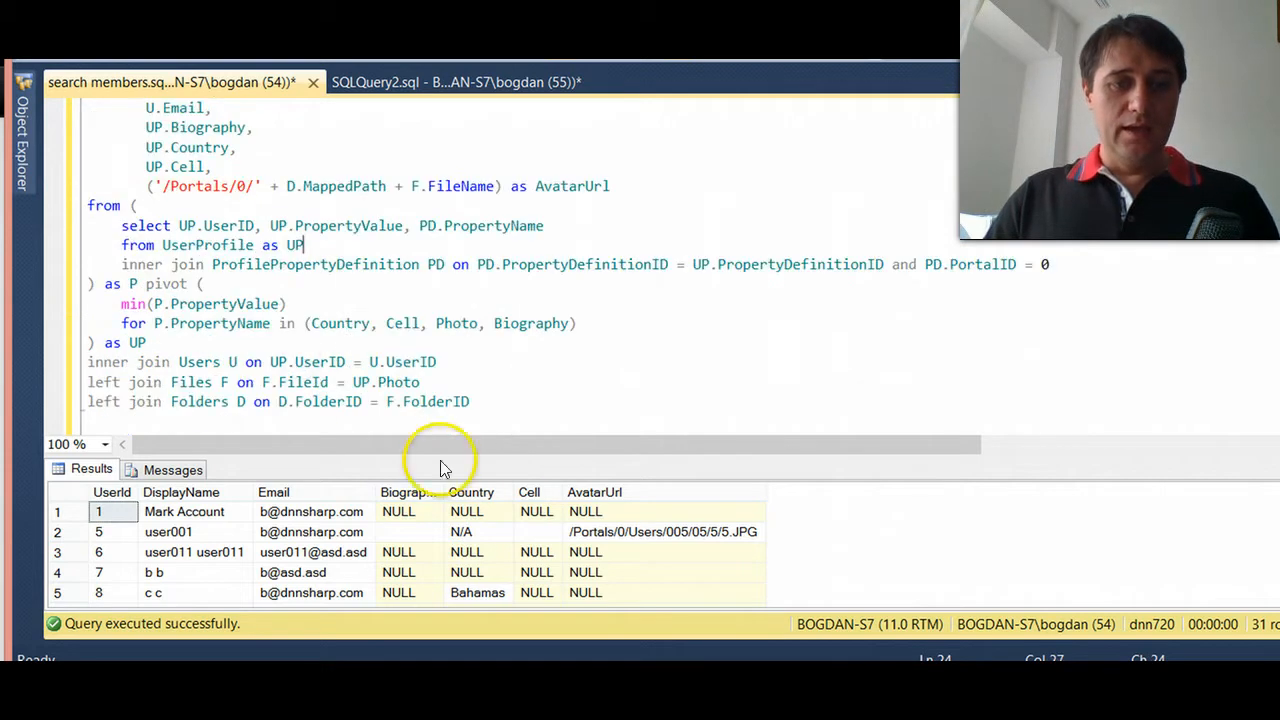
- Enlarge the query results area and inspect the members' biographies, display names and avatar URLs
{"action": "left_click_drag", "start_coordinate": [543, 452], "coordinate": [562, 322]}
{"action": "left_click", "coordinate": [536, 444]}
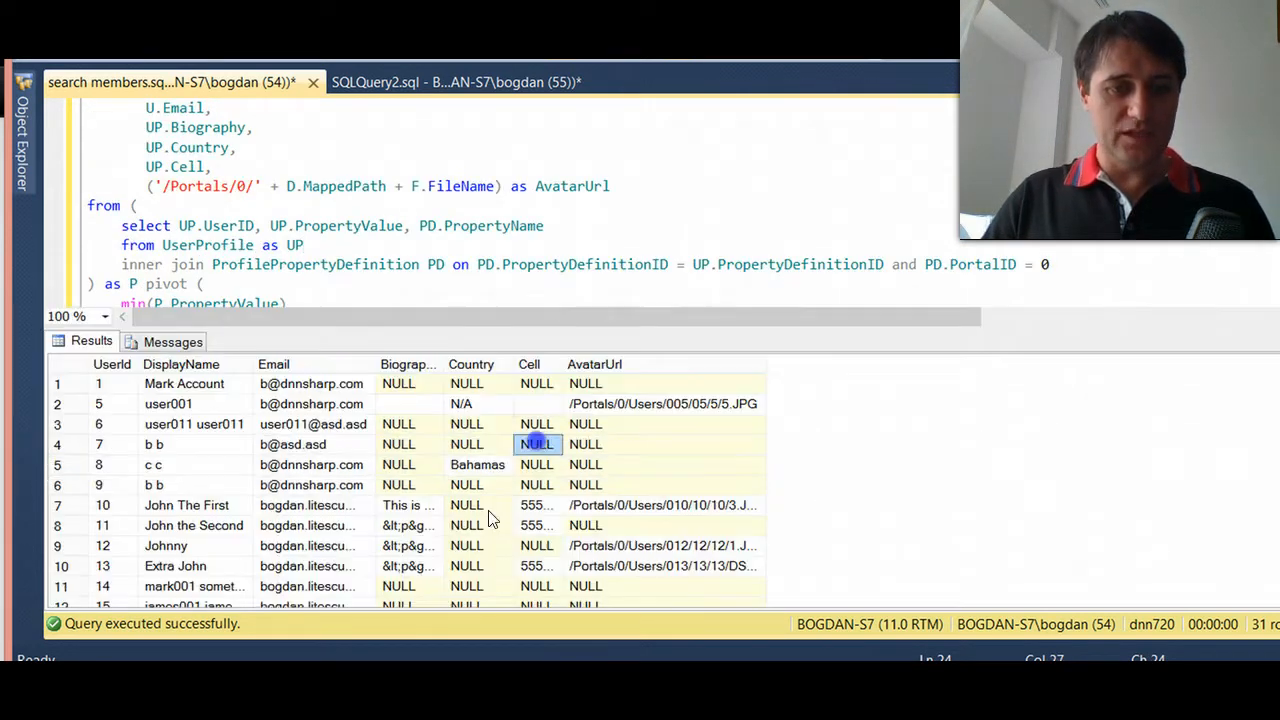
{"action": "left_click", "coordinate": [405, 545]}
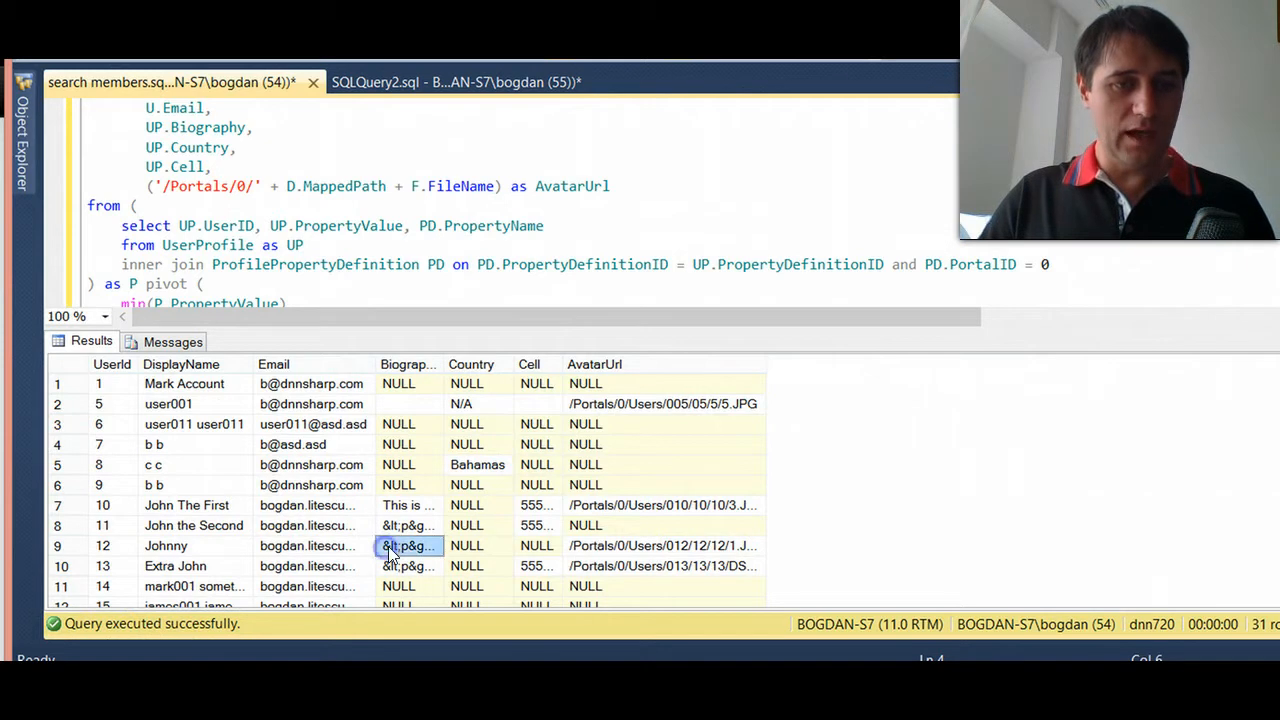
{"action": "left_click", "coordinate": [213, 548]}
{"action": "left_click", "coordinate": [203, 566]}
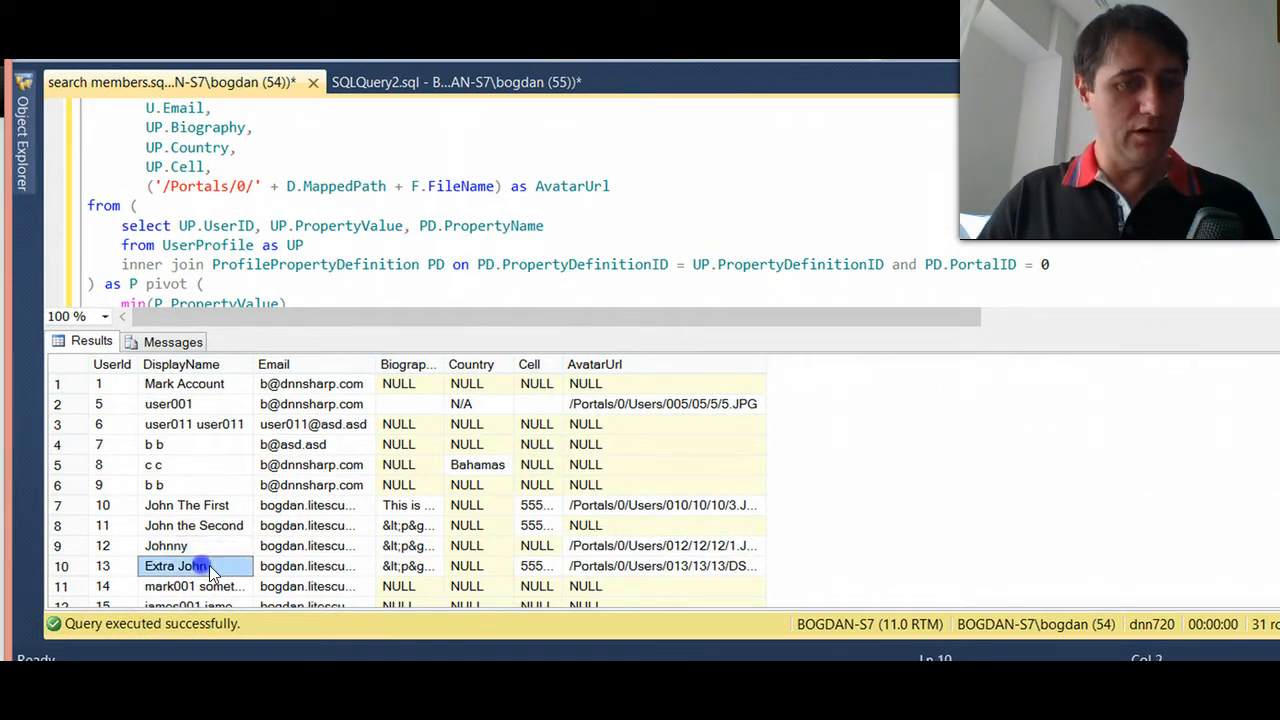
{"action": "scroll", "coordinate": [200, 540], "scroll_direction": "down", "scroll_amount": 2}
{"action": "left_click", "coordinate": [706, 424]}
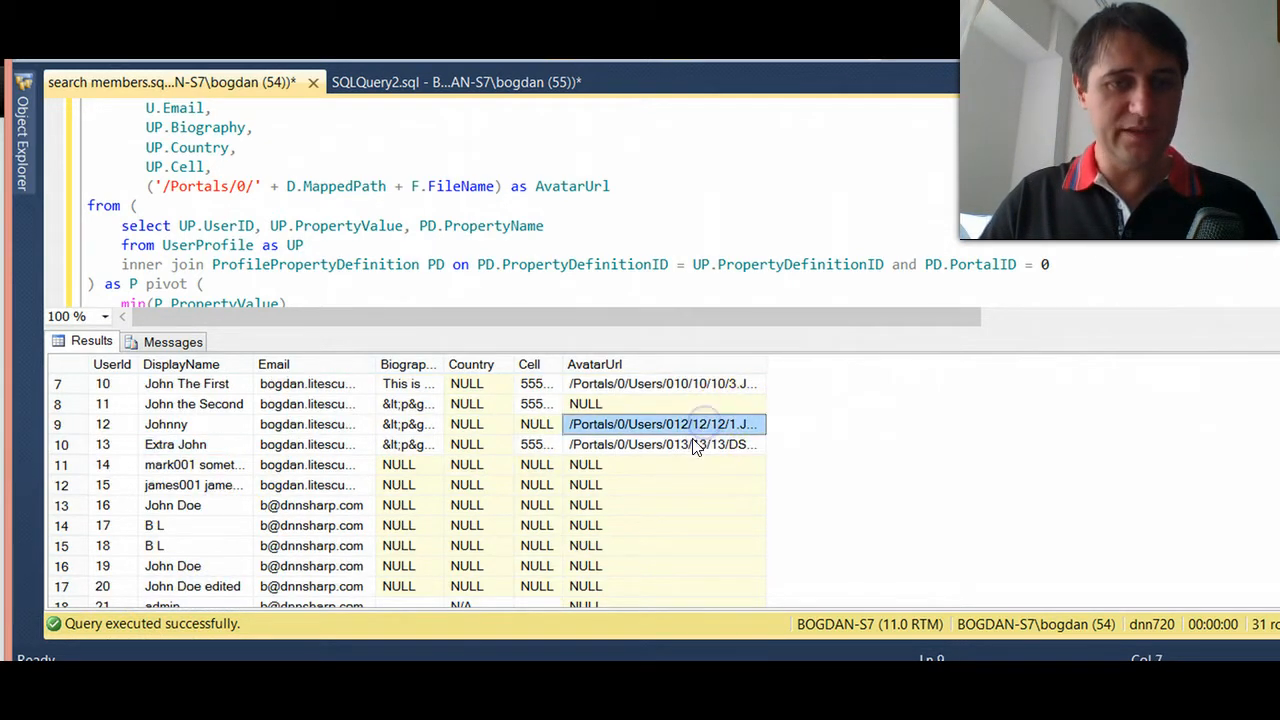
{"action": "left_click", "coordinate": [655, 446]}
- Widen the Cell column in the query results and inspect the members' cell and country values
{"action": "left_click", "coordinate": [530, 448]}
{"action": "left_click", "coordinate": [553, 422]}
{"action": "left_click", "coordinate": [571, 364]}
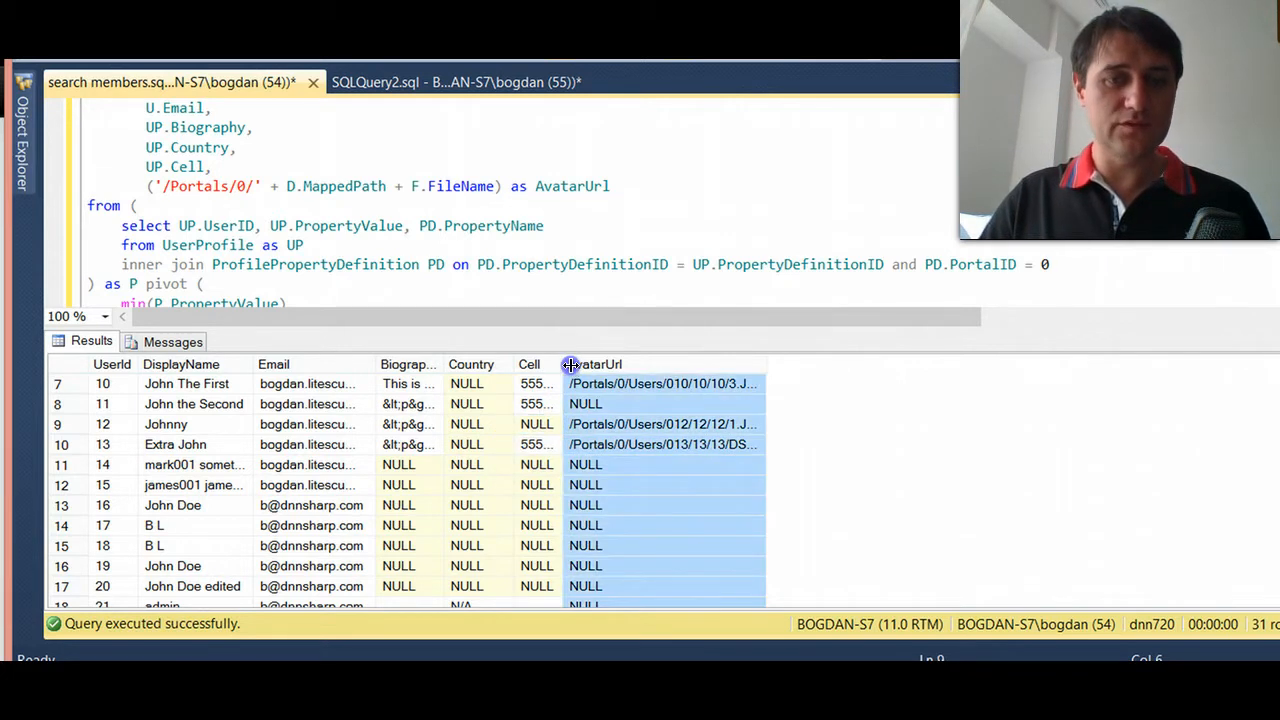
{"action": "left_click_drag", "start_coordinate": [565, 364], "coordinate": [622, 364]}
{"action": "left_click", "coordinate": [563, 423]}
{"action": "scroll", "coordinate": [480, 428], "scroll_direction": "up", "scroll_amount": 1}
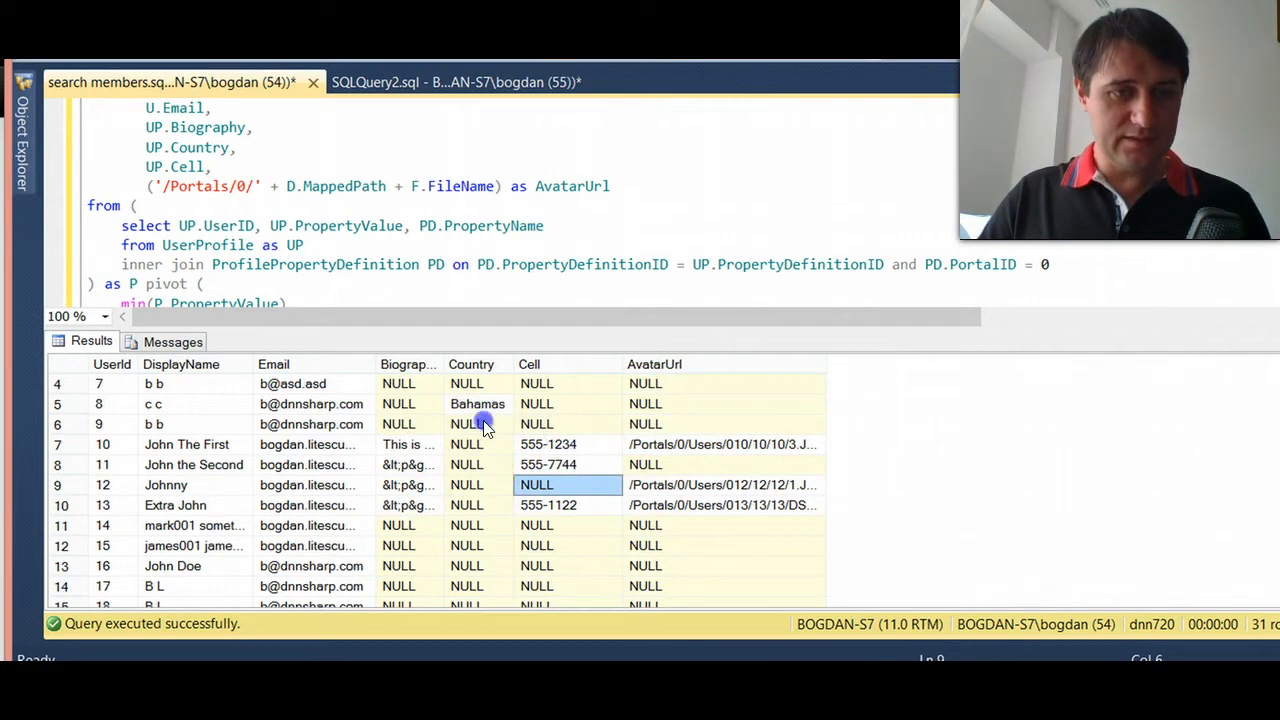
{"action": "left_click", "coordinate": [466, 444]}
{"action": "left_click", "coordinate": [465, 505]}
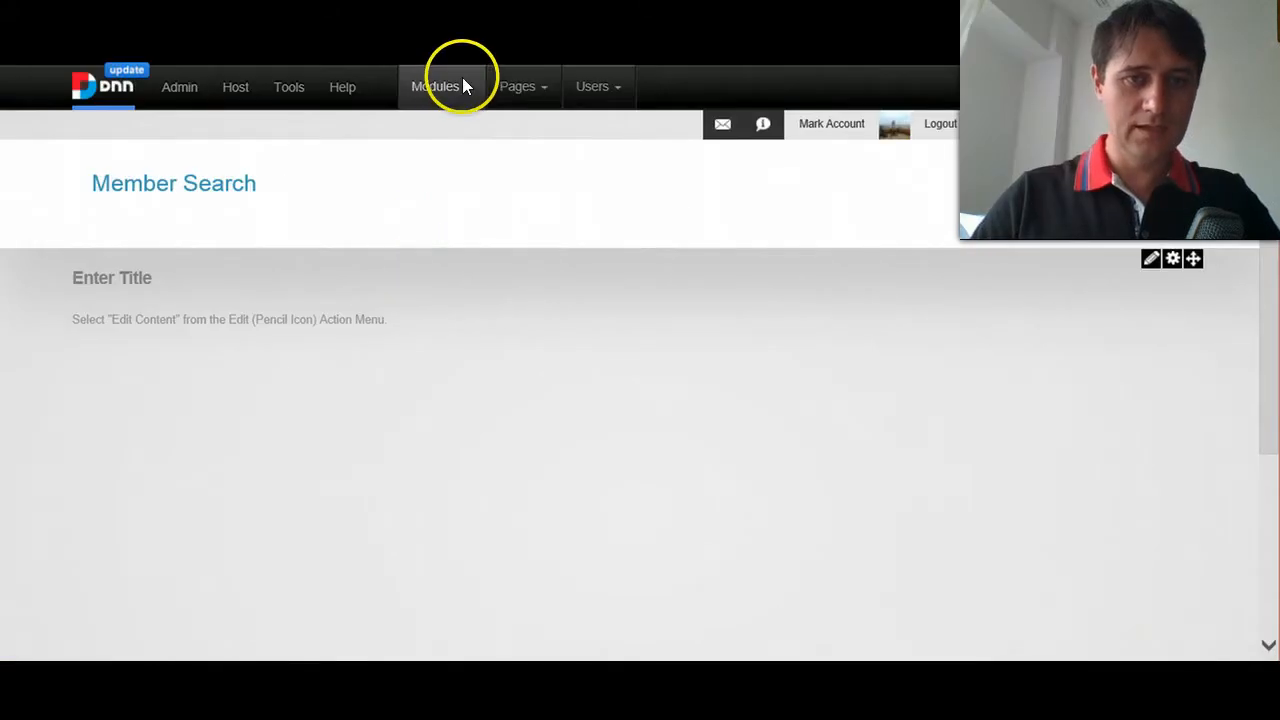
- Switch to the DNN Member Search page and add the avt.SearchBoost.Input module to it
{"action": "mouse_move", "coordinate": [457, 82]}
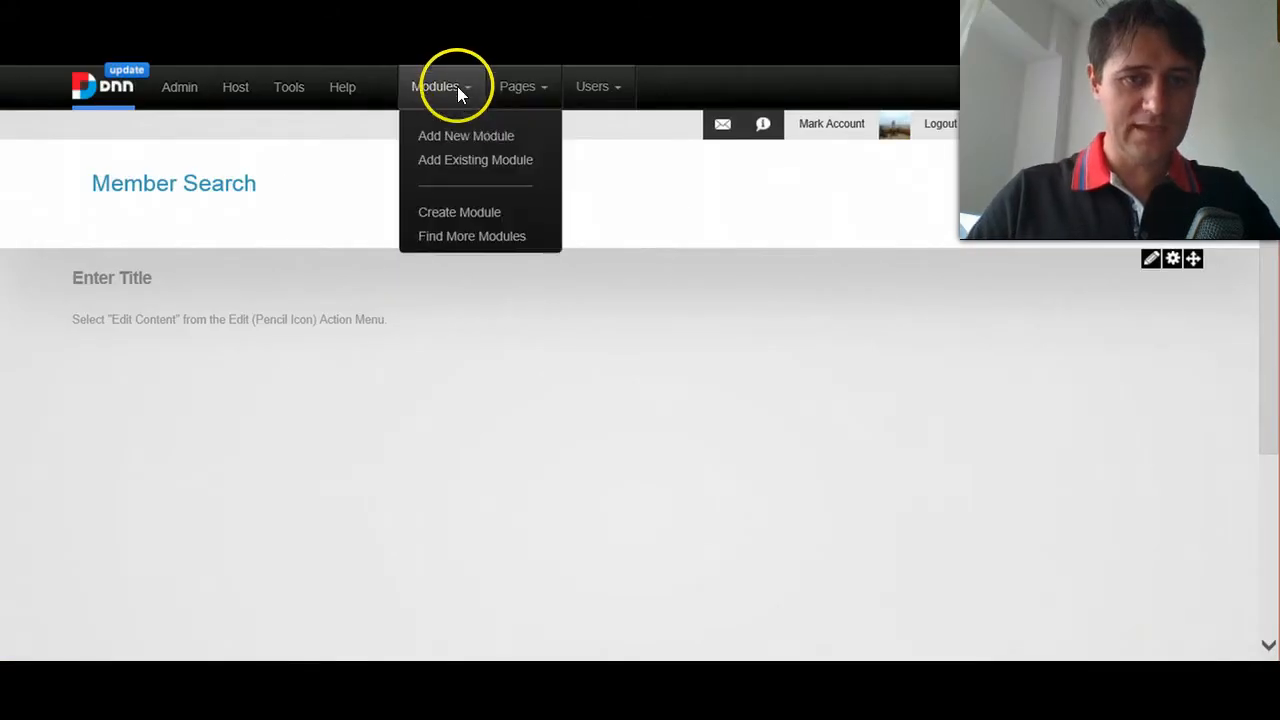
{"action": "left_click", "coordinate": [453, 134]}
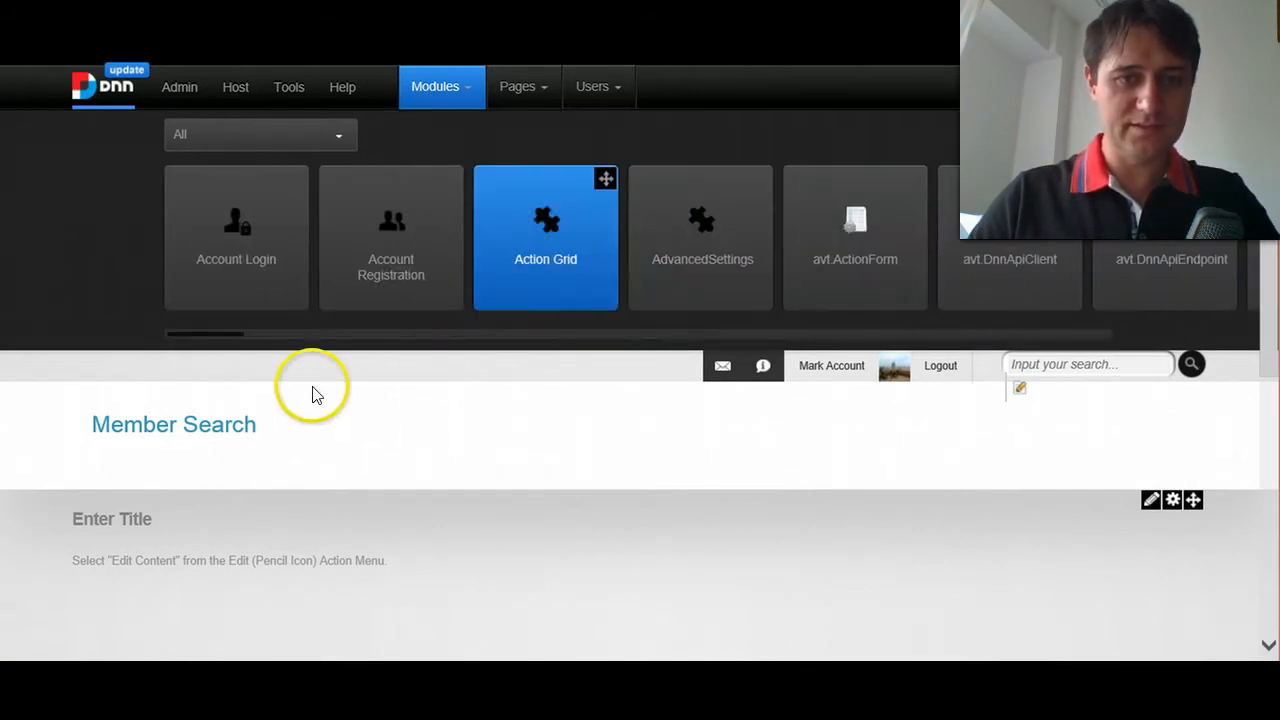
{"action": "left_click_drag", "start_coordinate": [209, 337], "coordinate": [289, 346]}
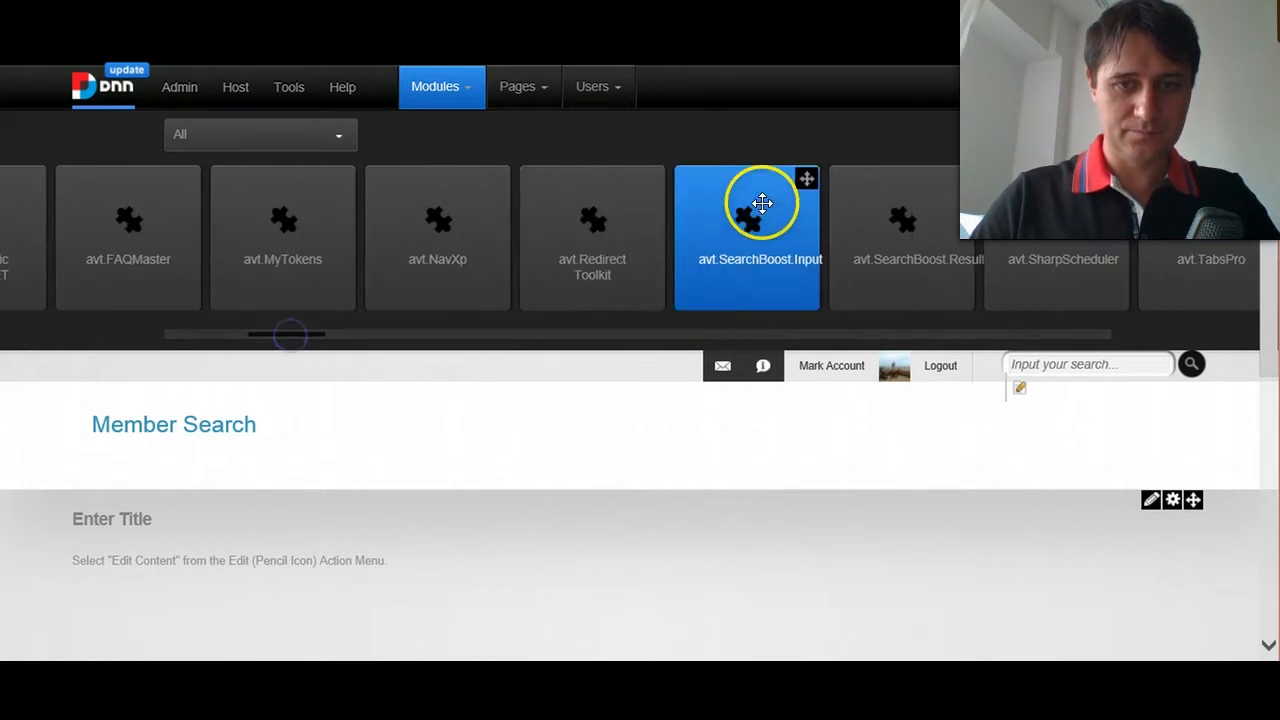
{"action": "left_click", "coordinate": [806, 180]}
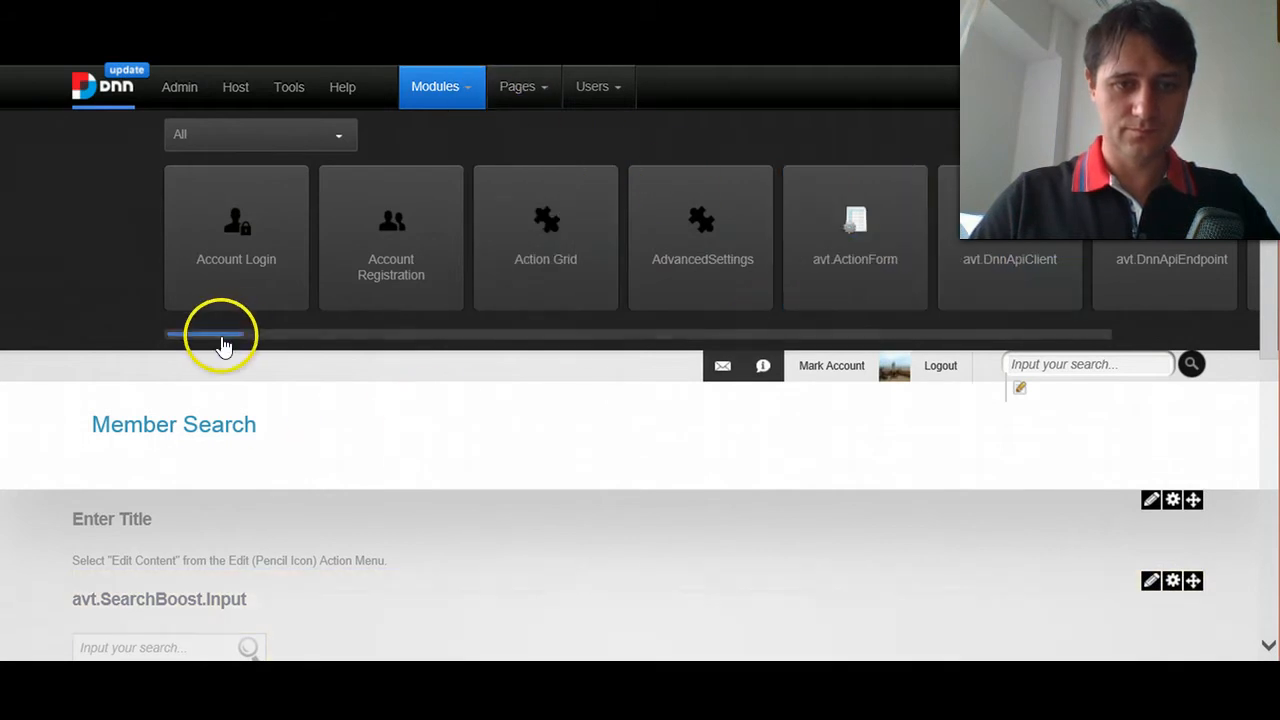
- Add the avt.SearchBoost.Results module to the Member Search page below the search input
{"action": "left_click_drag", "start_coordinate": [232, 343], "coordinate": [289, 340]}
{"action": "mouse_move", "coordinate": [1171, 186]}
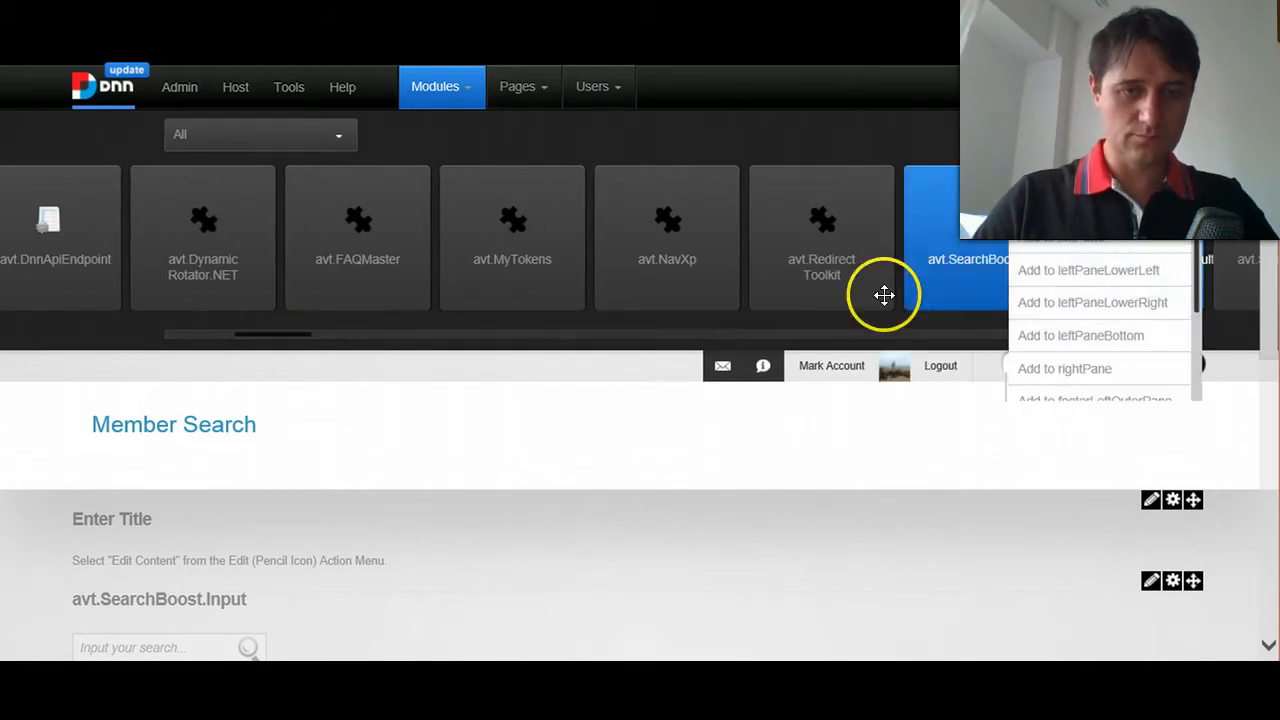
{"action": "left_click", "coordinate": [1038, 245]}
{"action": "scroll", "coordinate": [571, 406], "scroll_direction": "down", "scroll_amount": 1}
{"action": "scroll", "coordinate": [306, 543], "scroll_direction": "up", "scroll_amount": 1}
{"action": "scroll", "coordinate": [940, 395], "scroll_direction": "down", "scroll_amount": 1}
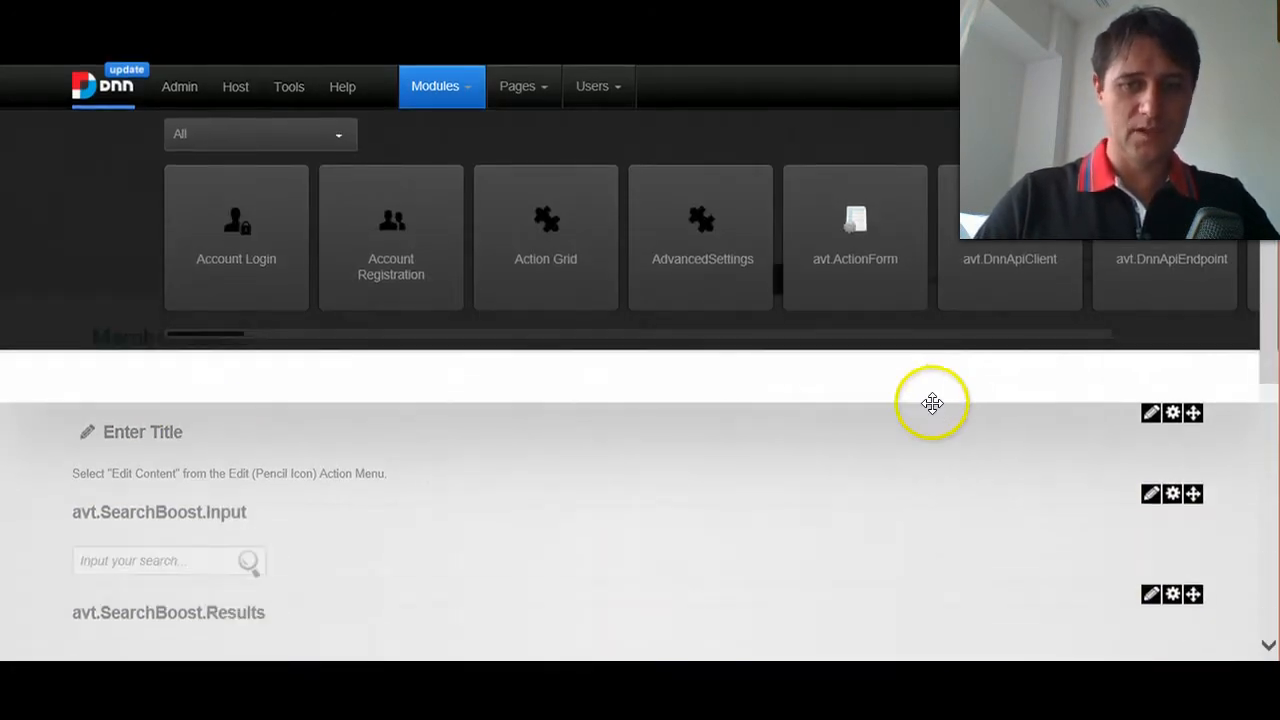
{"action": "scroll", "coordinate": [620, 520], "scroll_direction": "down", "scroll_amount": 1}
{"action": "scroll", "coordinate": [720, 524], "scroll_direction": "up", "scroll_amount": 1}
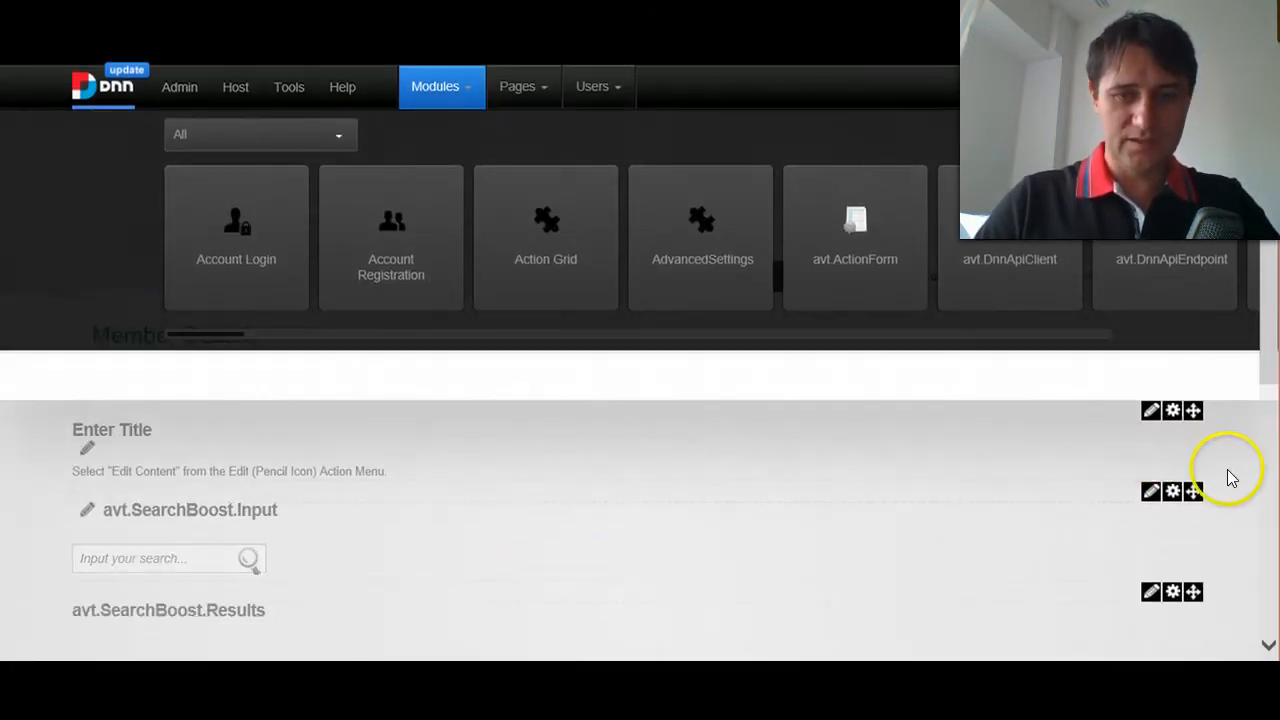
- In the Search Boost input module's settings, start a custom indexing rule titled "Member Search" and proceed to its data source
{"action": "mouse_move", "coordinate": [1148, 494]}
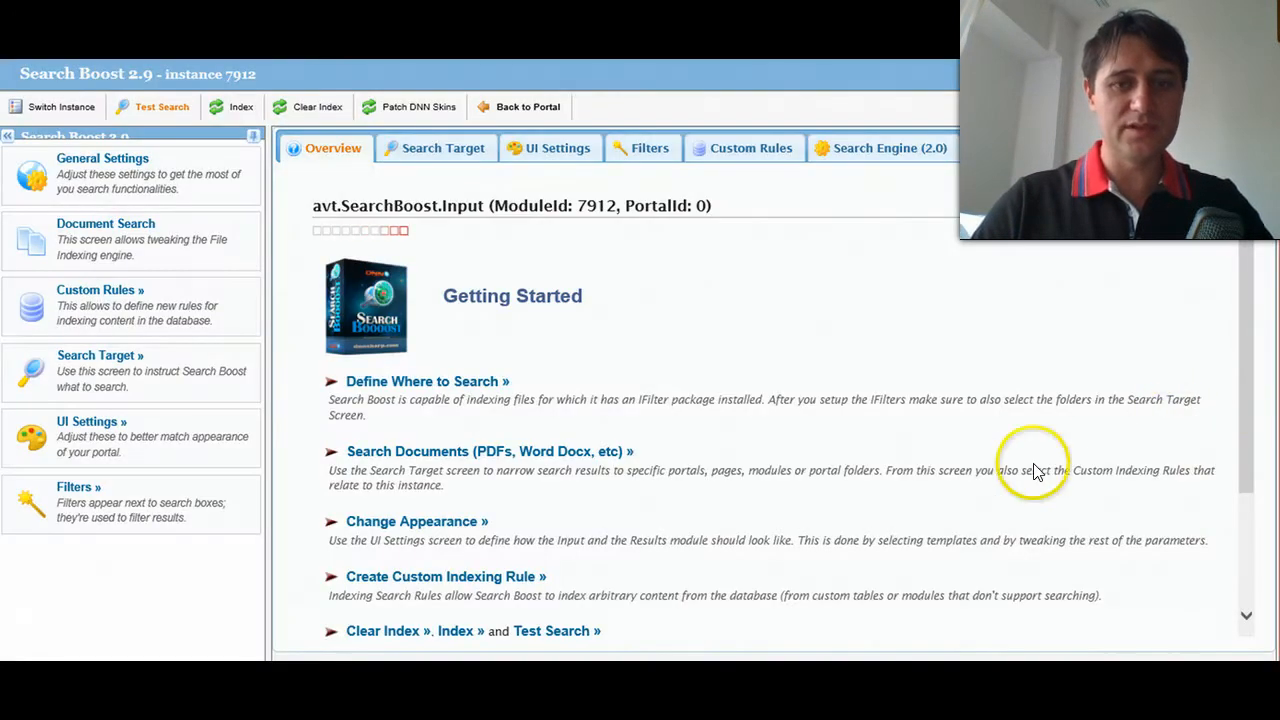
{"action": "left_click", "coordinate": [762, 145]}
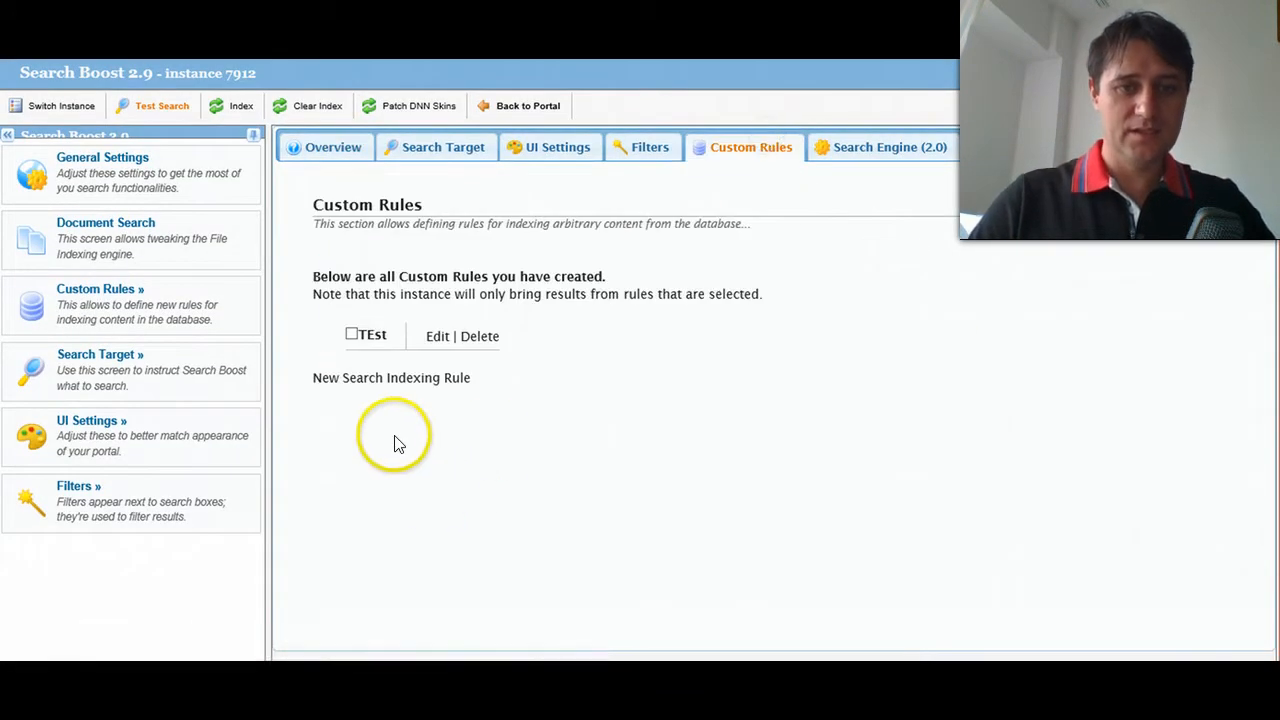
{"action": "left_click", "coordinate": [349, 385]}
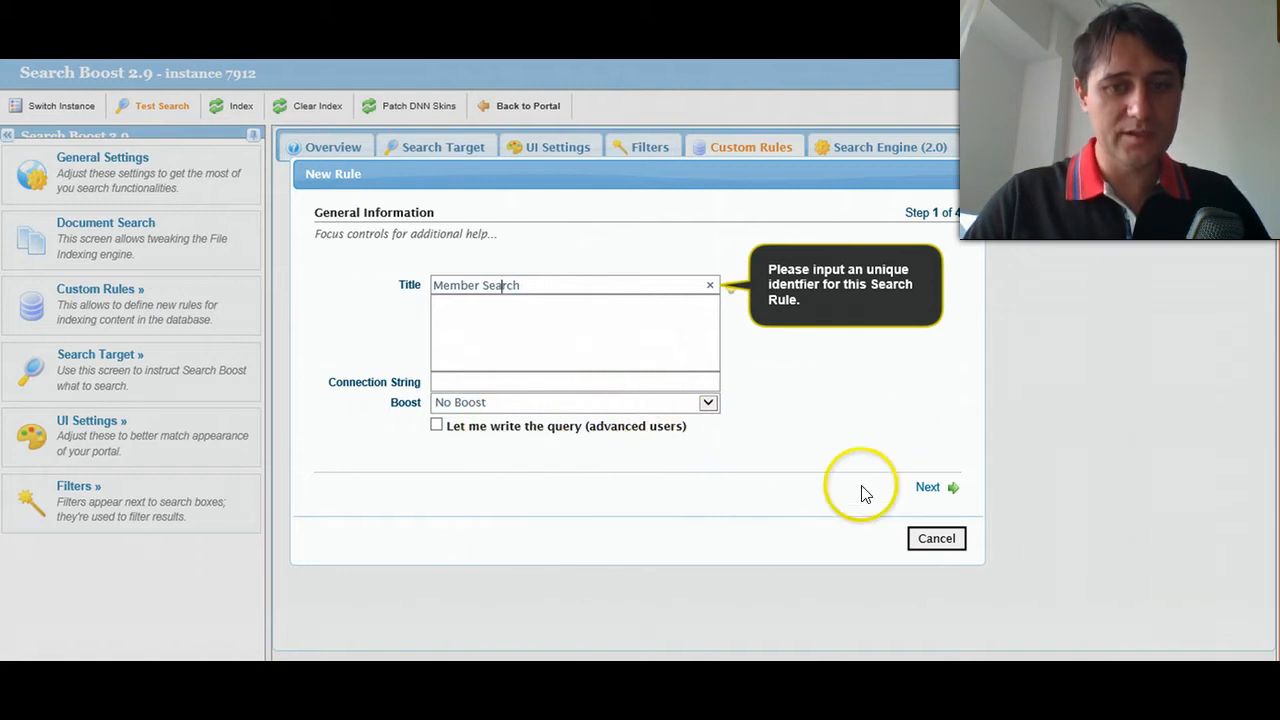
{"action": "left_click", "coordinate": [930, 490]}
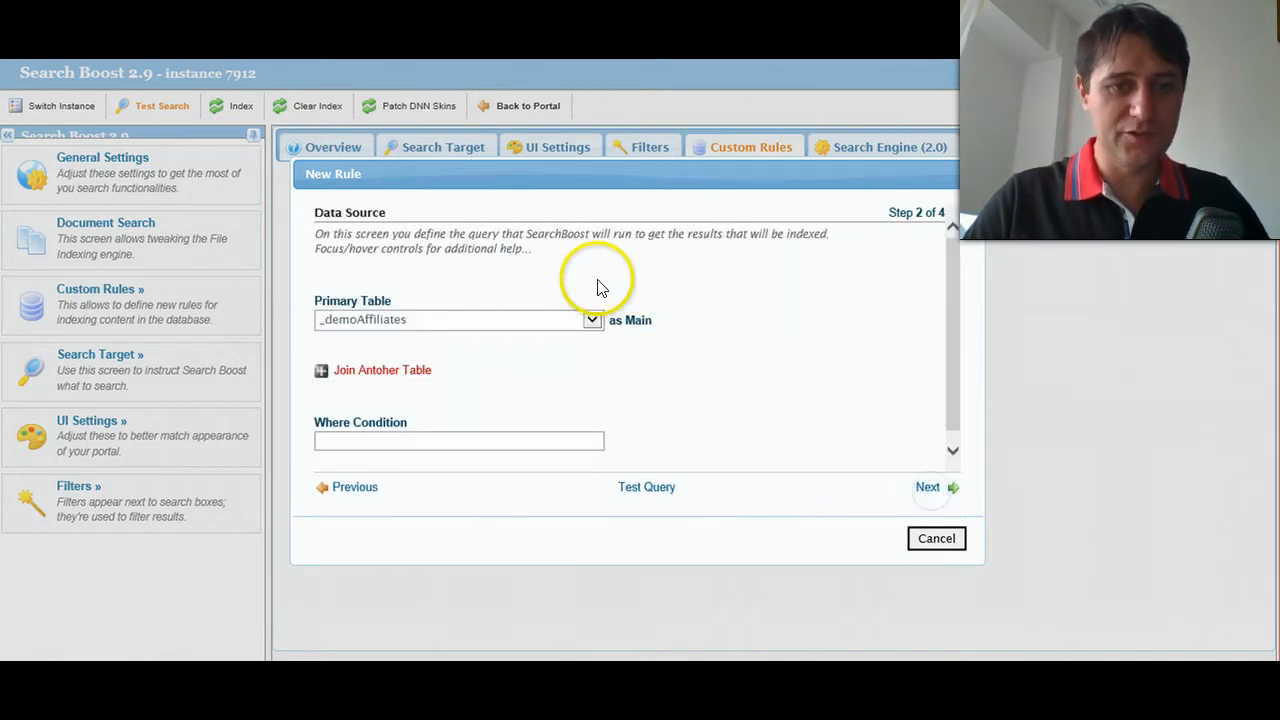
{"action": "left_click", "coordinate": [424, 322]}
{"action": "left_click", "coordinate": [770, 337]}
{"action": "left_click", "coordinate": [376, 371]}
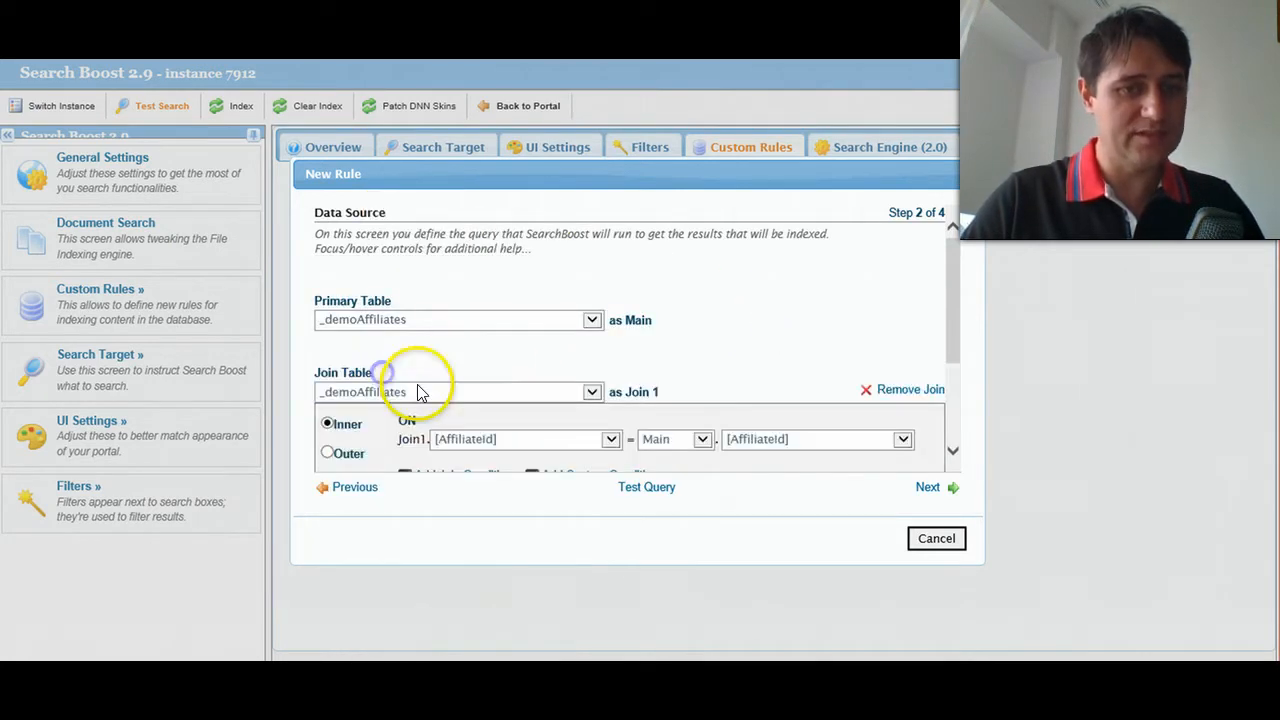
{"action": "scroll", "coordinate": [551, 349], "scroll_direction": "down", "scroll_amount": 1}
{"action": "scroll", "coordinate": [600, 420], "scroll_direction": "down", "scroll_amount": 2}
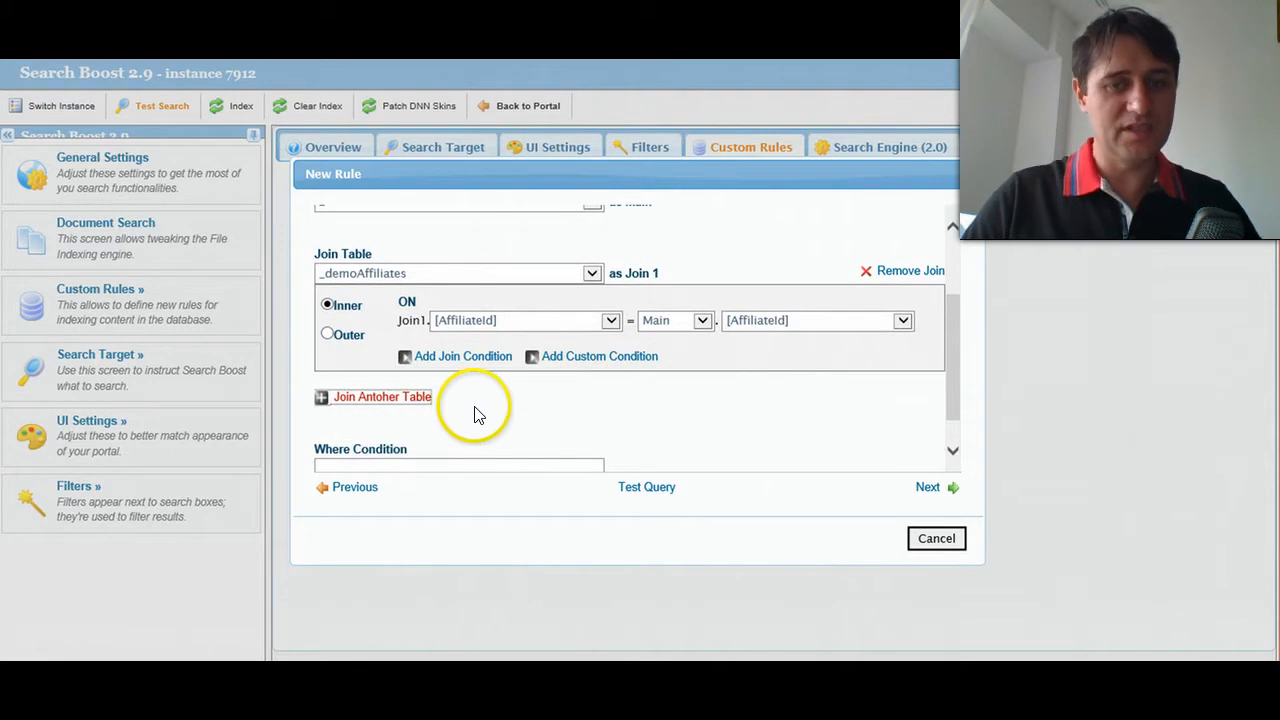
- Return to the rule's general information, enable "Let me write the query (advanced users)" and proceed to the data source's Input Query
{"action": "left_click", "coordinate": [354, 489]}
{"action": "left_click", "coordinate": [489, 432]}
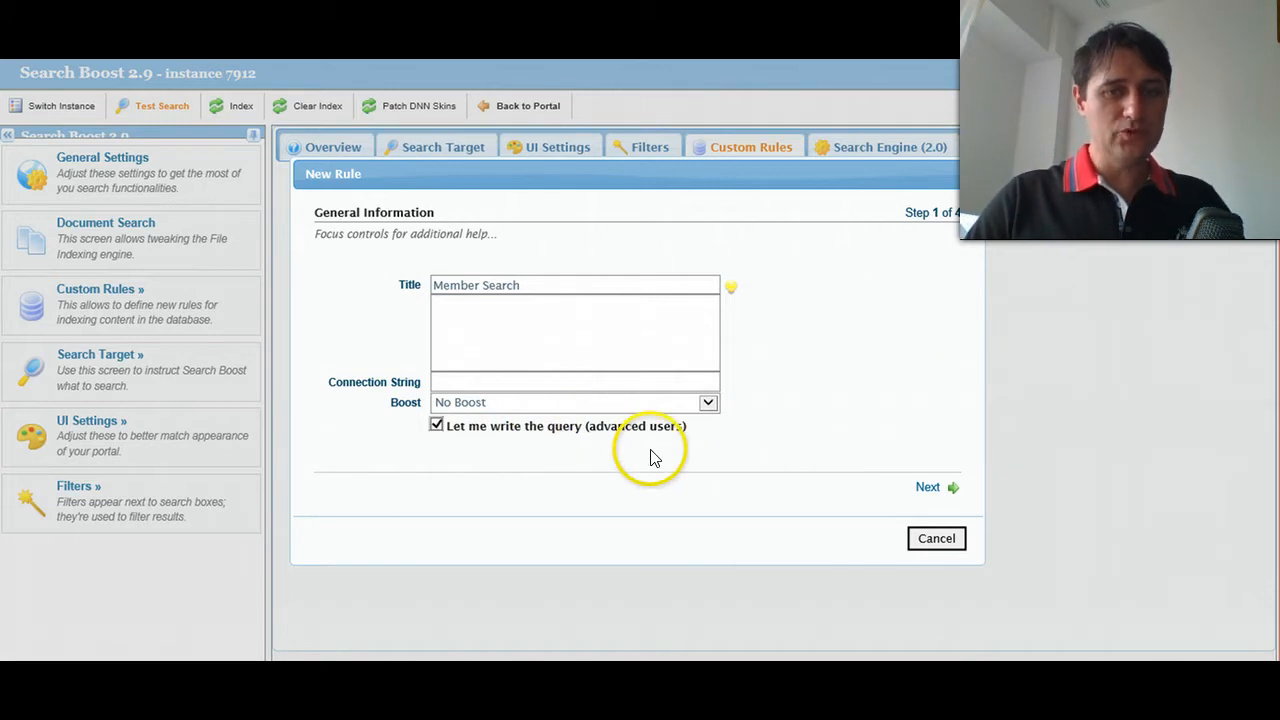
{"action": "left_click", "coordinate": [924, 490]}
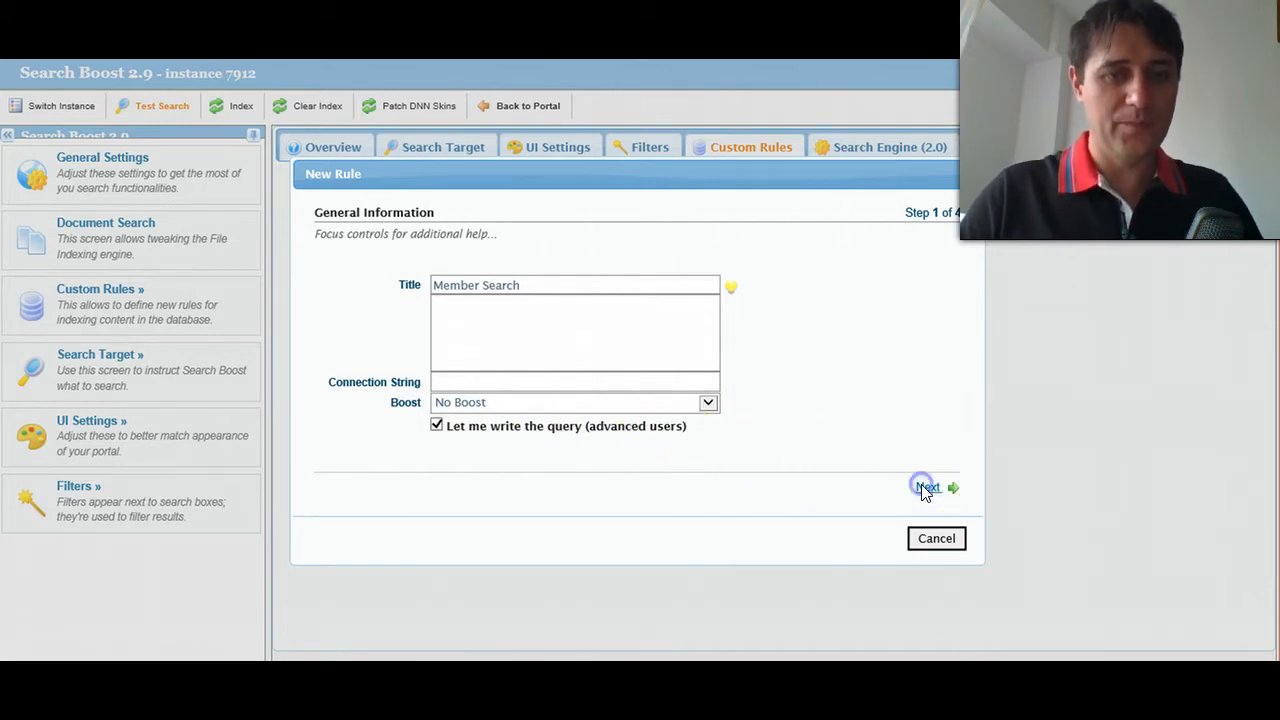
{"action": "left_click", "coordinate": [540, 340]}
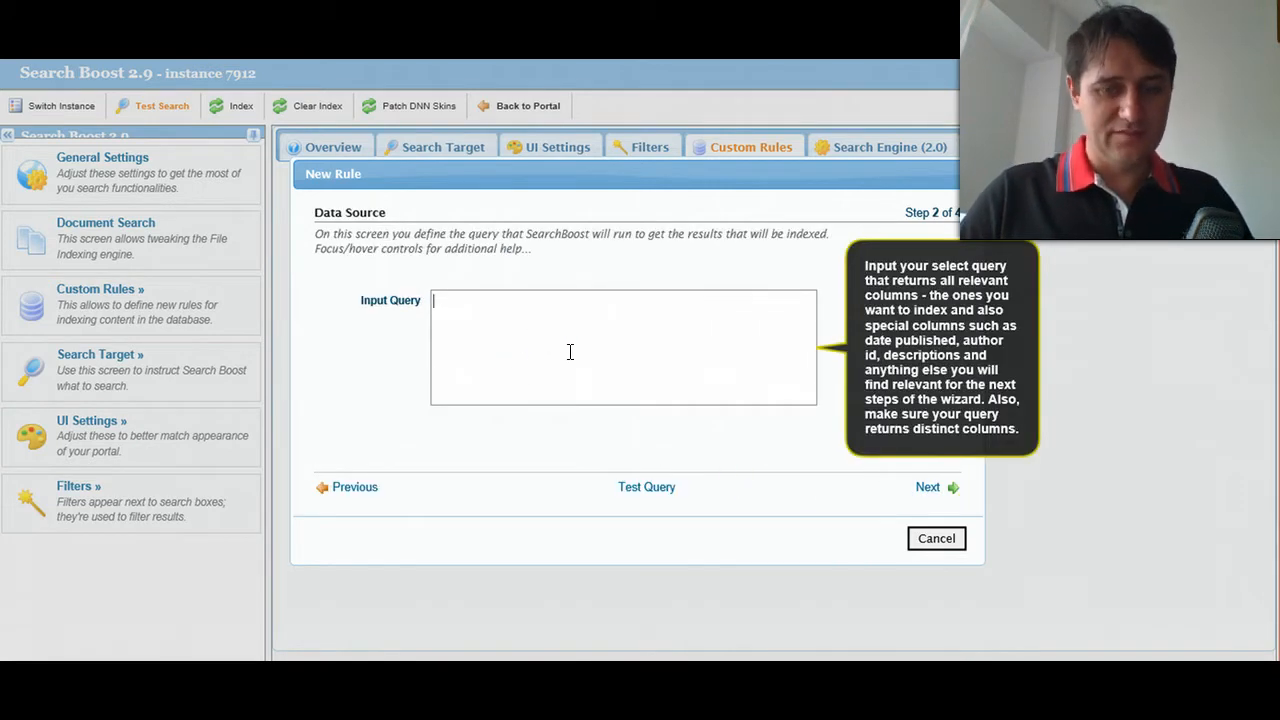
- Switch to the SQL query editor and copy the member query, from its select U.UserId line through the final Folders join
{"action": "key", "text": "alt+Tab"}
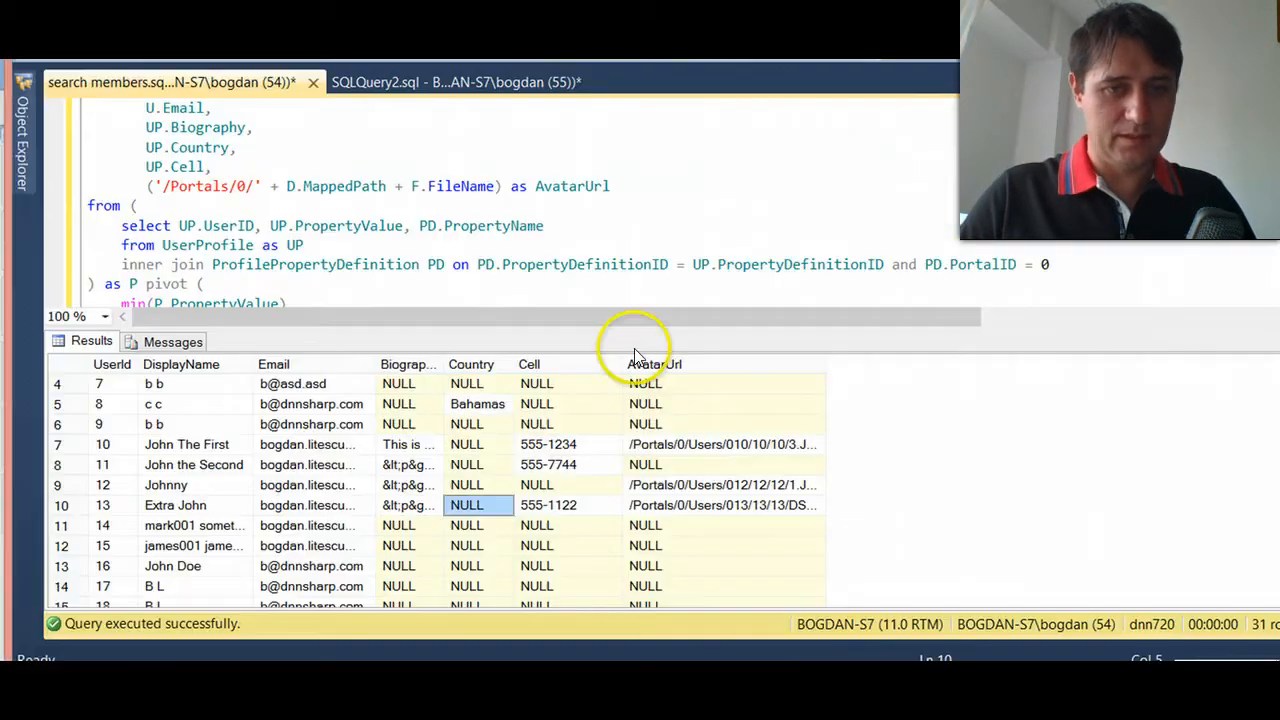
{"action": "left_click", "coordinate": [631, 245]}
{"action": "scroll", "coordinate": [356, 198], "scroll_direction": "up", "scroll_amount": 3}
{"action": "scroll", "coordinate": [273, 184], "scroll_direction": "down", "scroll_amount": 2}
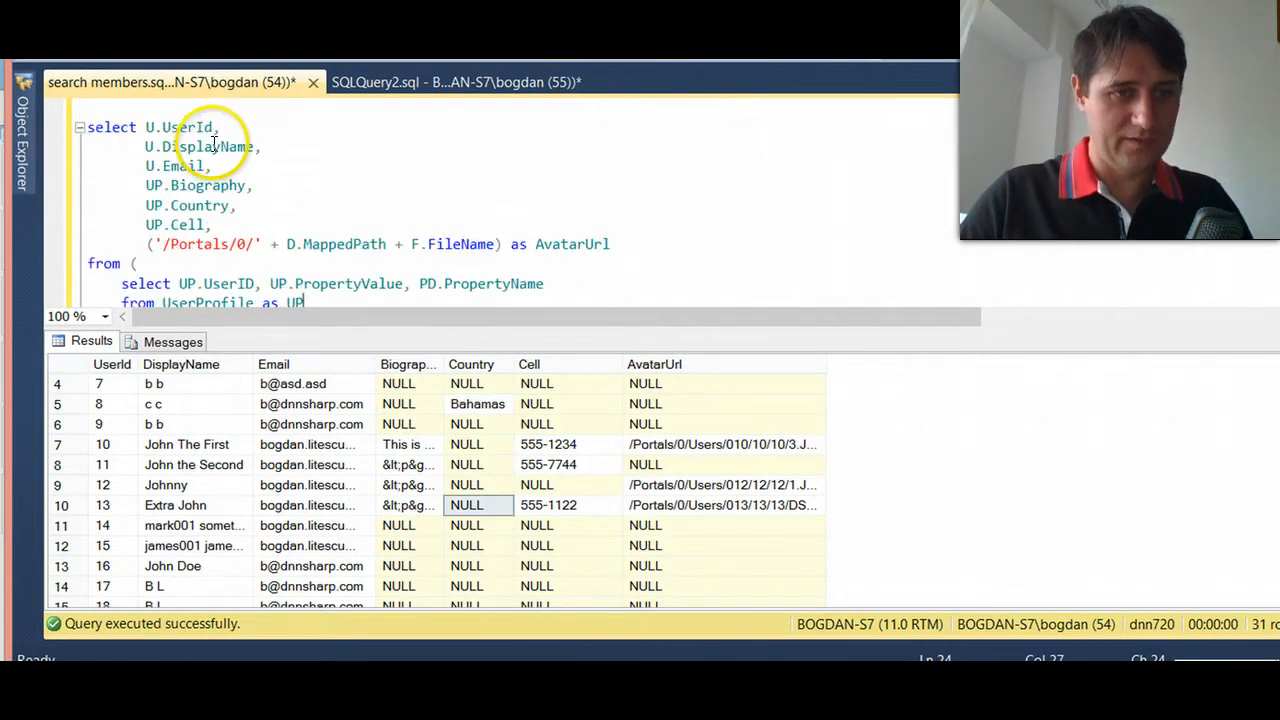
{"action": "left_click", "coordinate": [117, 104]}
{"action": "scroll", "coordinate": [263, 165], "scroll_direction": "down", "scroll_amount": 1}
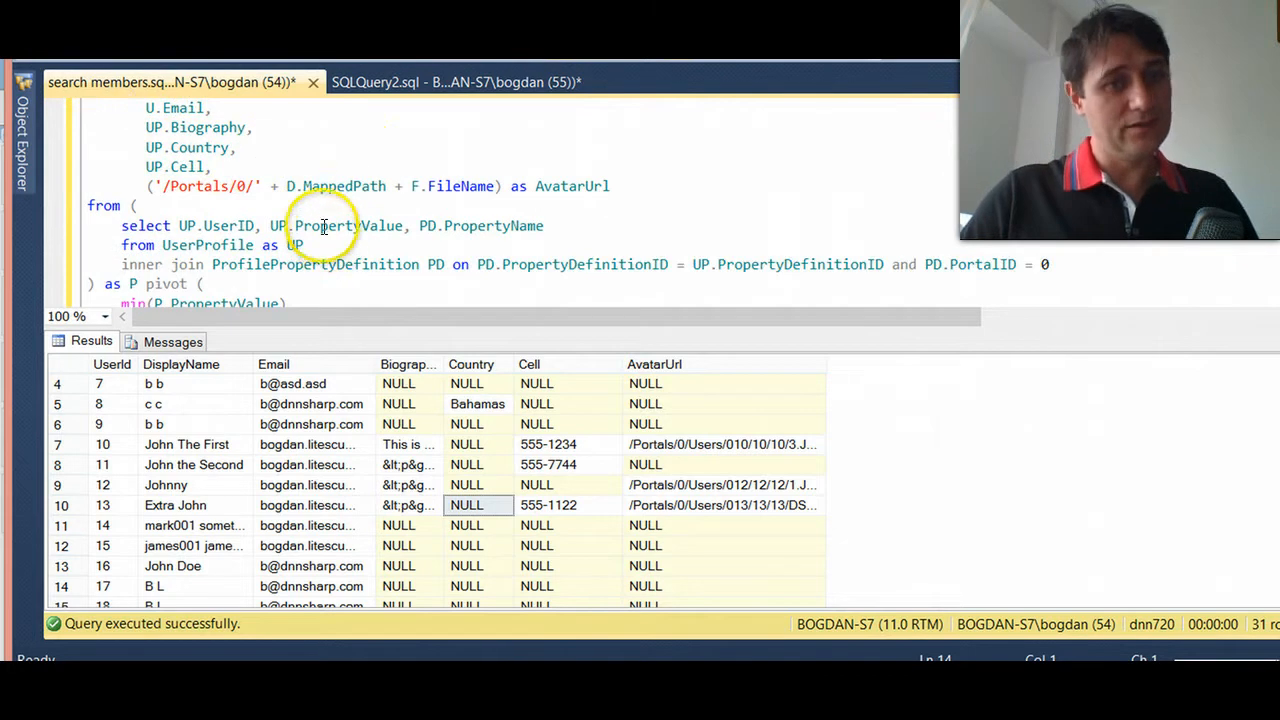
{"action": "scroll", "coordinate": [360, 215], "scroll_direction": "down", "scroll_amount": 1}
{"action": "scroll", "coordinate": [760, 160], "scroll_direction": "down", "scroll_amount": 2}
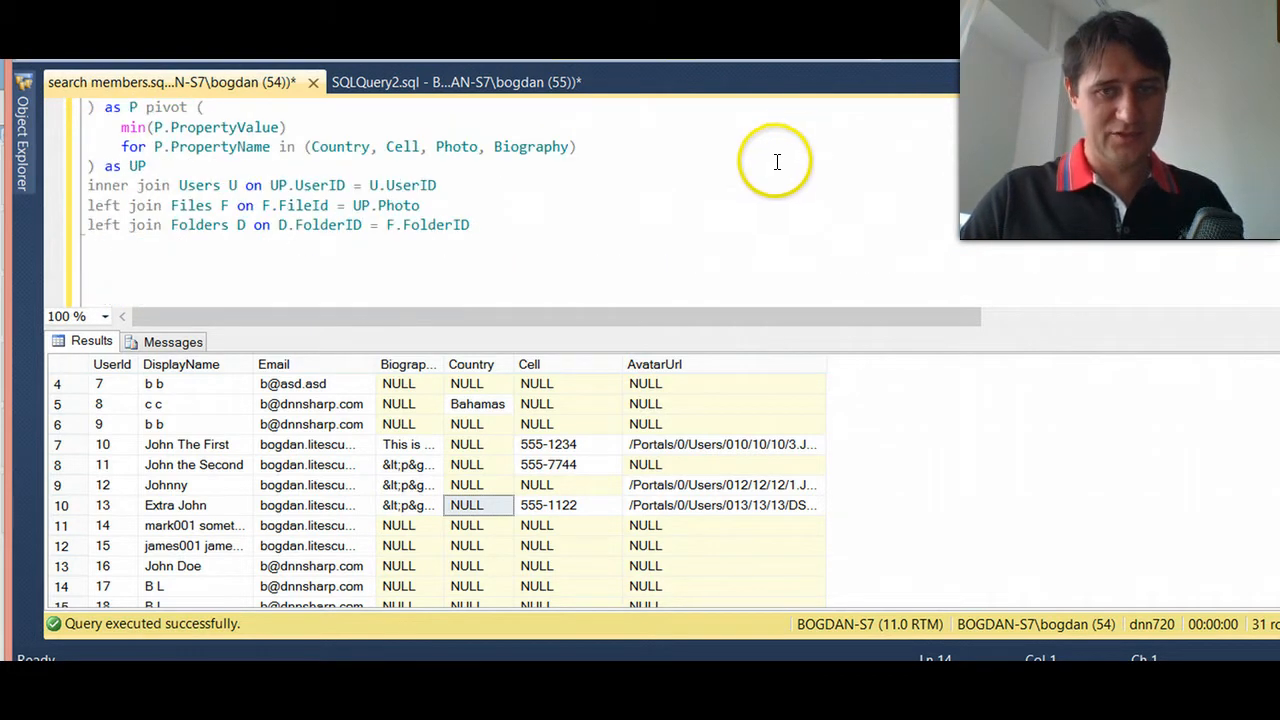
{"action": "left_click", "coordinate": [586, 258], "text": "shift"}
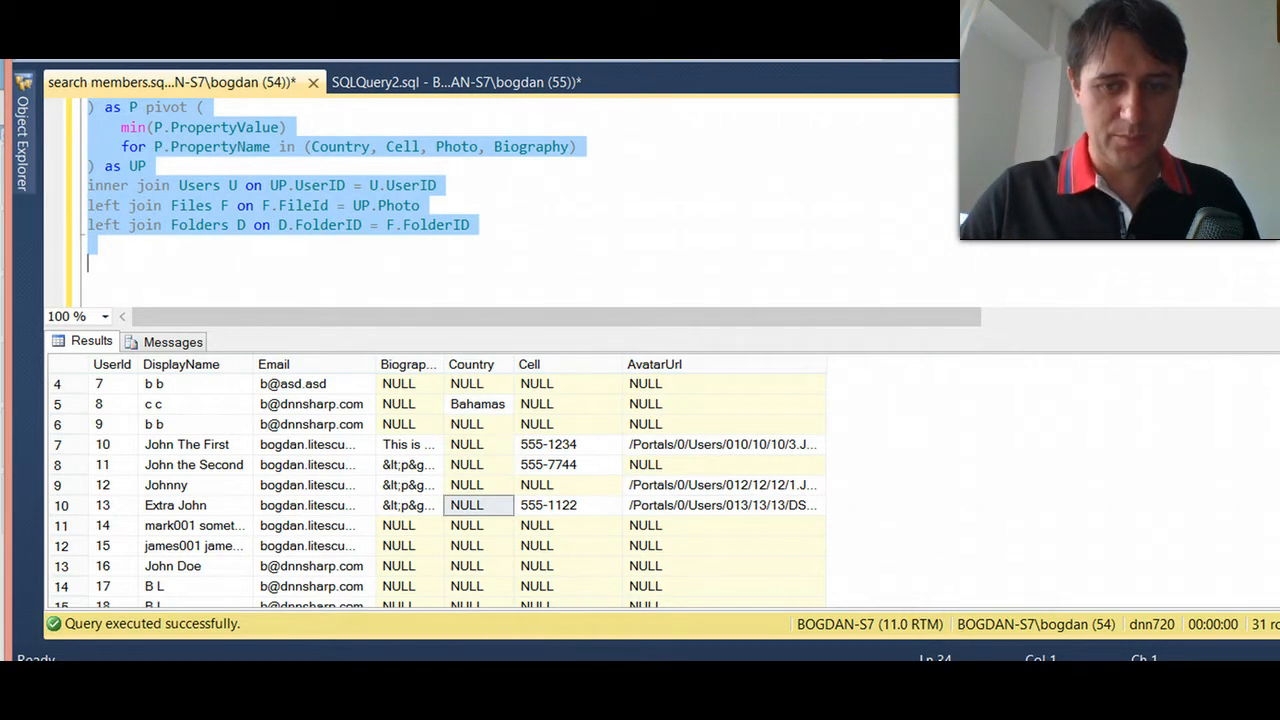
- Switch back to Search Boost, paste the copied SQL as the rule's Input Query and test it
{"action": "key", "text": "alt+Tab"}
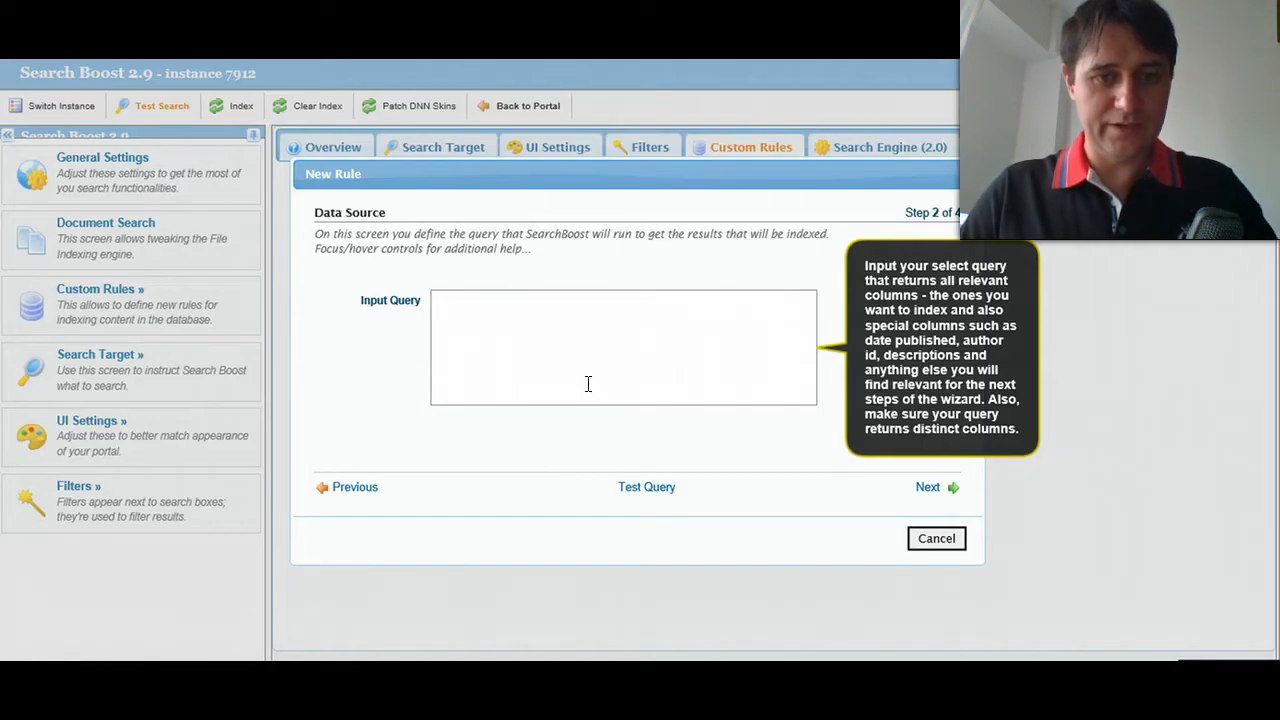
{"action": "key", "text": "ctrl+v"}
{"action": "left_click", "coordinate": [655, 488]}
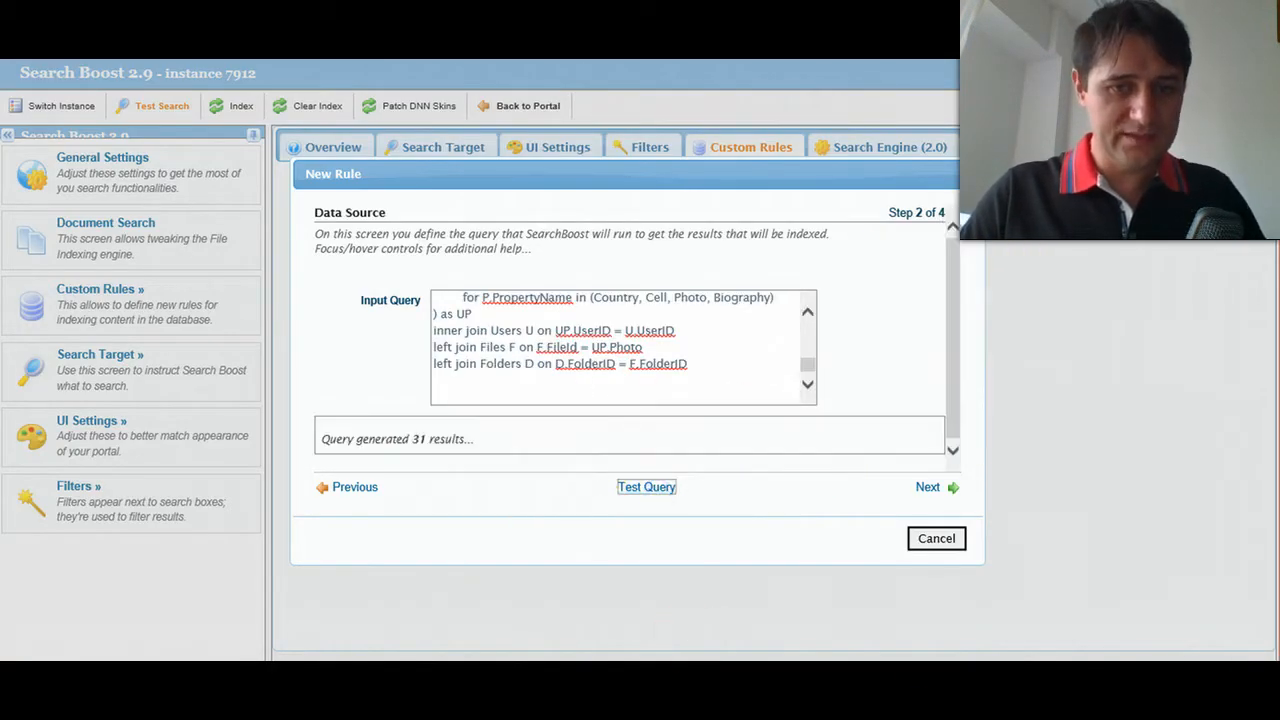
{"action": "left_click_drag", "start_coordinate": [475, 442], "coordinate": [390, 442]}
{"action": "left_click", "coordinate": [389, 441]}
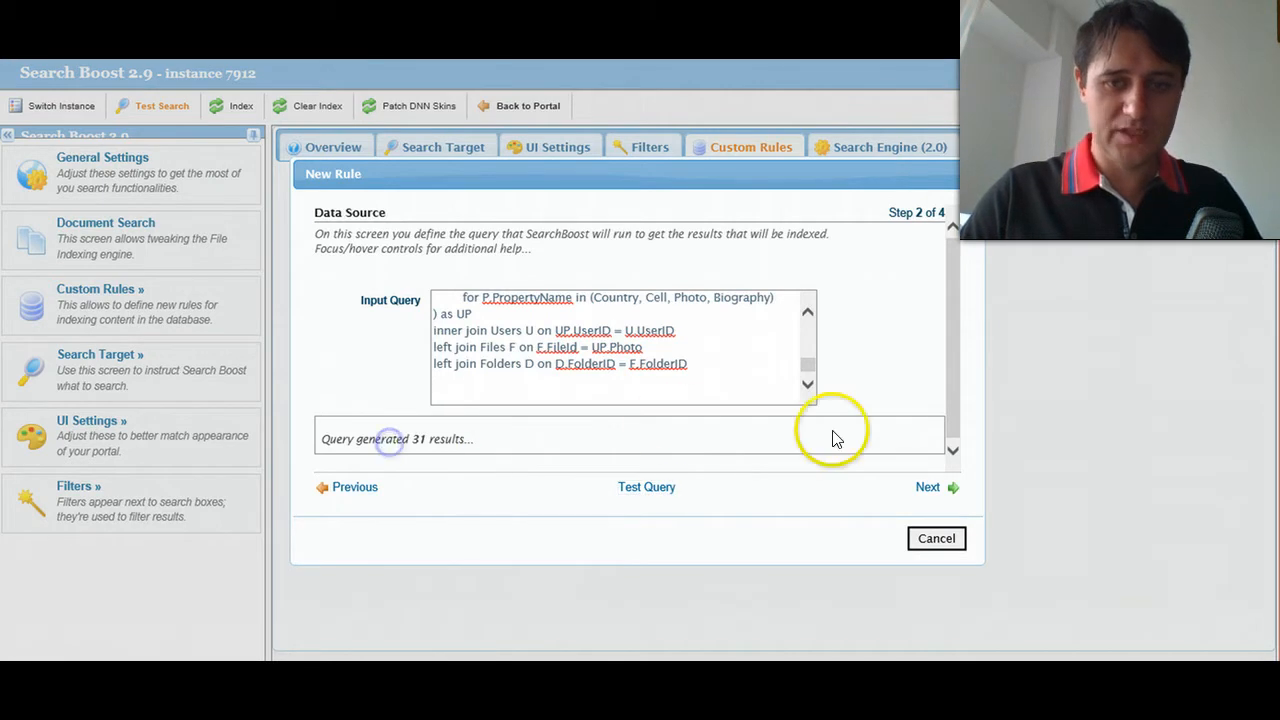
- Continue to the indexing rules and select DisplayName, Email, Biography, Country and Cell as the columns to index
{"action": "left_click", "coordinate": [926, 486]}
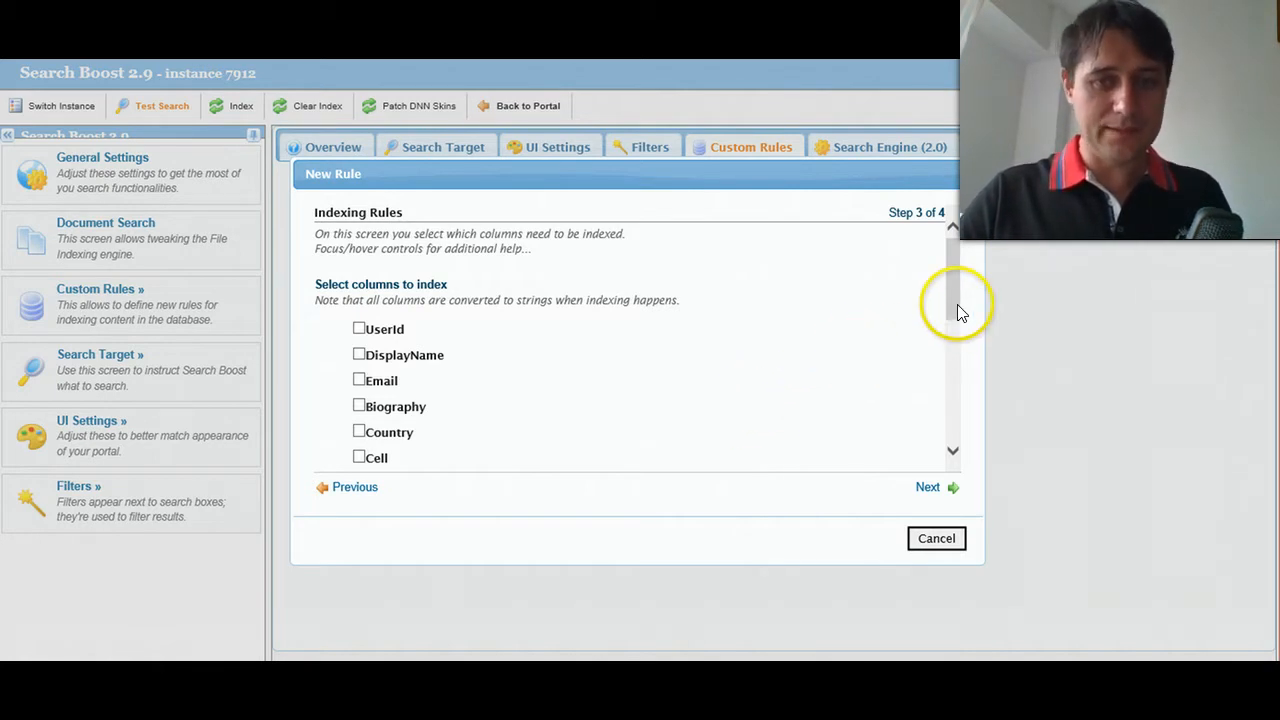
{"action": "left_click", "coordinate": [391, 293]}
{"action": "left_click", "coordinate": [410, 356]}
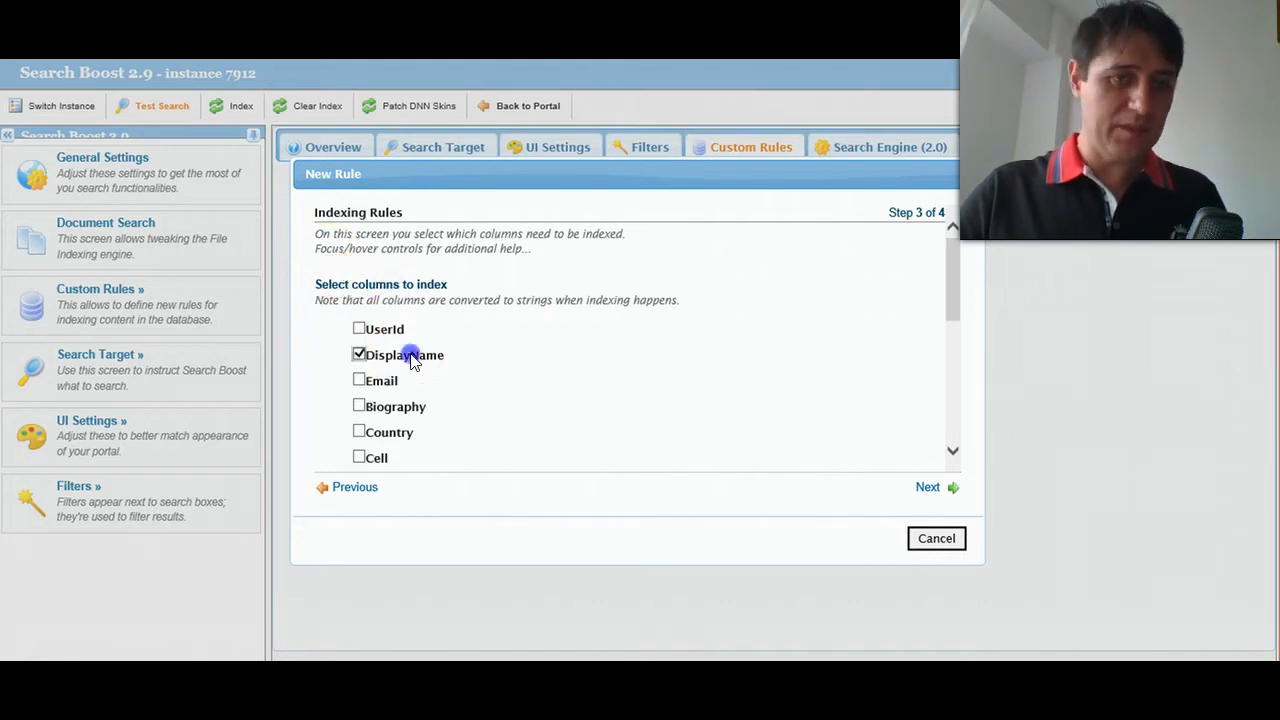
{"action": "scroll", "coordinate": [420, 443], "scroll_direction": "down", "scroll_amount": 2}
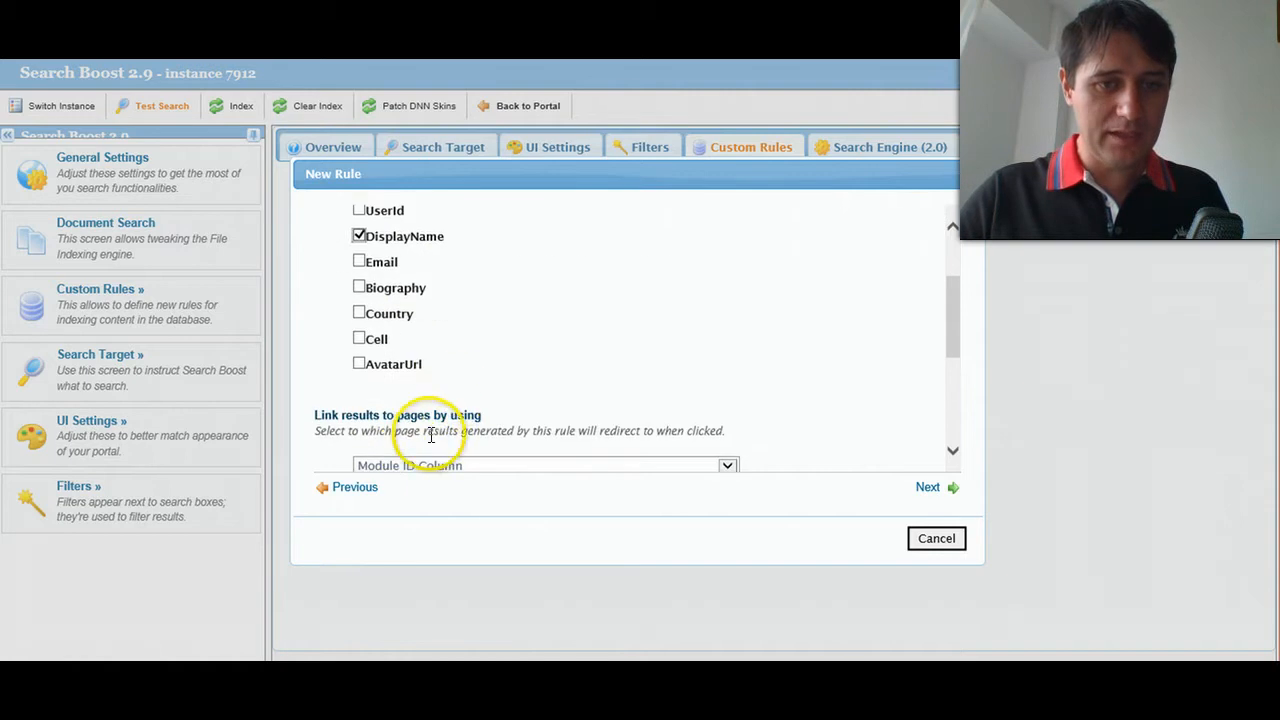
{"action": "left_click", "coordinate": [405, 292]}
{"action": "left_click", "coordinate": [376, 264]}
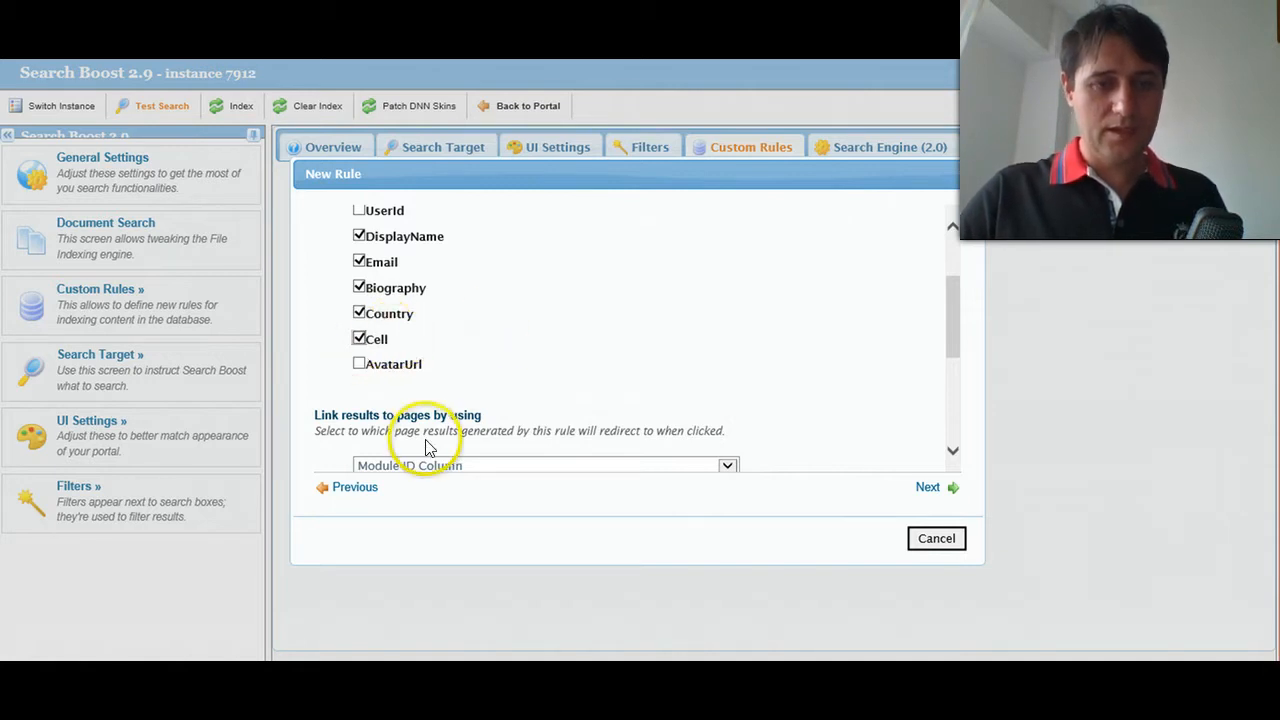
- Switch to the account's Activity Feed page and open the member's My Profile page from a feed entry
{"action": "scroll", "coordinate": [407, 391], "scroll_direction": "down", "scroll_amount": 1}
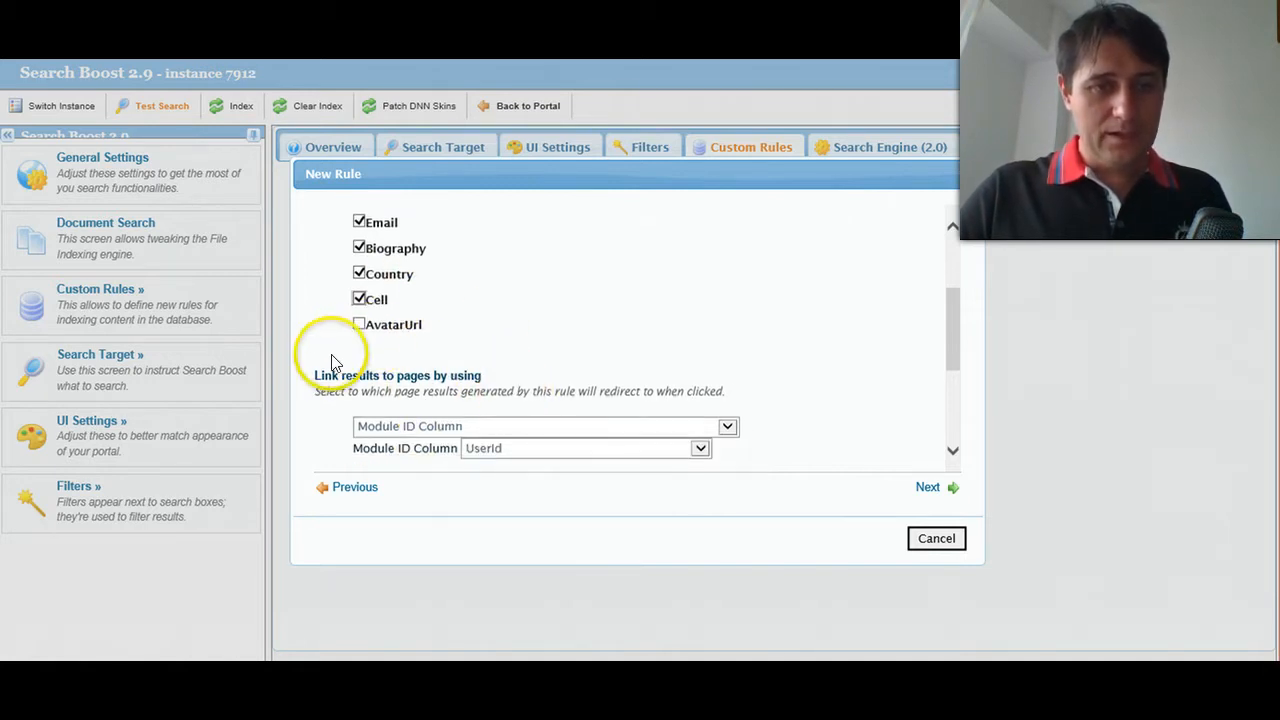
{"action": "left_click_drag", "start_coordinate": [313, 378], "coordinate": [491, 373]}
{"action": "left_click", "coordinate": [490, 380]}
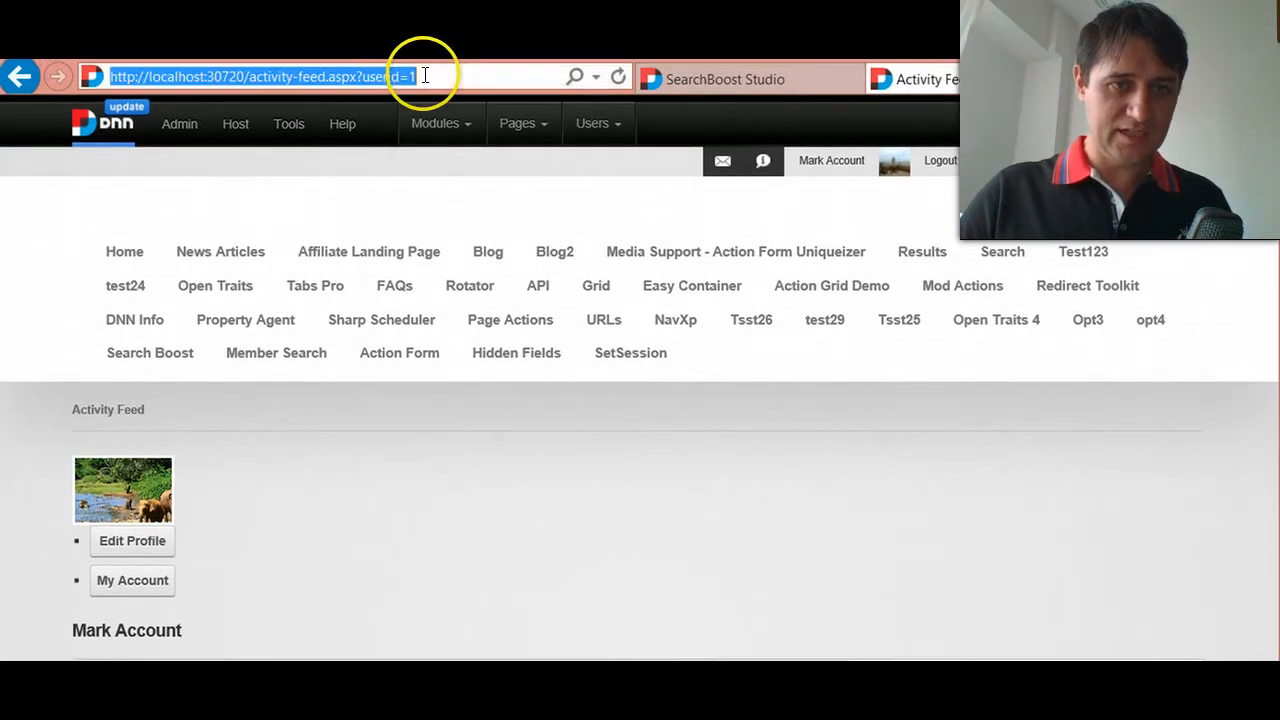
{"action": "left_click_drag", "start_coordinate": [415, 77], "coordinate": [258, 93]}
{"action": "left_click", "coordinate": [314, 518]}
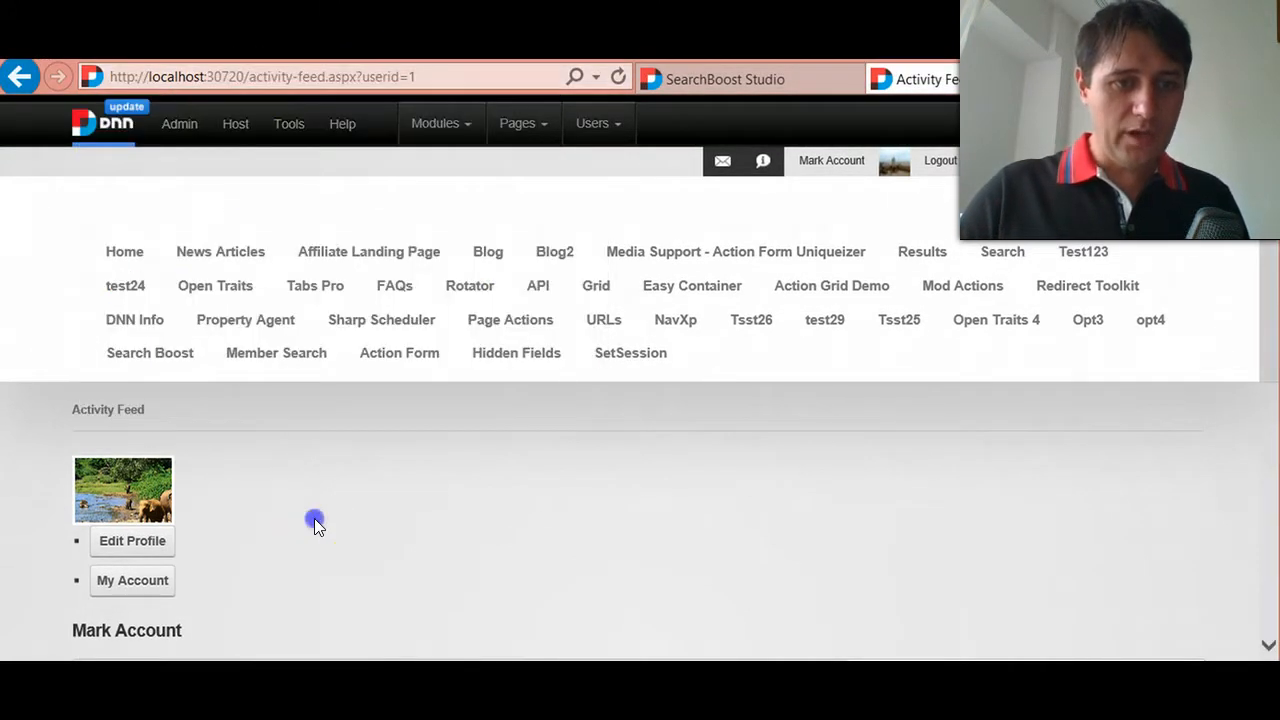
{"action": "scroll", "coordinate": [314, 518], "scroll_direction": "down", "scroll_amount": 2}
{"action": "scroll", "coordinate": [166, 420], "scroll_direction": "down", "scroll_amount": 1}
{"action": "scroll", "coordinate": [190, 374], "scroll_direction": "up", "scroll_amount": 1}
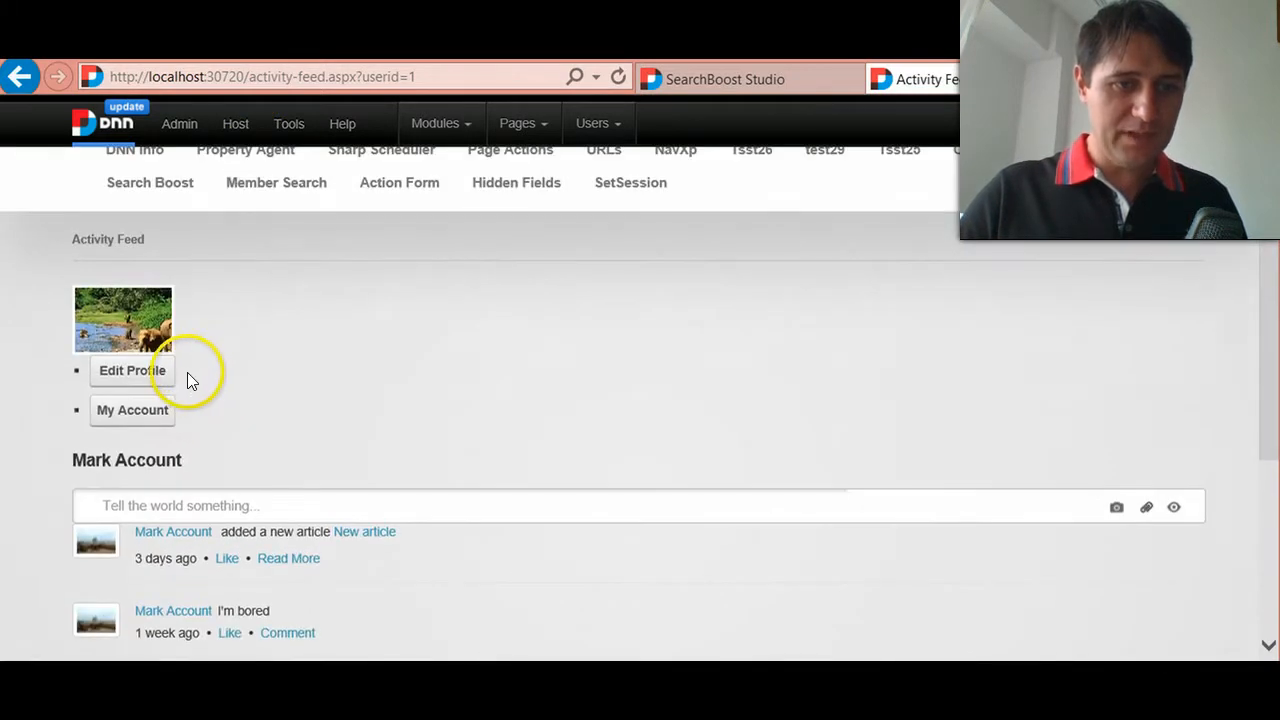
{"action": "left_click", "coordinate": [173, 535]}
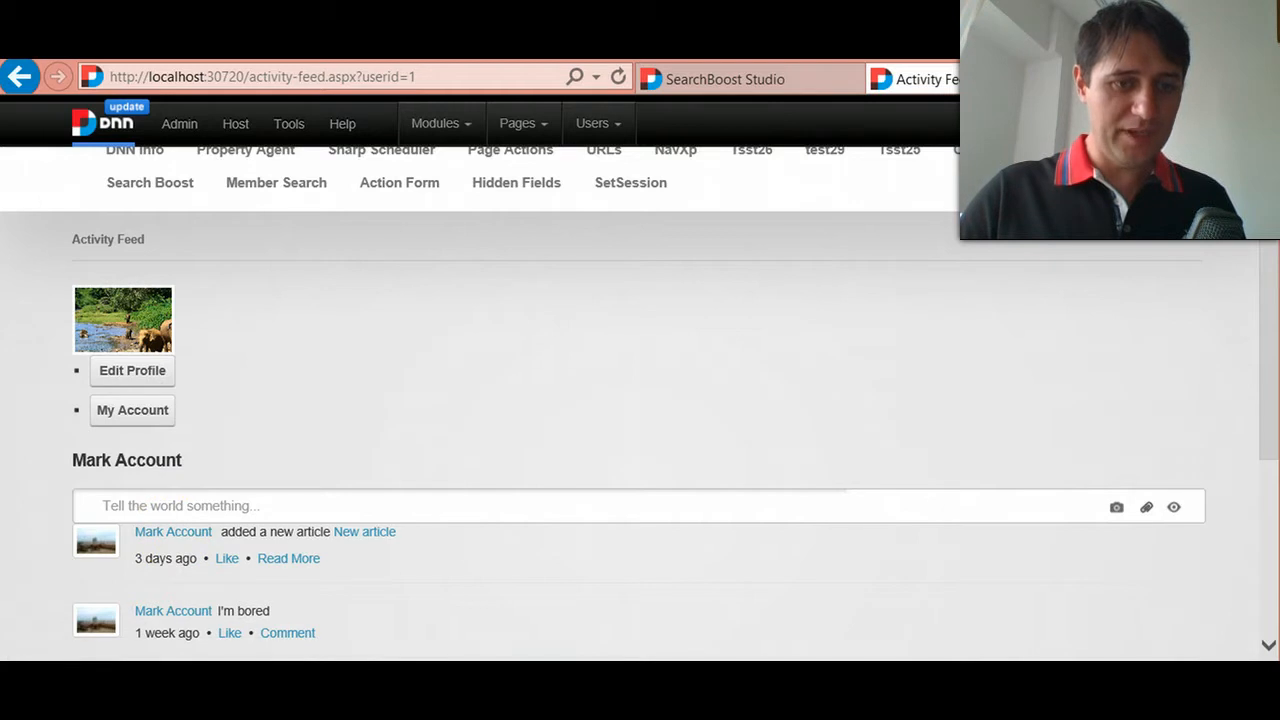
- Copy the profile page's relative URL, /activity-feed/my-profile.aspx?userid=1
{"action": "left_click", "coordinate": [342, 75]}
{"action": "left_click", "coordinate": [331, 76]}
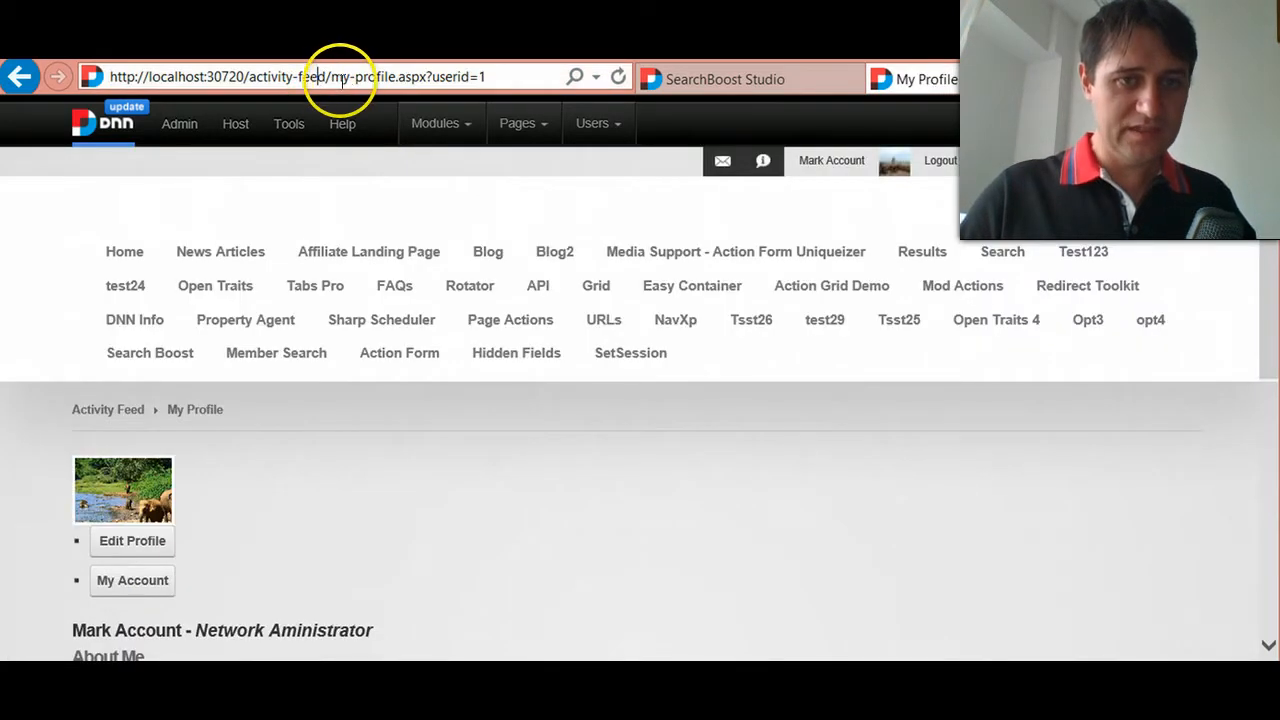
{"action": "left_click_drag", "start_coordinate": [331, 76], "coordinate": [405, 76]}
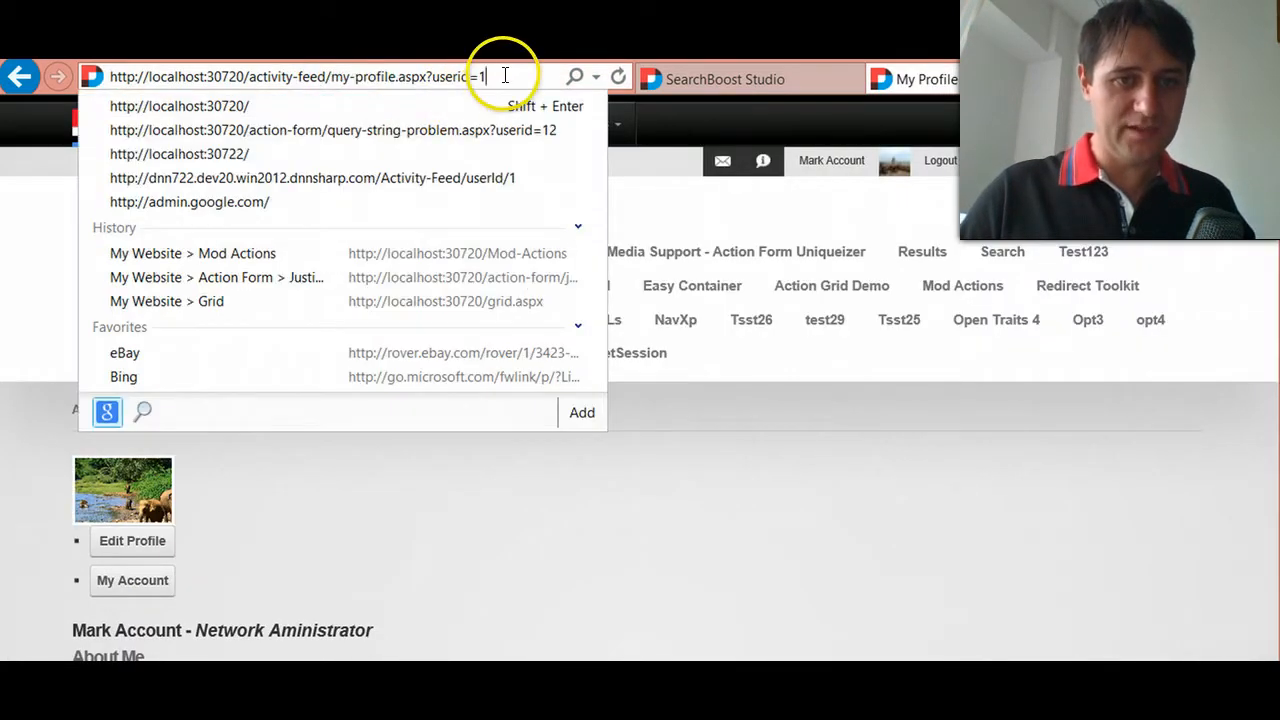
{"action": "key", "text": "Escape"}
{"action": "left_click", "coordinate": [458, 77]}
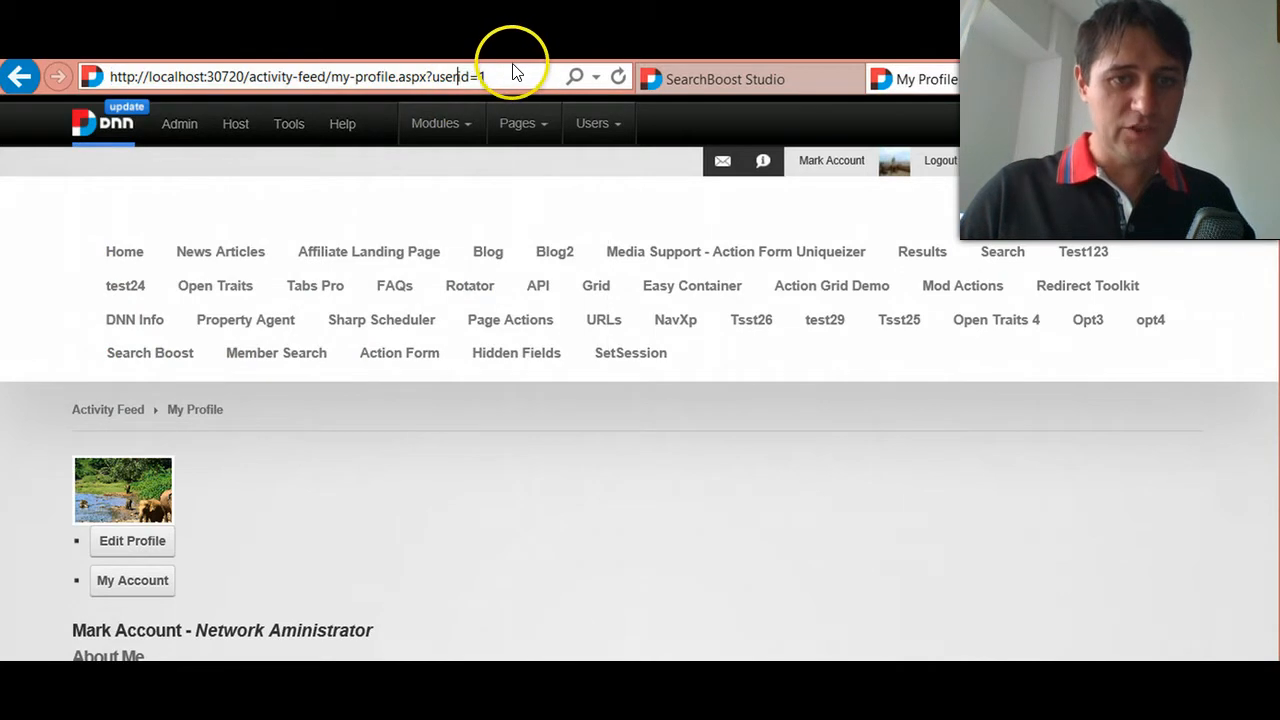
{"action": "left_click_drag", "start_coordinate": [501, 77], "coordinate": [243, 75]}
{"action": "key", "text": "ctrl+c"}
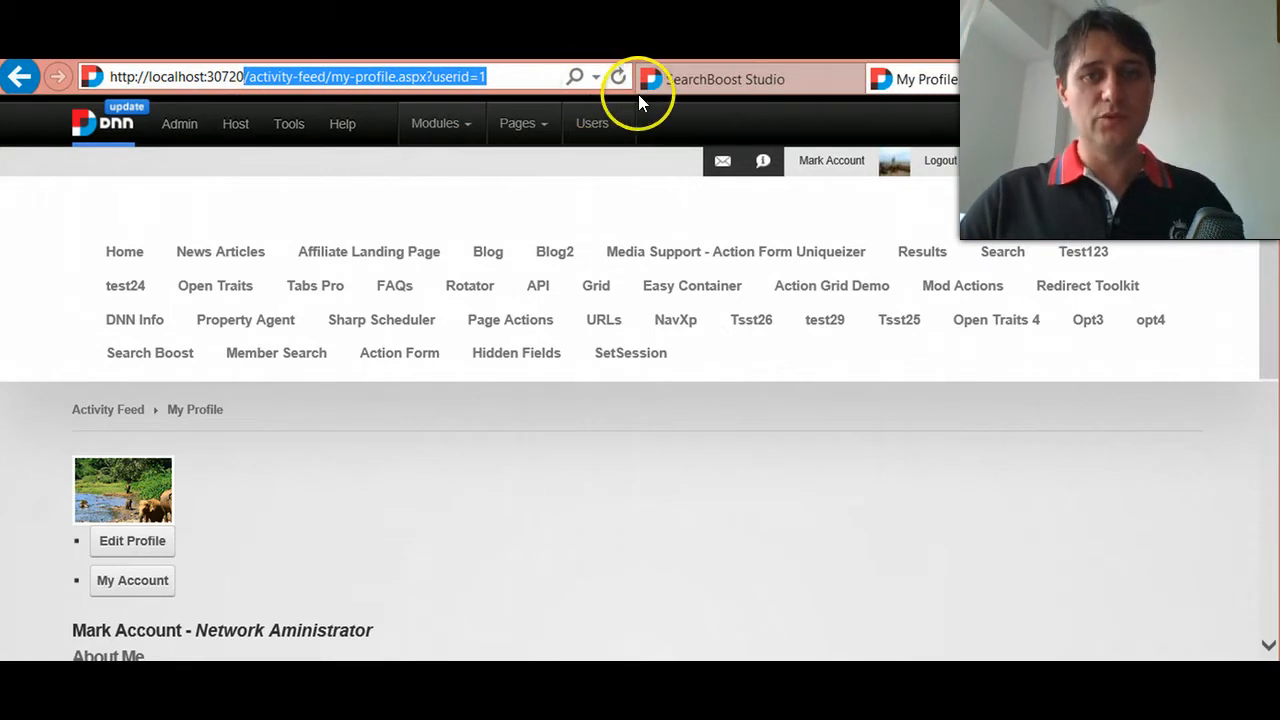
- In the Search Boost rule, link results to a specified URL and set it to /activity-feed/my-profile.aspx?userid=[UserId]
{"action": "left_click", "coordinate": [721, 80]}
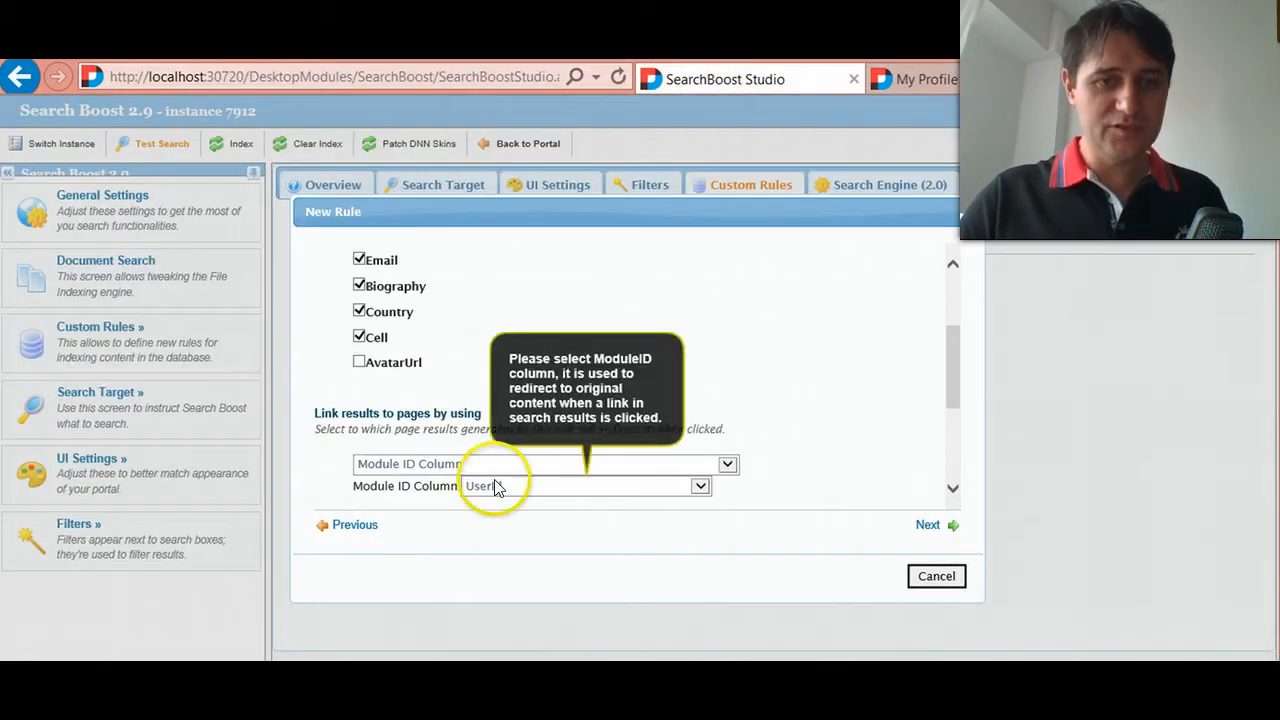
{"action": "left_click", "coordinate": [490, 465]}
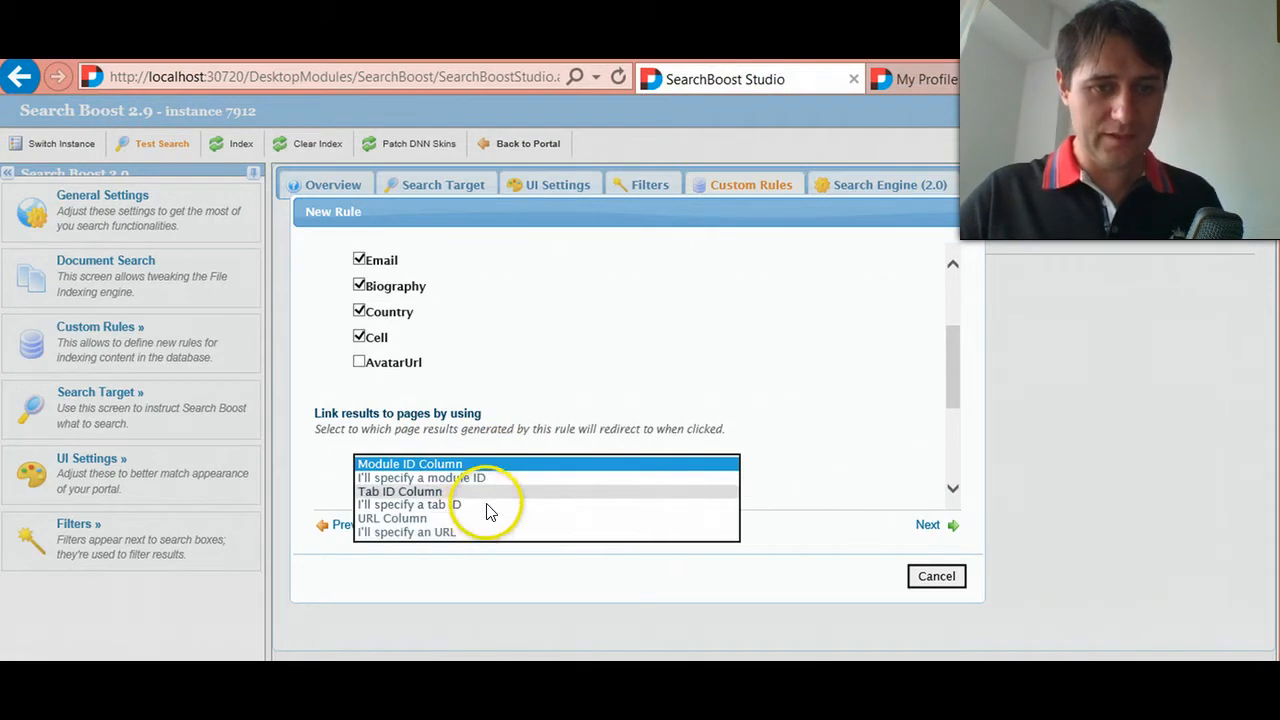
{"action": "left_click", "coordinate": [480, 532]}
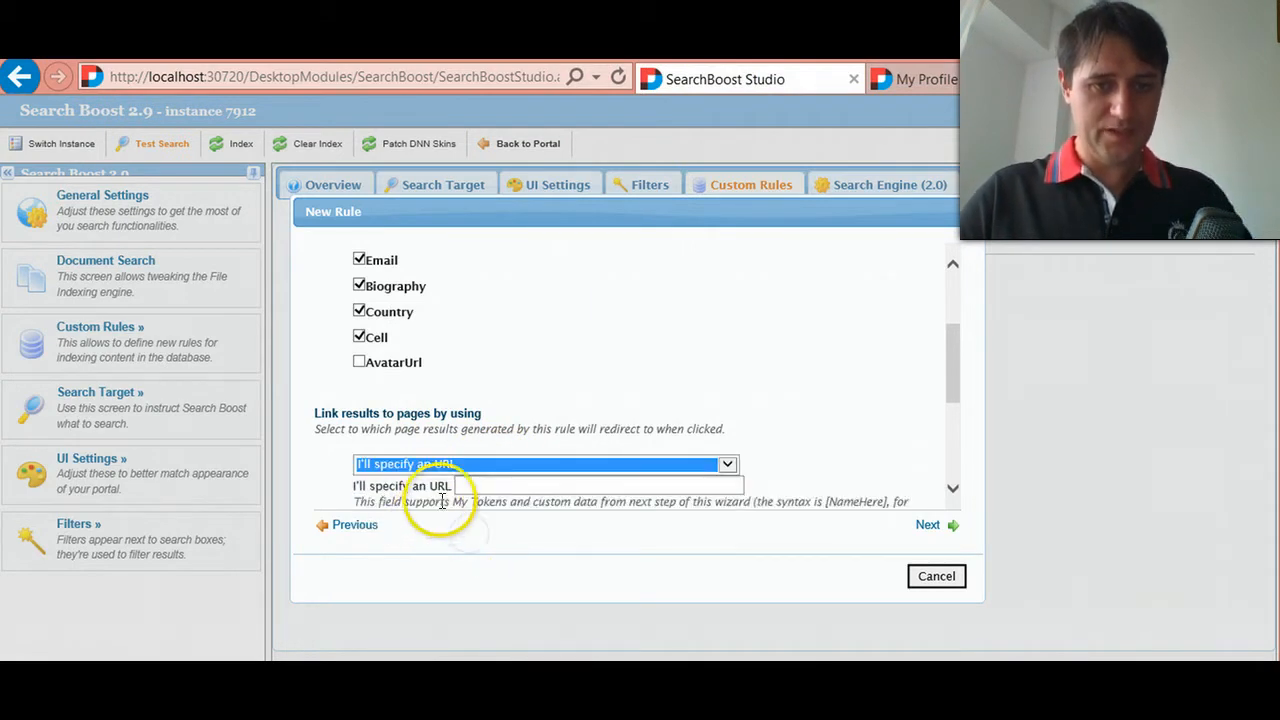
{"action": "left_click", "coordinate": [487, 487]}
{"action": "key", "text": "ctrl+v"}
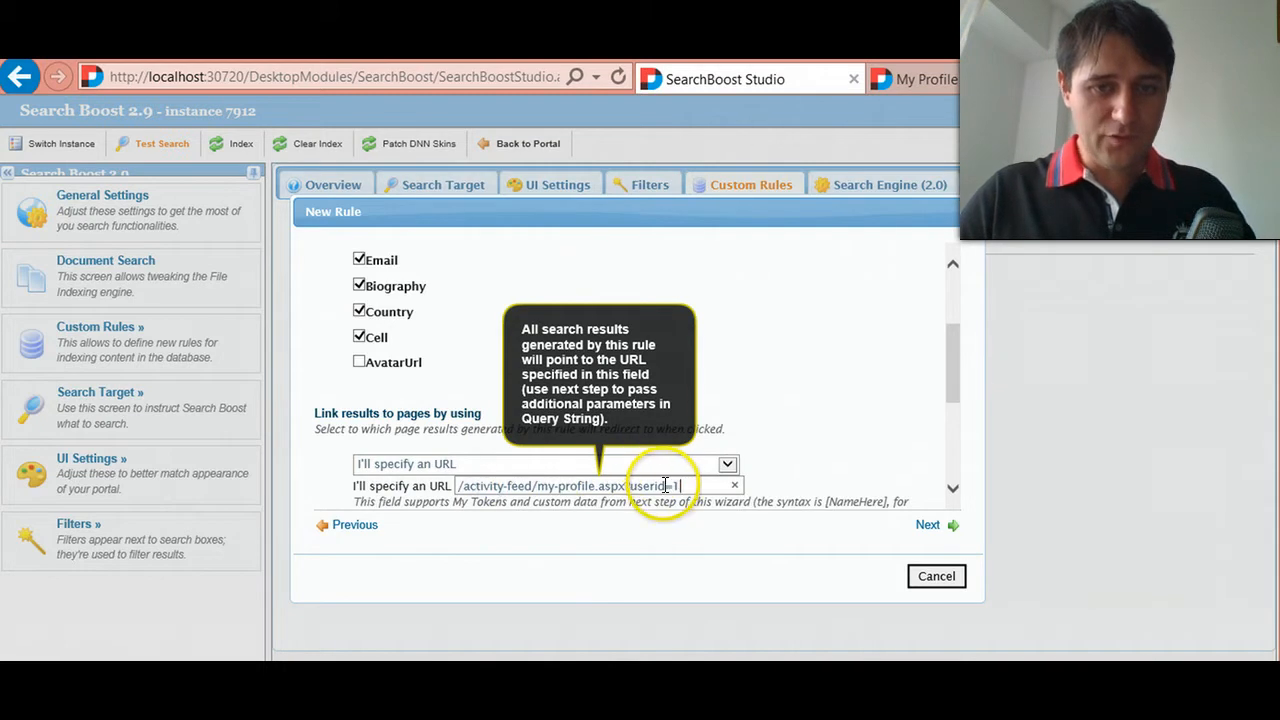
{"action": "key", "text": "BackSpace"}
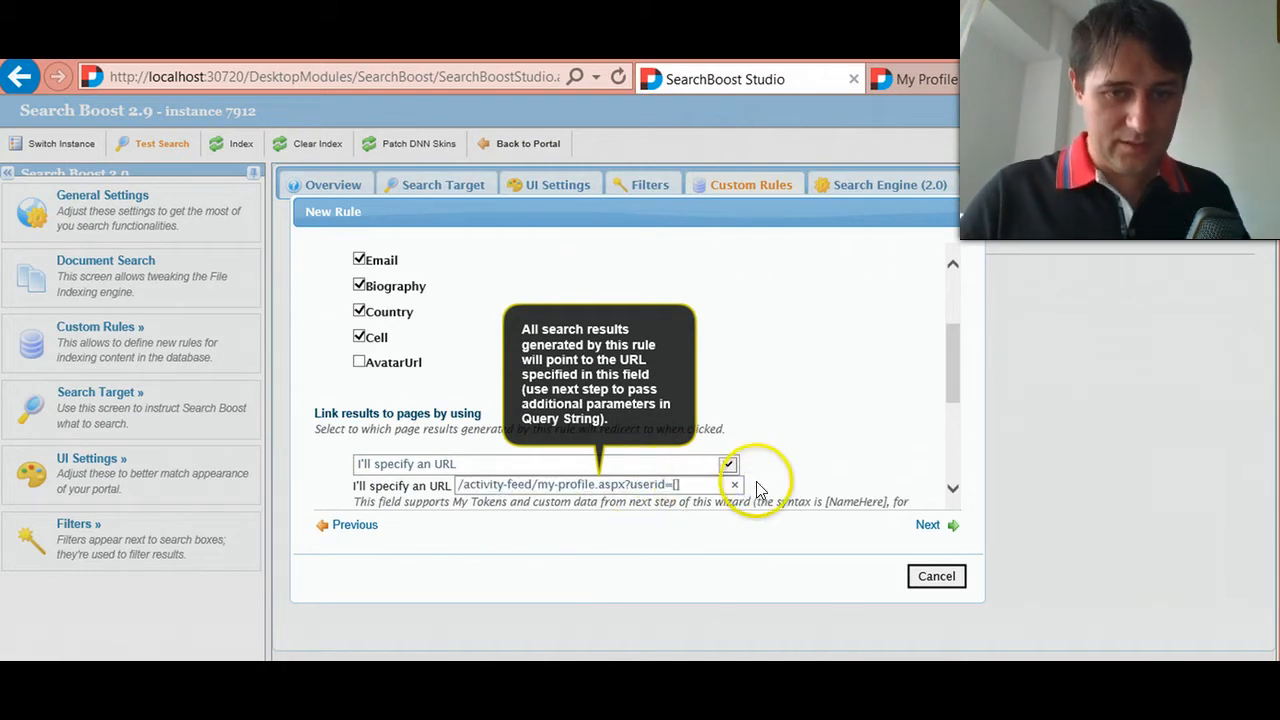
{"action": "type", "text": "[UserId]"}
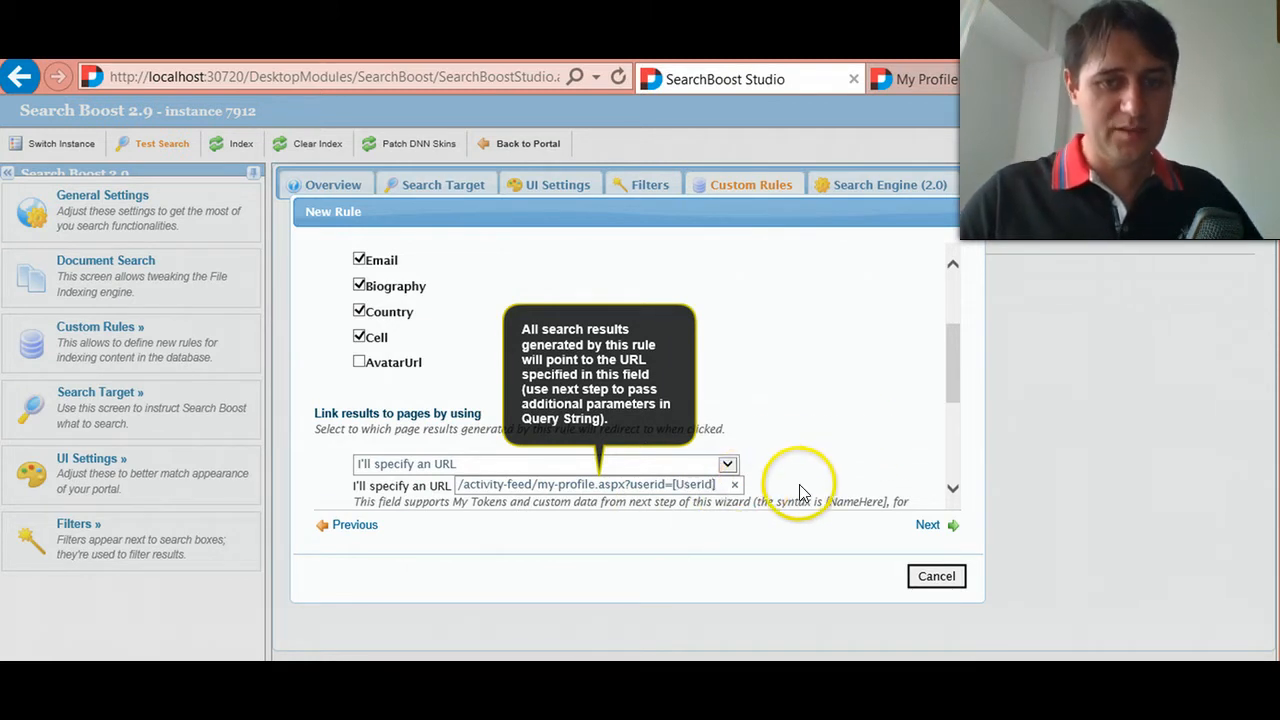
- Set DisplayName as the rule's title column and continue to the optional parameters
{"action": "scroll", "coordinate": [800, 484], "scroll_direction": "down", "scroll_amount": 1}
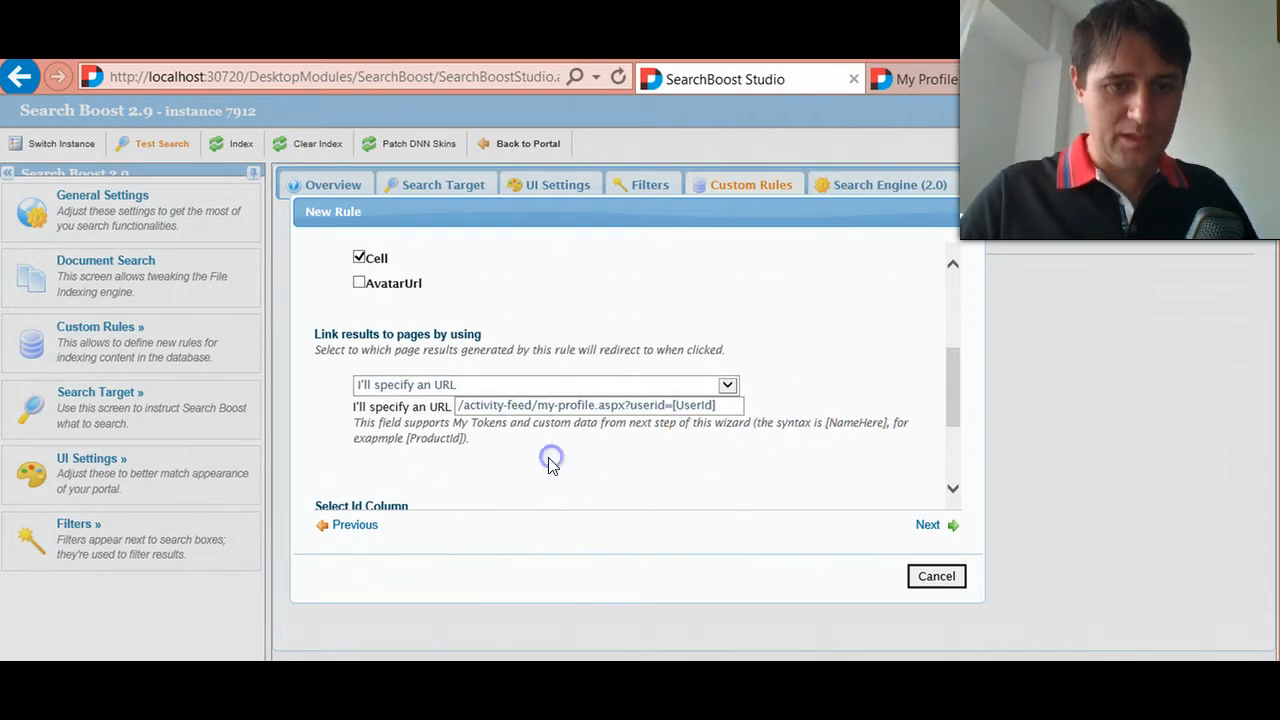
{"action": "scroll", "coordinate": [553, 463], "scroll_direction": "down", "scroll_amount": 3}
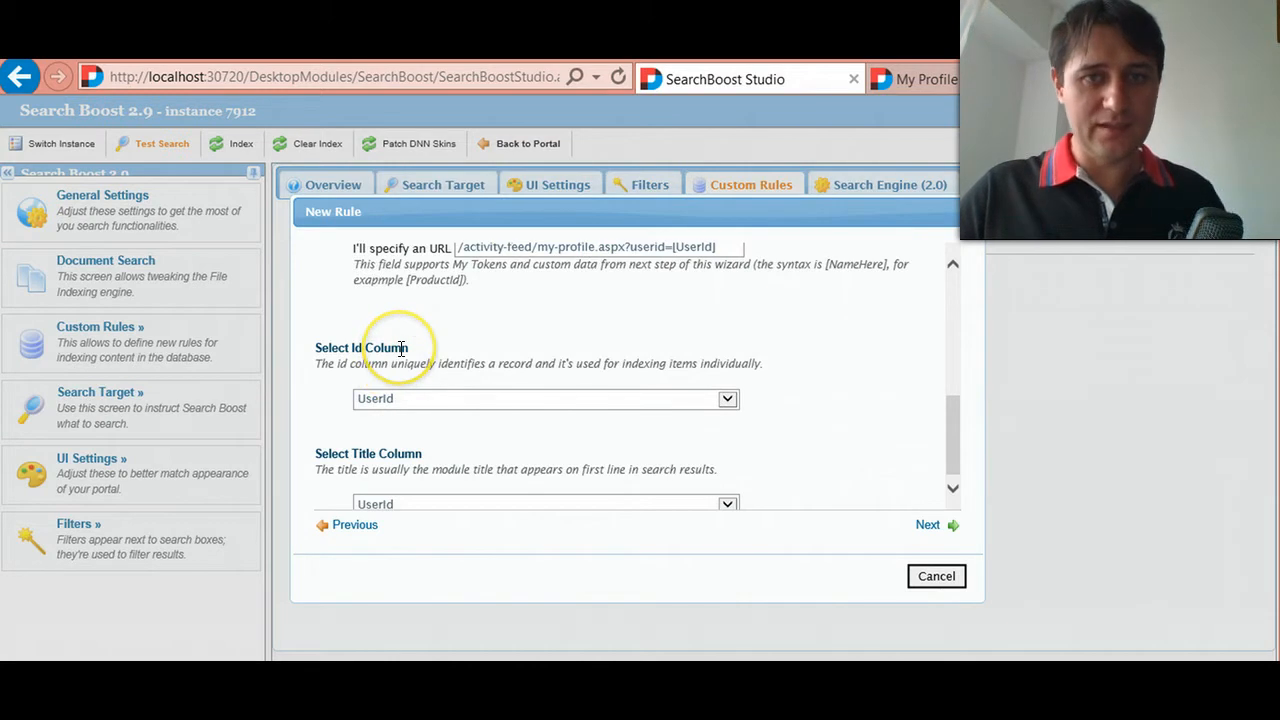
{"action": "scroll", "coordinate": [428, 400], "scroll_direction": "down", "scroll_amount": 1}
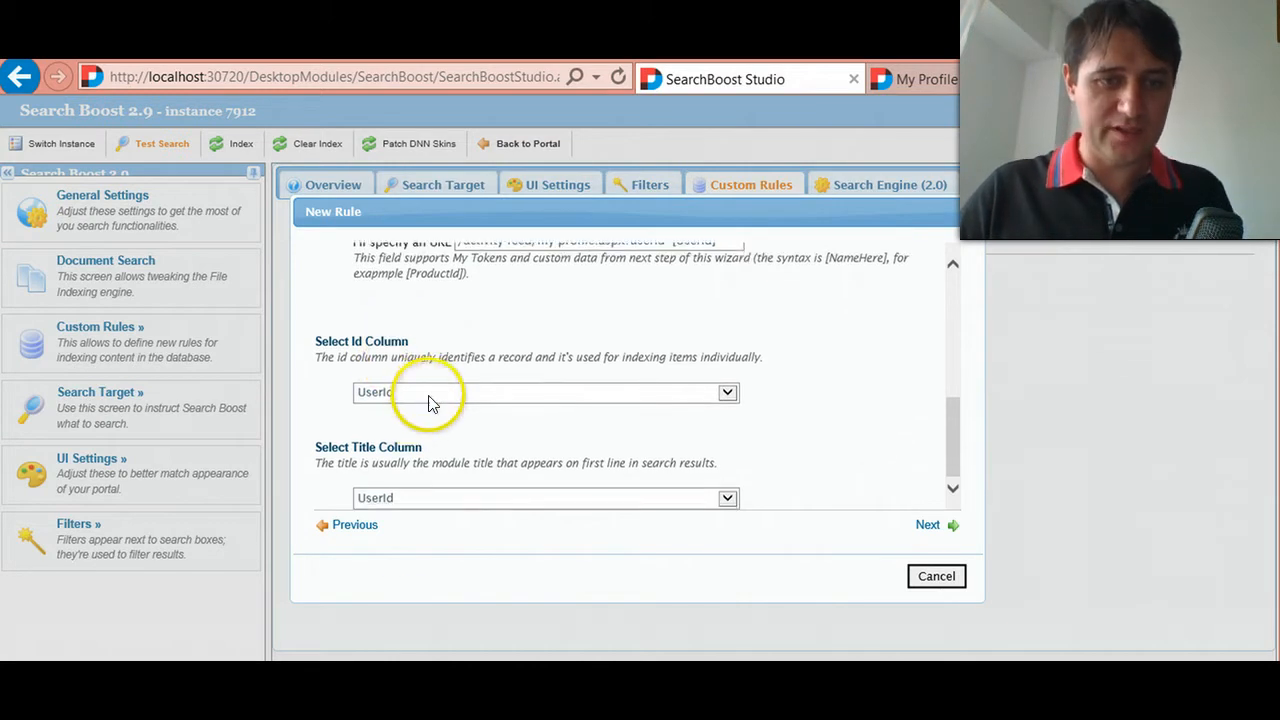
{"action": "left_click", "coordinate": [420, 500]}
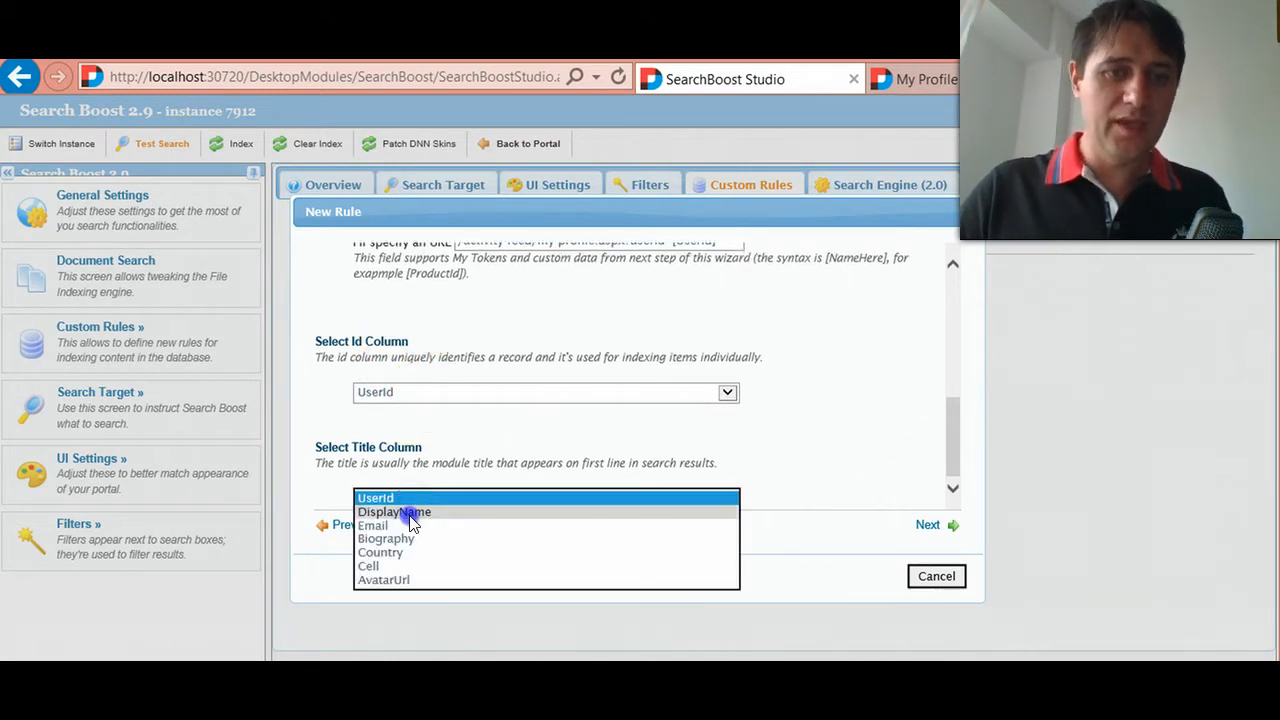
{"action": "left_click", "coordinate": [410, 512]}
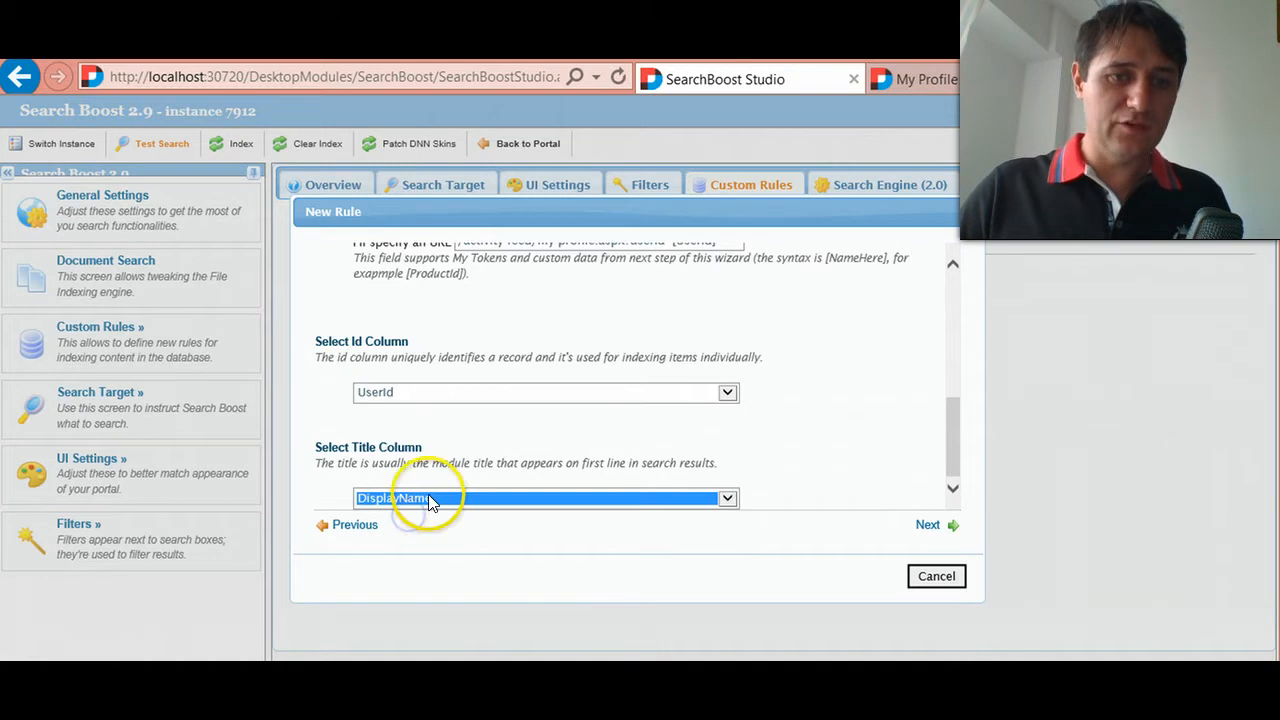
{"action": "left_click", "coordinate": [930, 526]}
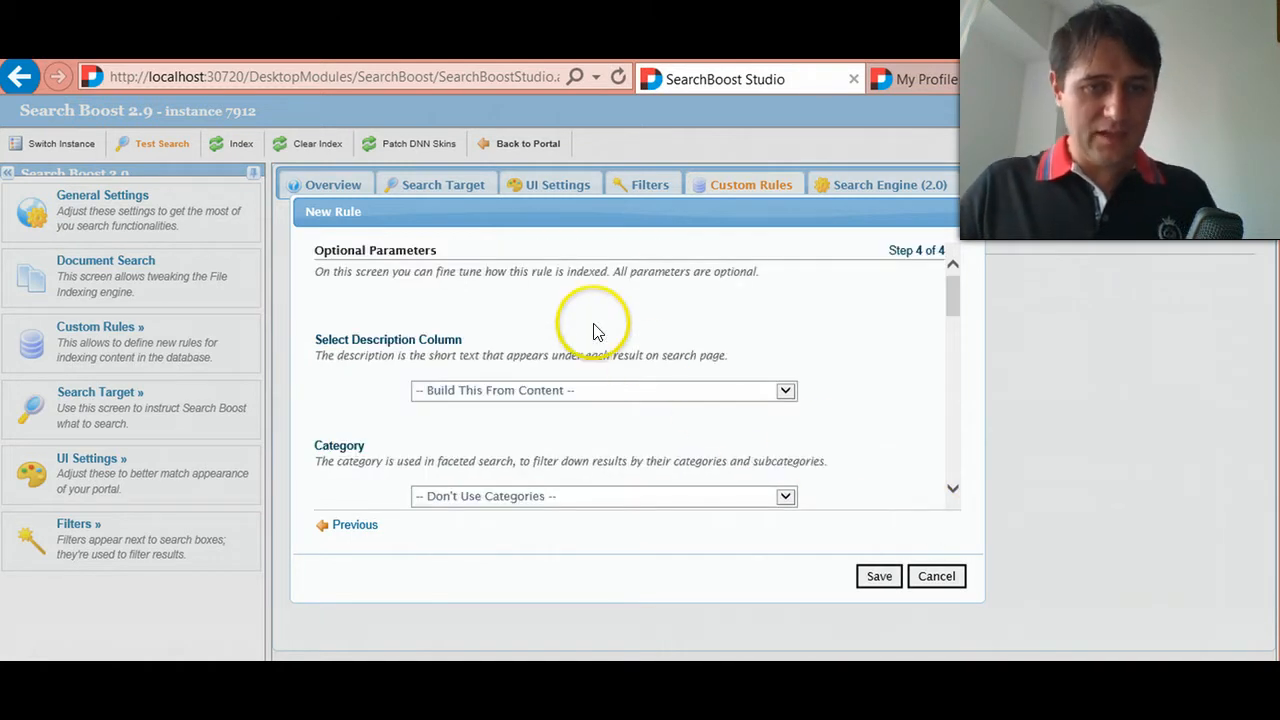
- Set Biography as the description column shown under each search result
{"action": "scroll", "coordinate": [520, 330], "scroll_direction": "down", "scroll_amount": 1}
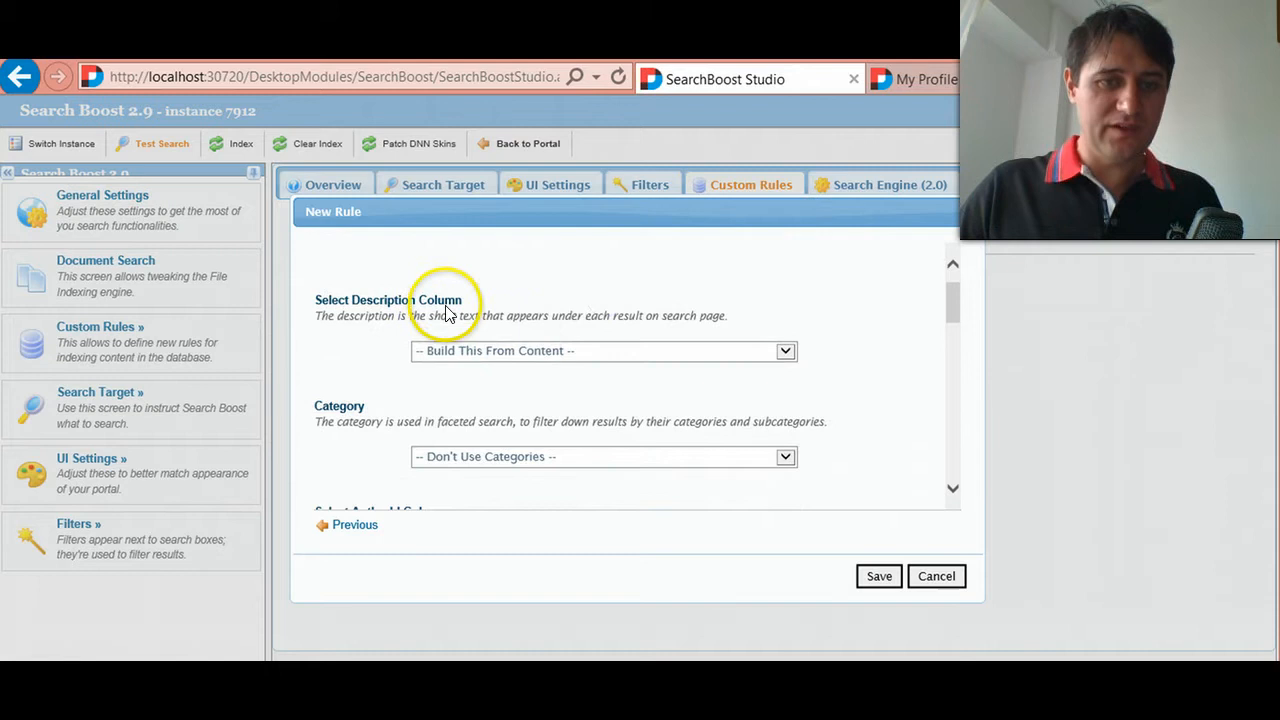
{"action": "left_click", "coordinate": [482, 350]}
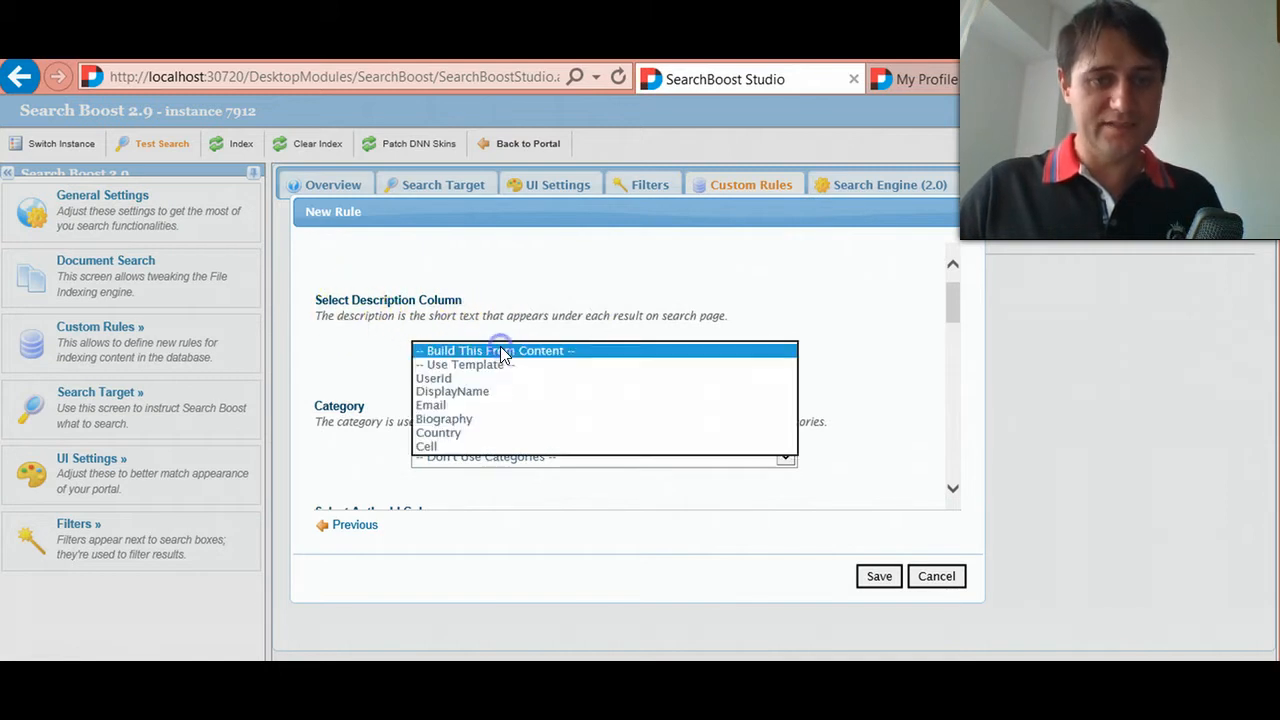
{"action": "left_click", "coordinate": [480, 419]}
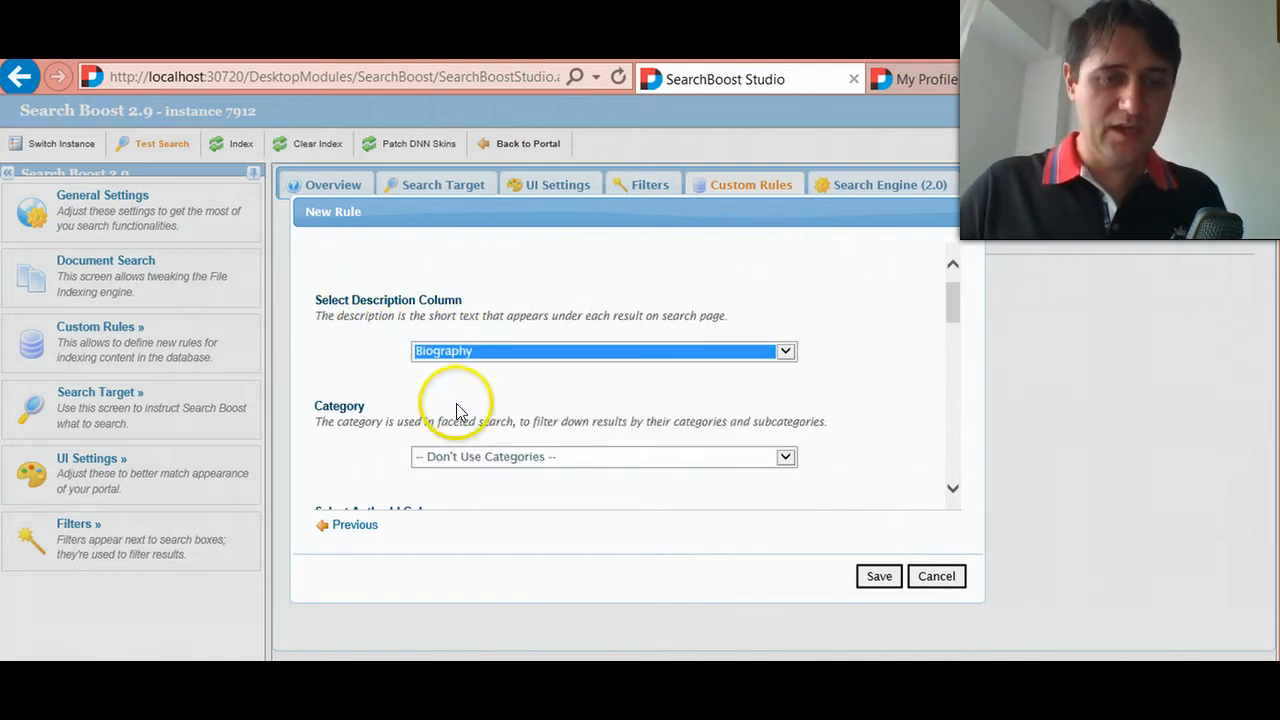
- Review the rule's optional Category, AuthorId, Publication Date, Is Deleted and Additional Parameters settings, down to Custom Data
{"action": "scroll", "coordinate": [430, 405], "scroll_direction": "down", "scroll_amount": 3}
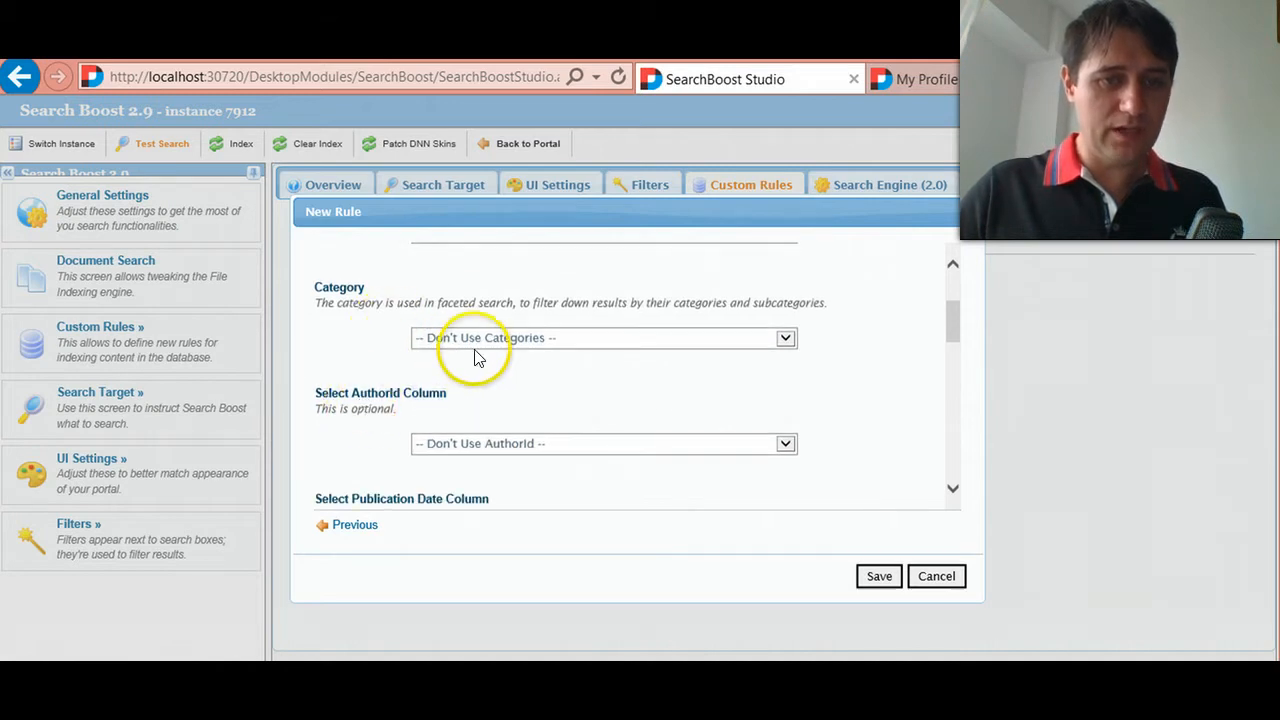
{"action": "scroll", "coordinate": [476, 358], "scroll_direction": "down", "scroll_amount": 3}
{"action": "scroll", "coordinate": [437, 354], "scroll_direction": "down", "scroll_amount": 1}
{"action": "scroll", "coordinate": [445, 397], "scroll_direction": "down", "scroll_amount": 4}
{"action": "scroll", "coordinate": [437, 414], "scroll_direction": "down", "scroll_amount": 3}
{"action": "scroll", "coordinate": [497, 357], "scroll_direction": "up", "scroll_amount": 4}
{"action": "left_click_drag", "start_coordinate": [418, 330], "coordinate": [312, 340]}
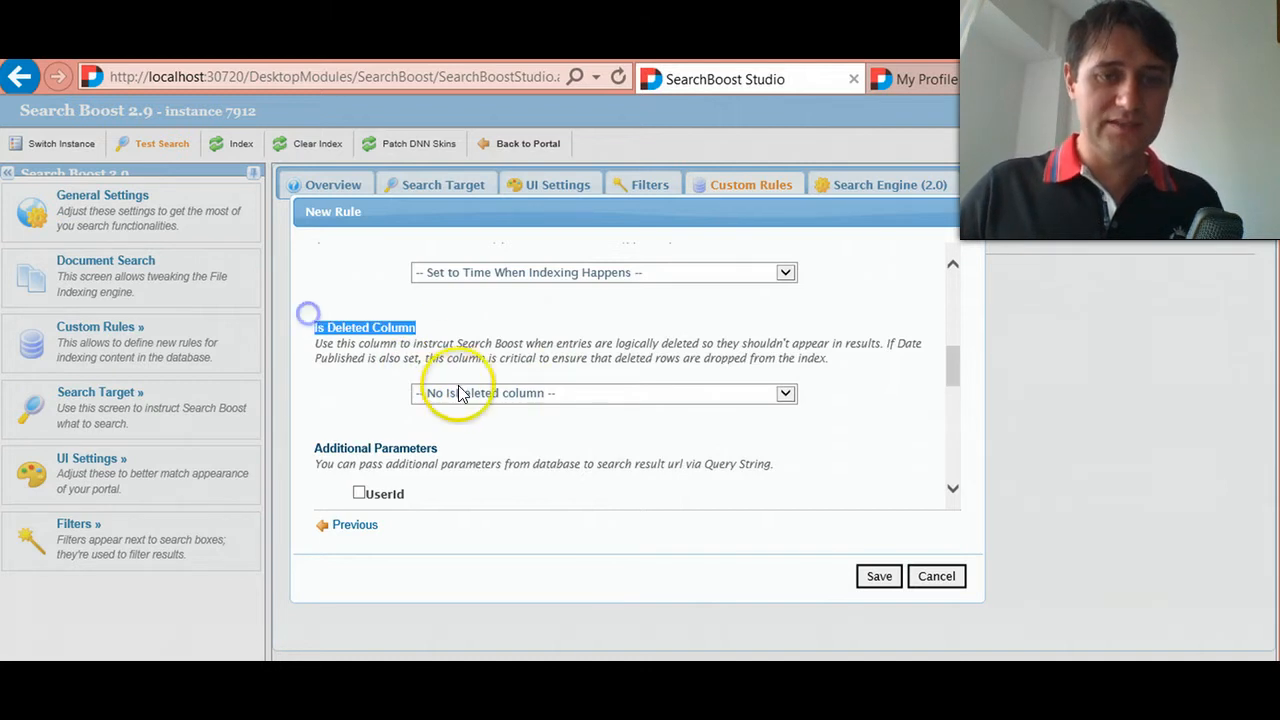
{"action": "scroll", "coordinate": [458, 393], "scroll_direction": "up", "scroll_amount": 1}
{"action": "left_click_drag", "start_coordinate": [493, 341], "coordinate": [313, 340]}
{"action": "left_click", "coordinate": [416, 463]}
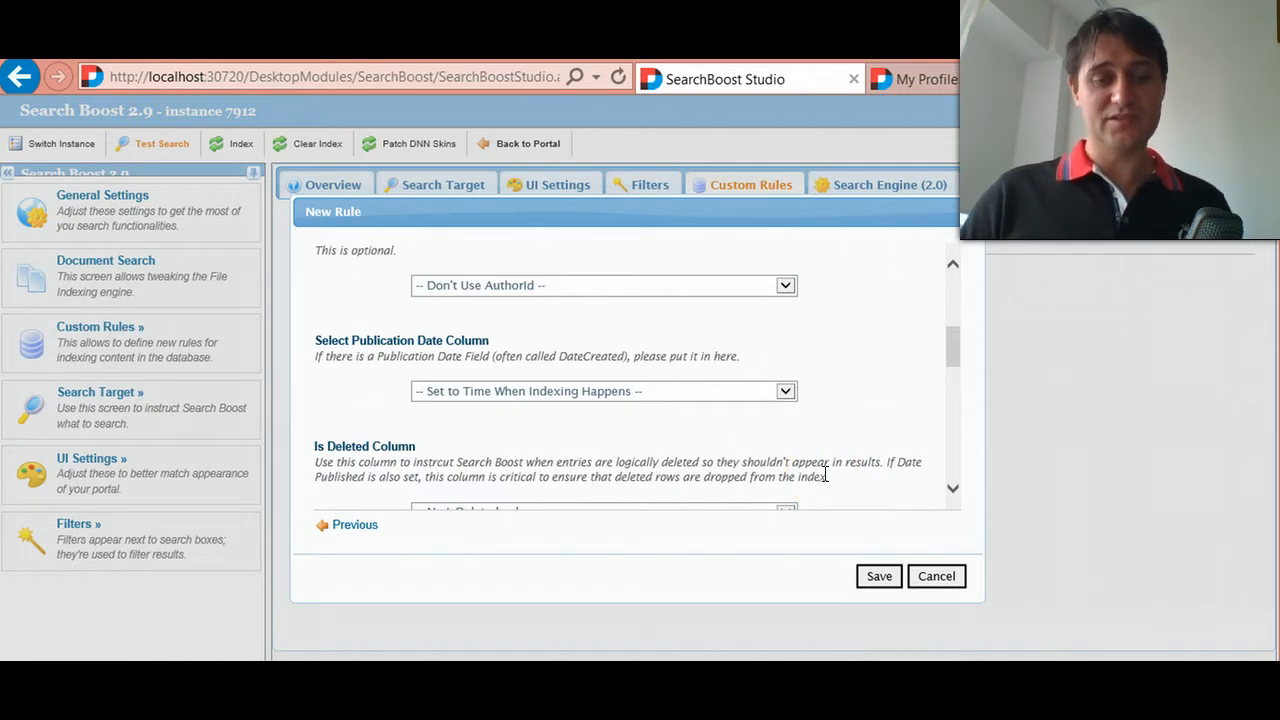
{"action": "scroll", "coordinate": [810, 470], "scroll_direction": "down", "scroll_amount": 1}
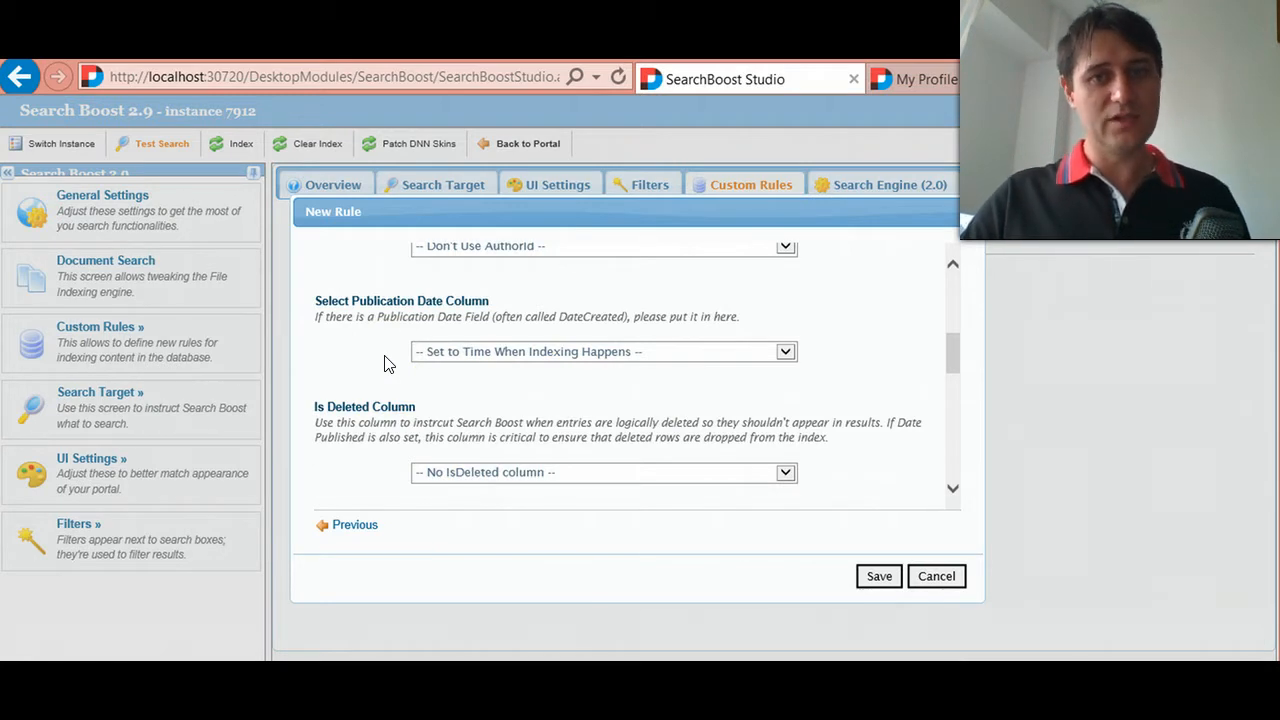
{"action": "scroll", "coordinate": [490, 365], "scroll_direction": "down", "scroll_amount": 1}
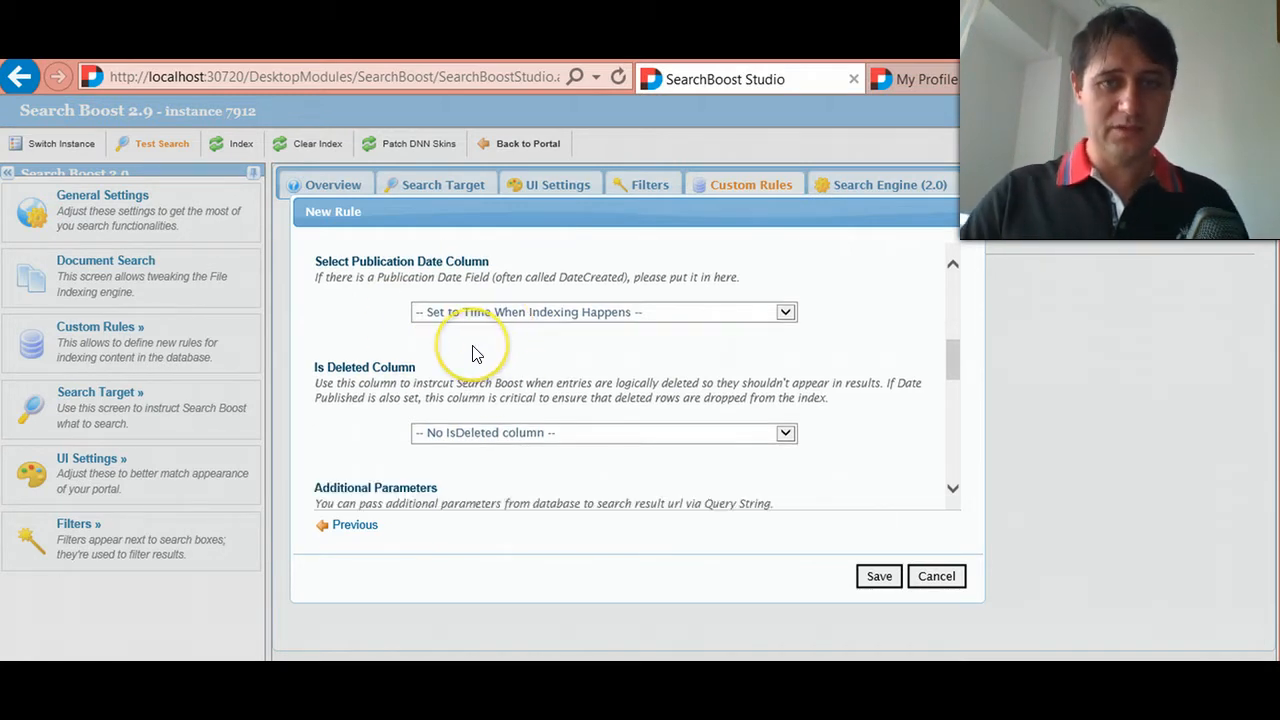
{"action": "scroll", "coordinate": [490, 375], "scroll_direction": "down", "scroll_amount": 1}
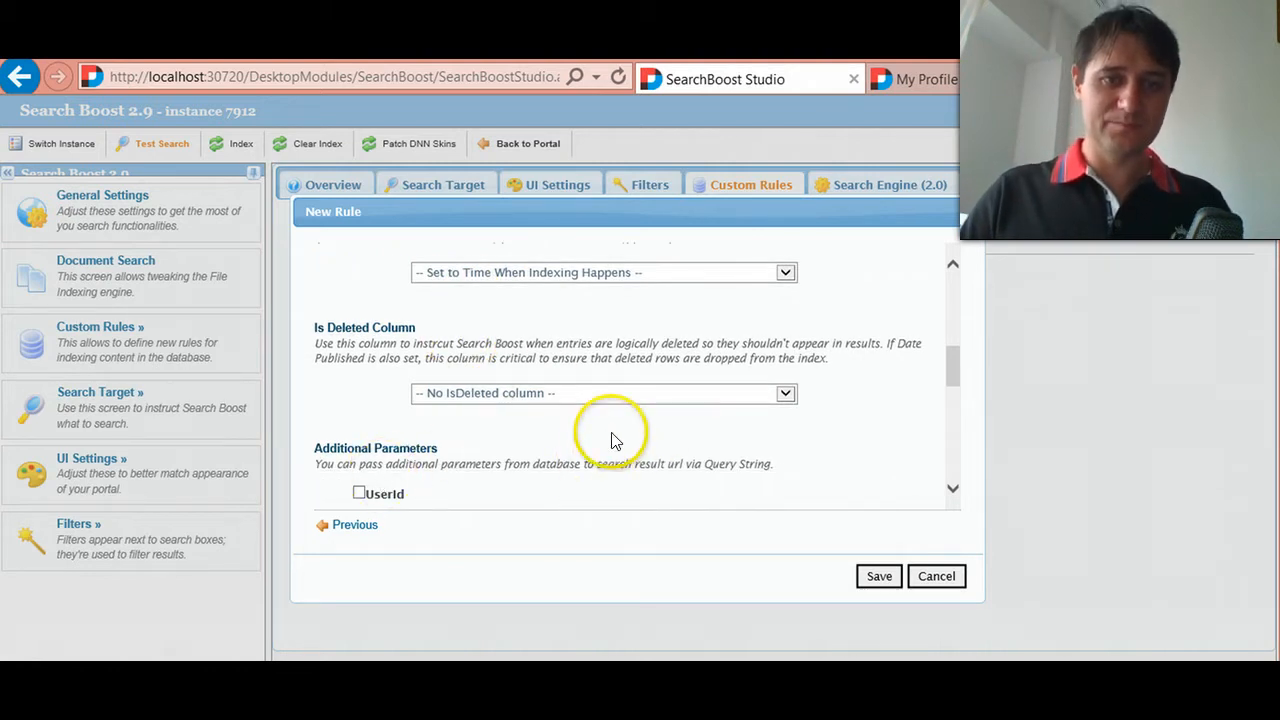
{"action": "scroll", "coordinate": [425, 398], "scroll_direction": "down", "scroll_amount": 1}
{"action": "scroll", "coordinate": [348, 449], "scroll_direction": "down", "scroll_amount": 3}
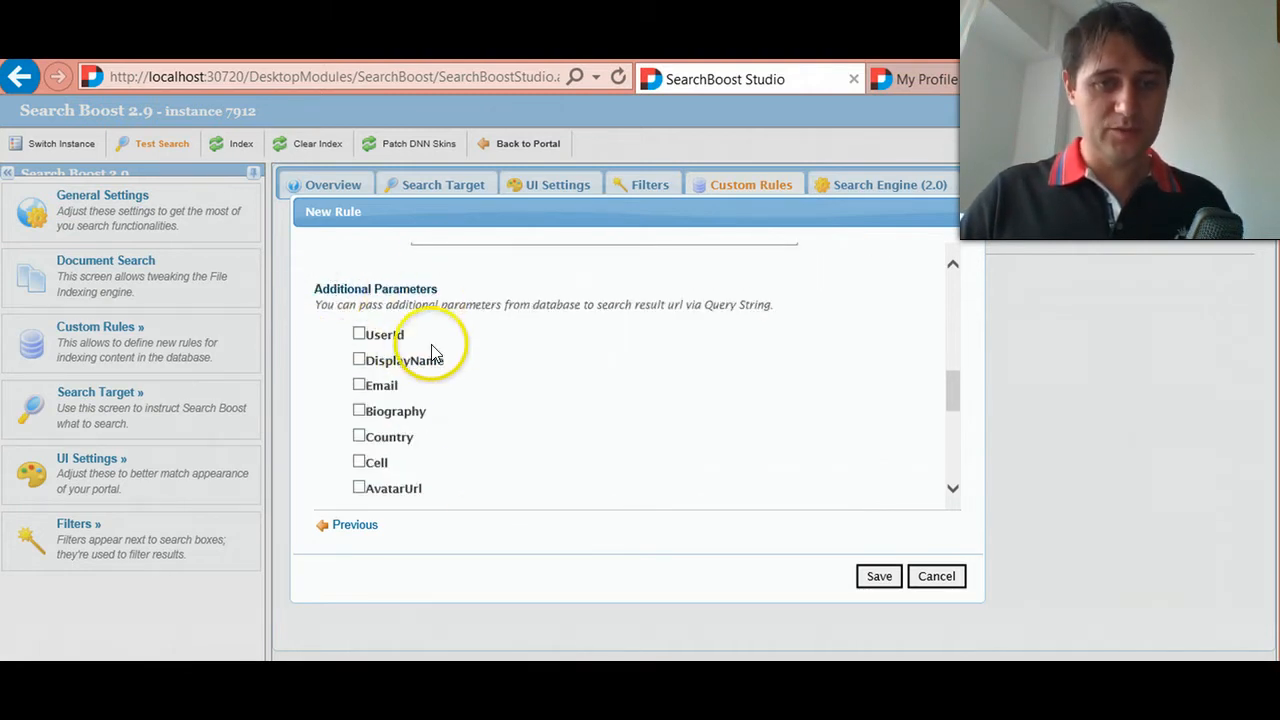
{"action": "scroll", "coordinate": [587, 433], "scroll_direction": "down", "scroll_amount": 1}
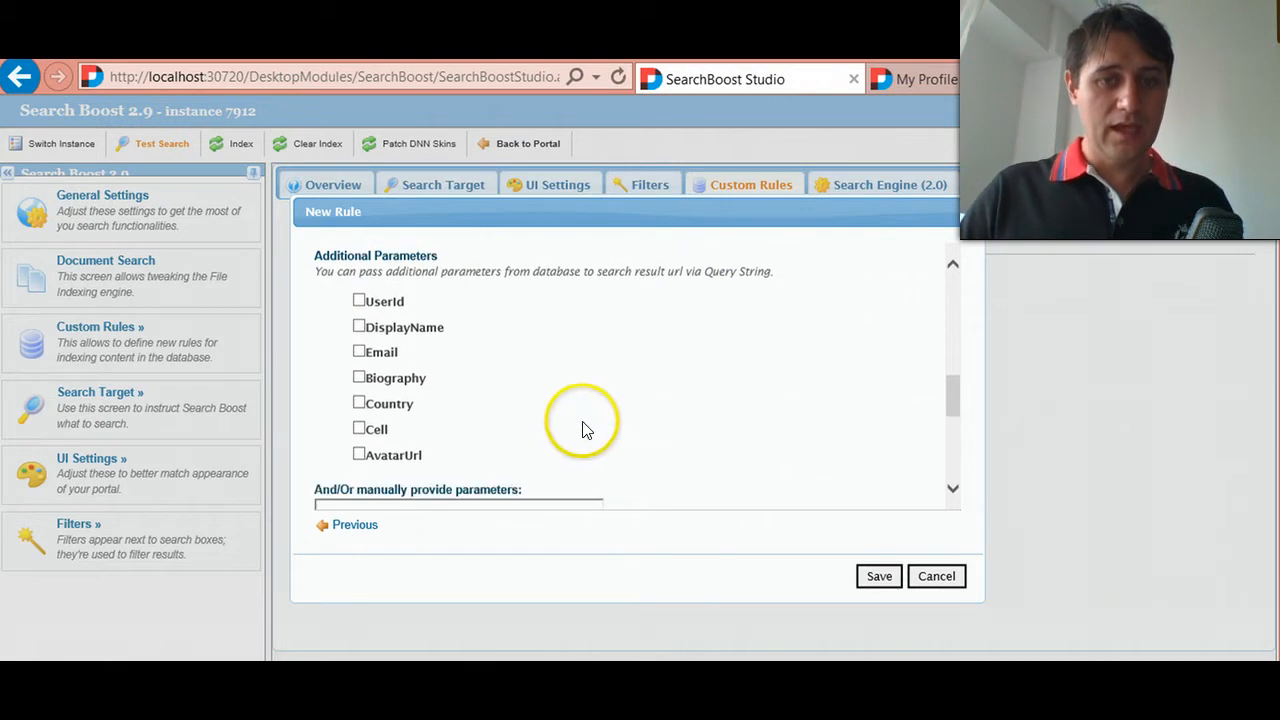
{"action": "scroll", "coordinate": [460, 430], "scroll_direction": "down", "scroll_amount": 2}
{"action": "scroll", "coordinate": [330, 440], "scroll_direction": "down", "scroll_amount": 2}
{"action": "scroll", "coordinate": [327, 450], "scroll_direction": "down", "scroll_amount": 1}
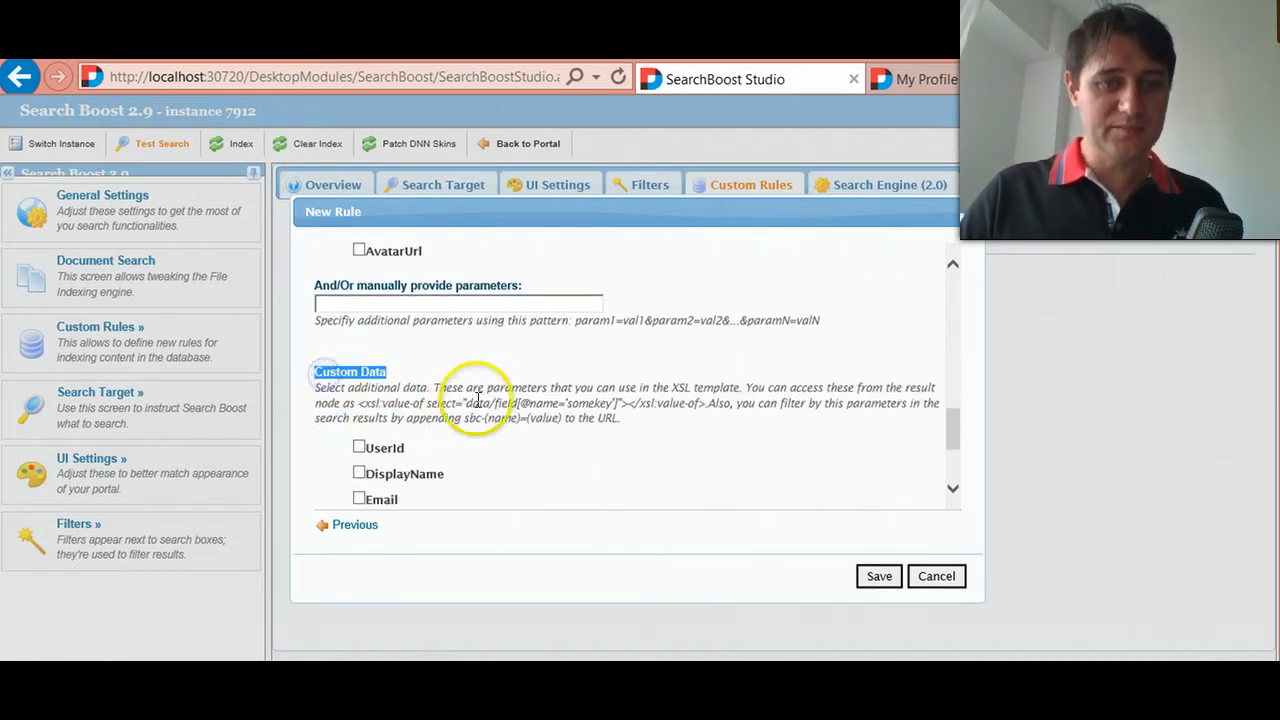
- Include the Country, Cell and AvatarUrl columns in the rule's custom data
{"action": "scroll", "coordinate": [470, 406], "scroll_direction": "down", "scroll_amount": 2}
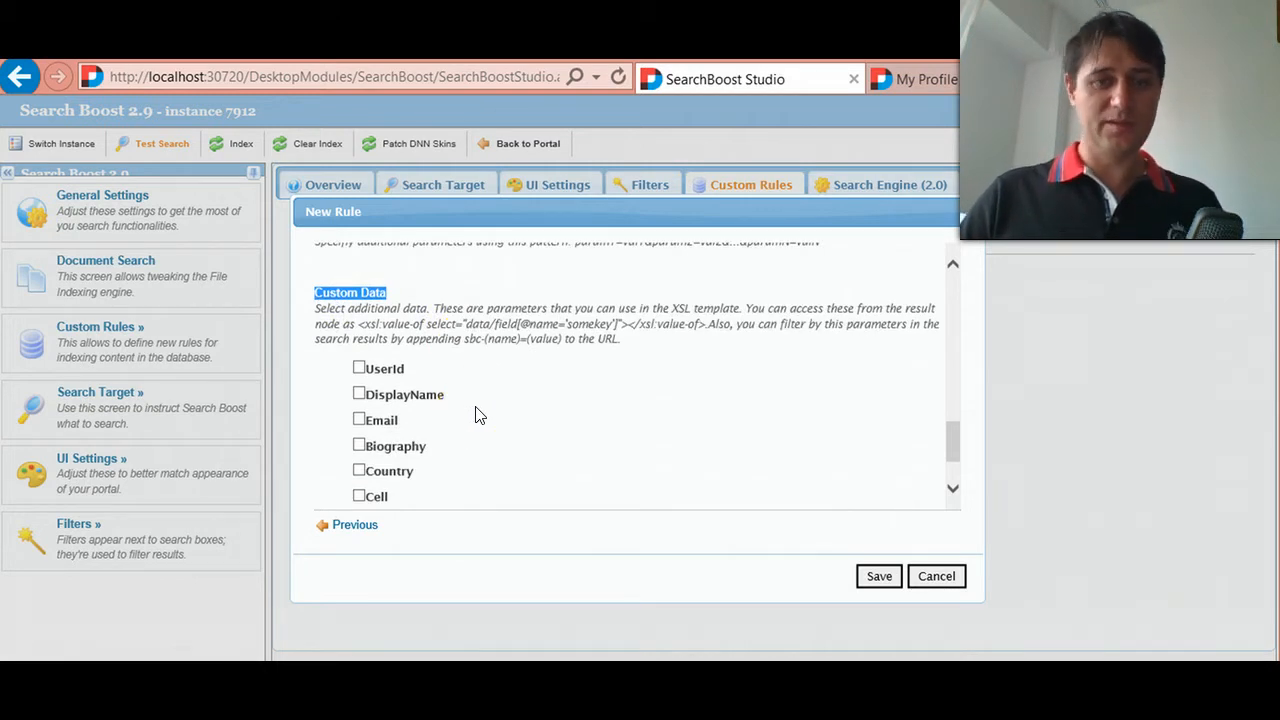
{"action": "left_click", "coordinate": [466, 362]}
{"action": "scroll", "coordinate": [462, 370], "scroll_direction": "down", "scroll_amount": 2}
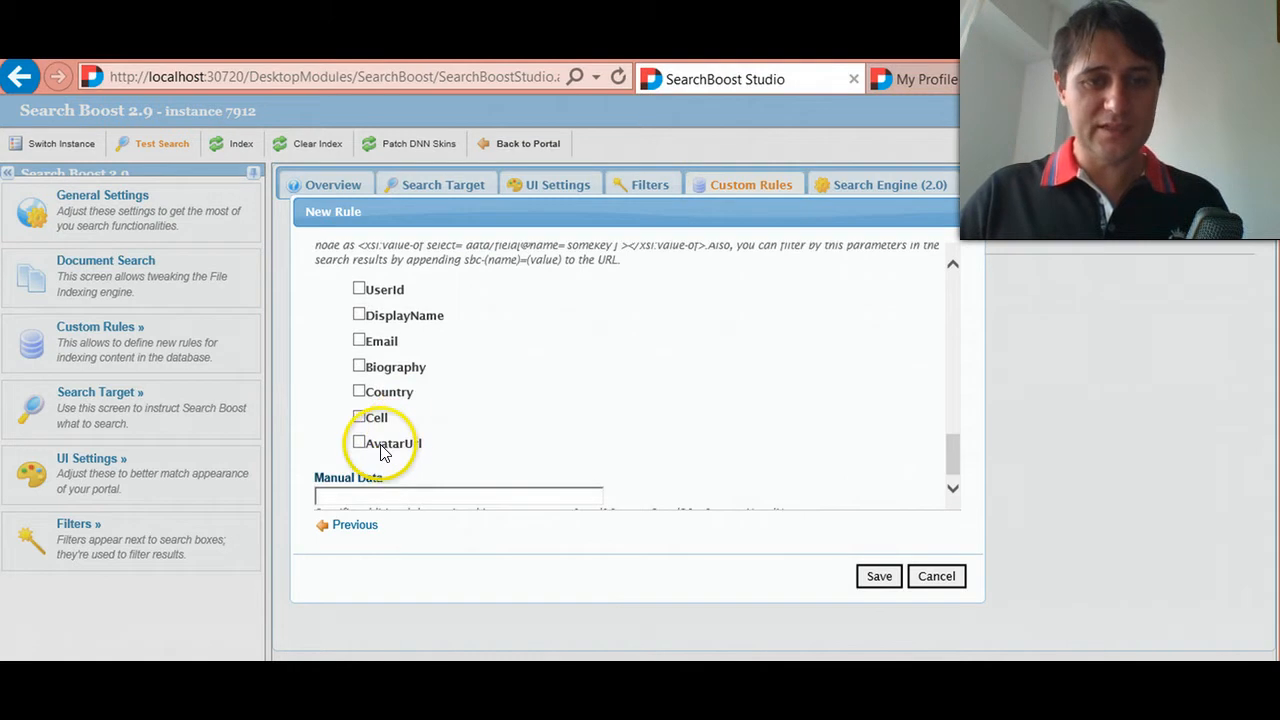
{"action": "left_click", "coordinate": [379, 420]}
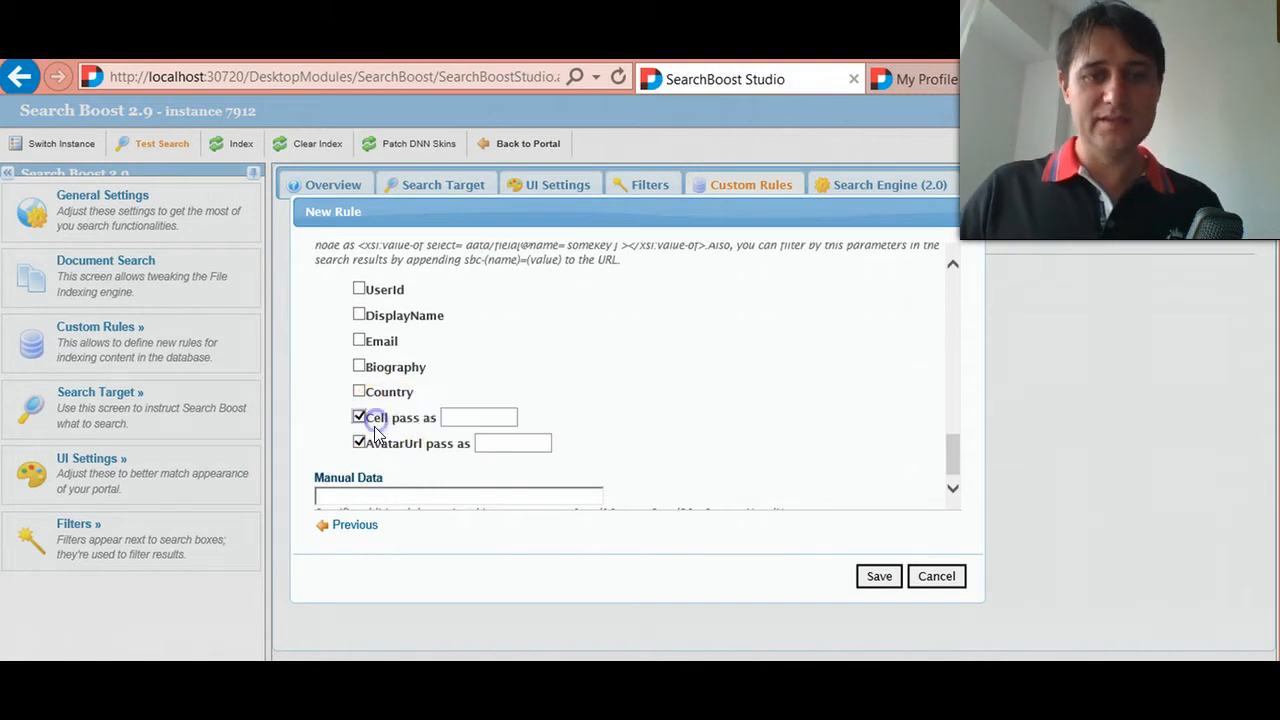
{"action": "left_click", "coordinate": [407, 392]}
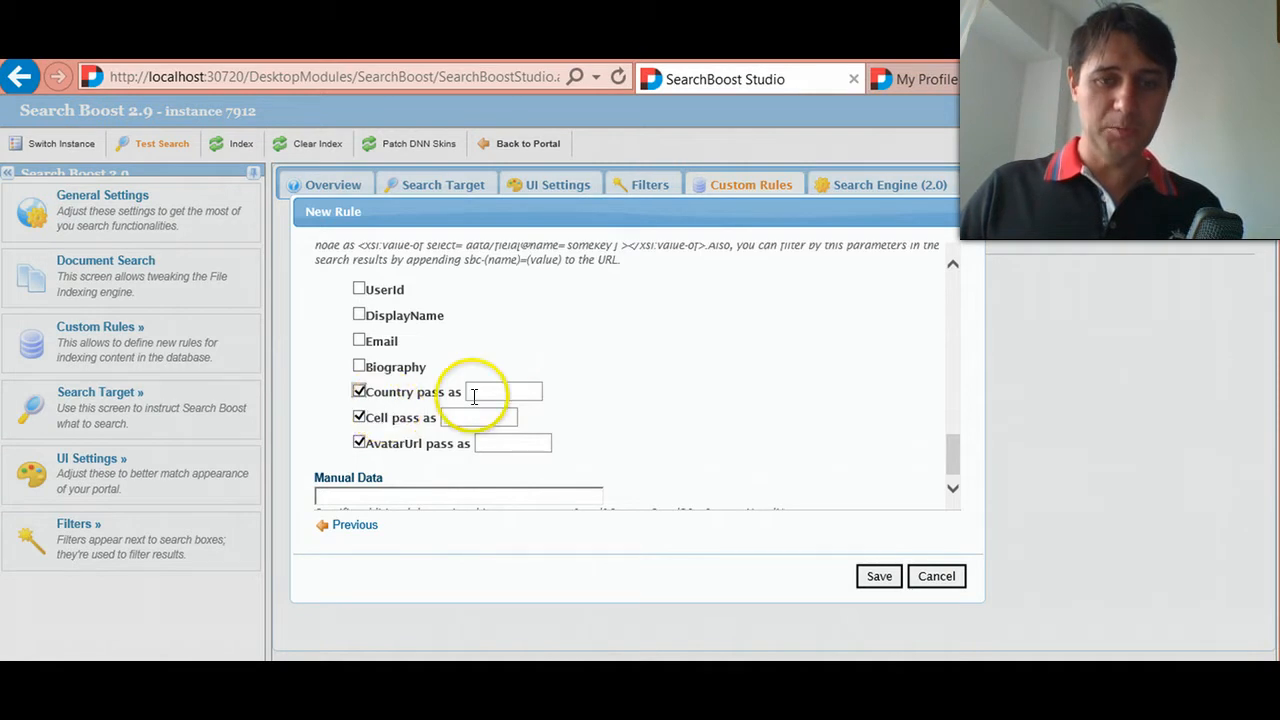
- Pass the selected custom data columns under the names Country, Cell and AvatarUrl
{"action": "left_click", "coordinate": [514, 391]}
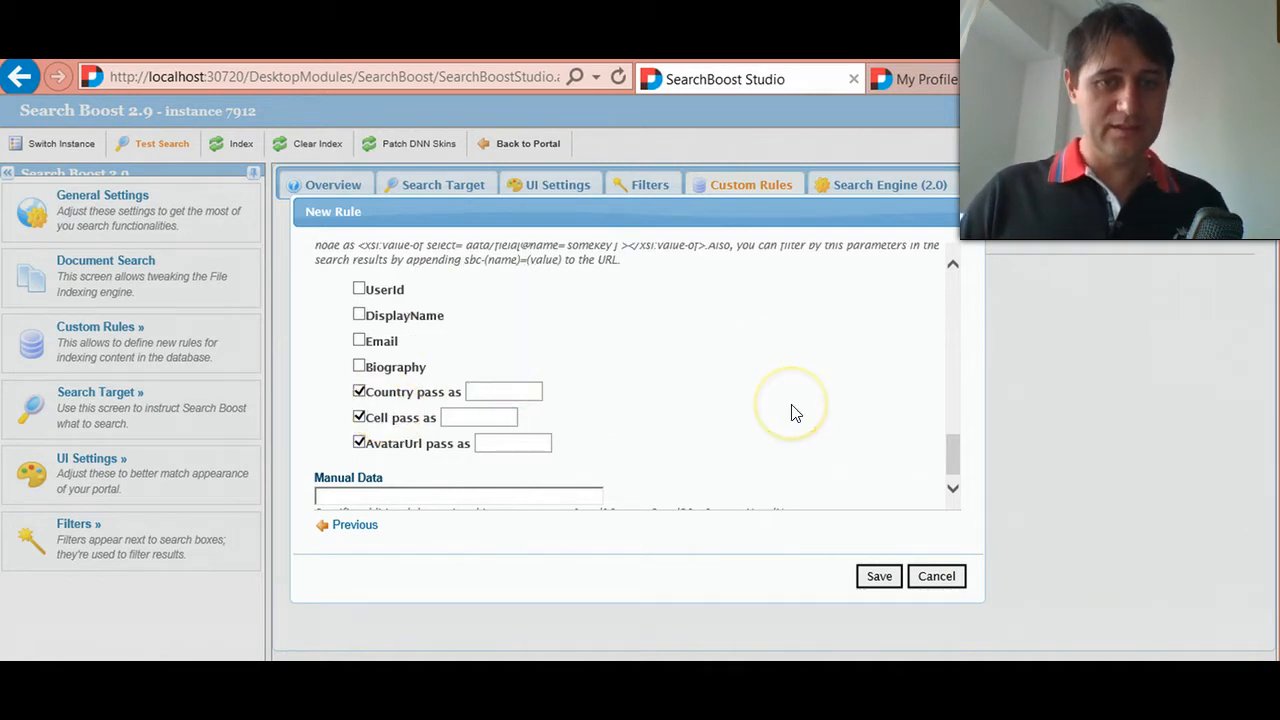
{"action": "left_click", "coordinate": [388, 392]}
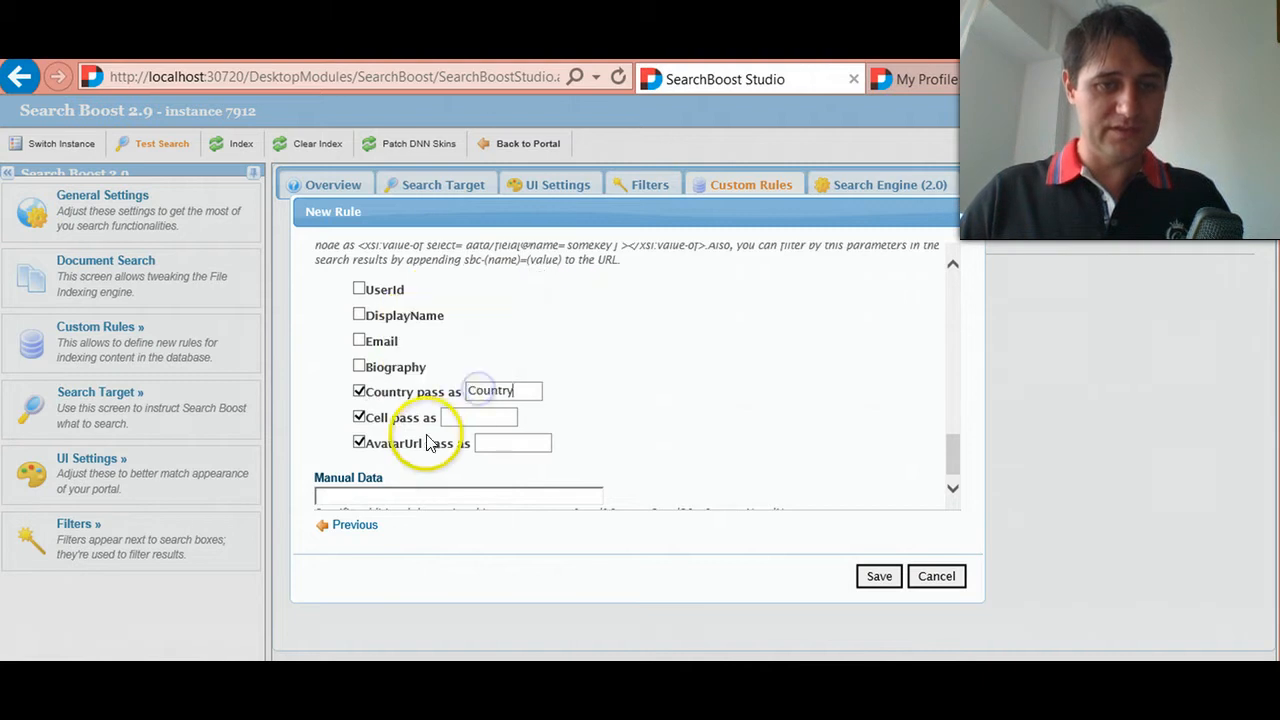
{"action": "left_click", "coordinate": [455, 416]}
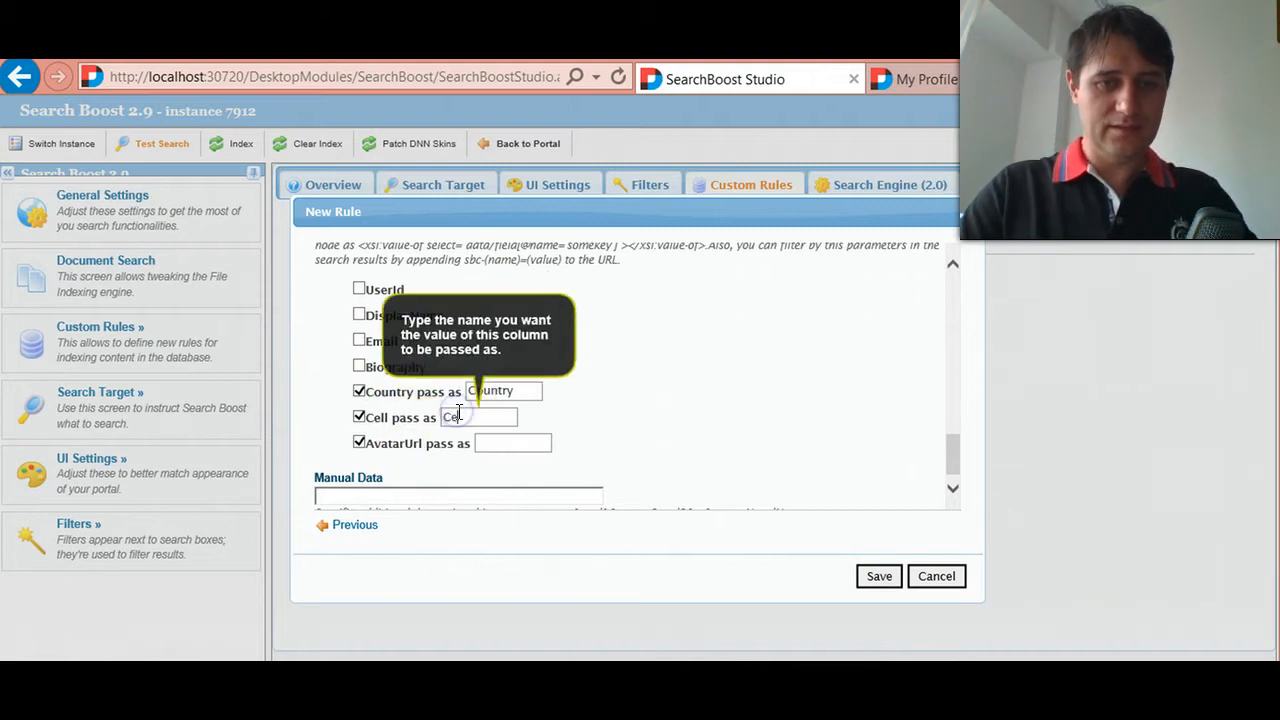
{"action": "left_click", "coordinate": [388, 443]}
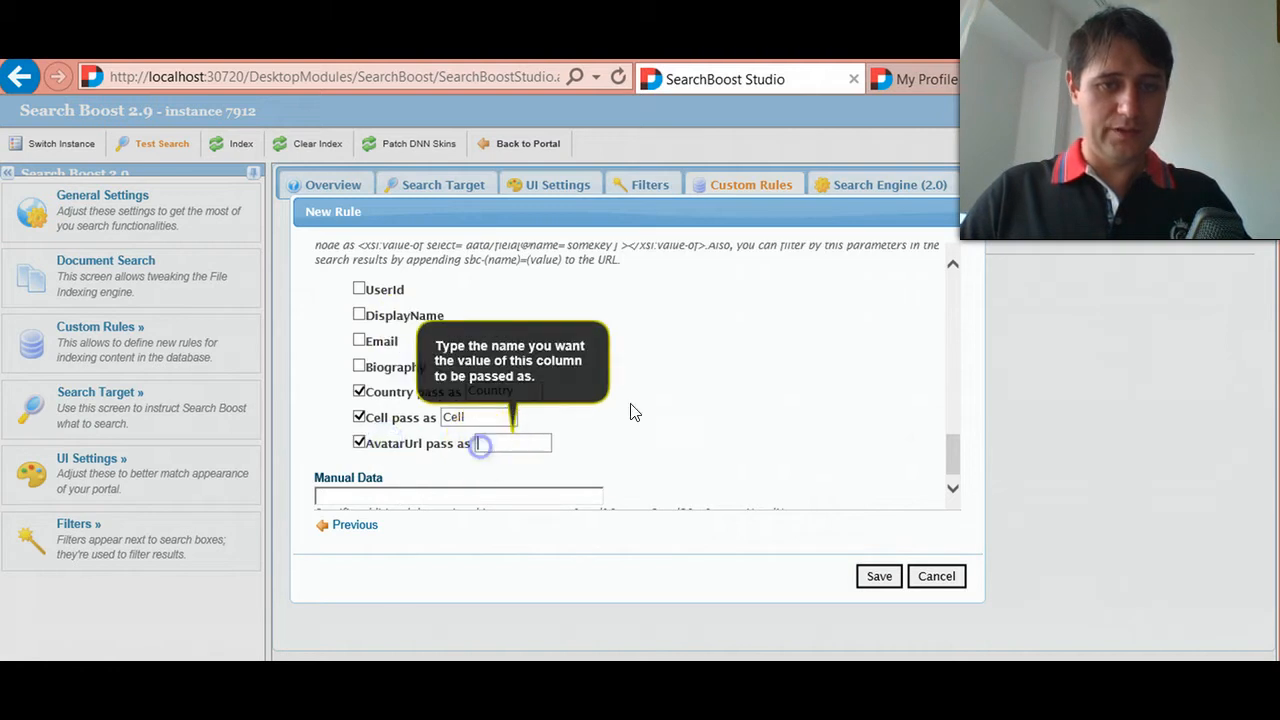
{"action": "scroll", "coordinate": [692, 432], "scroll_direction": "down", "scroll_amount": 1}
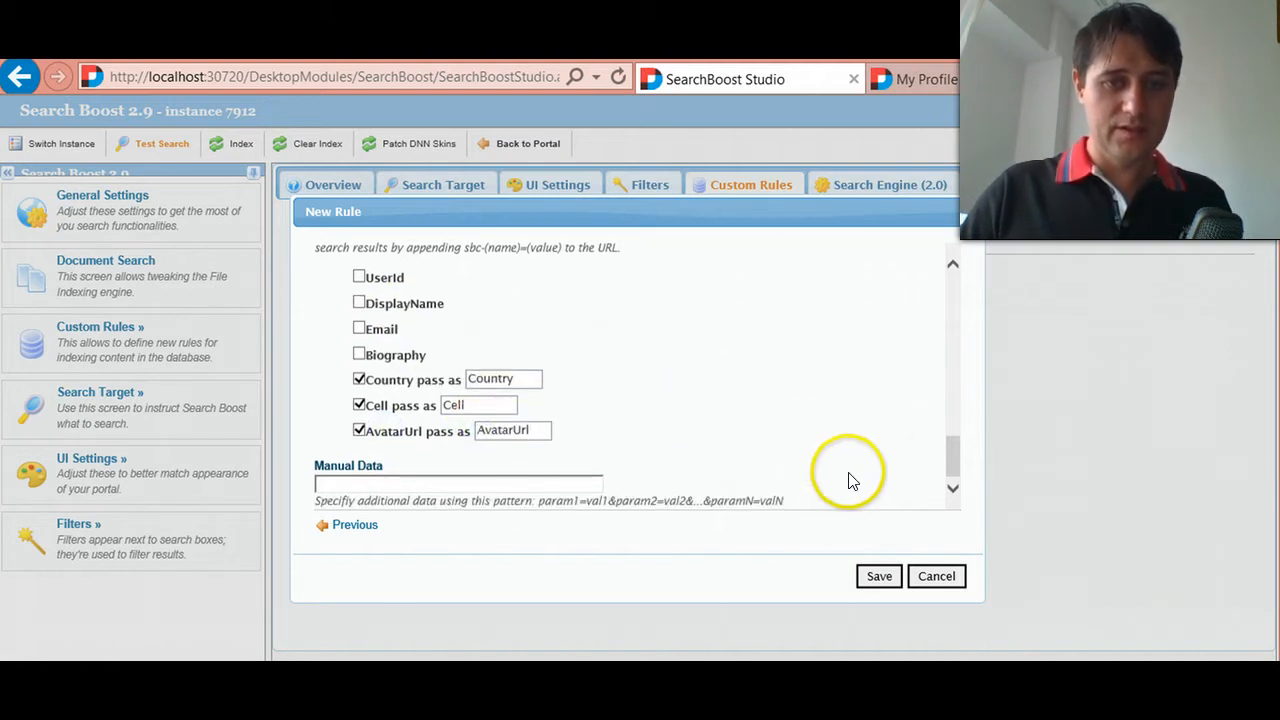
- Save the Member Search rule and start indexing the content
{"action": "left_click", "coordinate": [888, 577]}
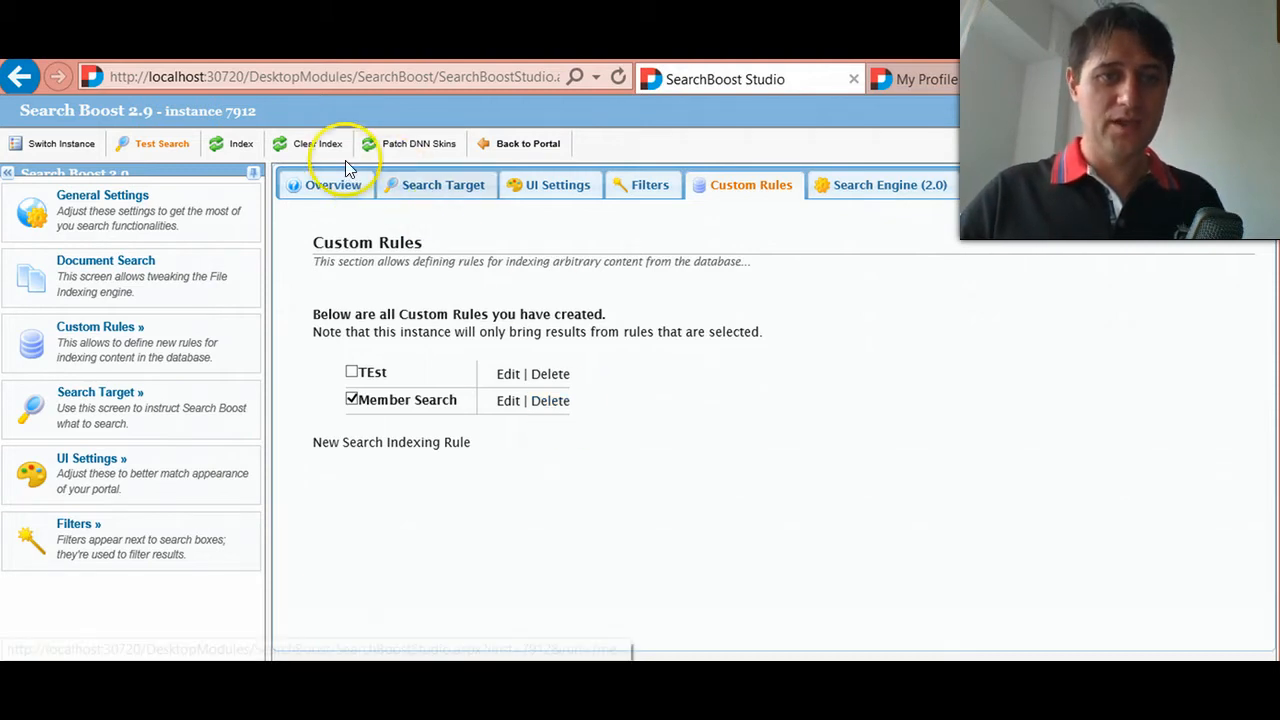
{"action": "left_click", "coordinate": [233, 146]}
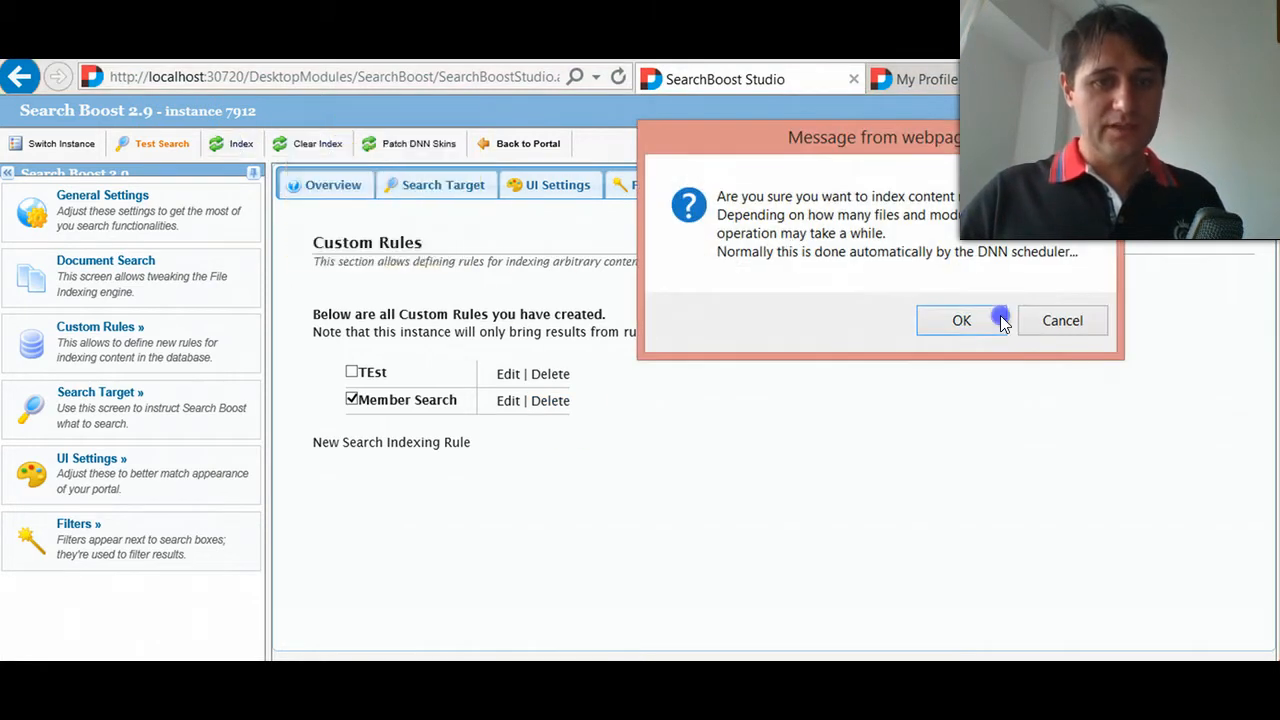
{"action": "left_click", "coordinate": [966, 324]}
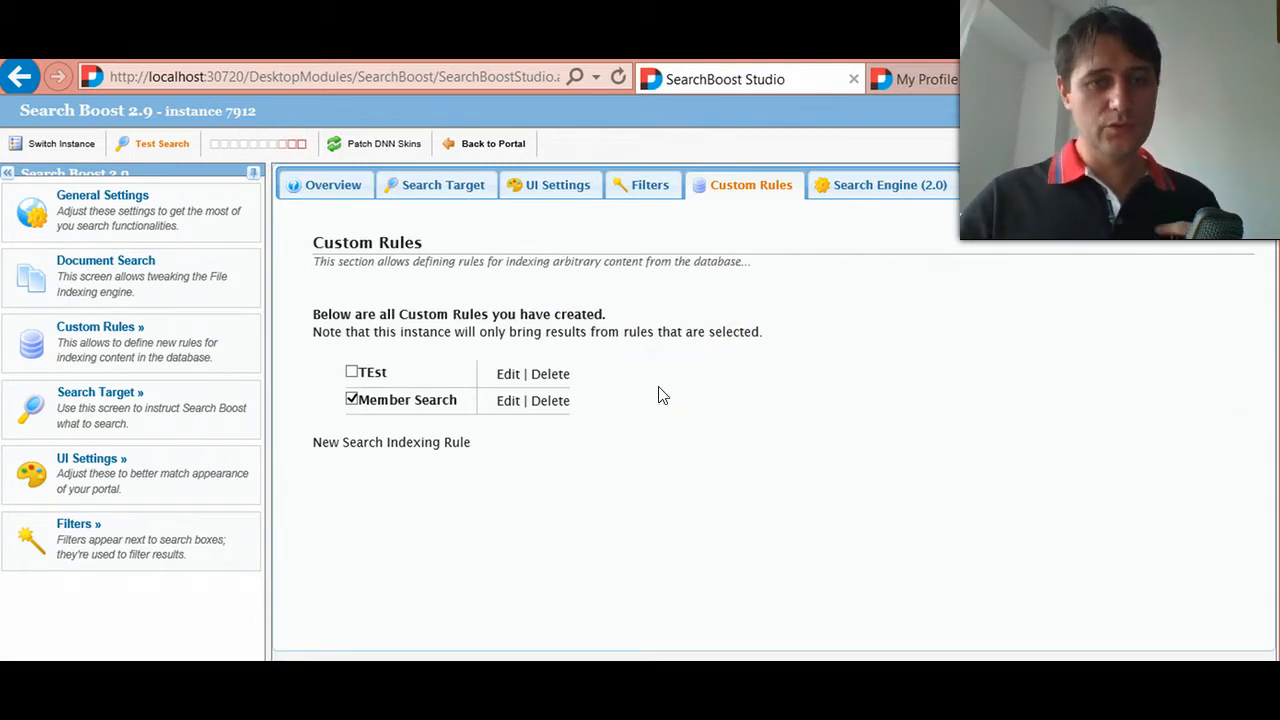
- Open the UI settings, examine the Search Results options, and collapse that section
{"action": "left_click", "coordinate": [560, 183]}
{"action": "left_click", "coordinate": [748, 292]}
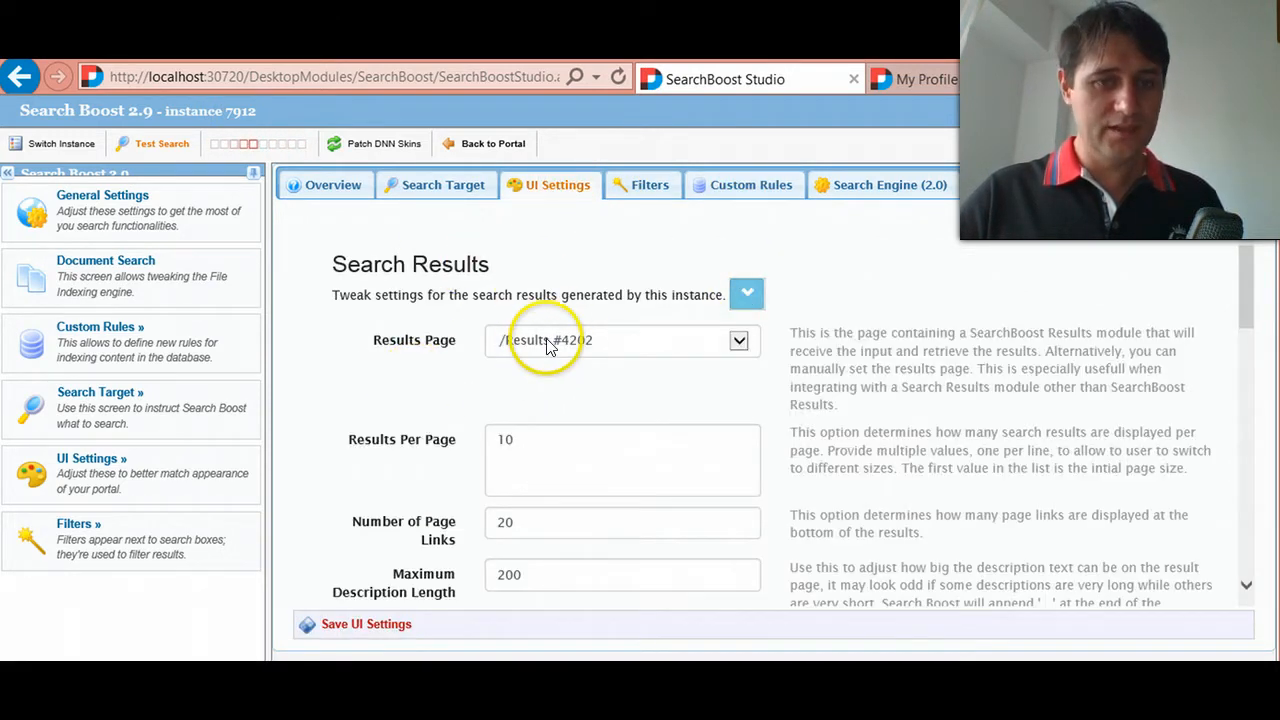
{"action": "scroll", "coordinate": [492, 401], "scroll_direction": "down", "scroll_amount": 1}
{"action": "scroll", "coordinate": [450, 440], "scroll_direction": "down", "scroll_amount": 3}
{"action": "scroll", "coordinate": [357, 529], "scroll_direction": "up", "scroll_amount": 3}
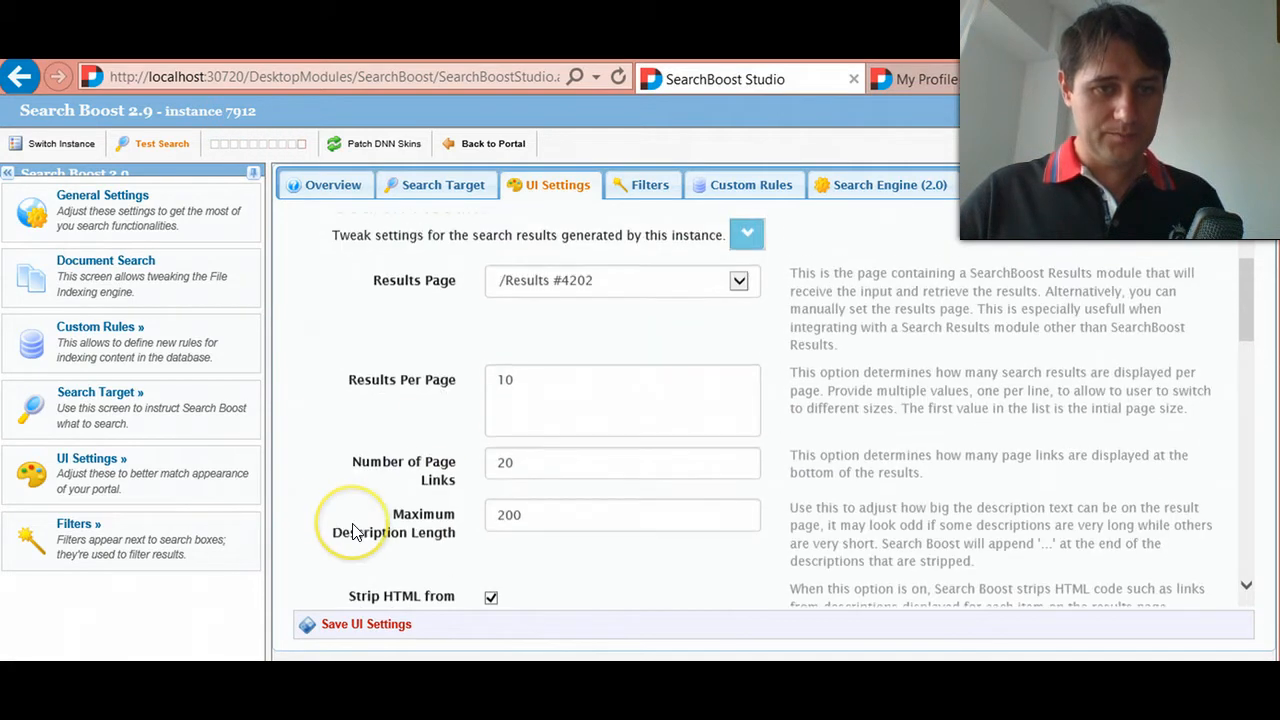
{"action": "scroll", "coordinate": [560, 428], "scroll_direction": "down", "scroll_amount": 4}
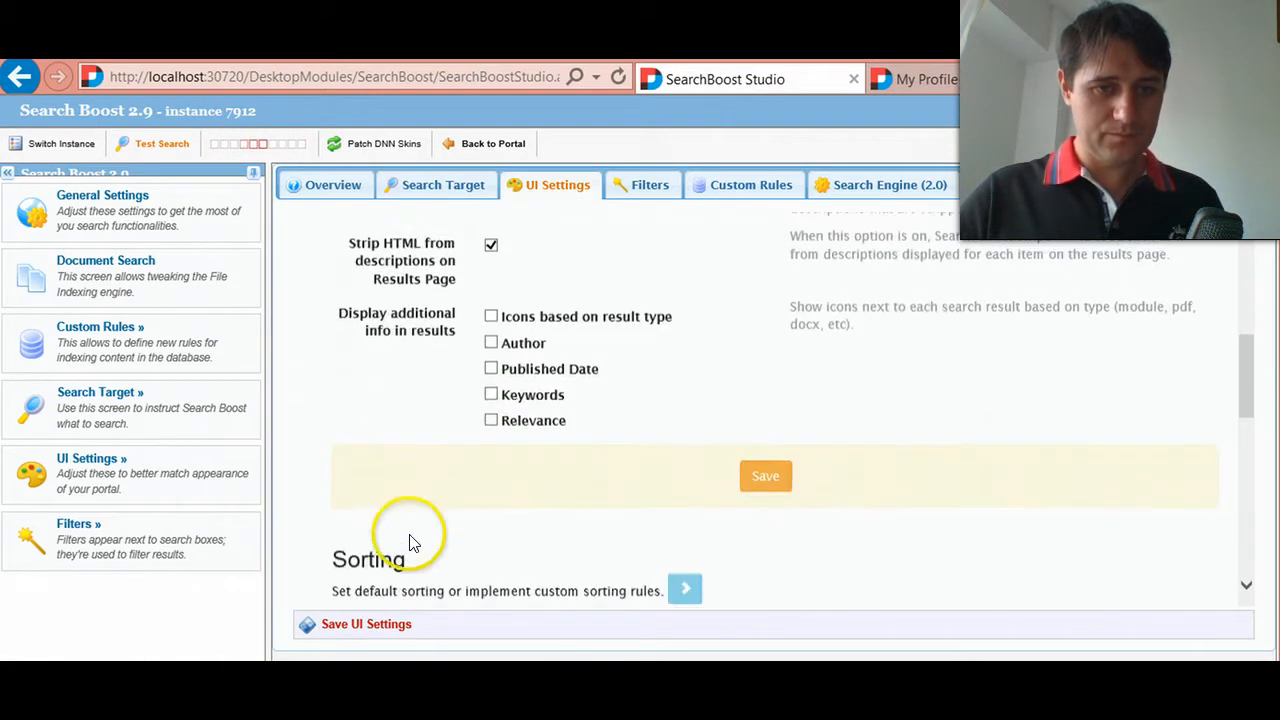
{"action": "scroll", "coordinate": [600, 400], "scroll_direction": "up", "scroll_amount": 5}
{"action": "left_click", "coordinate": [748, 290]}
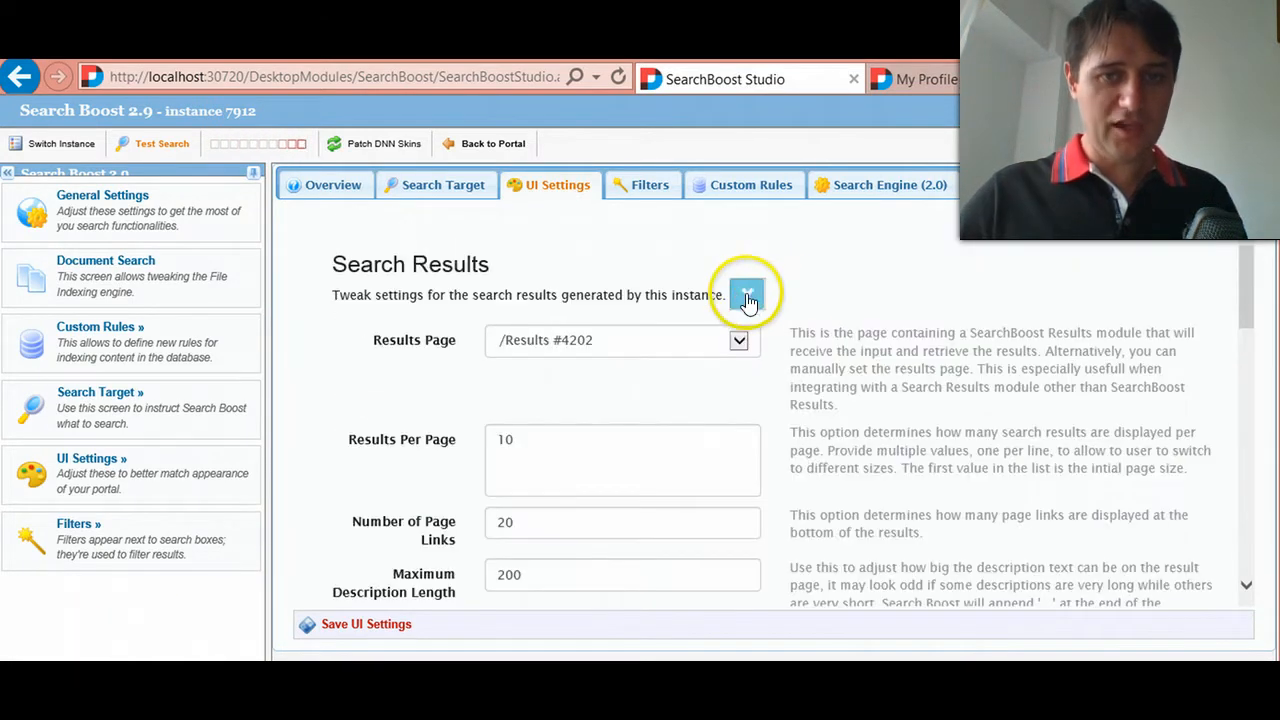
{"action": "scroll", "coordinate": [528, 428], "scroll_direction": "down", "scroll_amount": 1}
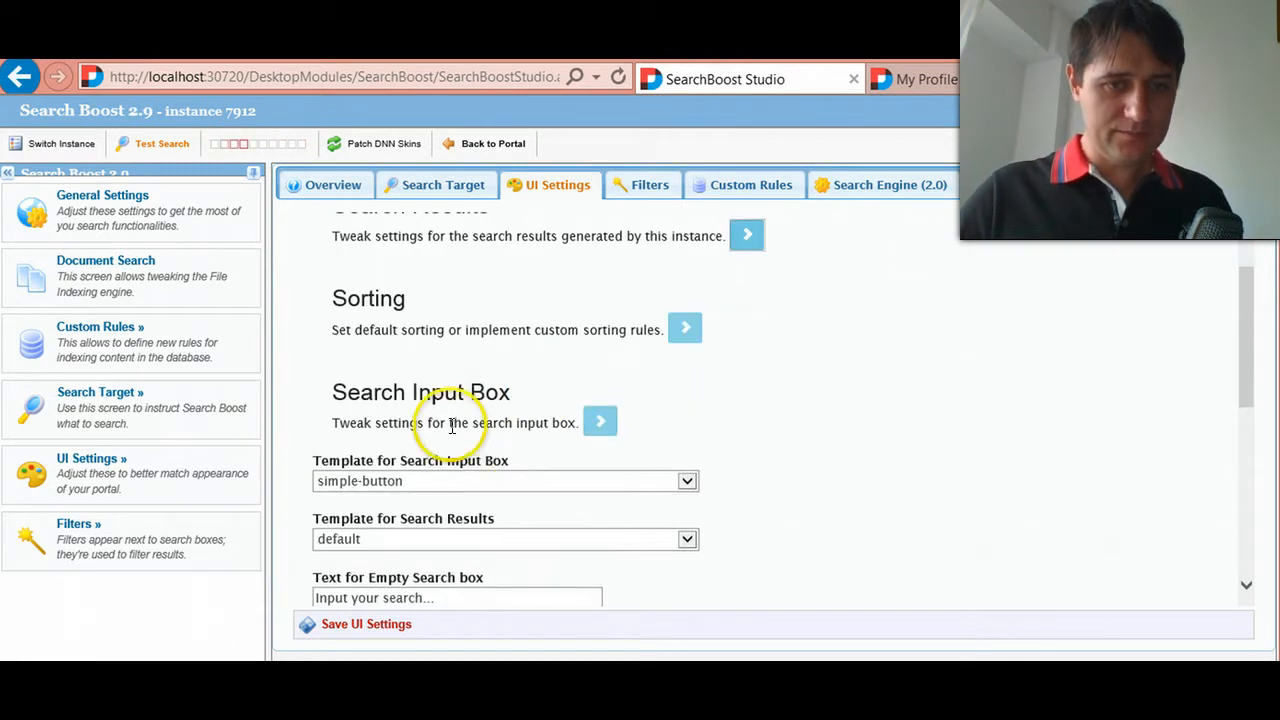
- Examine the templates available for rendering search results in the UI settings, keeping default selected
{"action": "scroll", "coordinate": [500, 450], "scroll_direction": "up", "scroll_amount": 1}
{"action": "scroll", "coordinate": [480, 480], "scroll_direction": "down", "scroll_amount": 1}
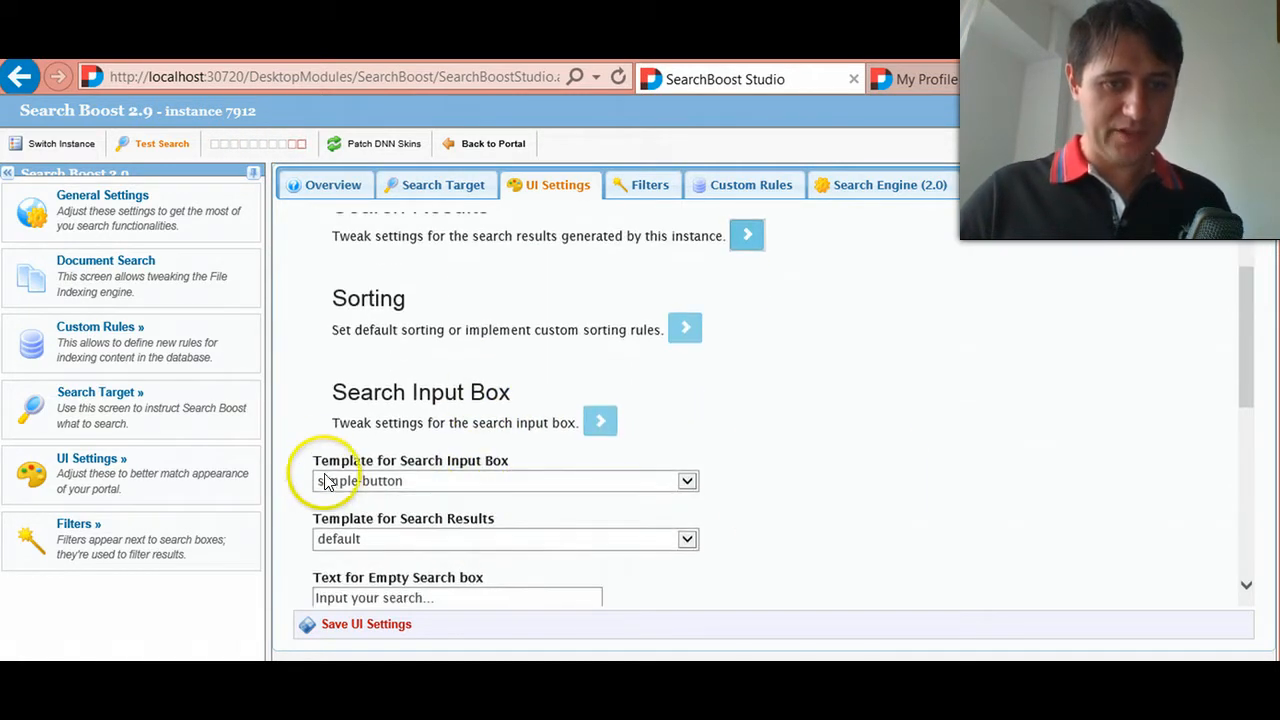
{"action": "mouse_move", "coordinate": [404, 540]}
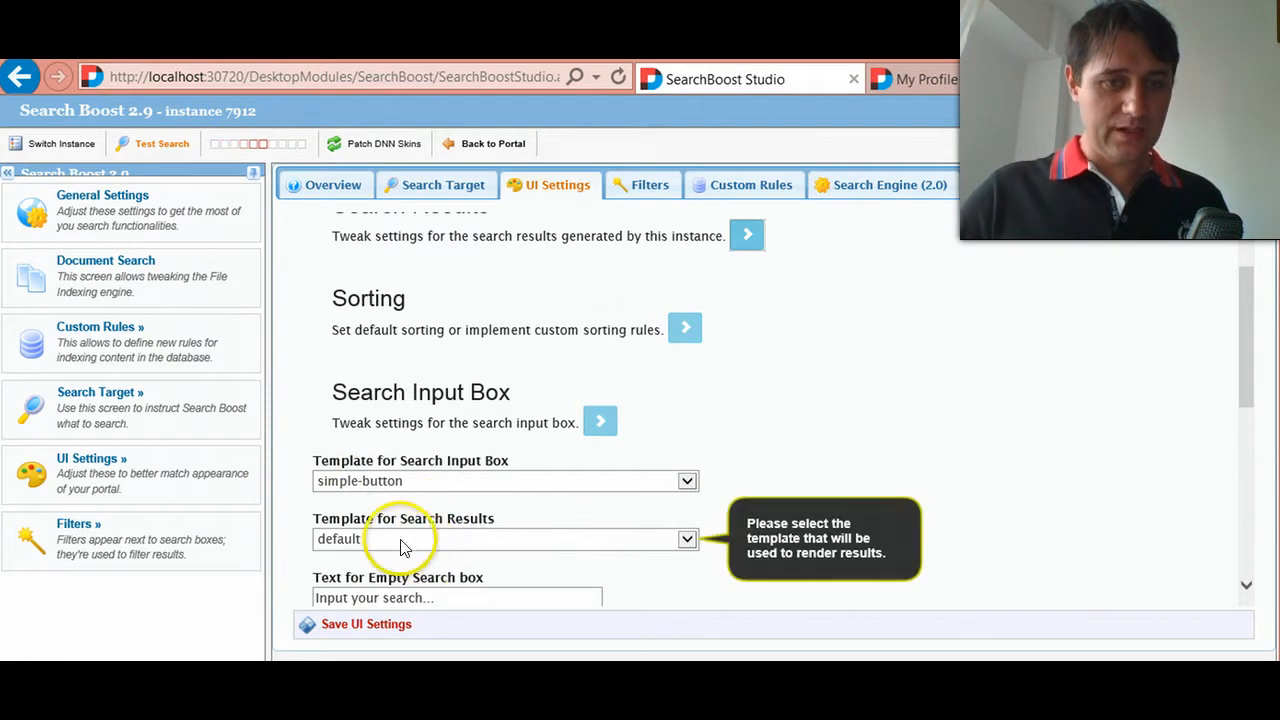
{"action": "left_click", "coordinate": [360, 549]}
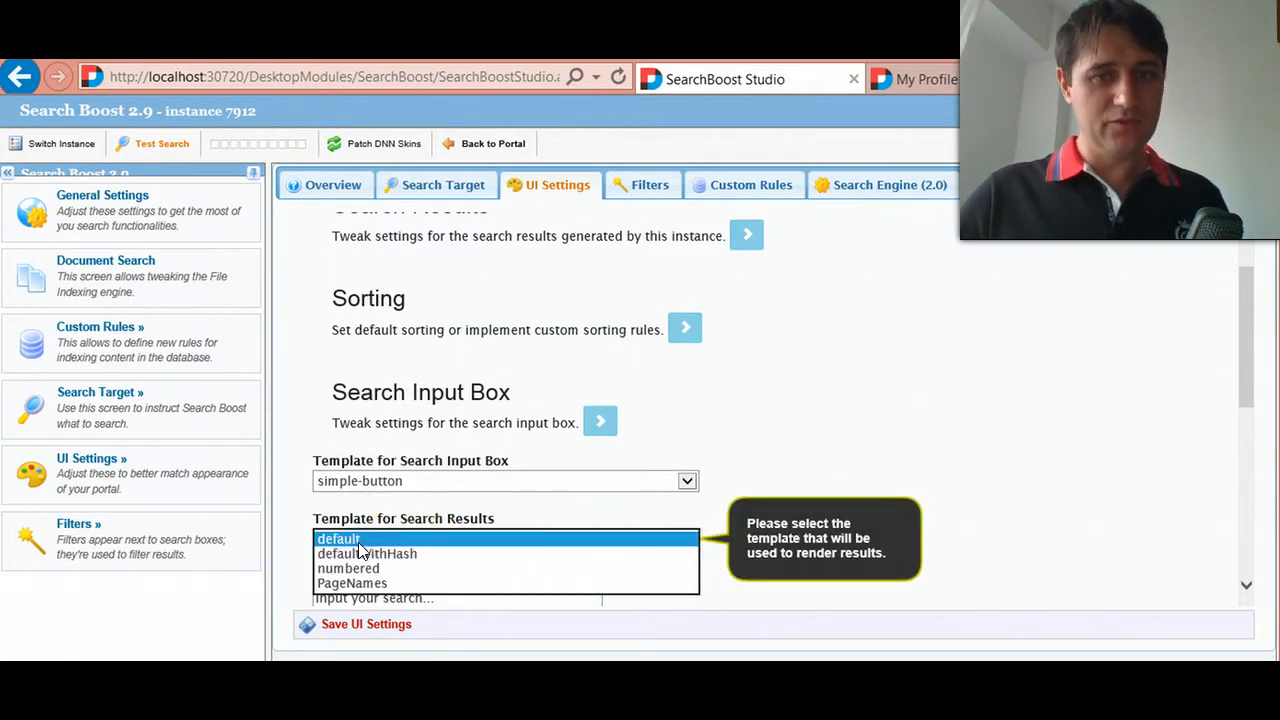
{"action": "left_click", "coordinate": [380, 537]}
{"action": "scroll", "coordinate": [384, 470], "scroll_direction": "down", "scroll_amount": 2}
{"action": "left_click", "coordinate": [380, 421]}
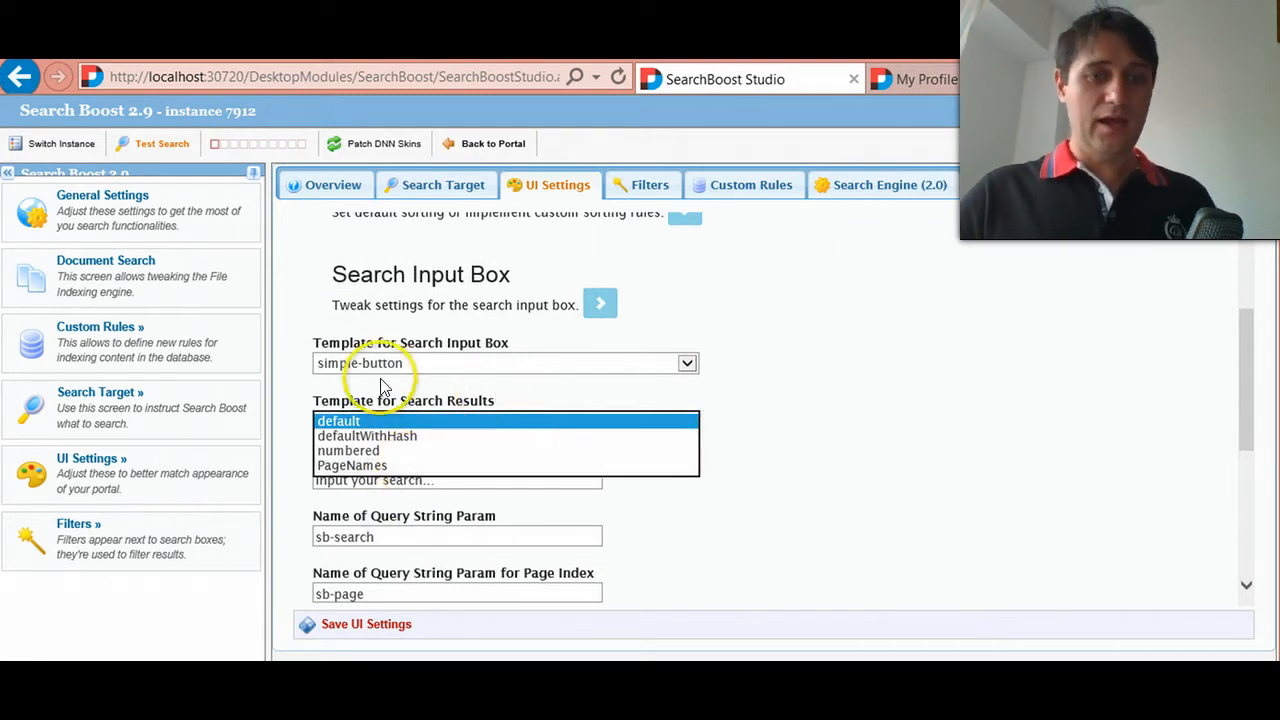
{"action": "left_click", "coordinate": [551, 404]}
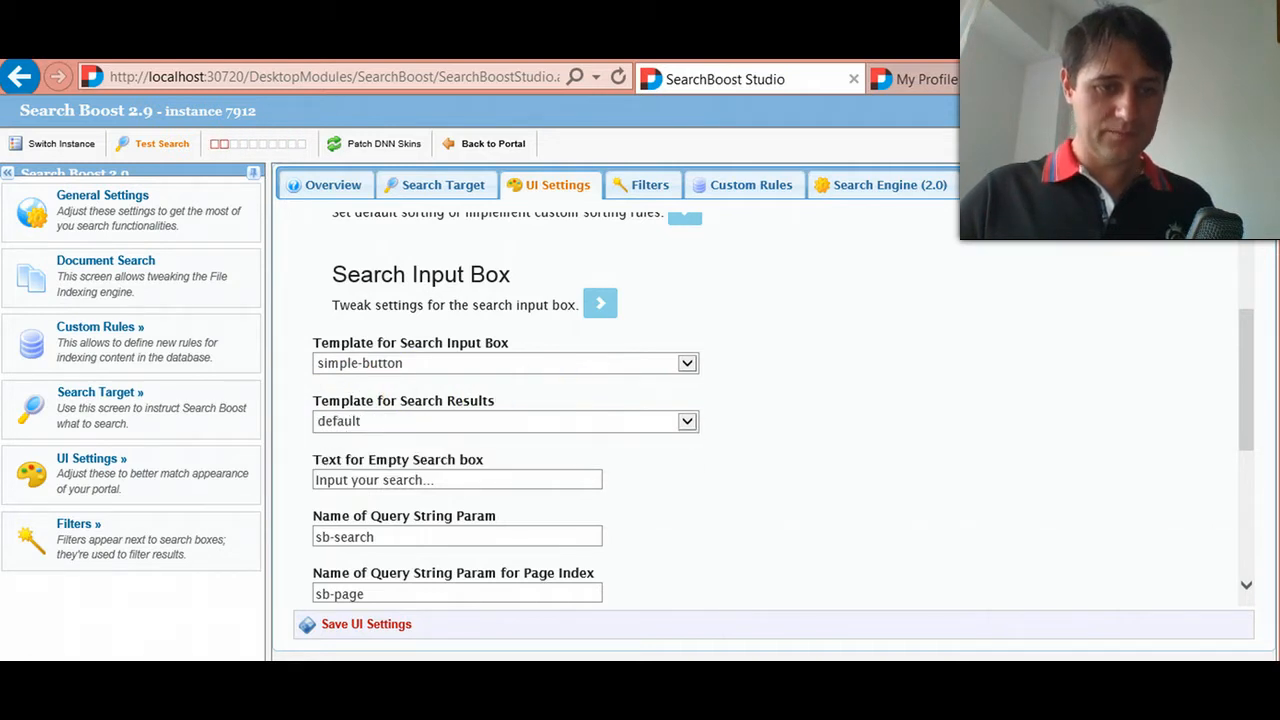
- Switch to File Explorer and open the output folder inside the SearchBoost module's templates folder
{"action": "left_click", "coordinate": [762, 695]}
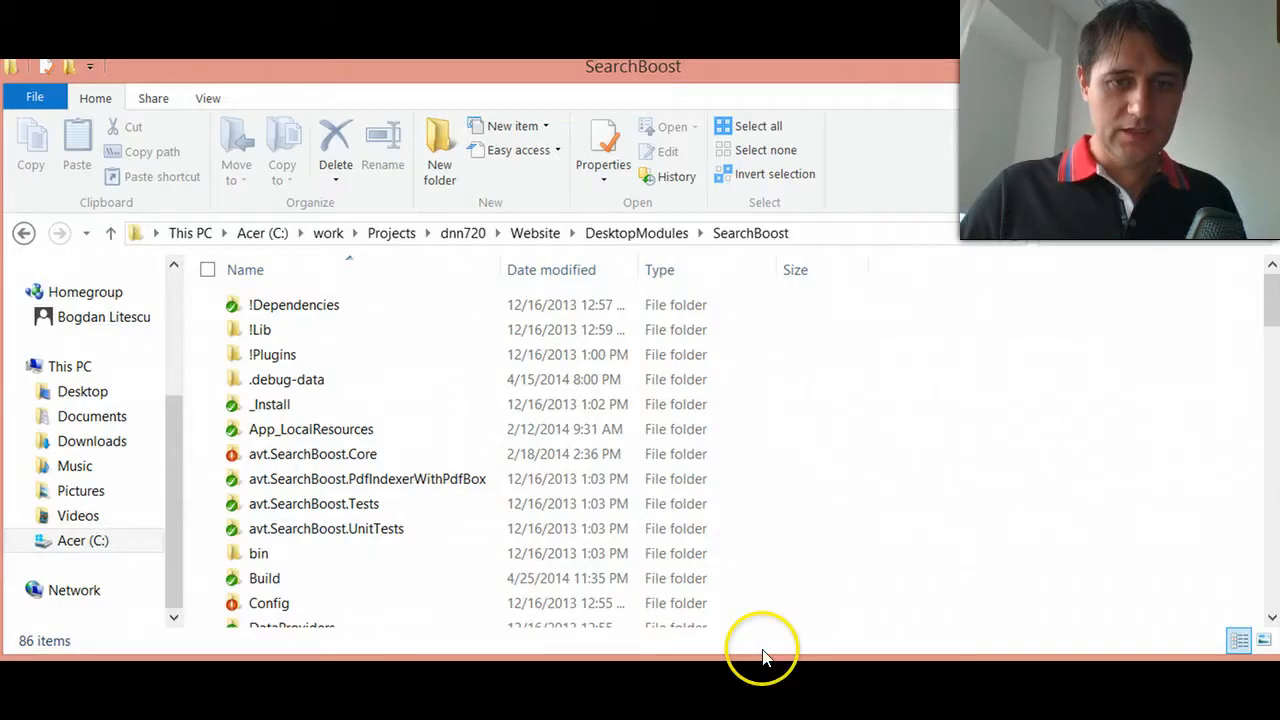
{"action": "left_click", "coordinate": [835, 233]}
{"action": "left_click", "coordinate": [548, 236]}
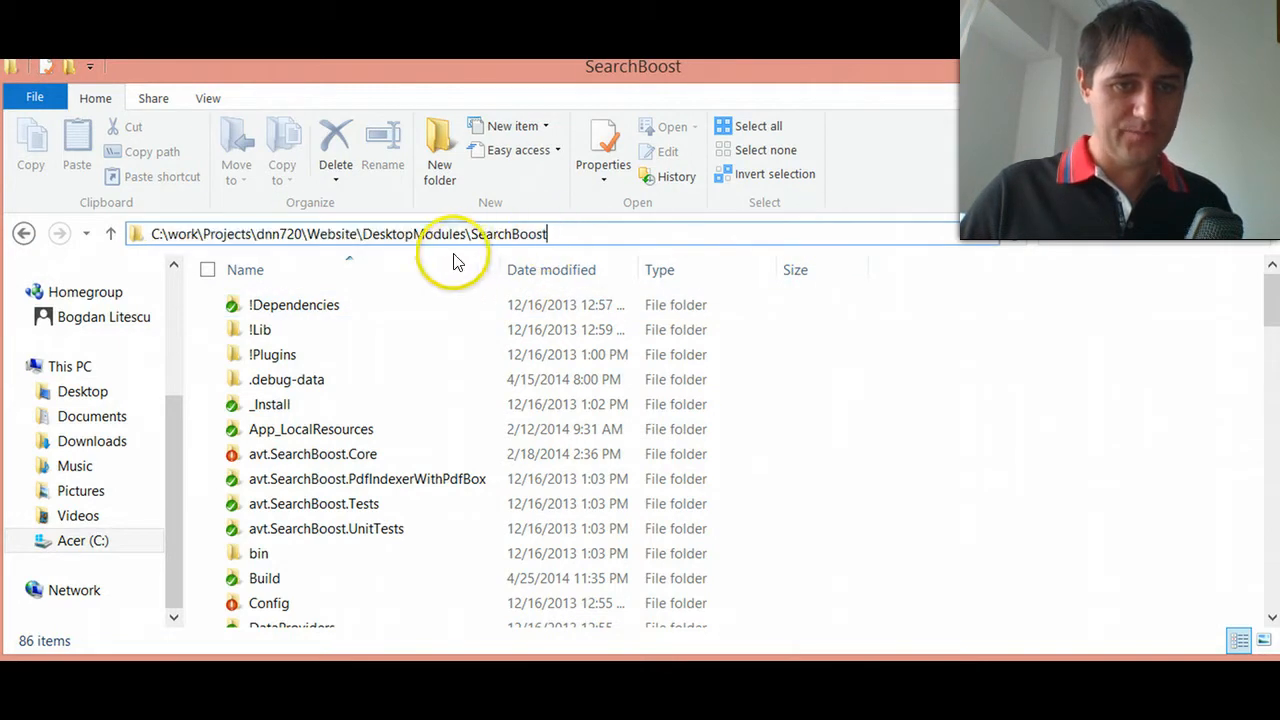
{"action": "left_click", "coordinate": [363, 235]}
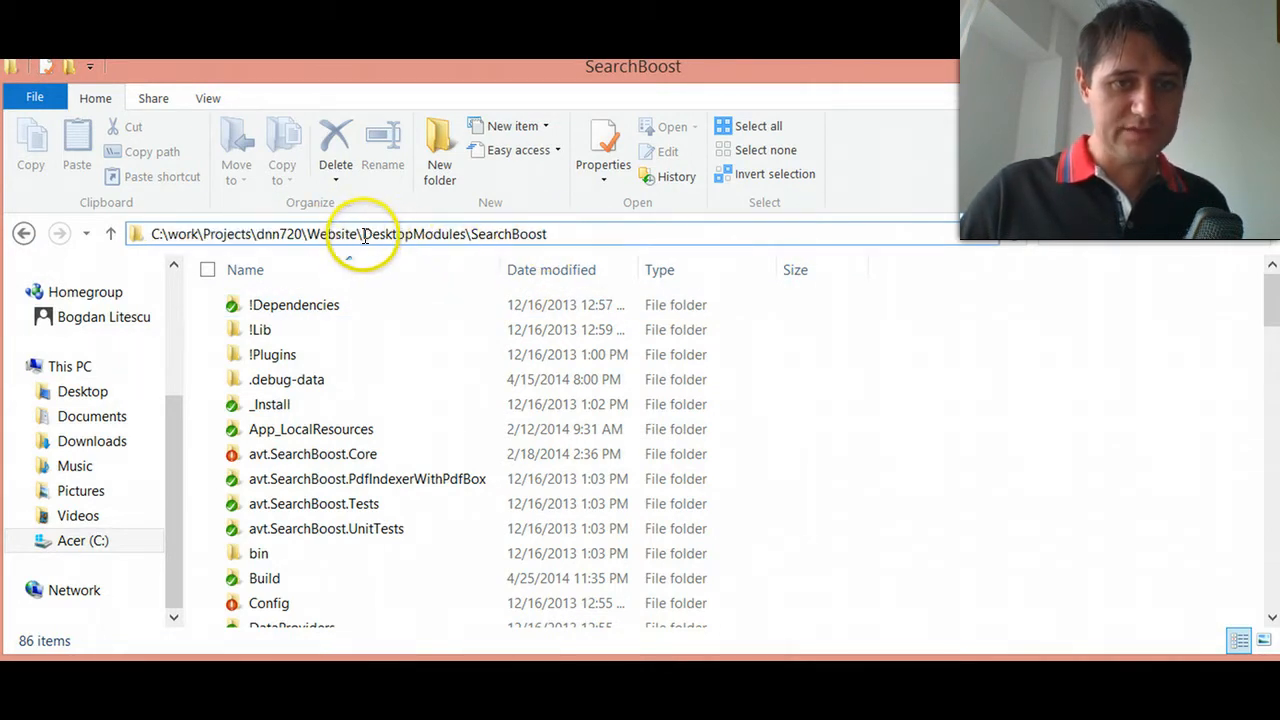
{"action": "left_click", "coordinate": [352, 432]}
{"action": "scroll", "coordinate": [340, 440], "scroll_direction": "down", "scroll_amount": 4}
{"action": "left_click", "coordinate": [322, 462]}
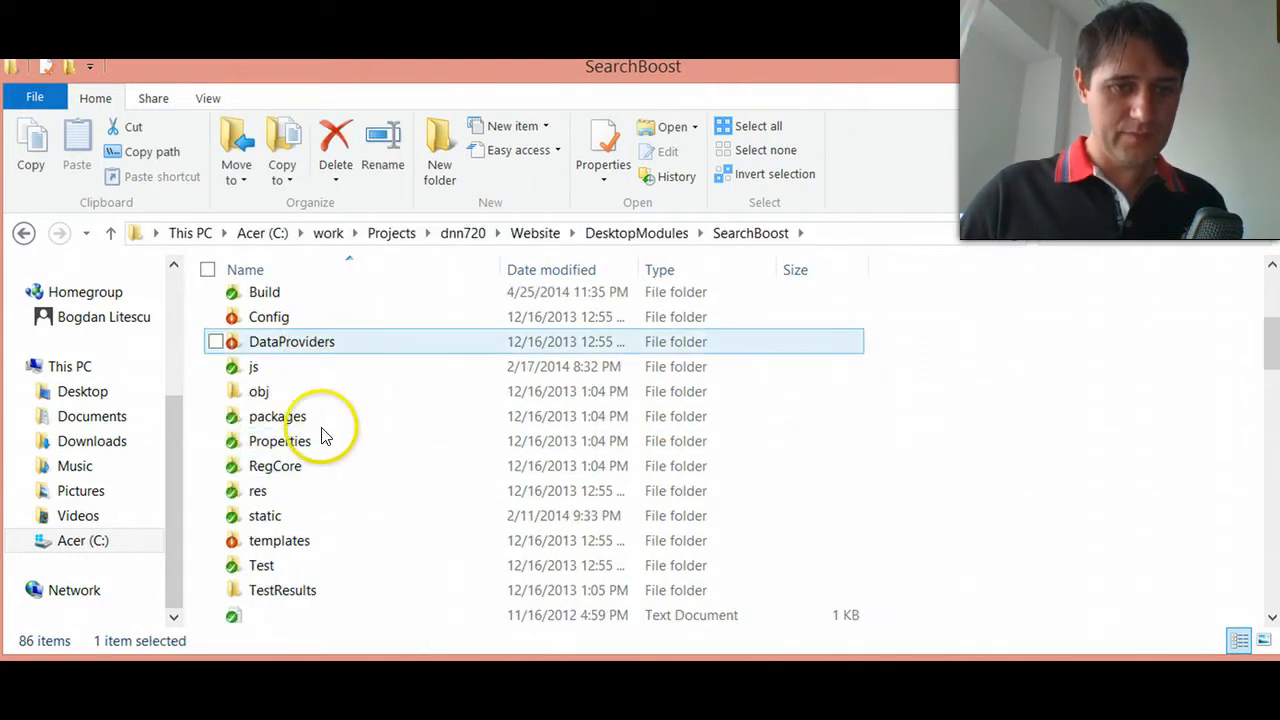
{"action": "scroll", "coordinate": [318, 440], "scroll_direction": "down", "scroll_amount": 3}
{"action": "left_click", "coordinate": [300, 318]}
{"action": "double_click", "coordinate": [300, 320]}
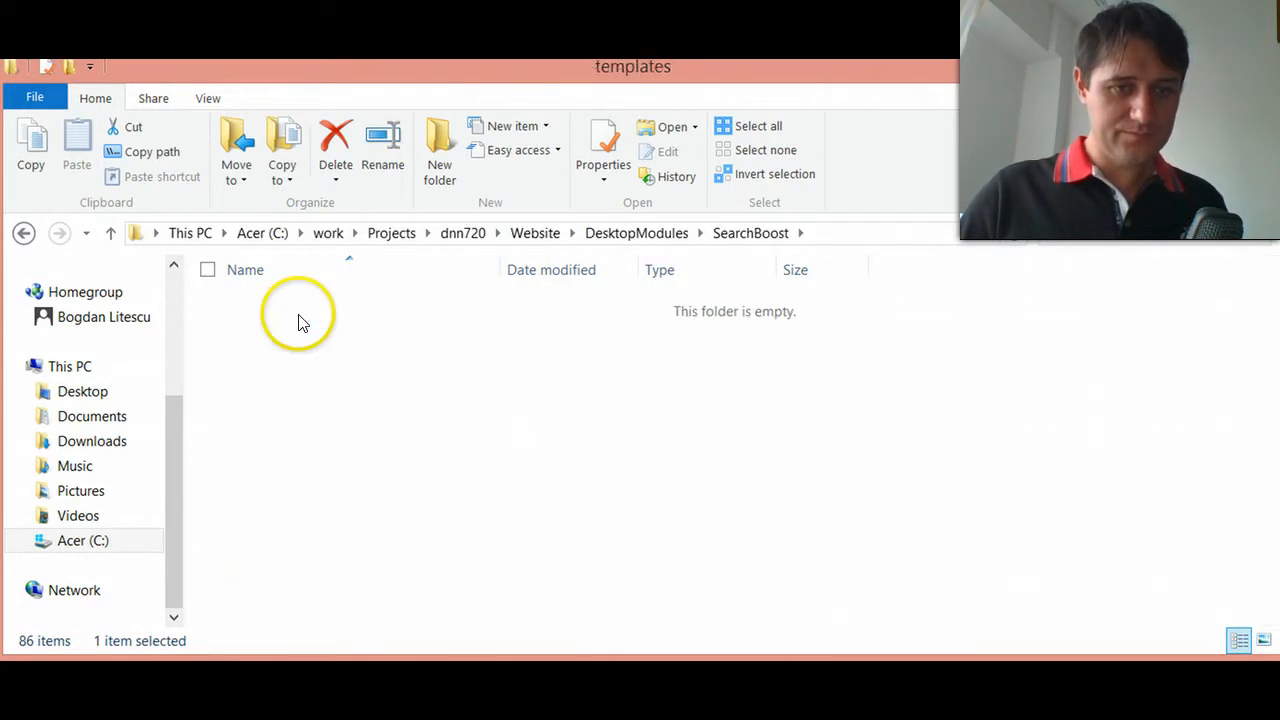
{"action": "left_click", "coordinate": [280, 357]}
{"action": "double_click", "coordinate": [281, 358]}
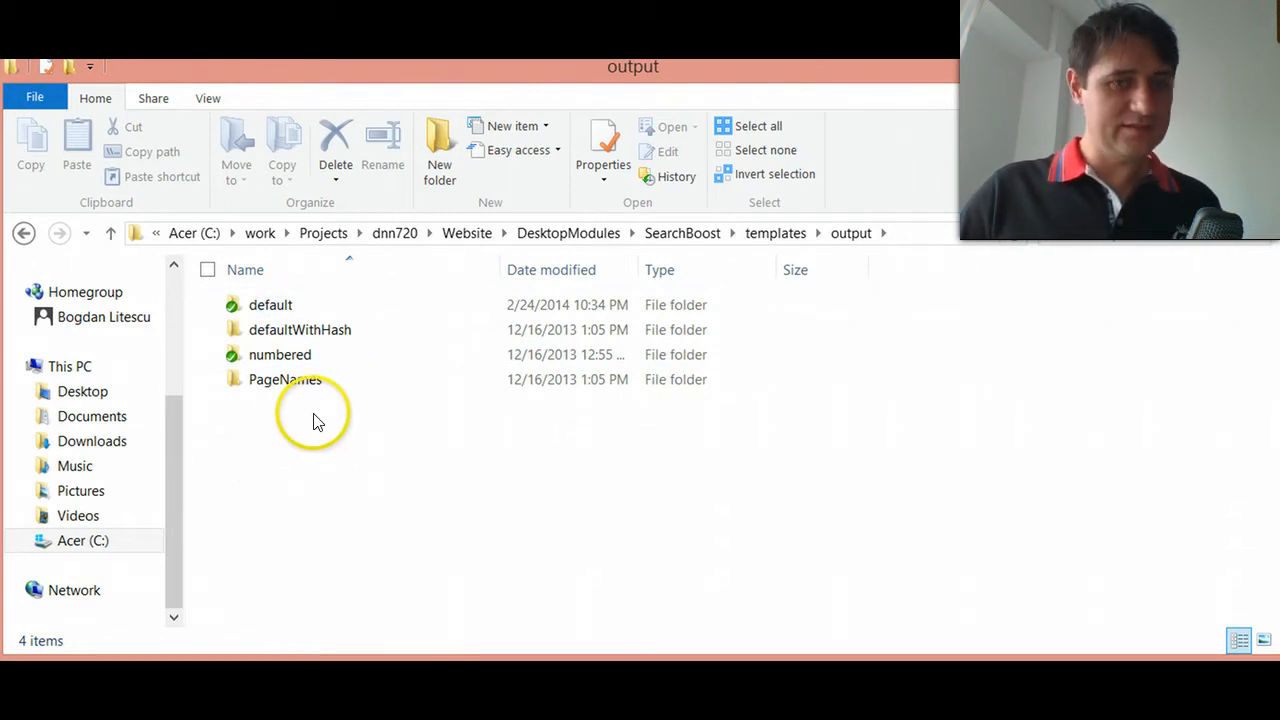
- Duplicate the default output template folder and rename the copy as Members
{"action": "left_click", "coordinate": [293, 305]}
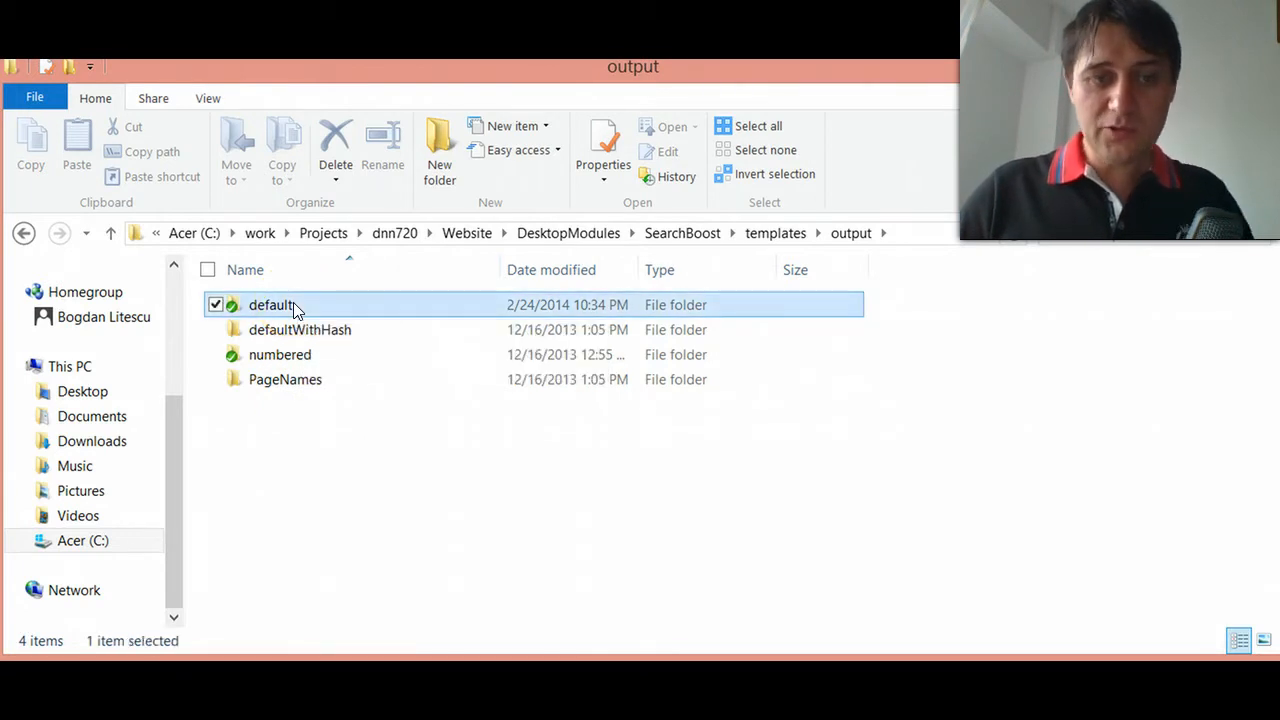
{"action": "key", "text": "ctrl+c"}
{"action": "key", "text": "ctrl+v"}
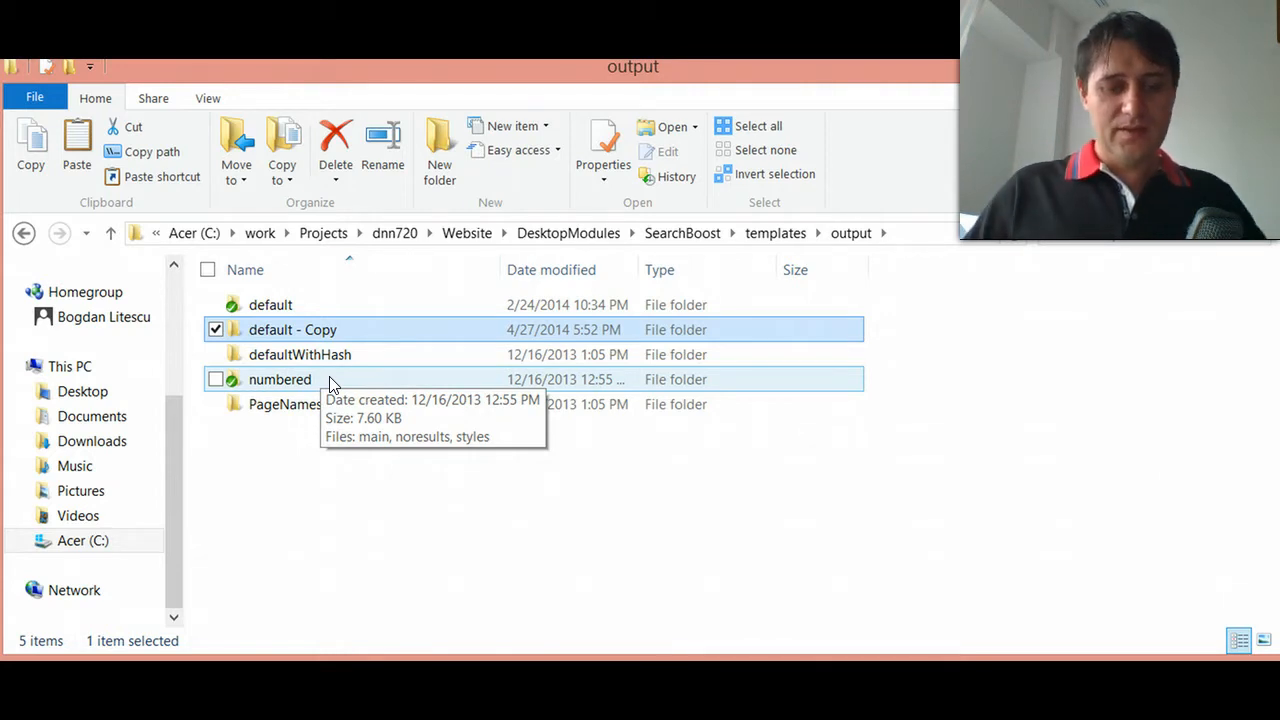
{"action": "left_click", "coordinate": [340, 329]}
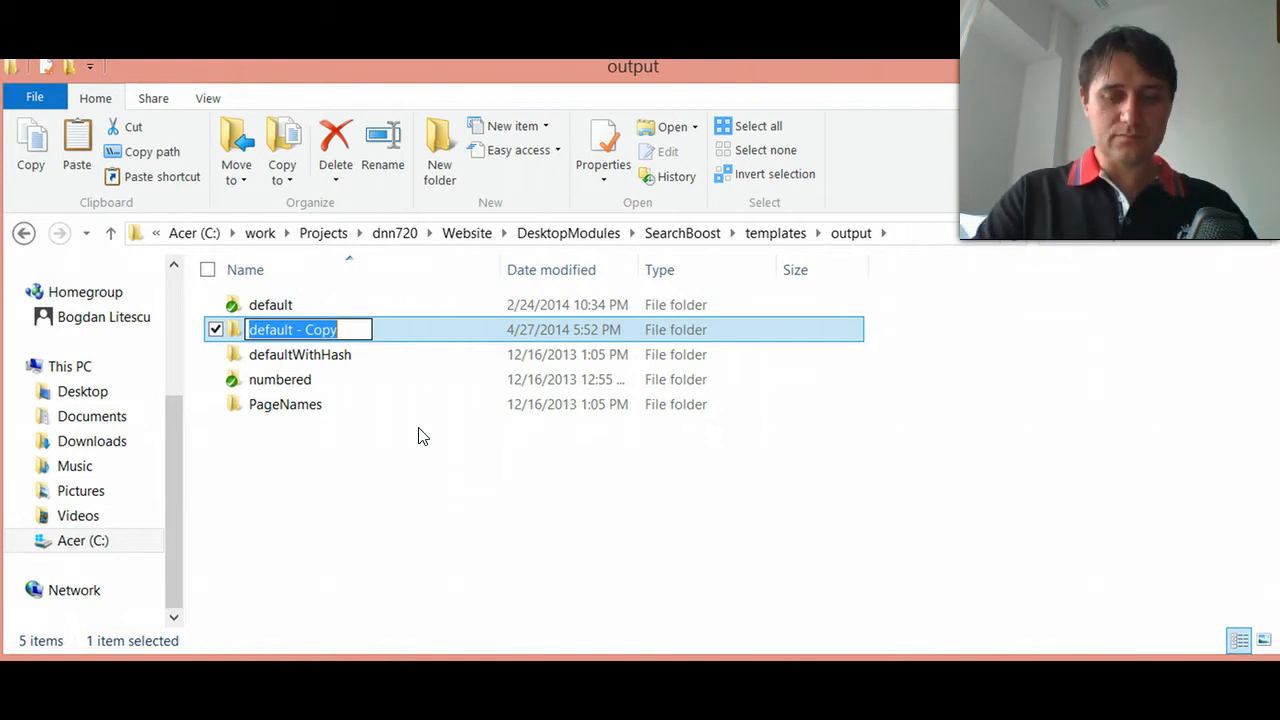
{"action": "type", "text": "Members"}
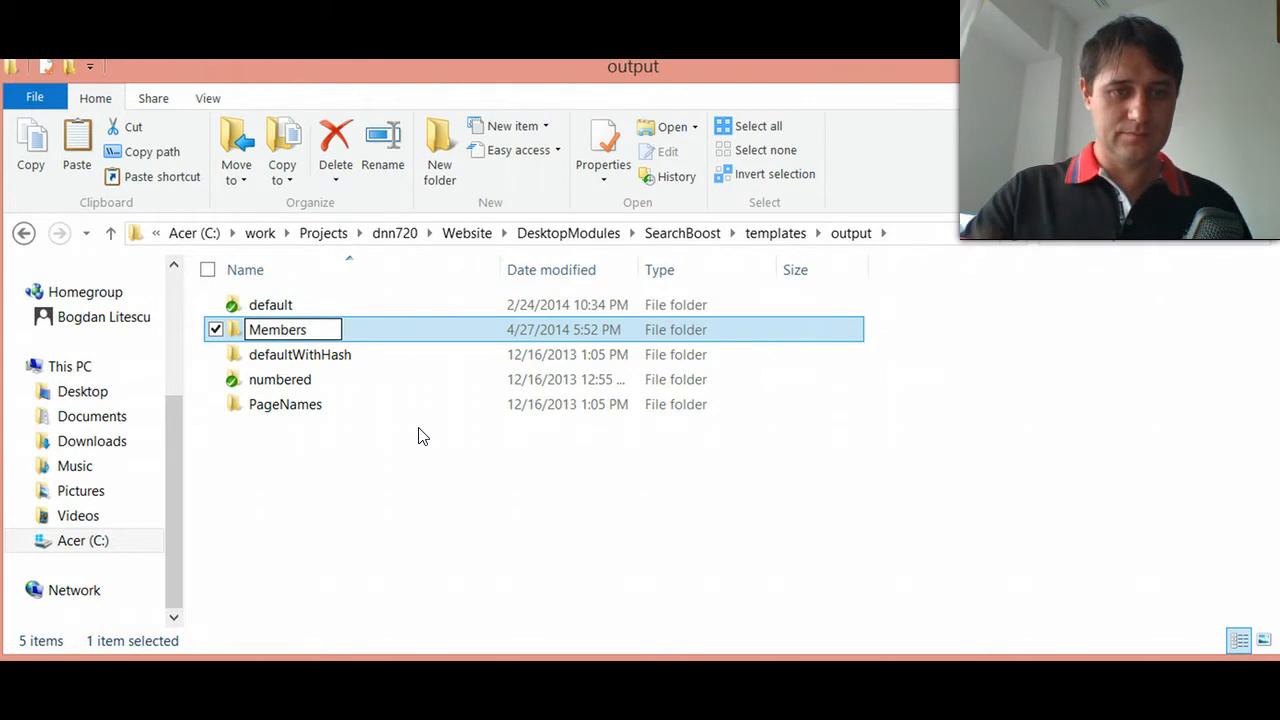
{"action": "key", "text": "Return"}
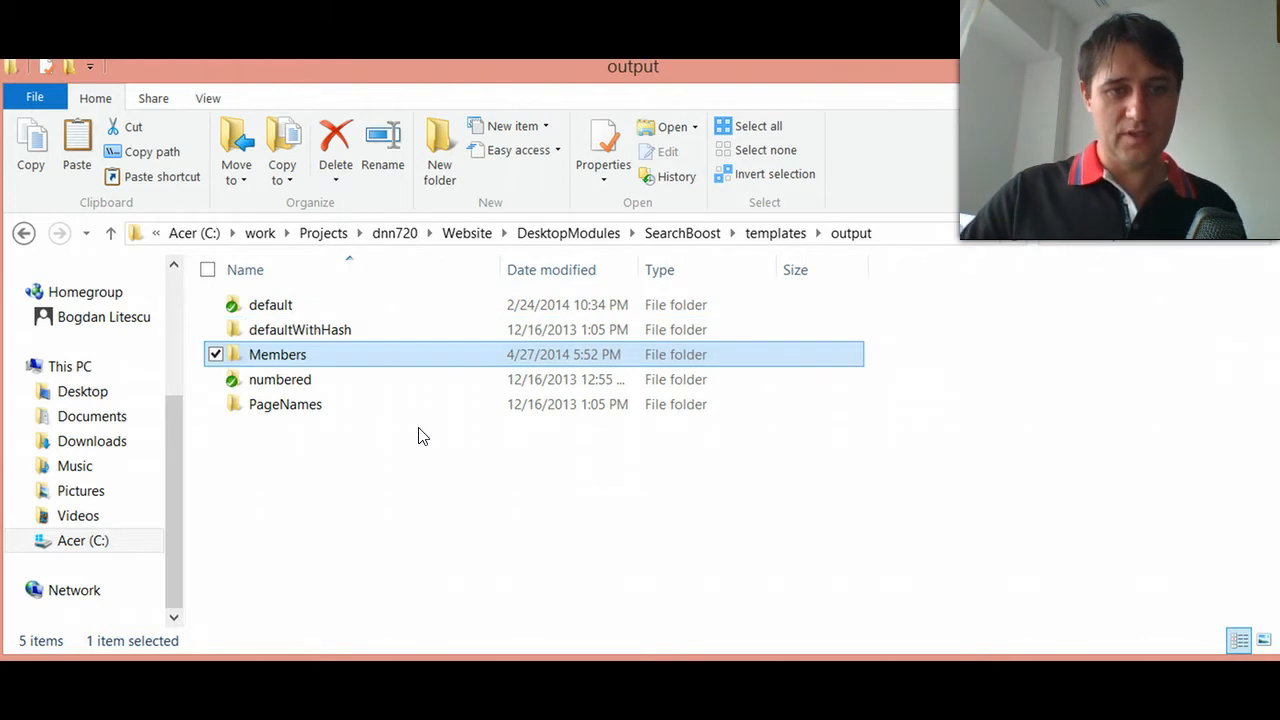
- Switch back to SearchBoost Studio in Internet Explorer, reload the page, and reopen the UI settings
{"action": "left_click", "coordinate": [886, 609]}
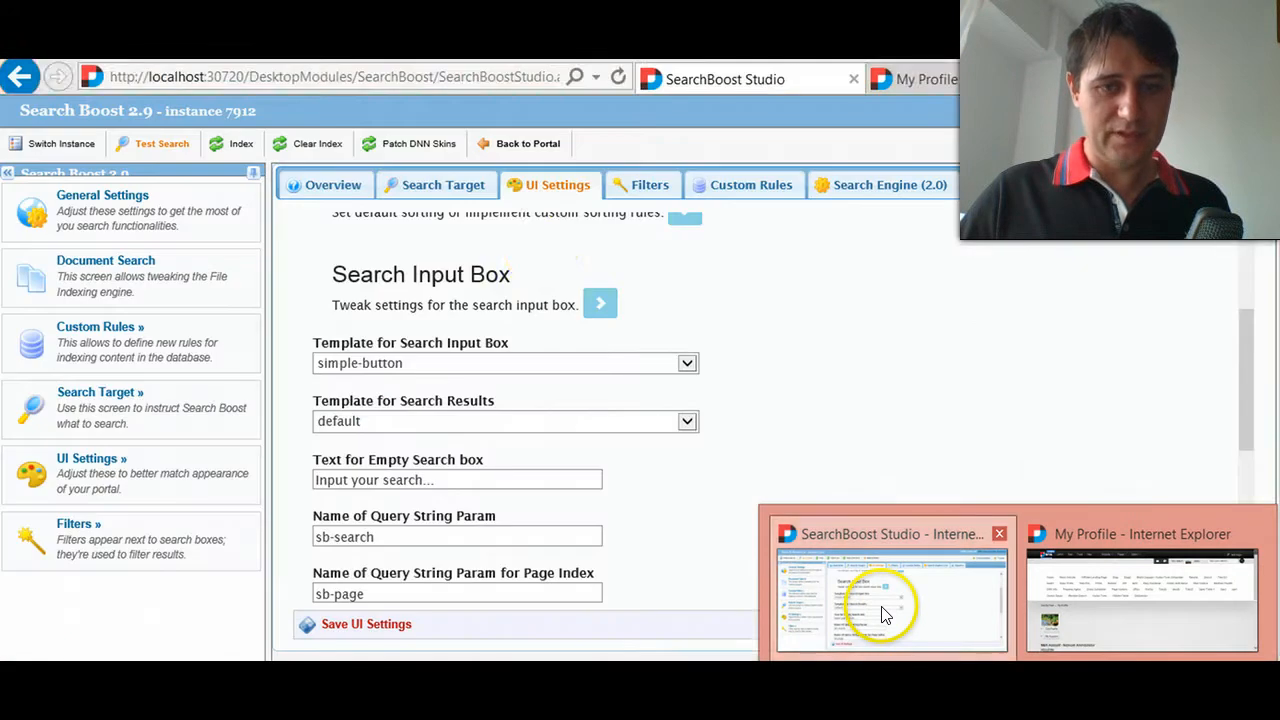
{"action": "right_click", "coordinate": [875, 337]}
{"action": "left_click", "coordinate": [973, 367]}
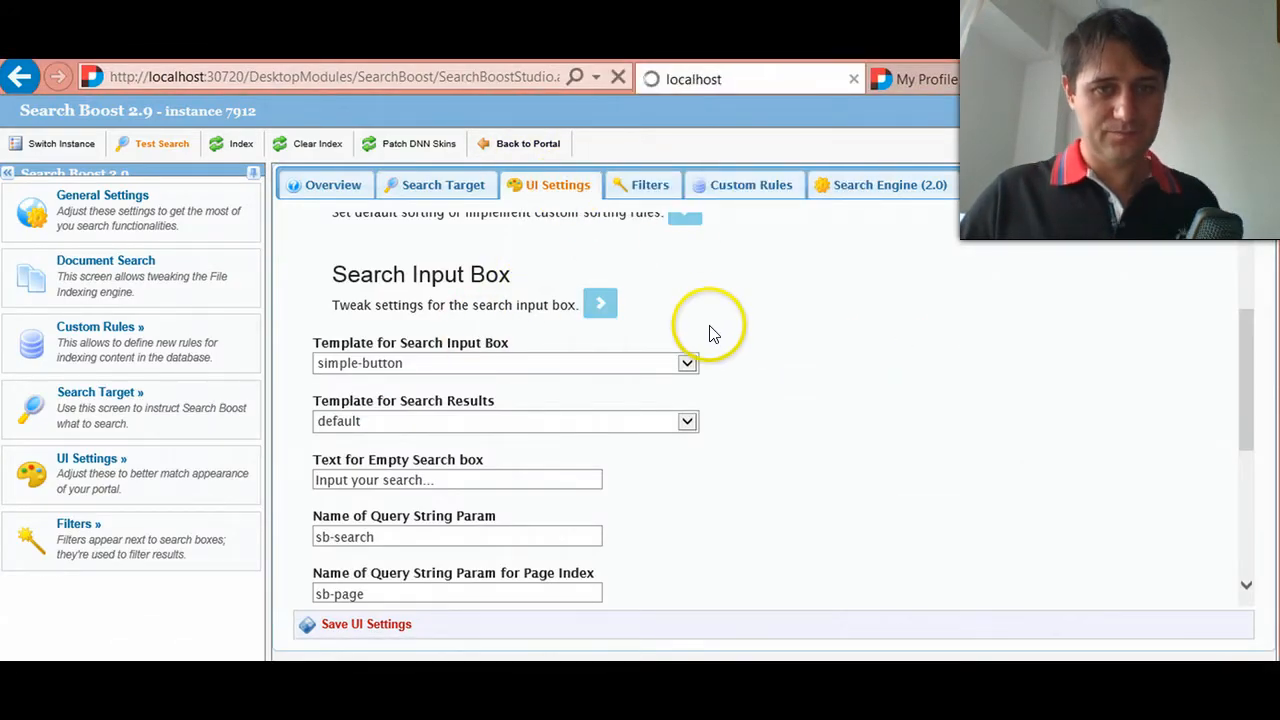
{"action": "left_click", "coordinate": [548, 185]}
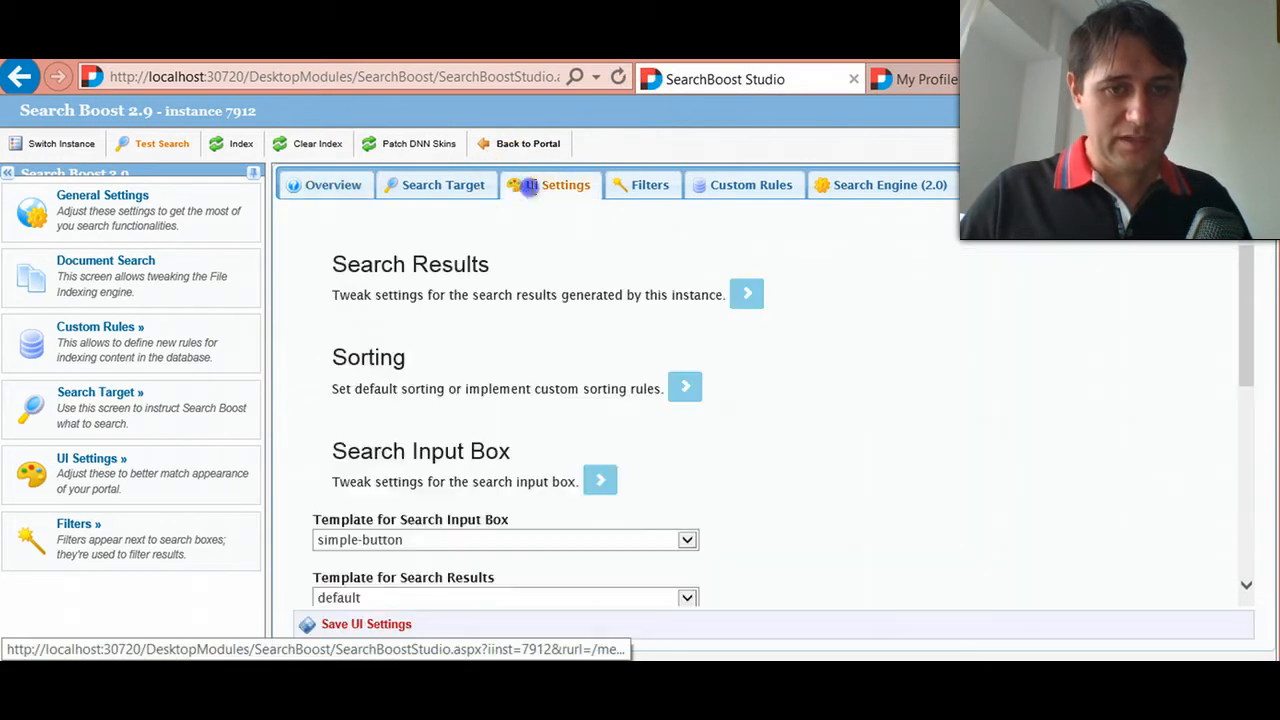
- Set the template for search results to Members and save the UI settings
{"action": "scroll", "coordinate": [518, 288], "scroll_direction": "down", "scroll_amount": 1}
{"action": "left_click", "coordinate": [451, 482]}
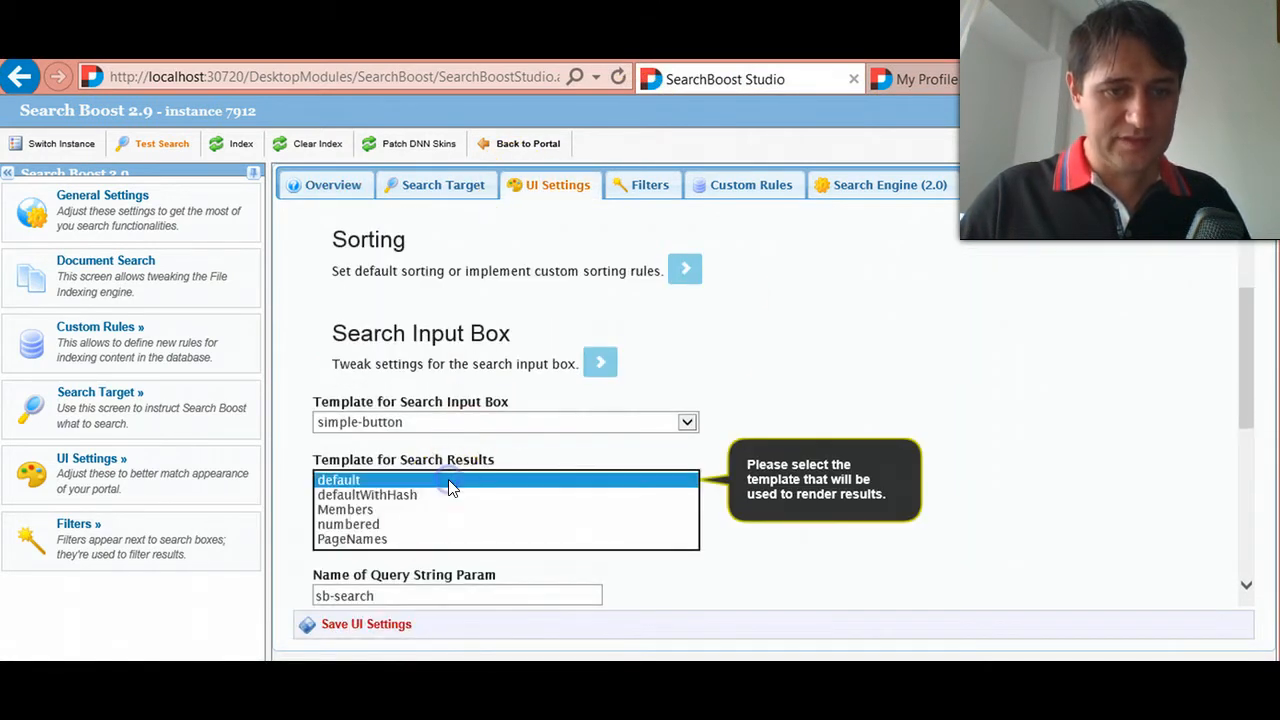
{"action": "left_click", "coordinate": [385, 510]}
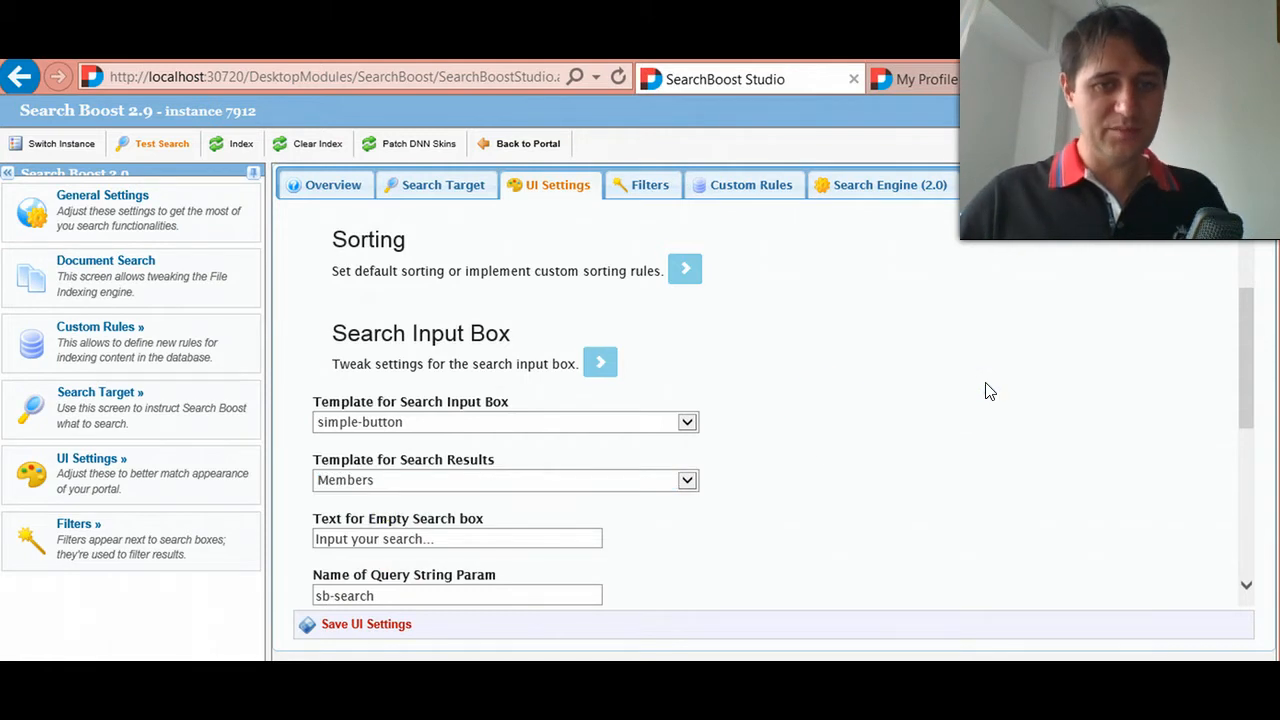
{"action": "scroll", "coordinate": [650, 500], "scroll_direction": "down", "scroll_amount": 1}
{"action": "left_click", "coordinate": [368, 626]}
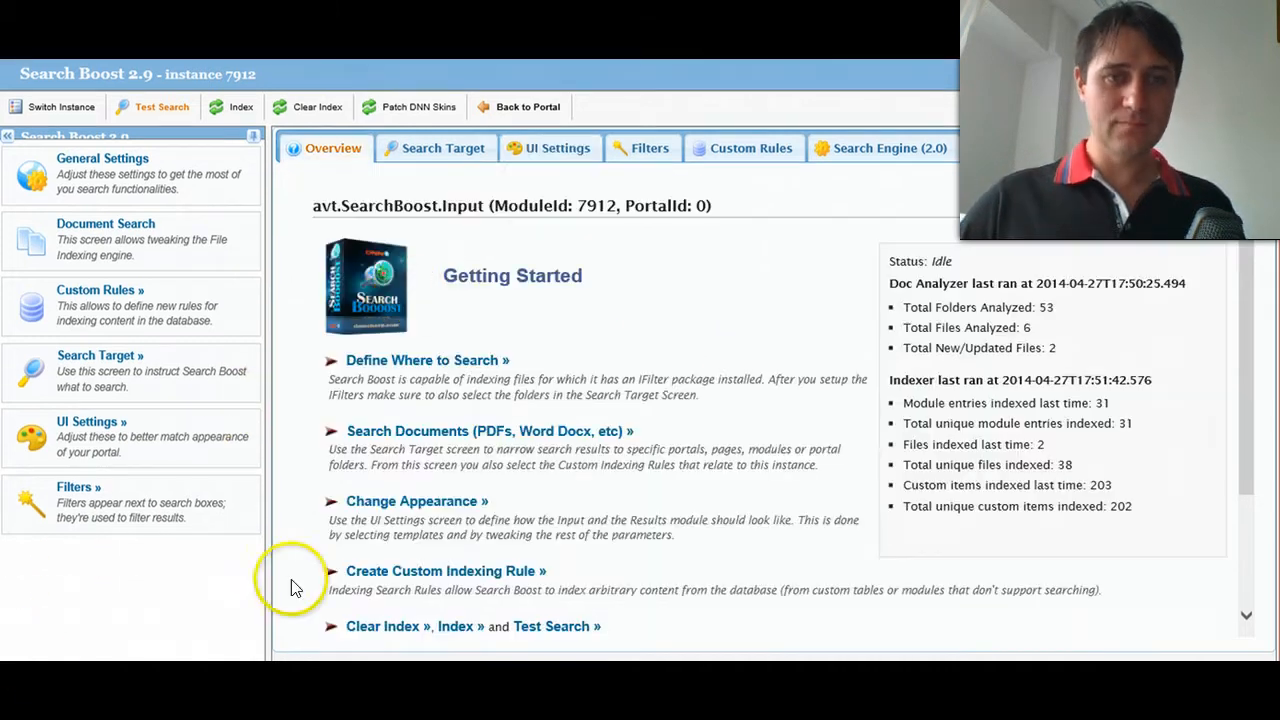
- Return to the portal's Member Search page, search for john, and review the listed results and their profile links
{"action": "left_click", "coordinate": [507, 106]}
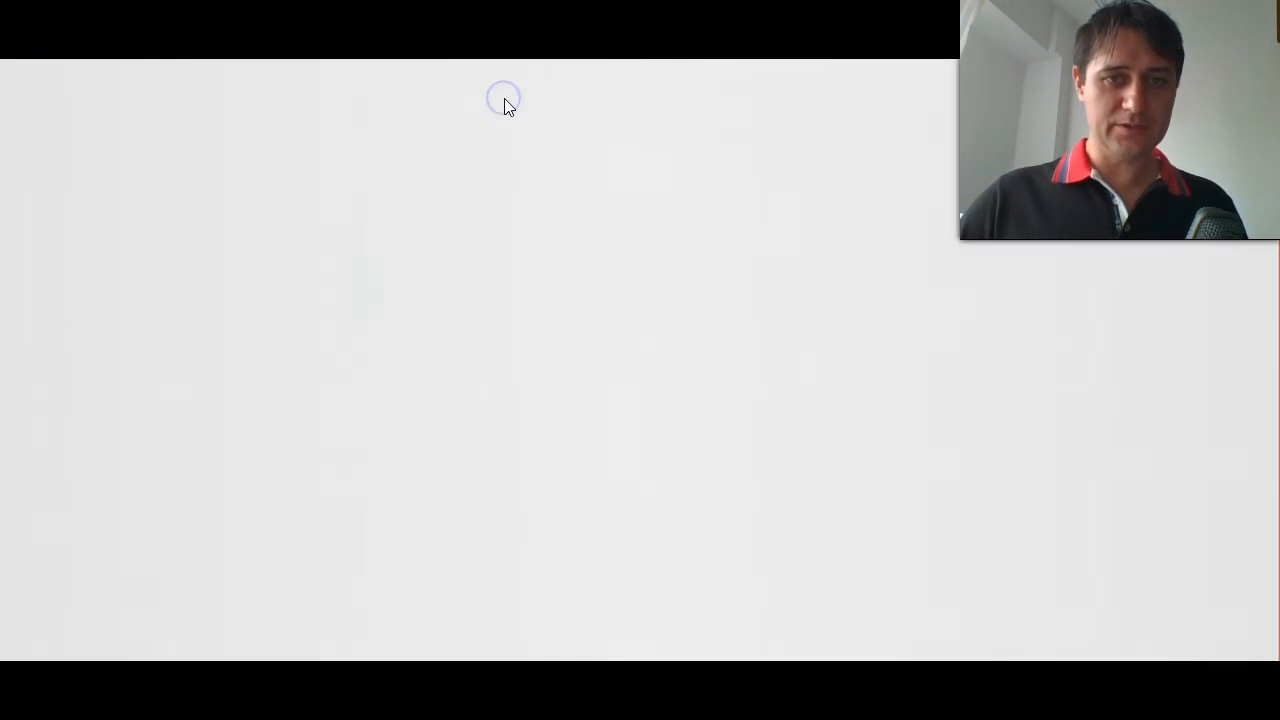
{"action": "left_click", "coordinate": [114, 308]}
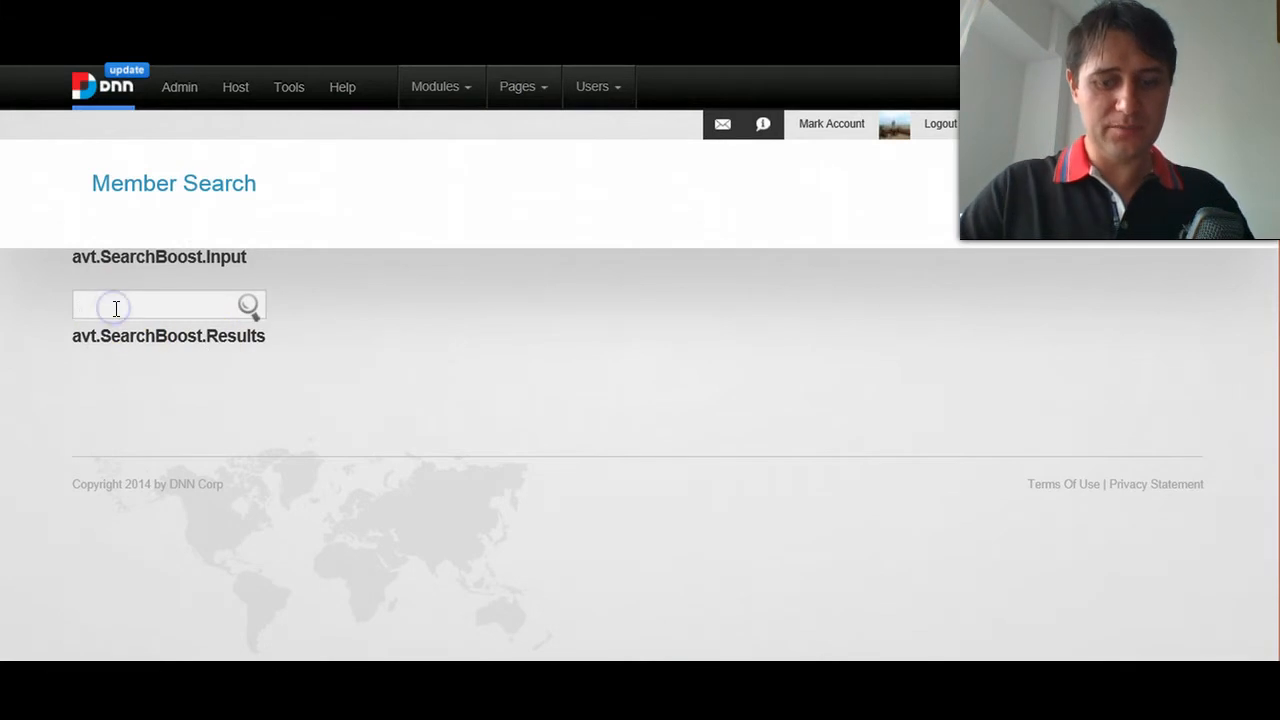
{"action": "left_click", "coordinate": [244, 305]}
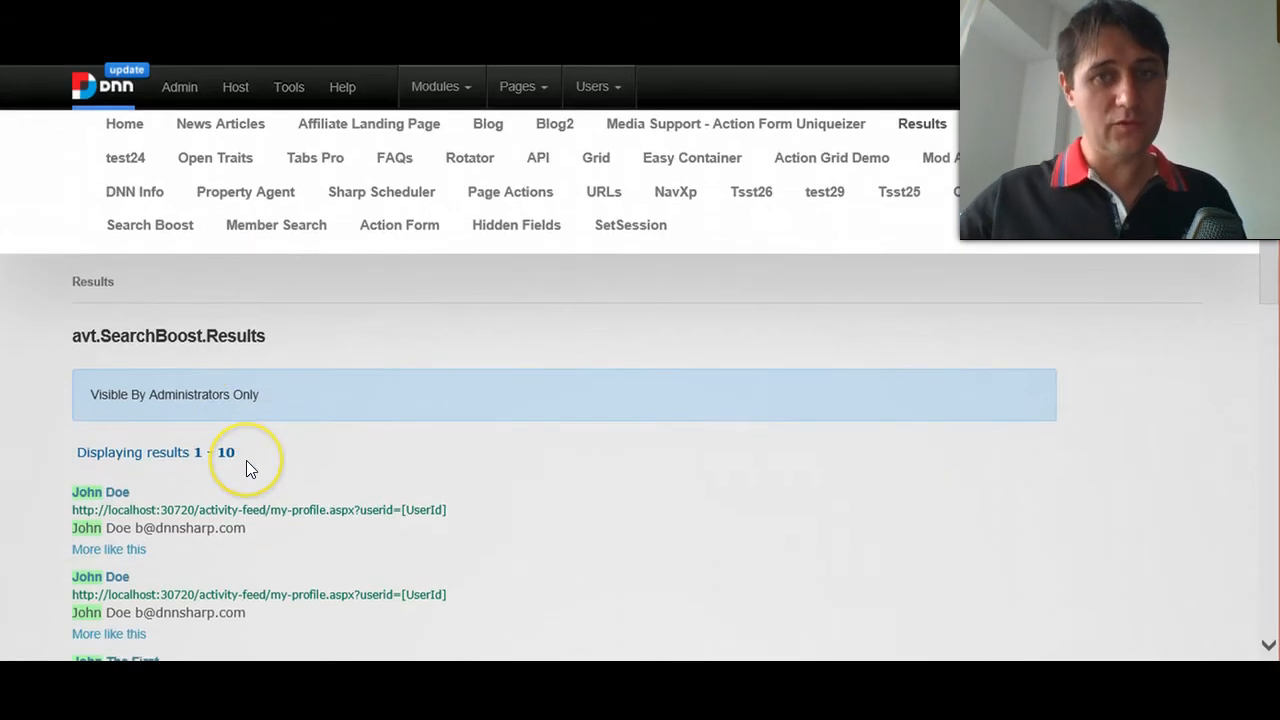
{"action": "scroll", "coordinate": [387, 442], "scroll_direction": "down", "scroll_amount": 3}
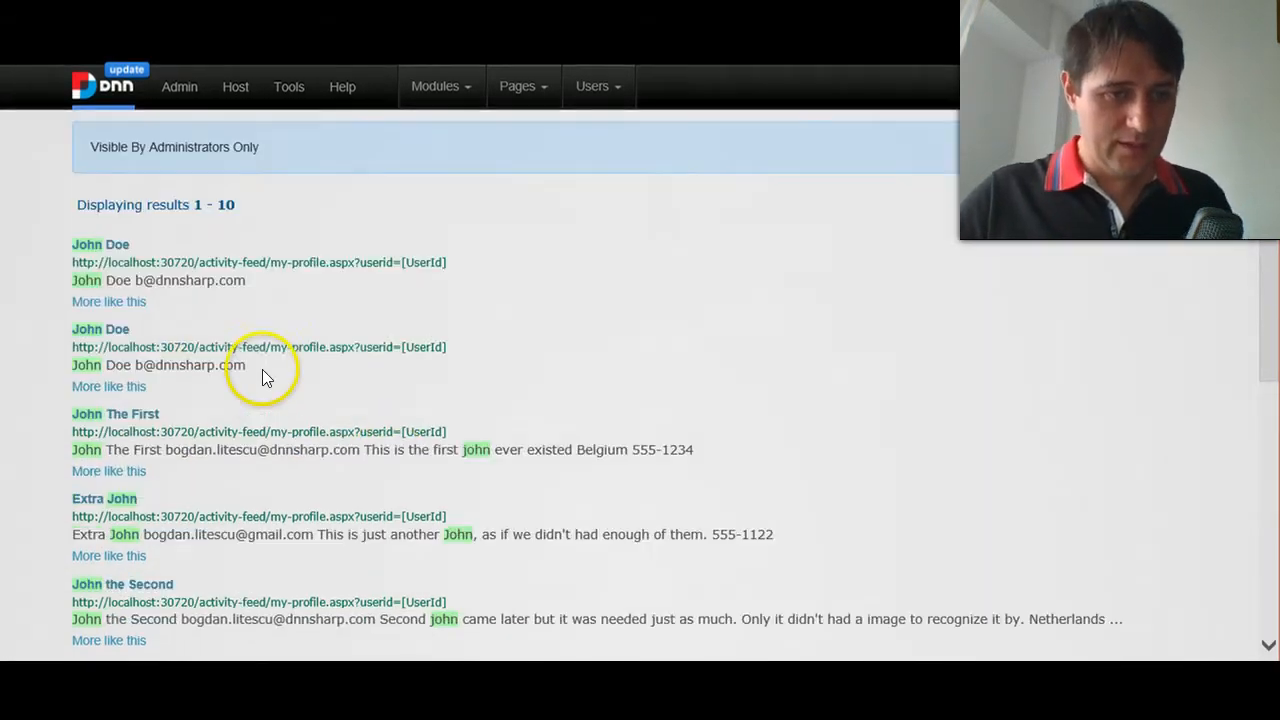
{"action": "scroll", "coordinate": [677, 384], "scroll_direction": "down", "scroll_amount": 1}
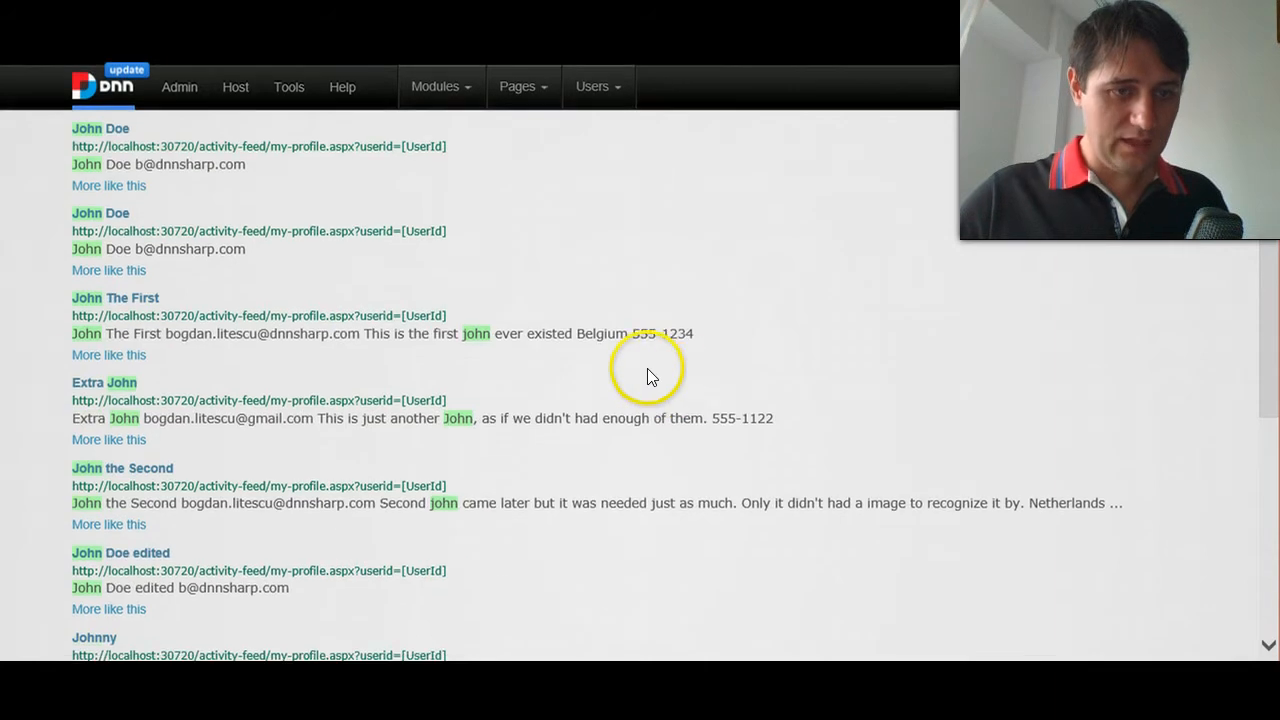
{"action": "scroll", "coordinate": [620, 355], "scroll_direction": "down", "scroll_amount": 1}
{"action": "scroll", "coordinate": [607, 392], "scroll_direction": "down", "scroll_amount": 1}
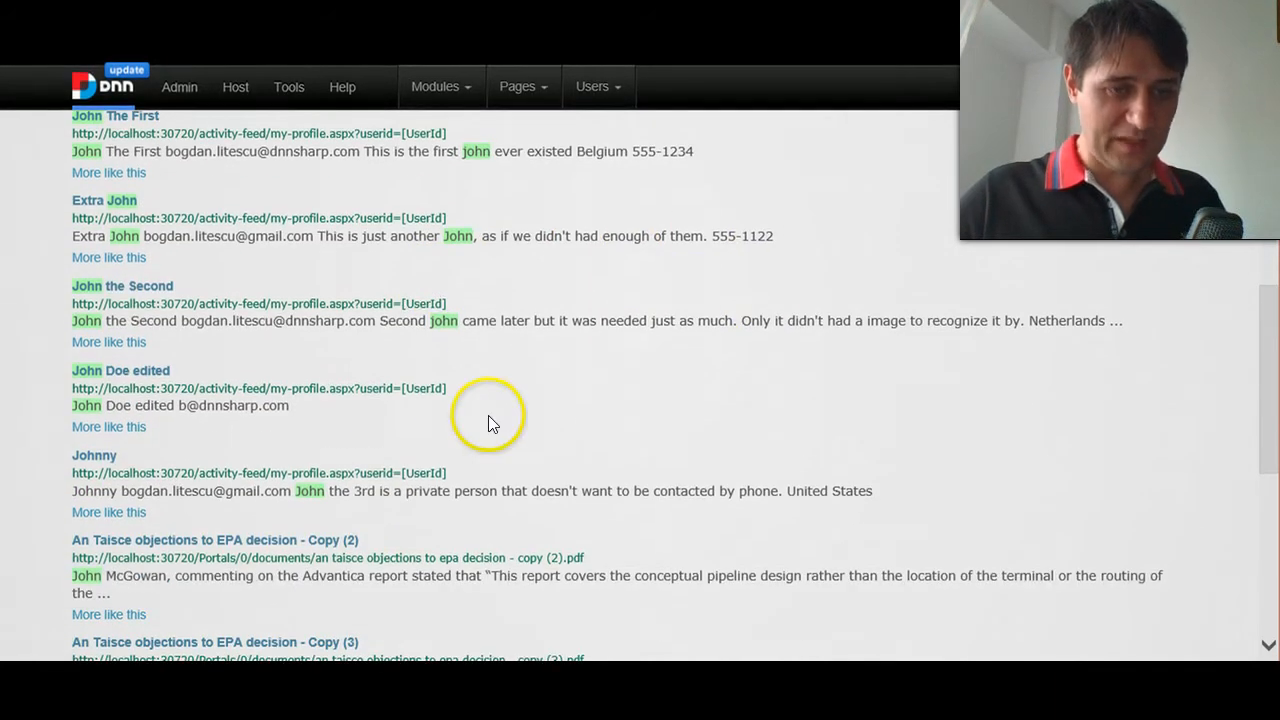
{"action": "scroll", "coordinate": [229, 525], "scroll_direction": "up", "scroll_amount": 3}
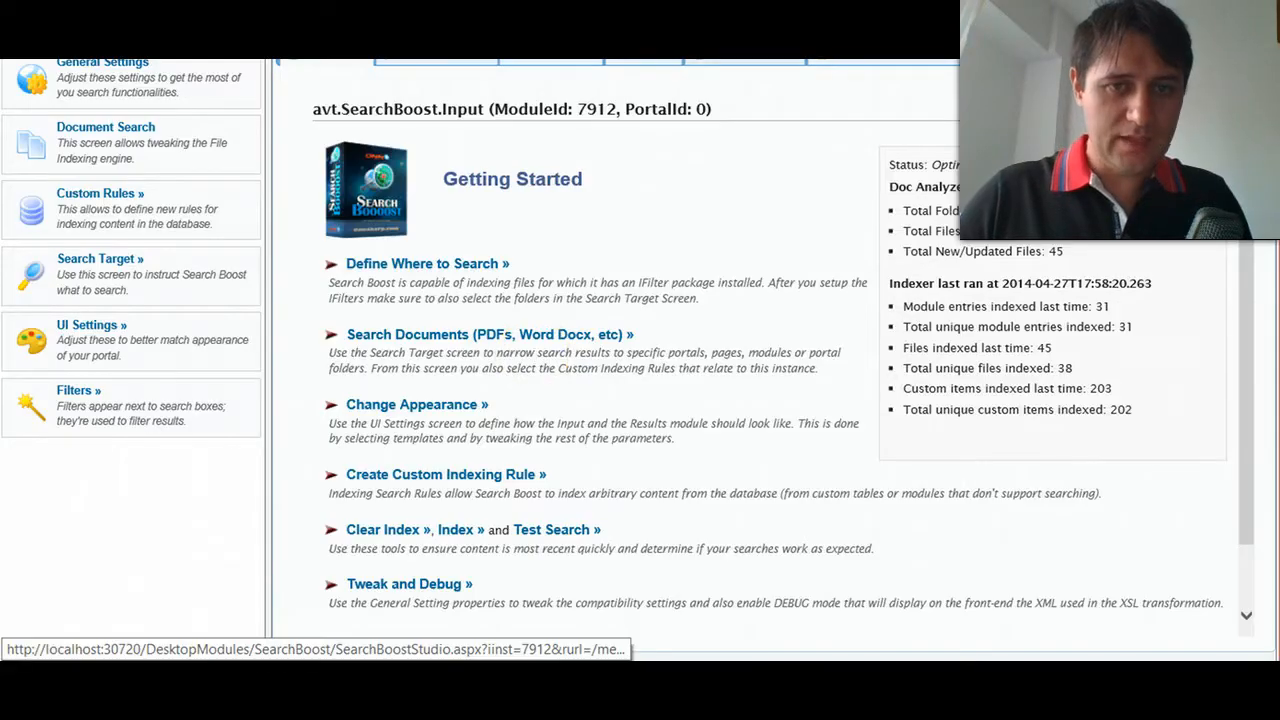
- Check the Results Page choices in the UI settings' Search Results options, keeping /MemberSearch #4219 selected
{"action": "left_click", "coordinate": [745, 52]}
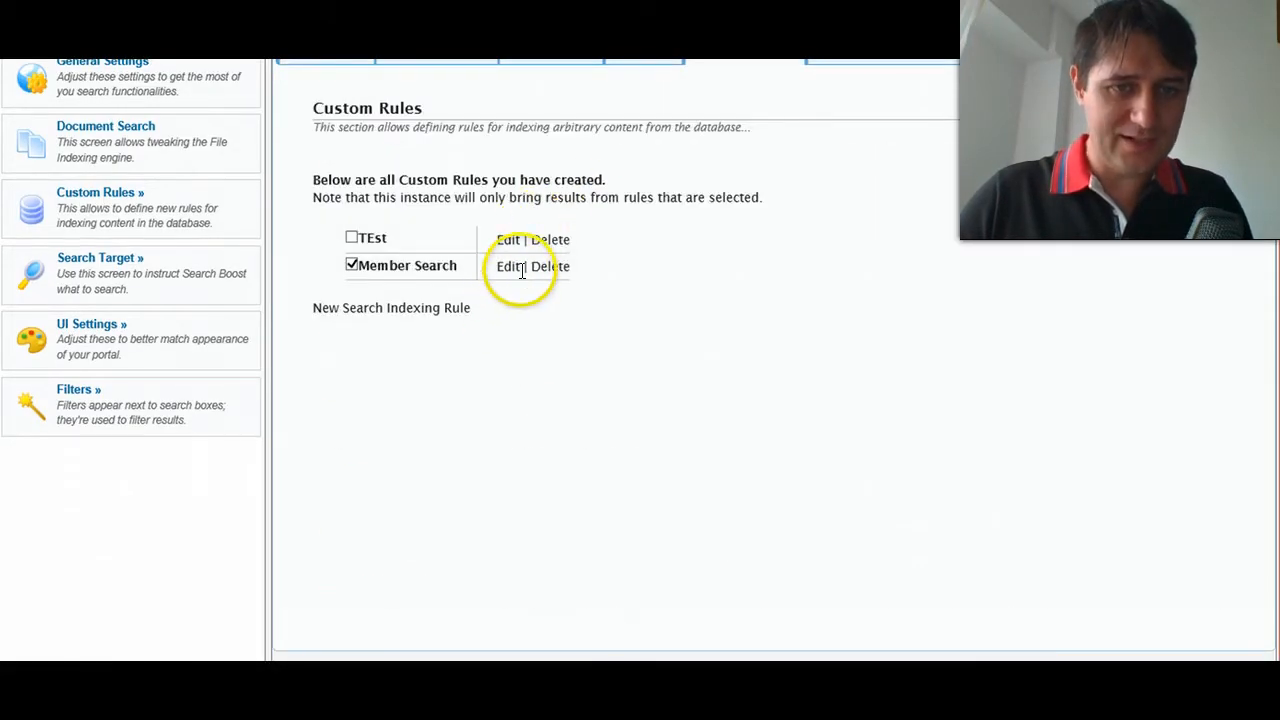
{"action": "left_click", "coordinate": [559, 44]}
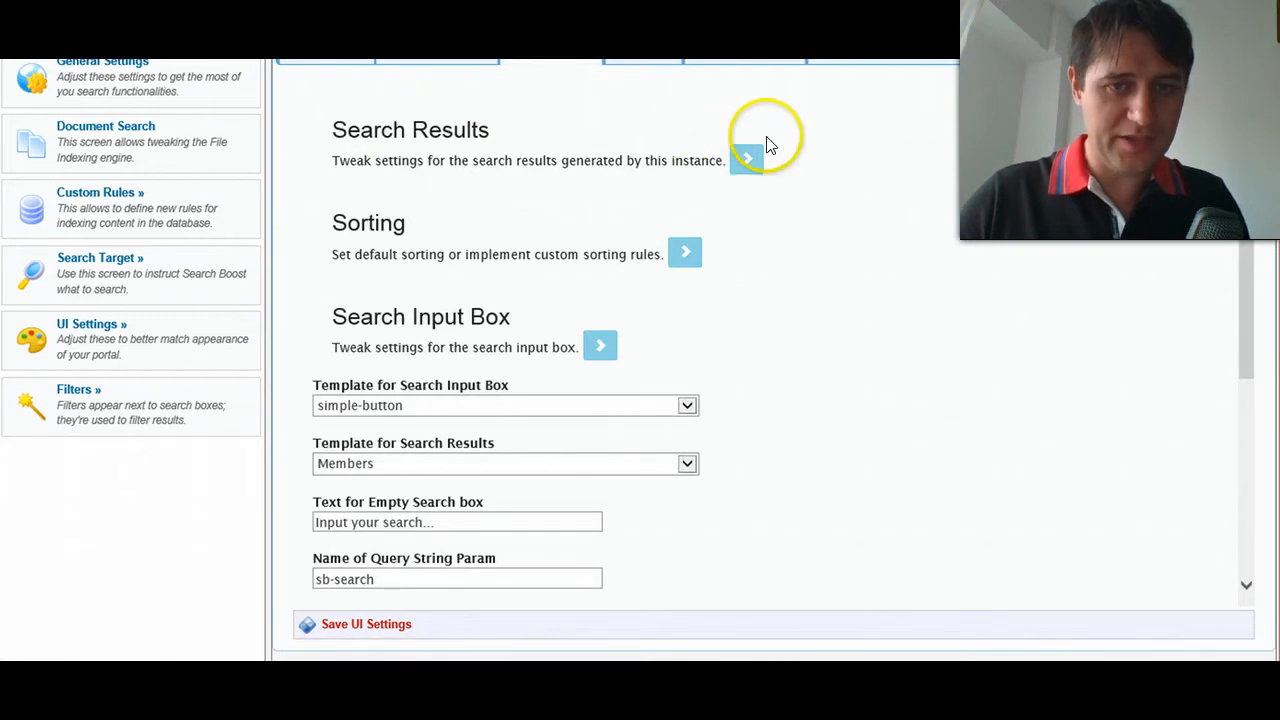
{"action": "left_click", "coordinate": [746, 159]}
{"action": "left_click", "coordinate": [694, 207]}
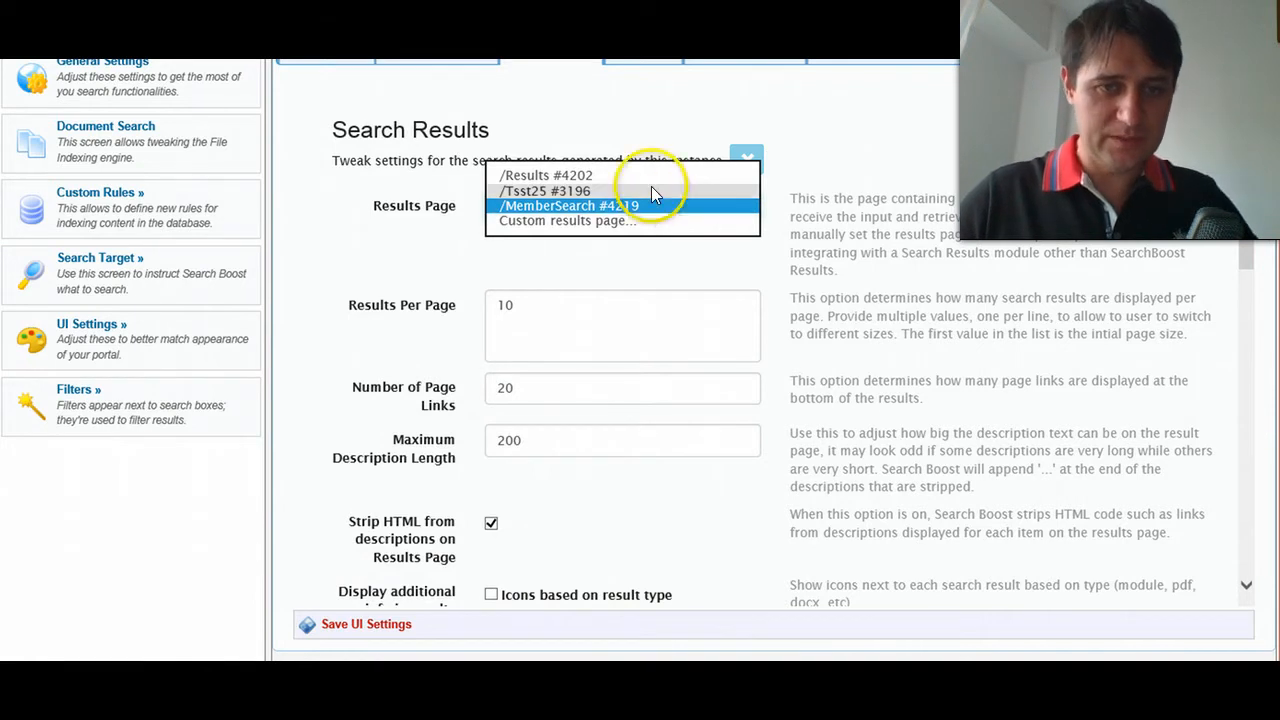
{"action": "left_click", "coordinate": [550, 207]}
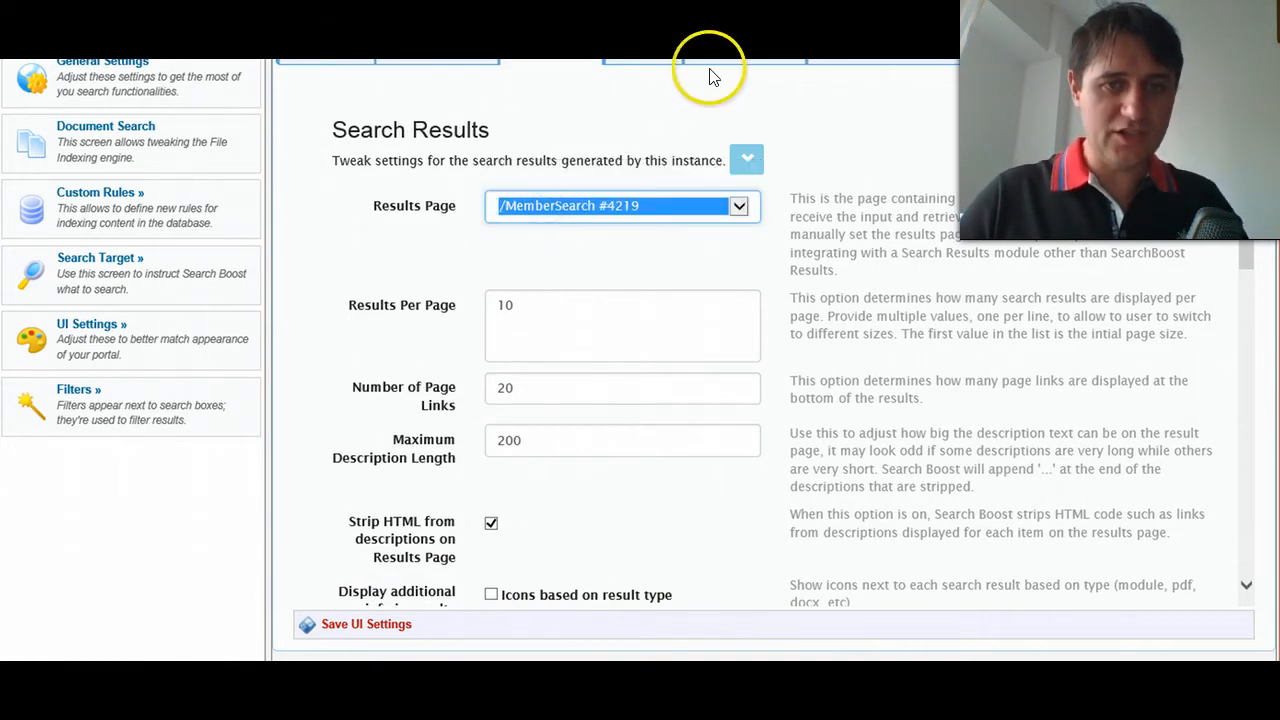
- Open the Member Search custom rule for editing and review its indexed columns and the result link URL containing the [UserId] token
{"action": "left_click", "coordinate": [738, 50]}
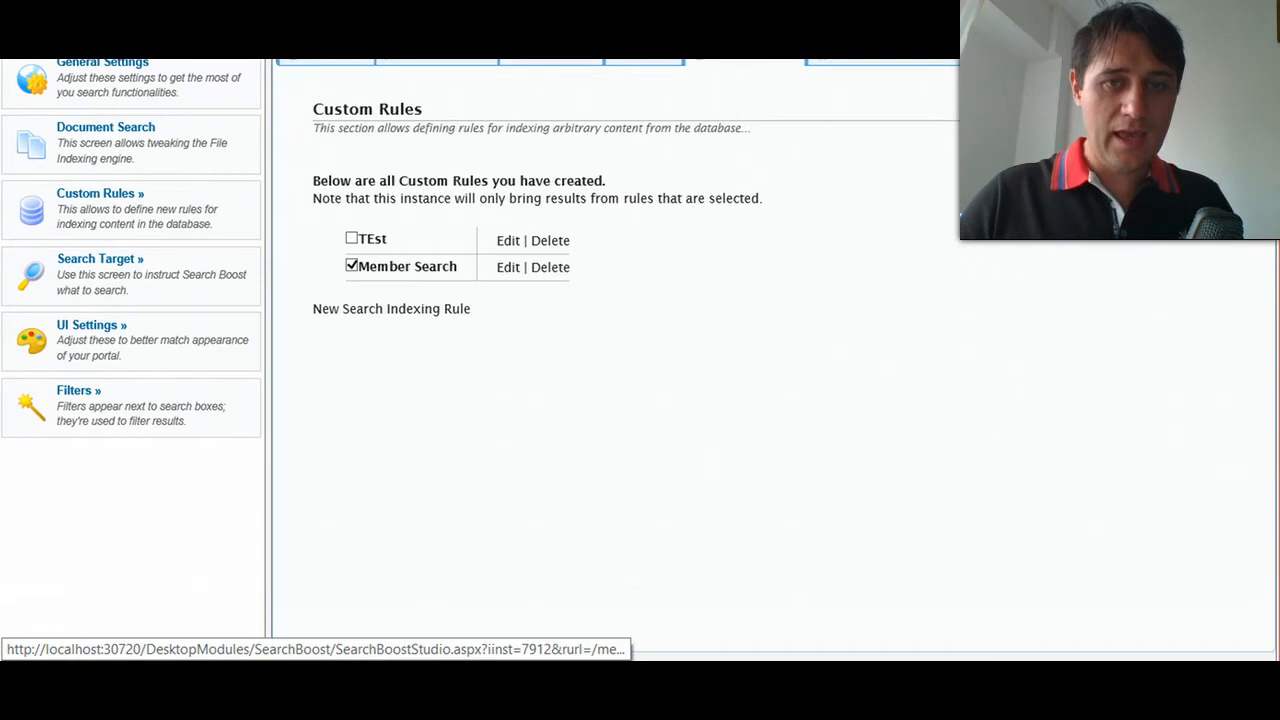
{"action": "left_click", "coordinate": [510, 267]}
{"action": "left_click", "coordinate": [929, 445]}
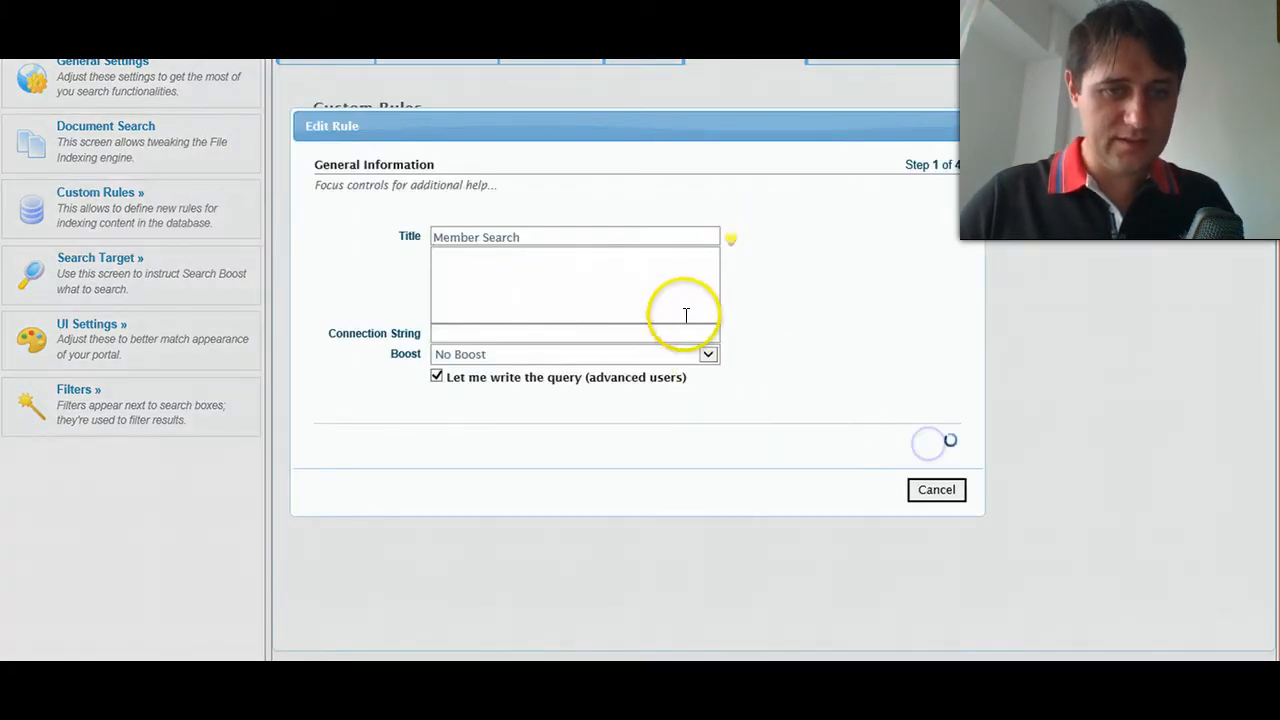
{"action": "left_click", "coordinate": [929, 440]}
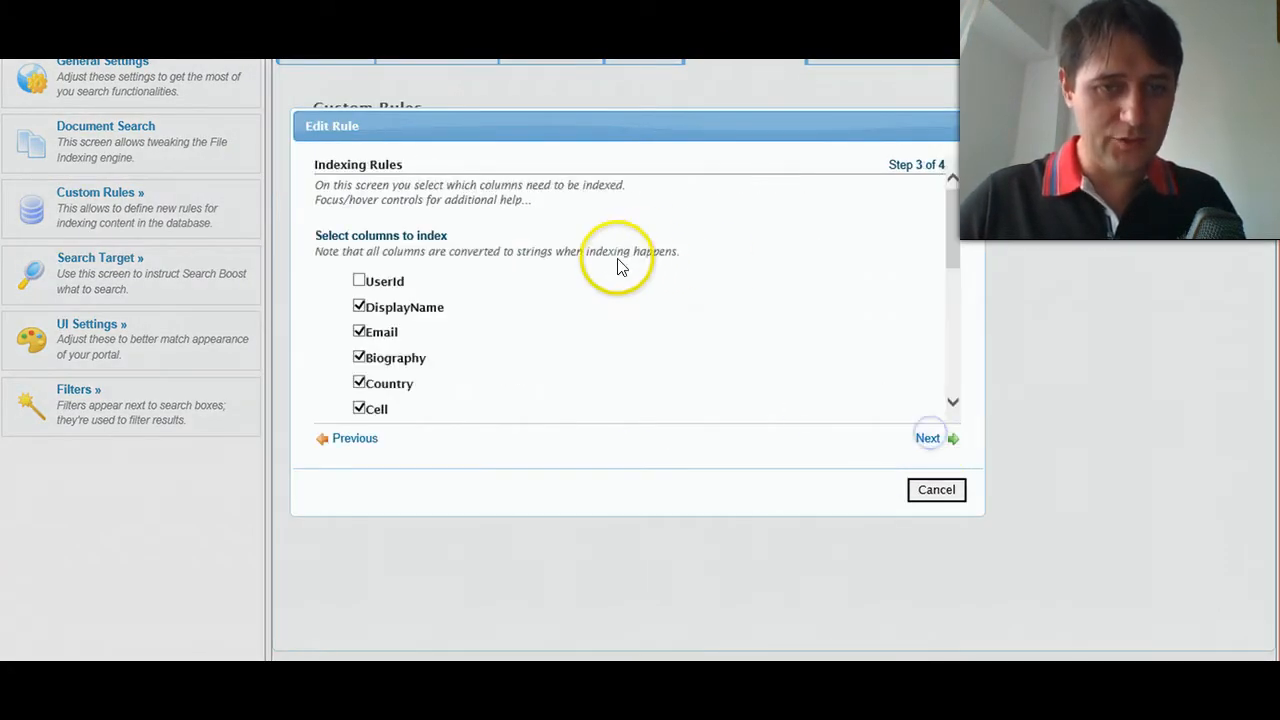
{"action": "scroll", "coordinate": [551, 294], "scroll_direction": "down", "scroll_amount": 3}
{"action": "scroll", "coordinate": [670, 320], "scroll_direction": "down", "scroll_amount": 1}
{"action": "left_click_drag", "start_coordinate": [676, 281], "coordinate": [705, 281]}
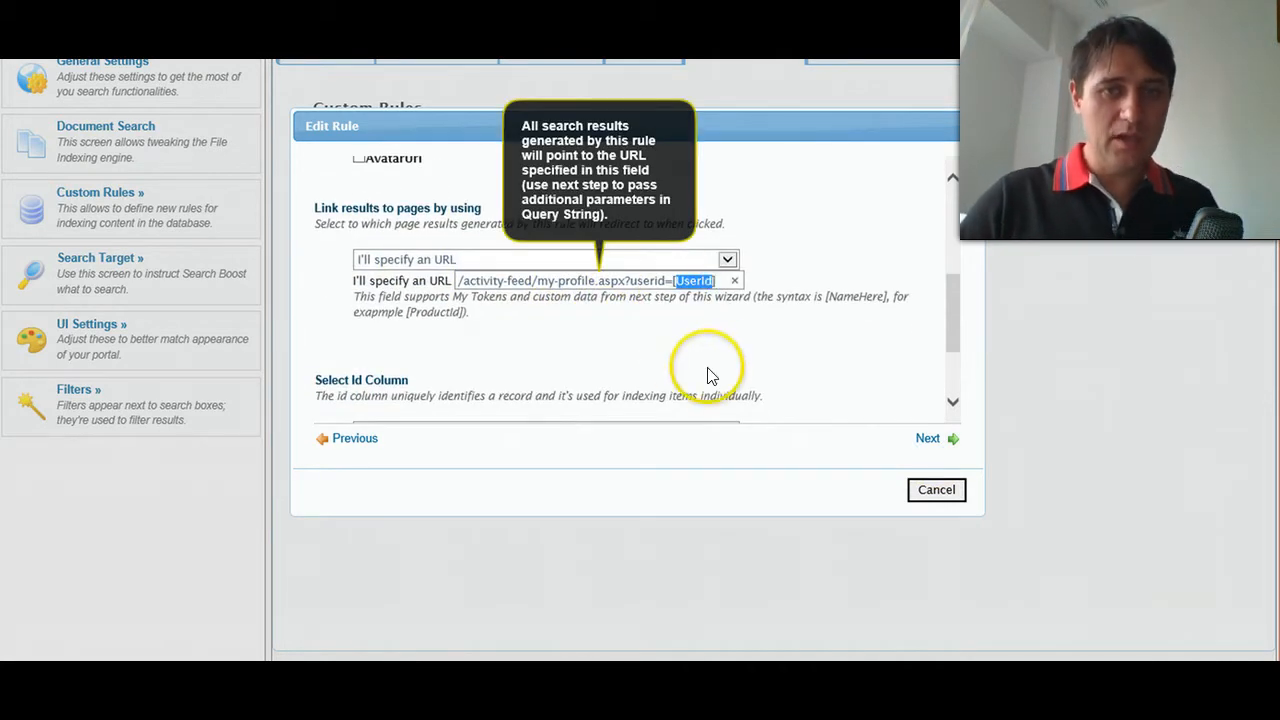
{"action": "left_click", "coordinate": [685, 281]}
{"action": "double_click", "coordinate": [696, 280]}
- Check that UserId, Country, Cell and AvatarUrl are passed as custom data in the rule's final step, and save the rule
{"action": "left_click", "coordinate": [928, 440]}
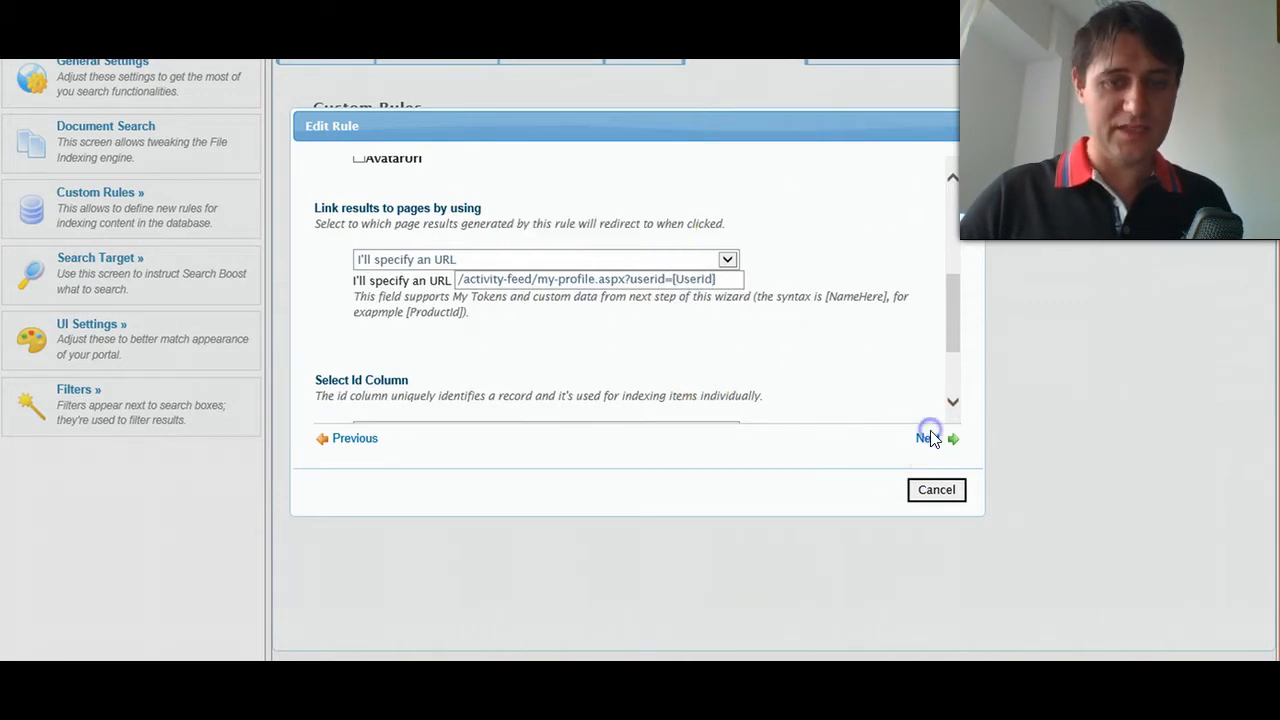
{"action": "scroll", "coordinate": [751, 309], "scroll_direction": "down", "scroll_amount": 6}
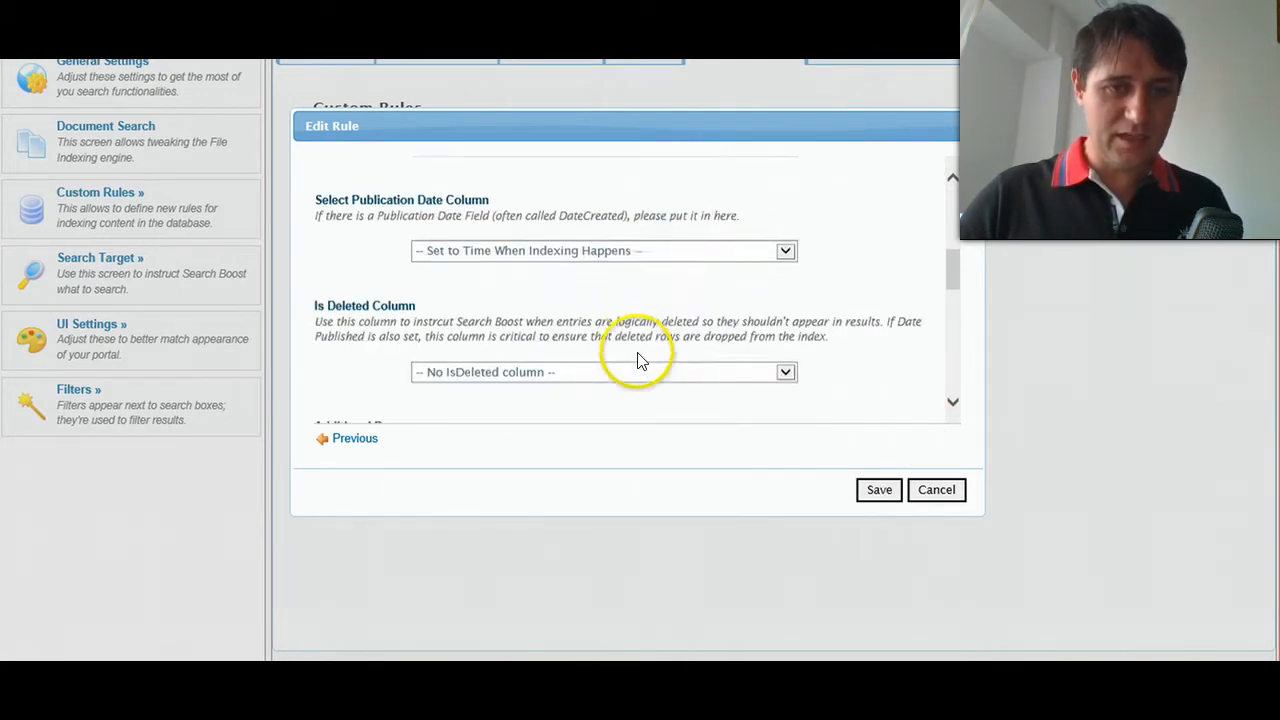
{"action": "scroll", "coordinate": [660, 400], "scroll_direction": "down", "scroll_amount": 5}
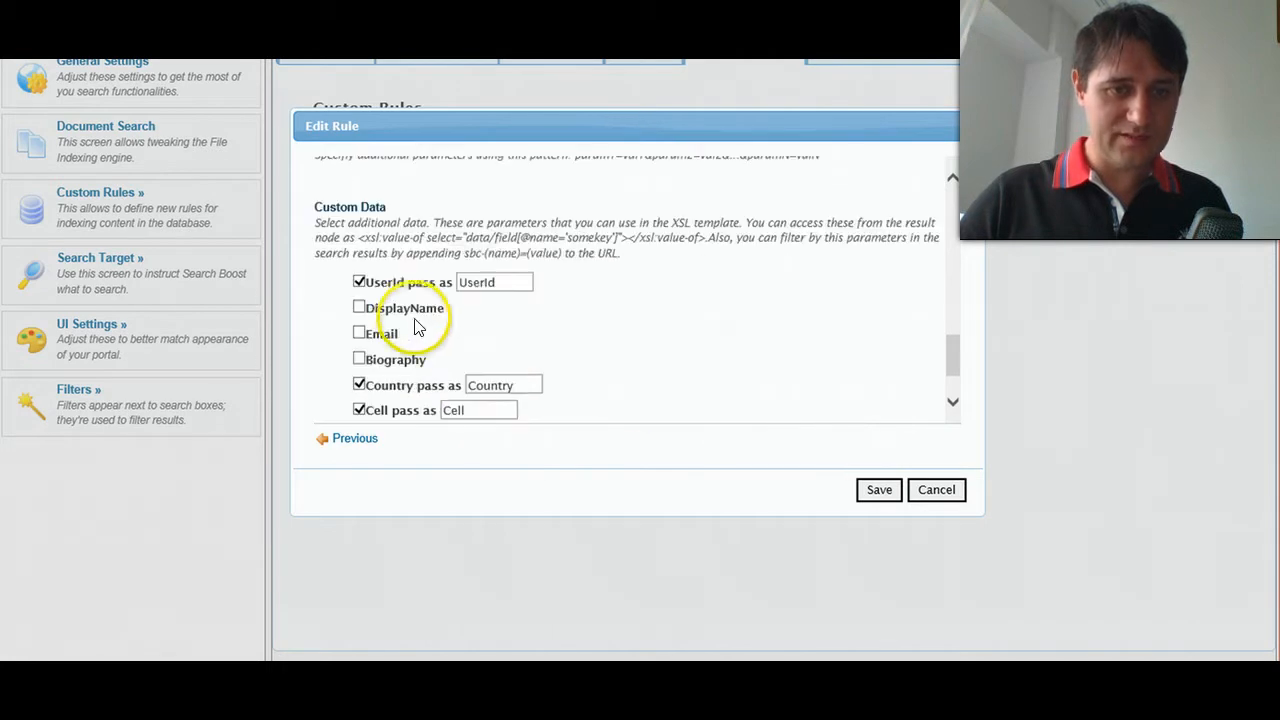
{"action": "left_click", "coordinate": [503, 280]}
{"action": "left_click", "coordinate": [629, 357]}
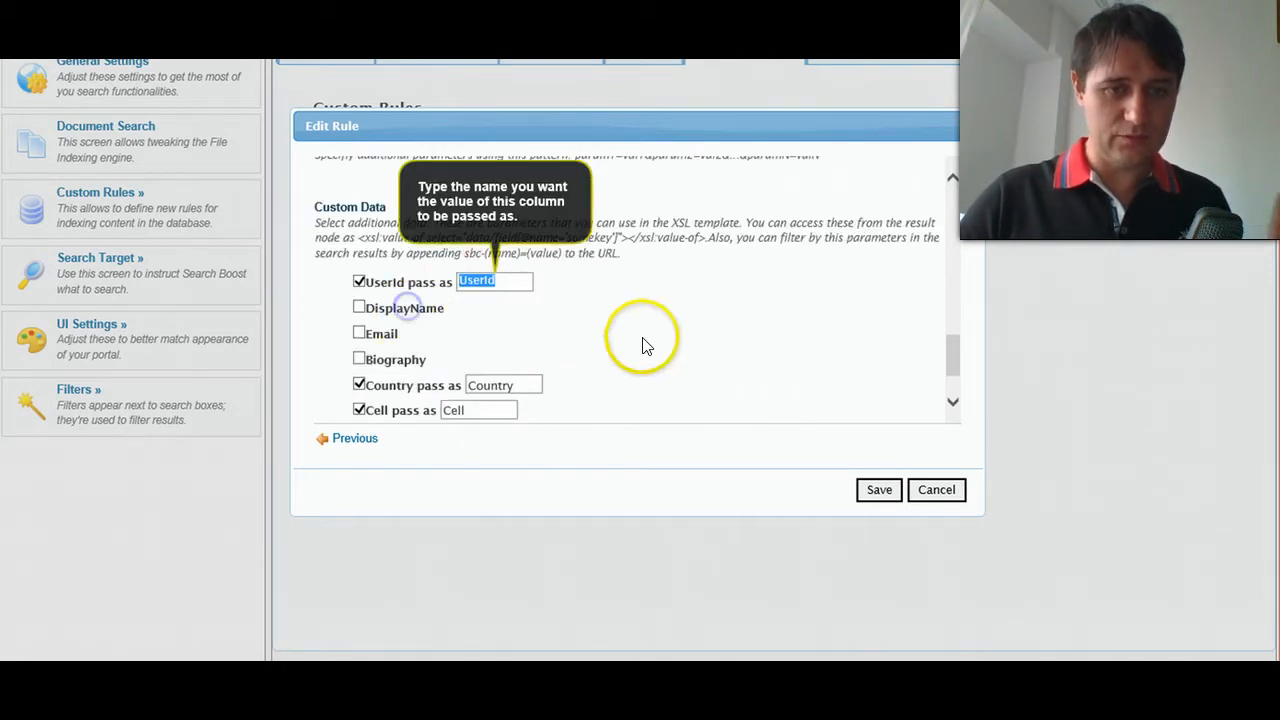
{"action": "scroll", "coordinate": [675, 383], "scroll_direction": "down", "scroll_amount": 1}
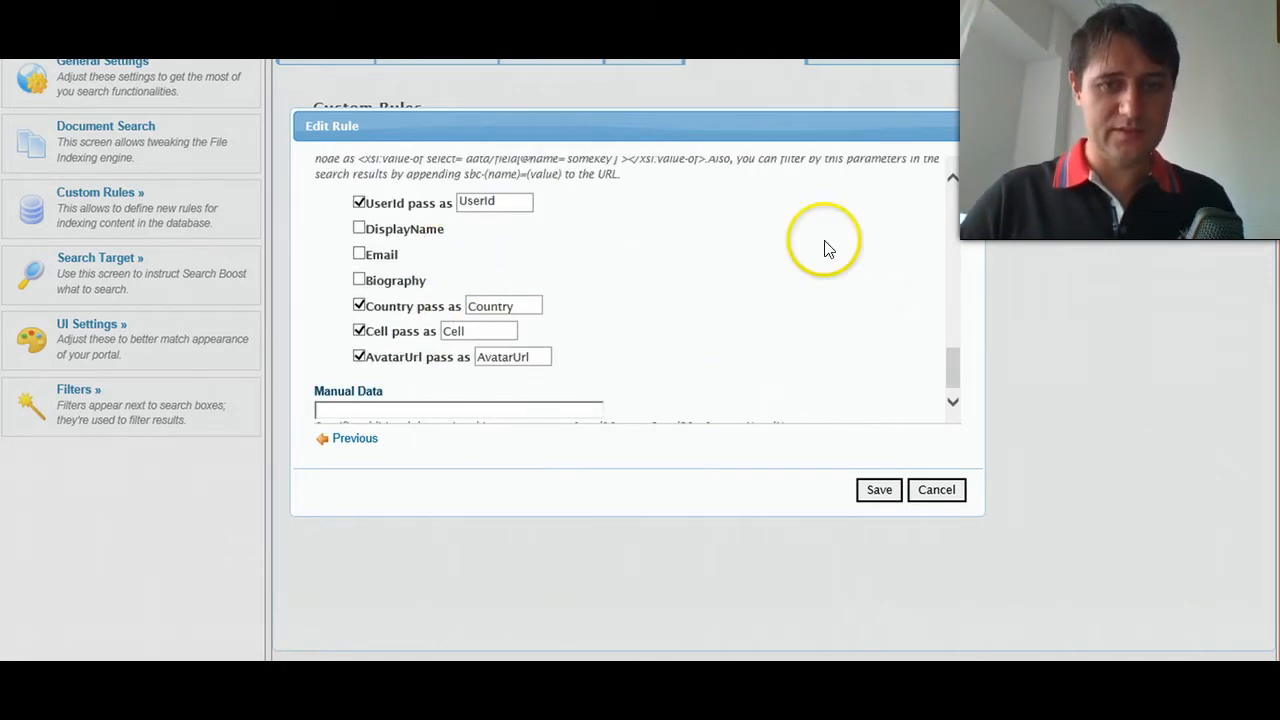
{"action": "scroll", "coordinate": [737, 394], "scroll_direction": "down", "scroll_amount": 1}
{"action": "left_click", "coordinate": [877, 490]}
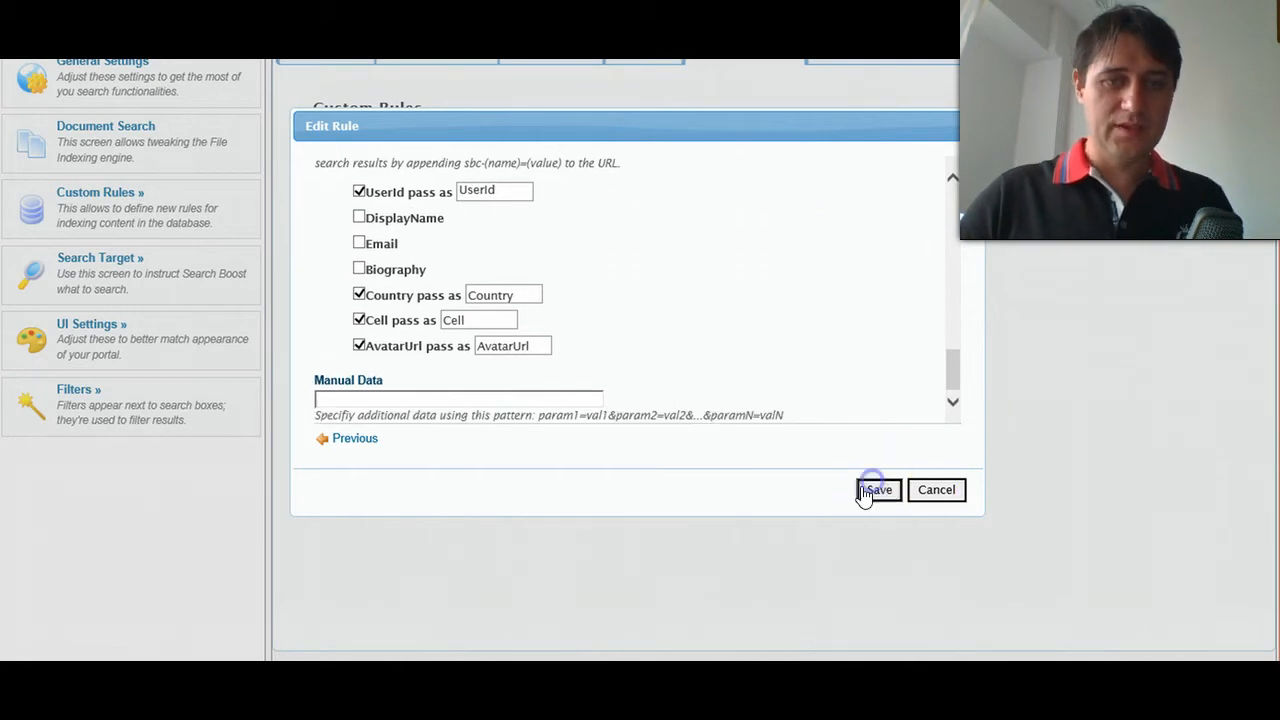
{"action": "left_click", "coordinate": [595, 541]}
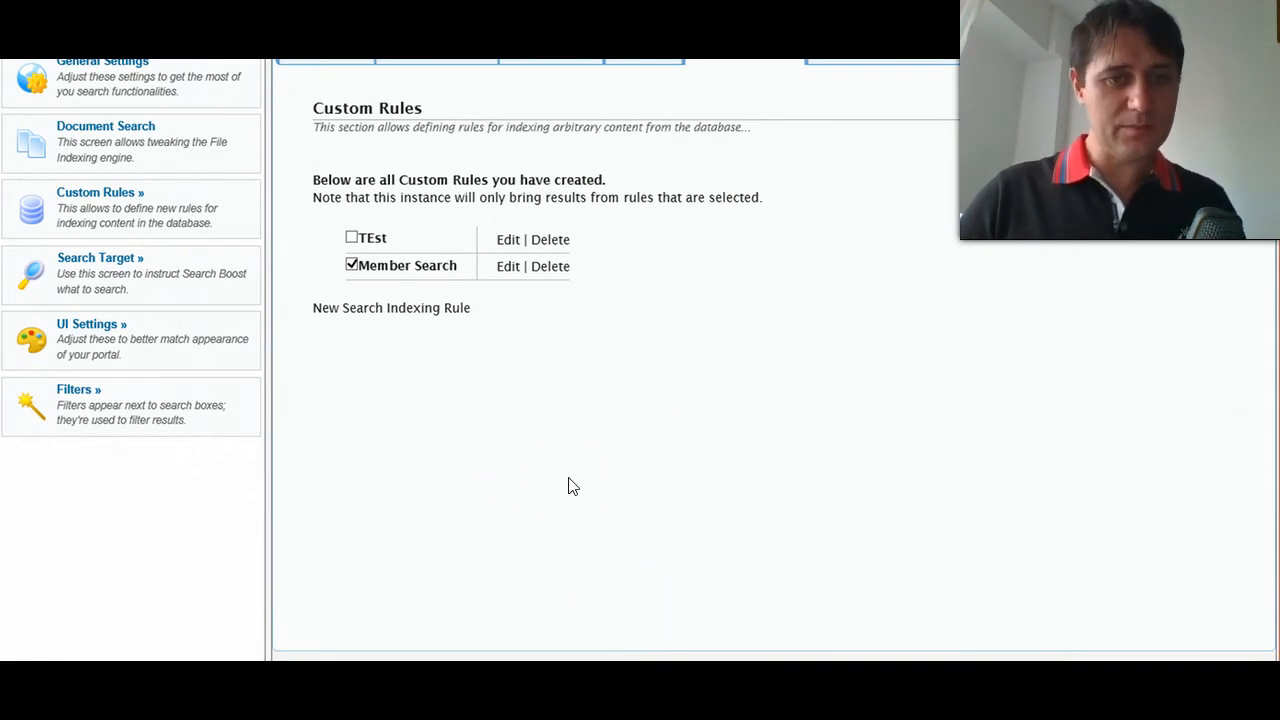
- Return to the Member Search page and search for john
{"action": "key", "text": "ctrl+Tab"}
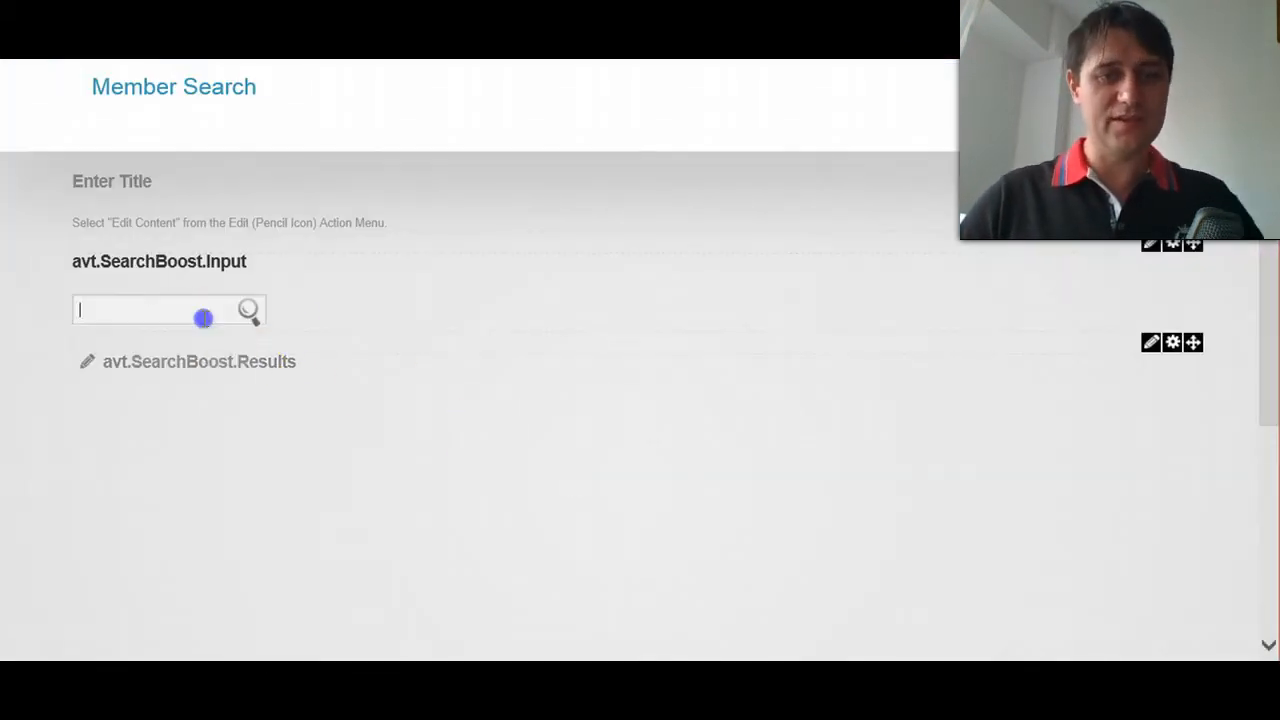
{"action": "left_click", "coordinate": [205, 318]}
{"action": "type", "text": "jh"}
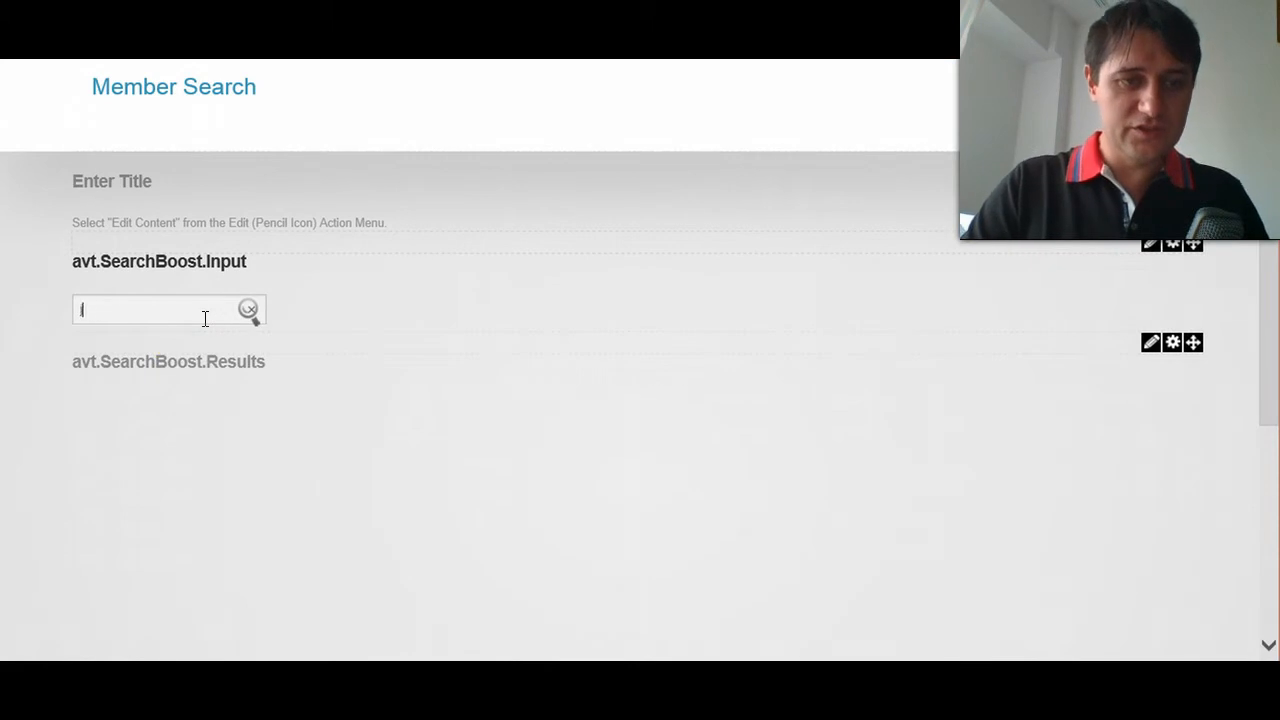
{"action": "key", "text": "BackSpace"}
{"action": "type", "text": "ohn"}
{"action": "left_click", "coordinate": [205, 318]}
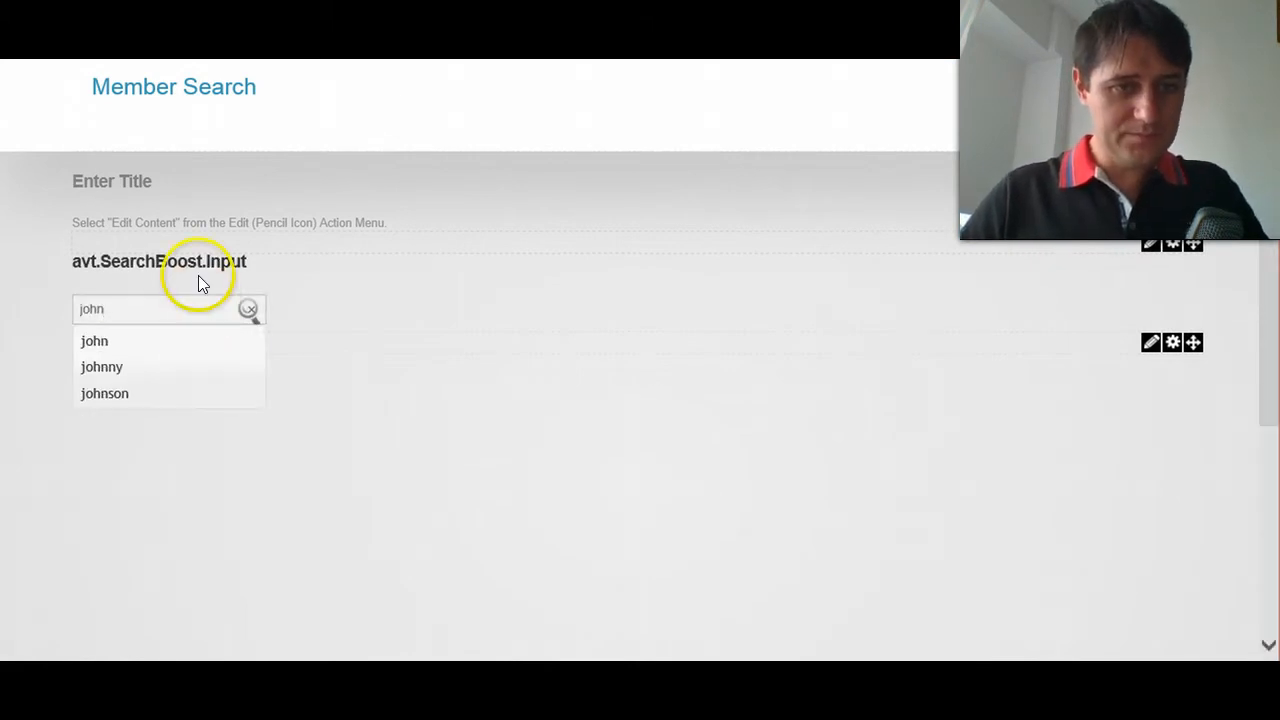
{"action": "key", "text": "Return"}
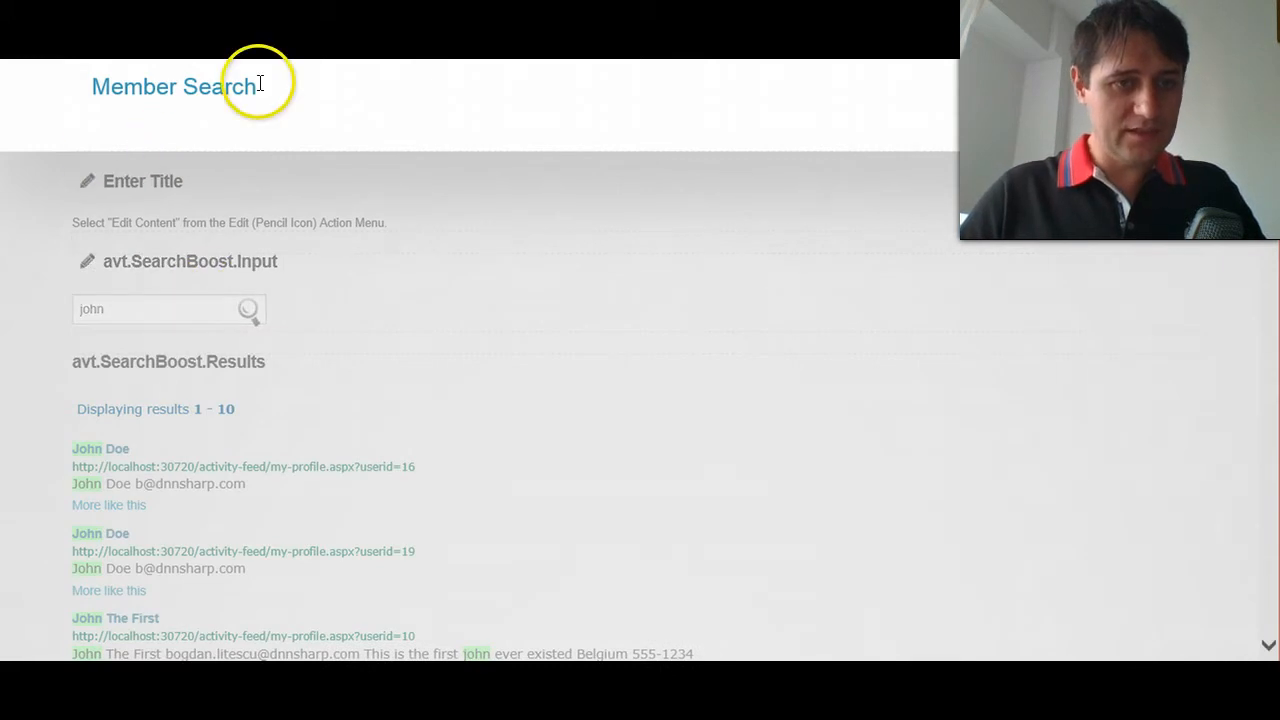
- Review the search results and compare the userid values in their profile links
{"action": "left_click_drag", "start_coordinate": [260, 78], "coordinate": [100, 84]}
{"action": "left_click", "coordinate": [69, 160]}
{"action": "scroll", "coordinate": [157, 272], "scroll_direction": "down", "scroll_amount": 2}
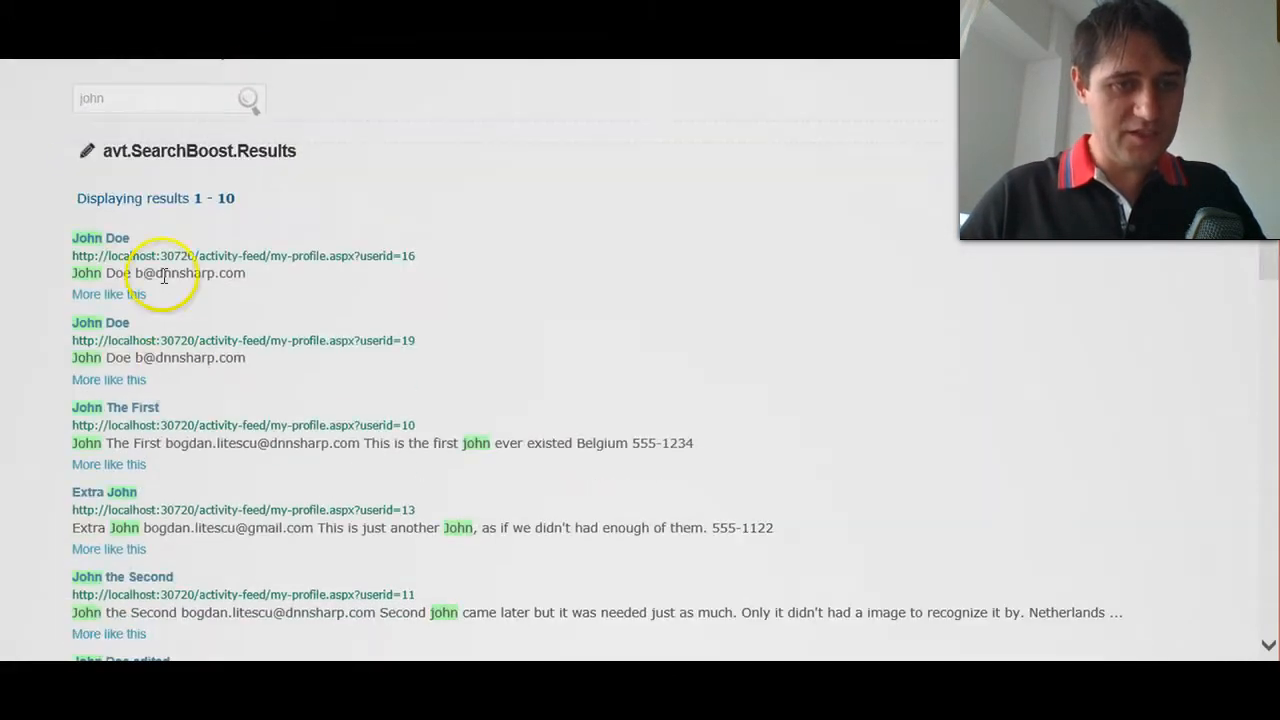
{"action": "double_click", "coordinate": [404, 258]}
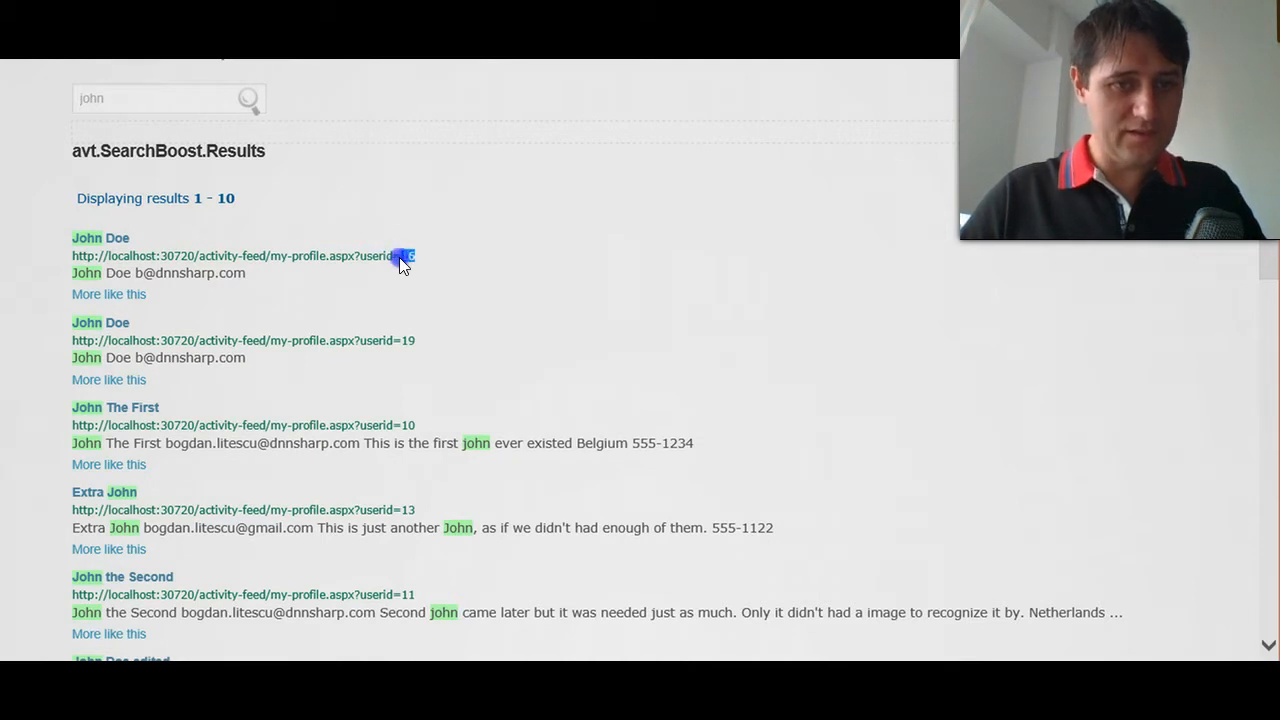
{"action": "left_click", "coordinate": [412, 348]}
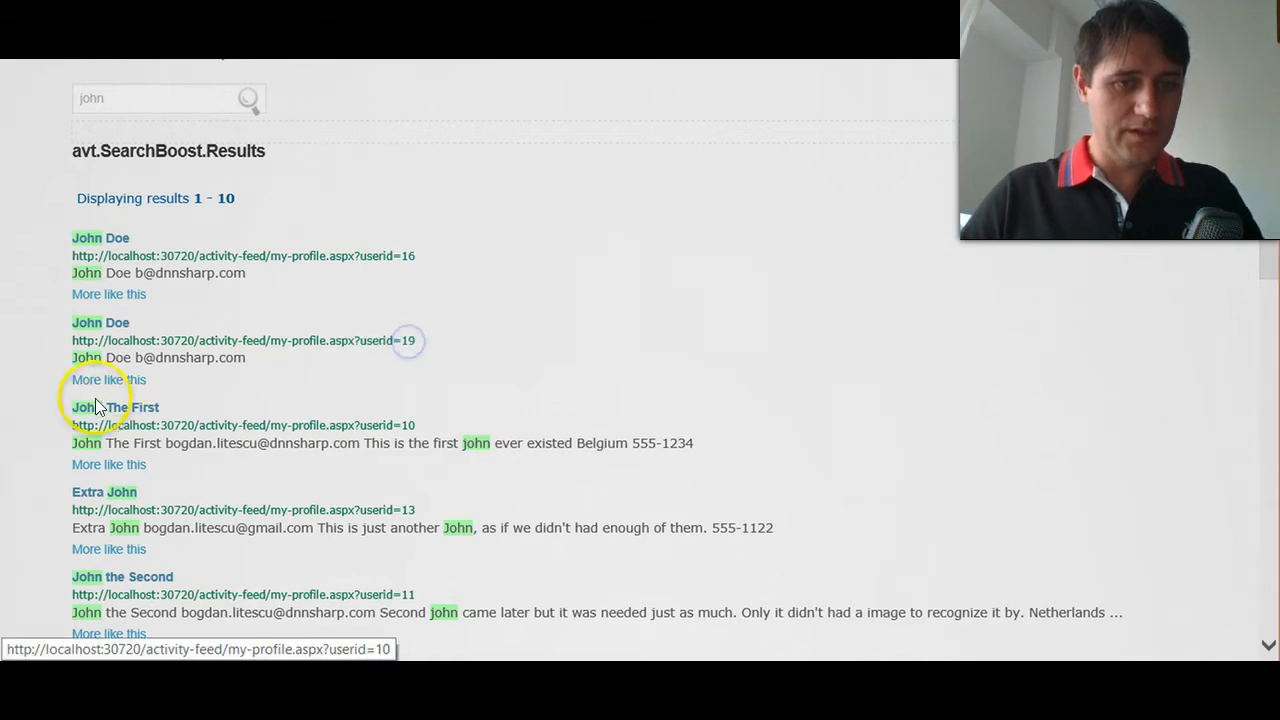
{"action": "scroll", "coordinate": [160, 294], "scroll_direction": "down", "scroll_amount": 1}
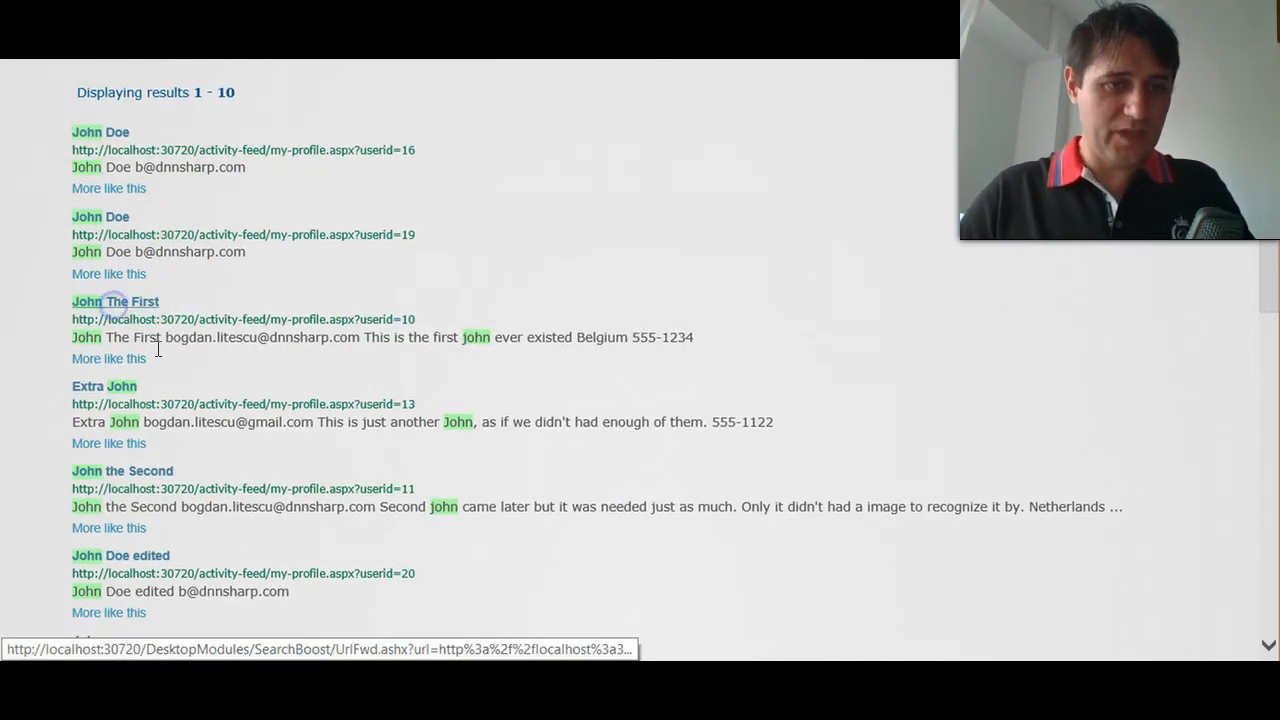
- Open the third result's user profile, review its details, and return to the search results
{"action": "left_click", "coordinate": [140, 303]}
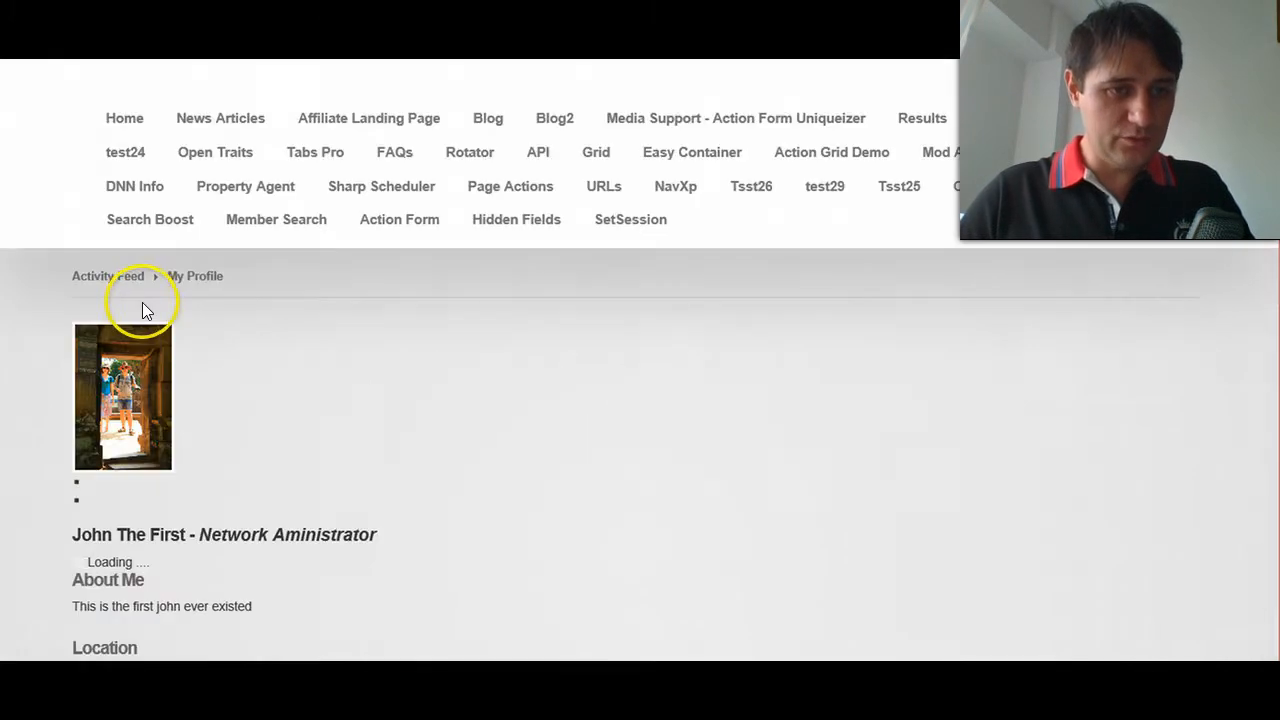
{"action": "scroll", "coordinate": [225, 352], "scroll_direction": "down", "scroll_amount": 1}
{"action": "triple_click", "coordinate": [423, 427]}
{"action": "left_click", "coordinate": [68, 445]}
{"action": "scroll", "coordinate": [64, 442], "scroll_direction": "down", "scroll_amount": 4}
{"action": "scroll", "coordinate": [168, 427], "scroll_direction": "down", "scroll_amount": 1}
{"action": "scroll", "coordinate": [479, 359], "scroll_direction": "up", "scroll_amount": 6}
{"action": "key", "text": "alt+Left"}
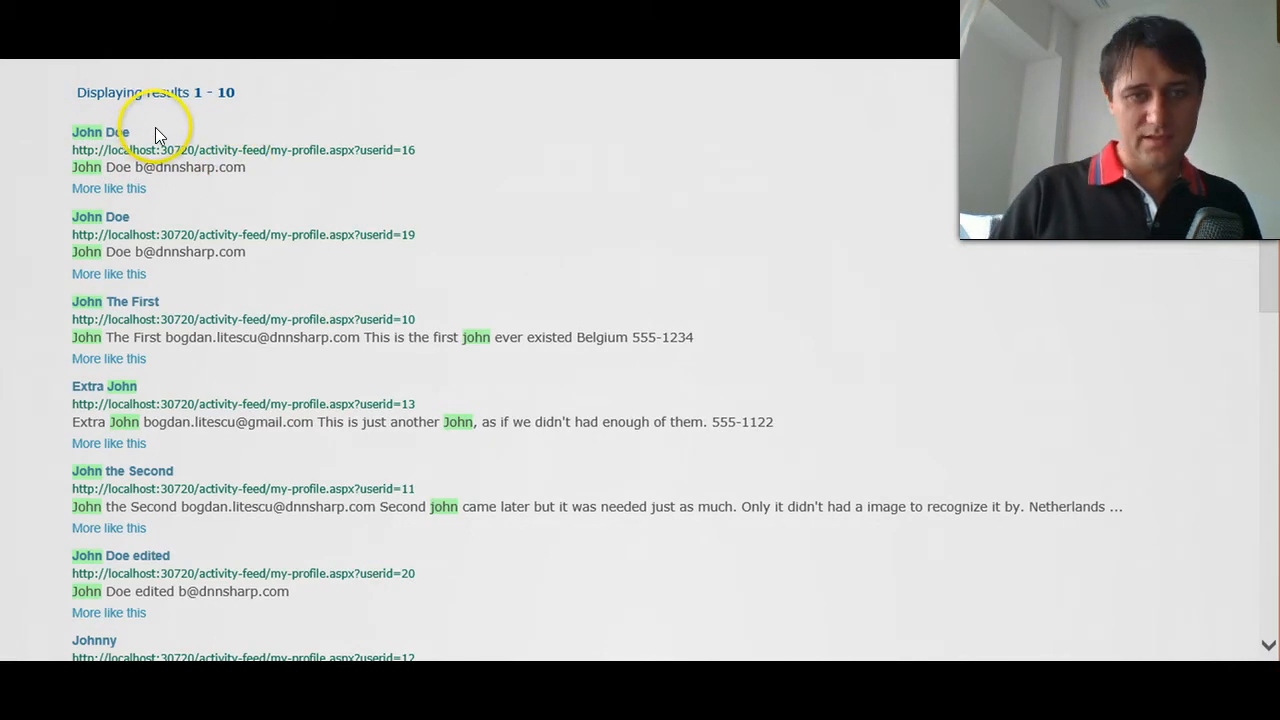
- Switch to File Explorer to view the files in the Members output template folder, and return to the search results page
{"action": "left_click", "coordinate": [649, 233]}
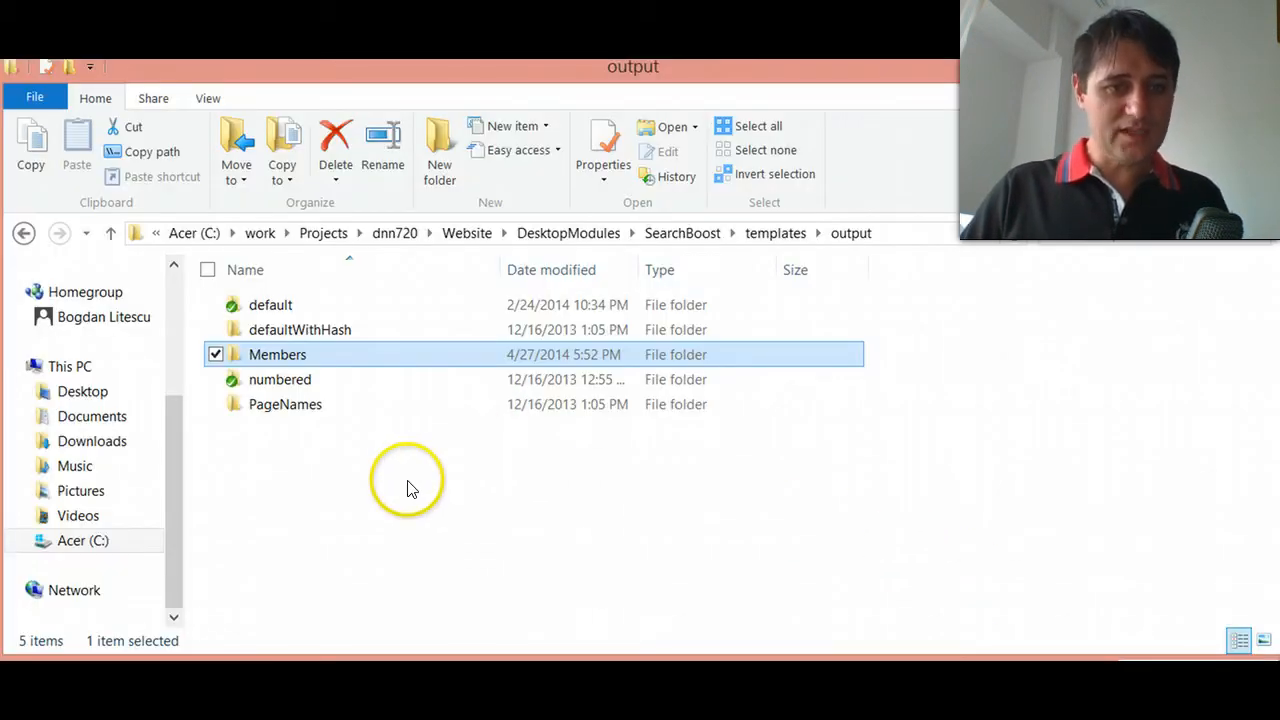
{"action": "key", "text": "Return"}
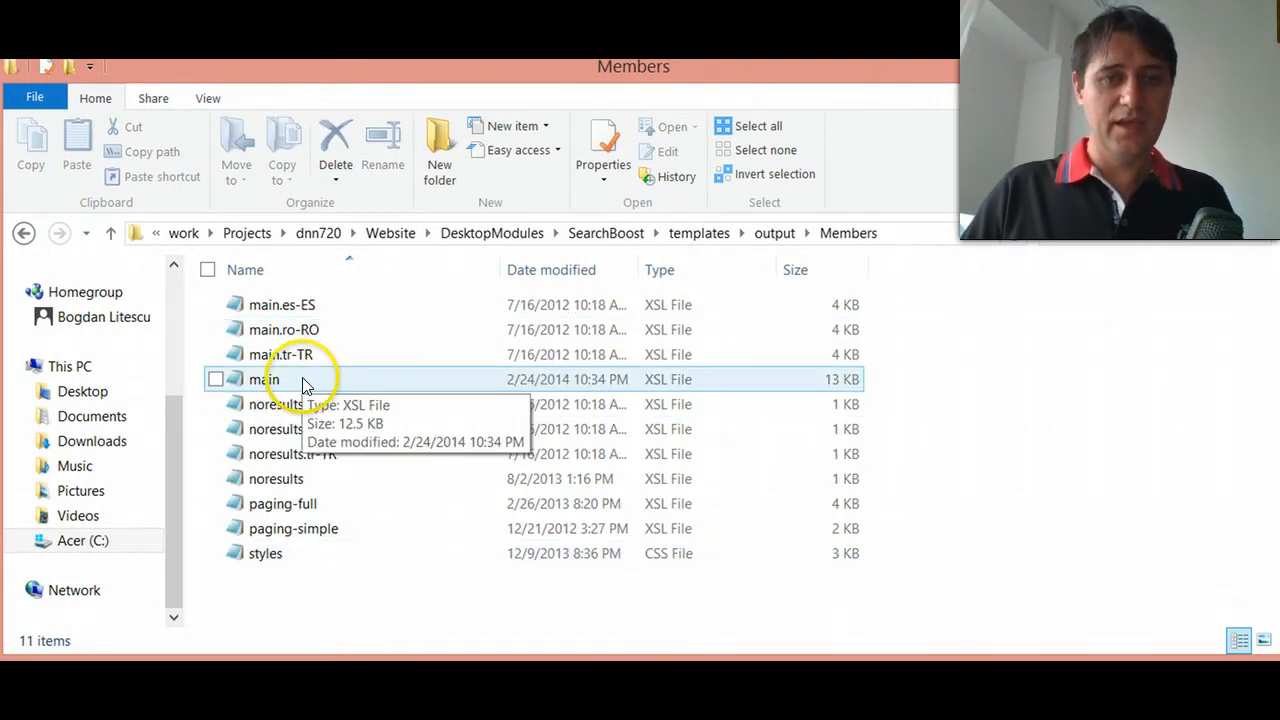
{"action": "left_click", "coordinate": [1187, 70]}
- Open the Search Boost general settings from the Member Search page, enable DEBUG: Show XML, and save
{"action": "scroll", "coordinate": [700, 212], "scroll_direction": "up", "scroll_amount": 2}
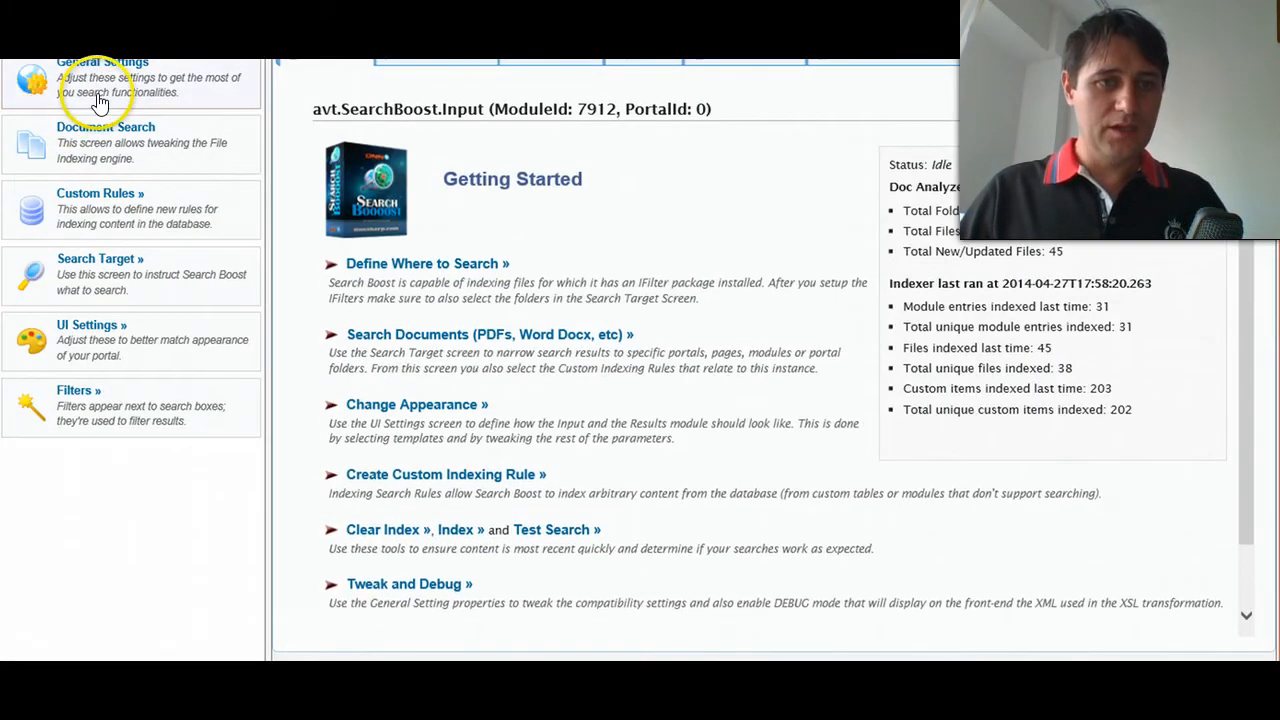
{"action": "left_click", "coordinate": [101, 85]}
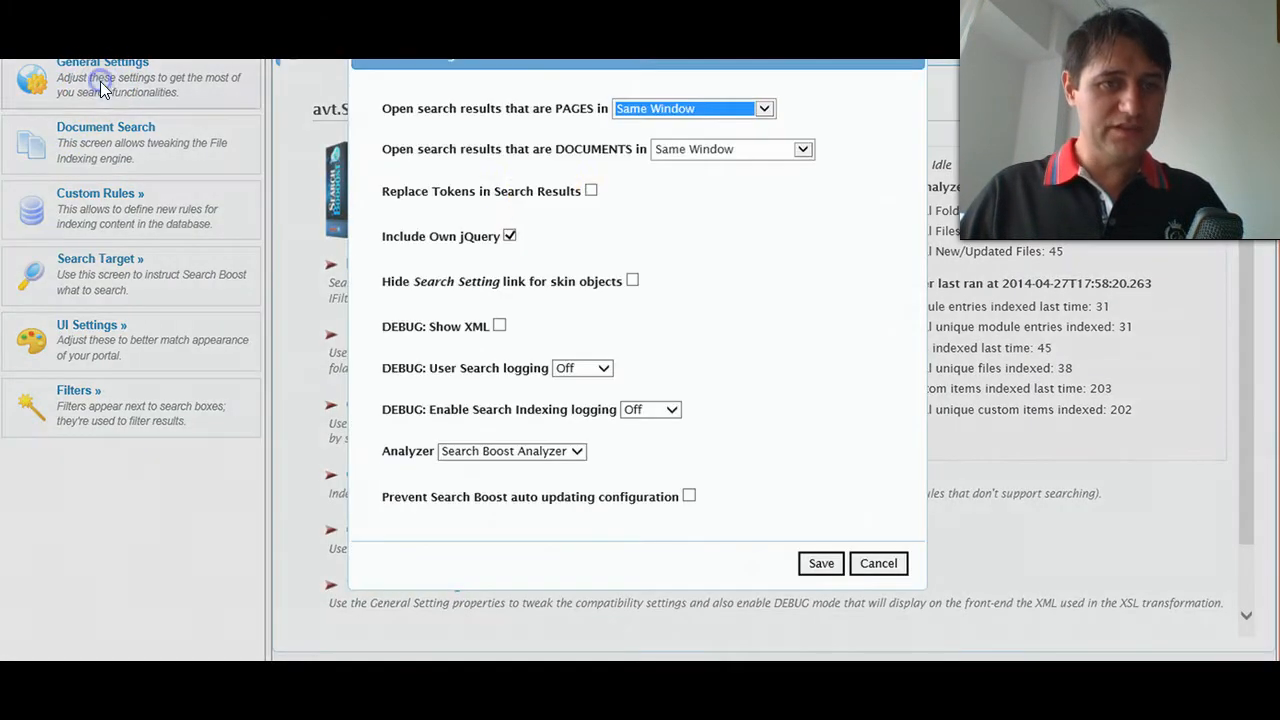
{"action": "left_click", "coordinate": [500, 327]}
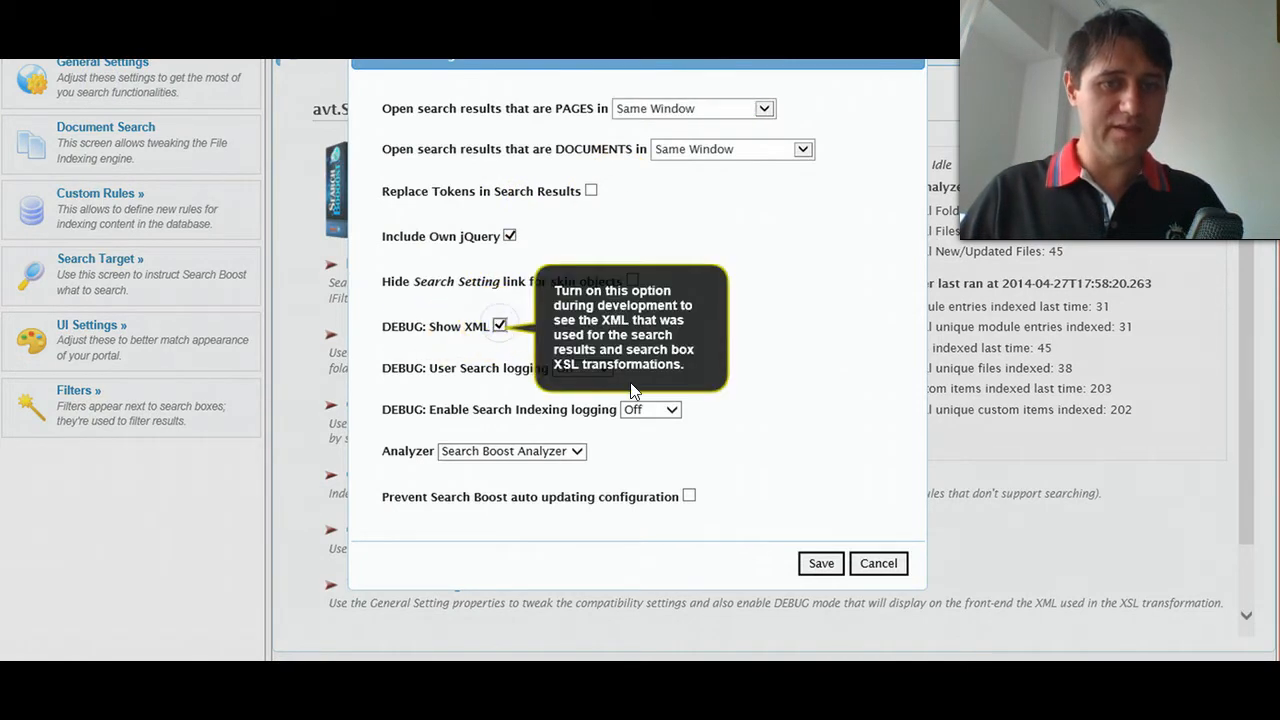
{"action": "left_click", "coordinate": [821, 563]}
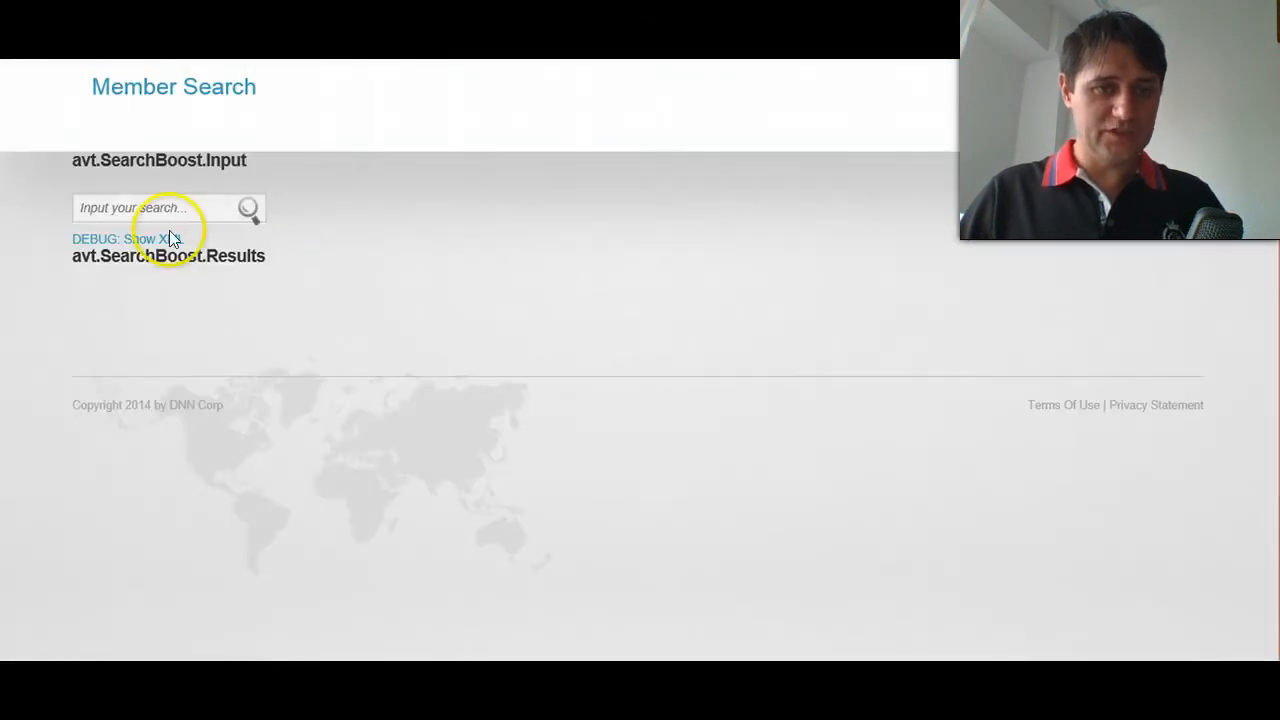
- Search for john on the Member Search page and show the debug XML below the results
{"action": "left_click", "coordinate": [148, 203]}
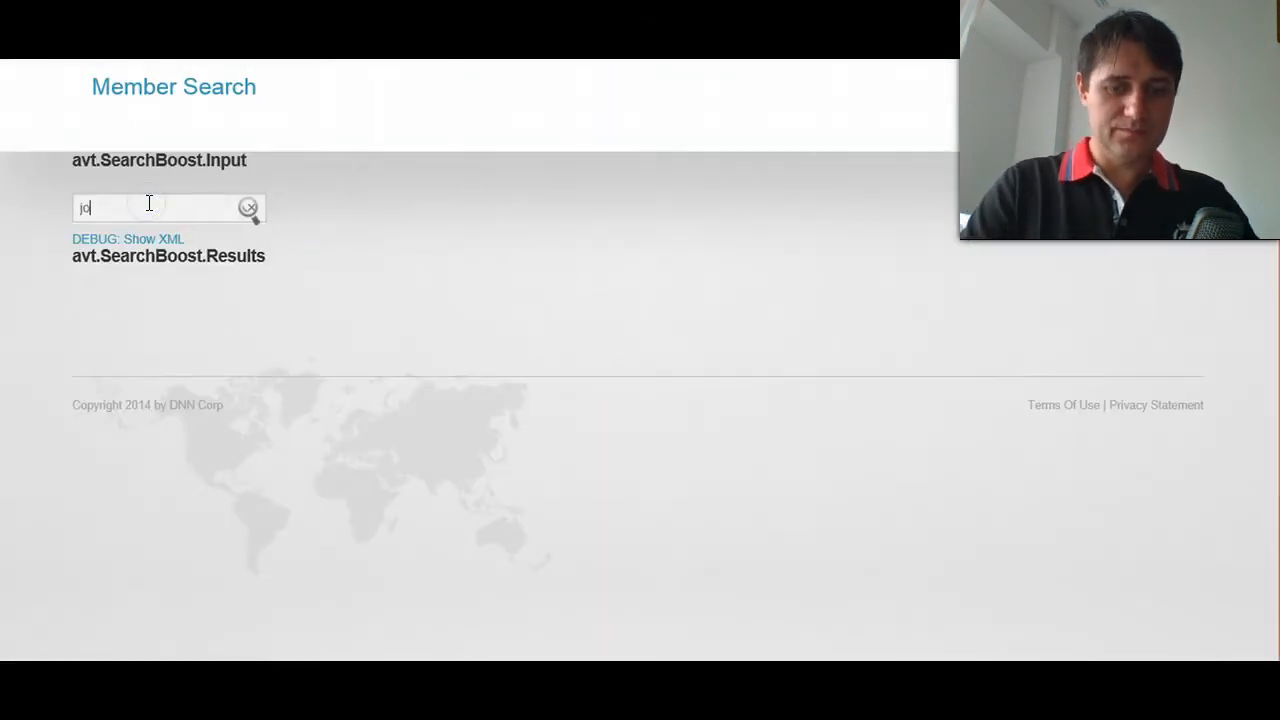
{"action": "key", "text": "Return"}
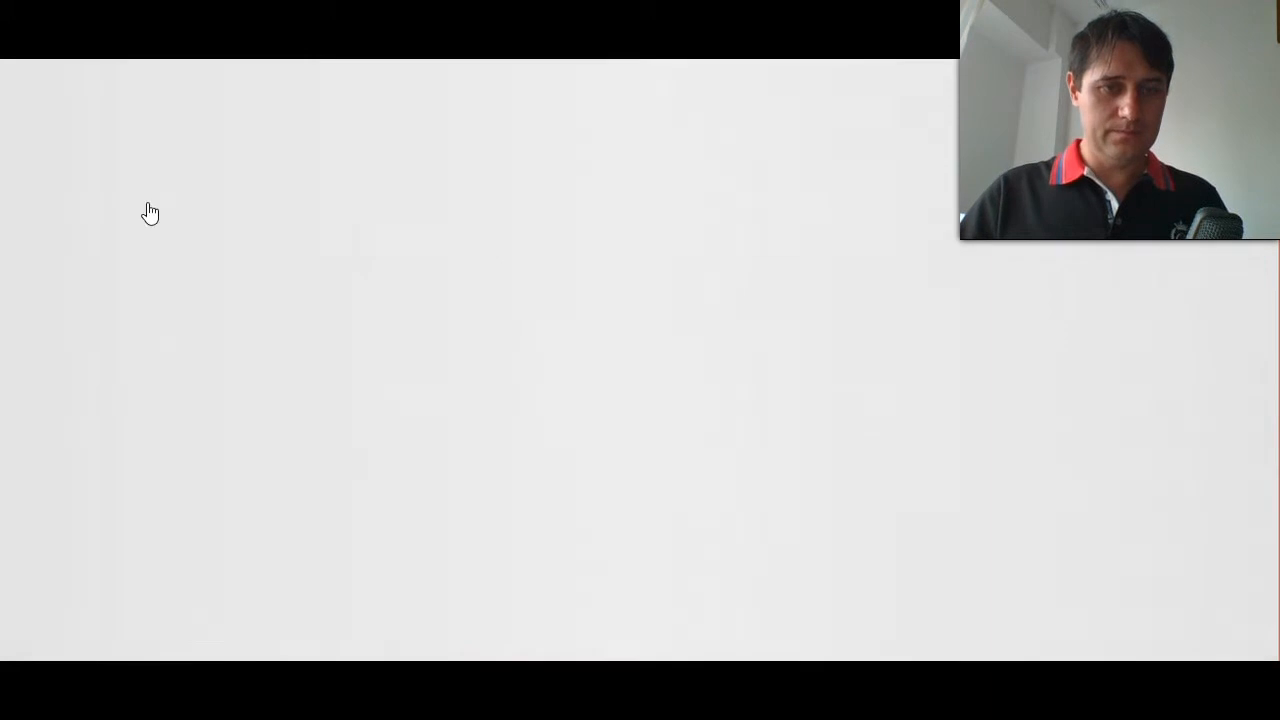
{"action": "scroll", "coordinate": [281, 290], "scroll_direction": "down", "scroll_amount": 10}
{"action": "scroll", "coordinate": [140, 343], "scroll_direction": "down", "scroll_amount": 2}
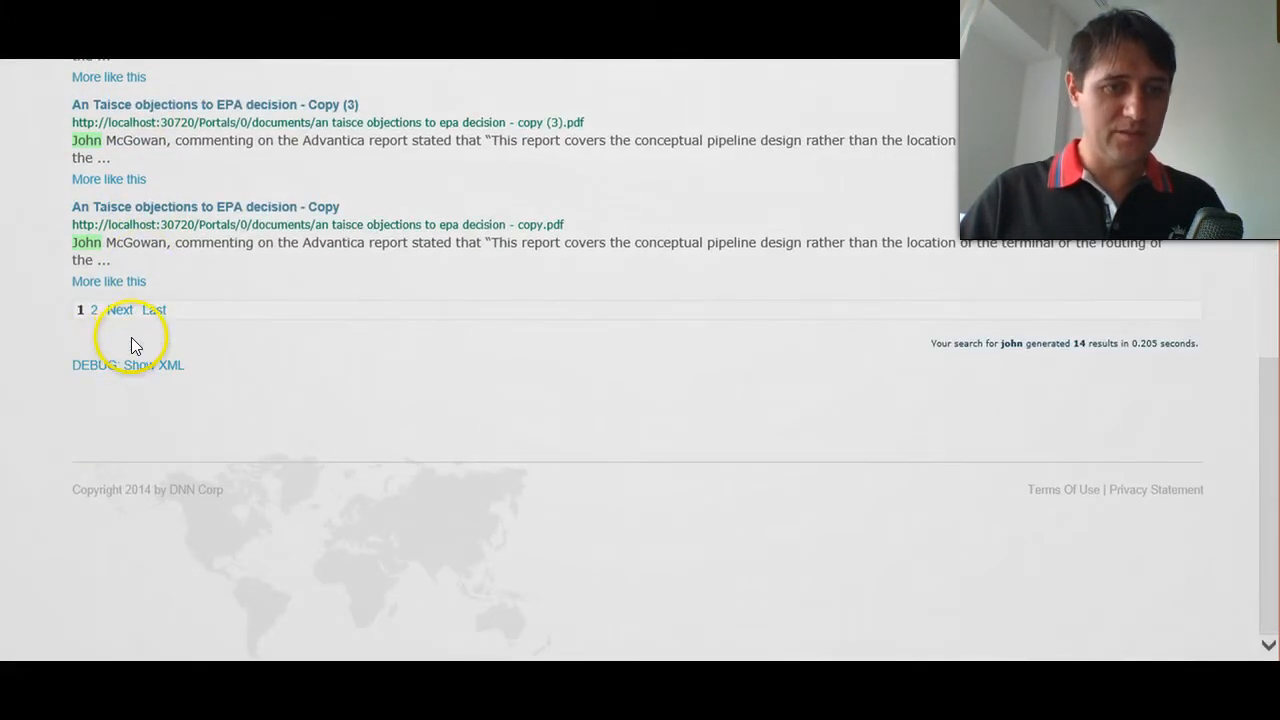
{"action": "left_click", "coordinate": [165, 368]}
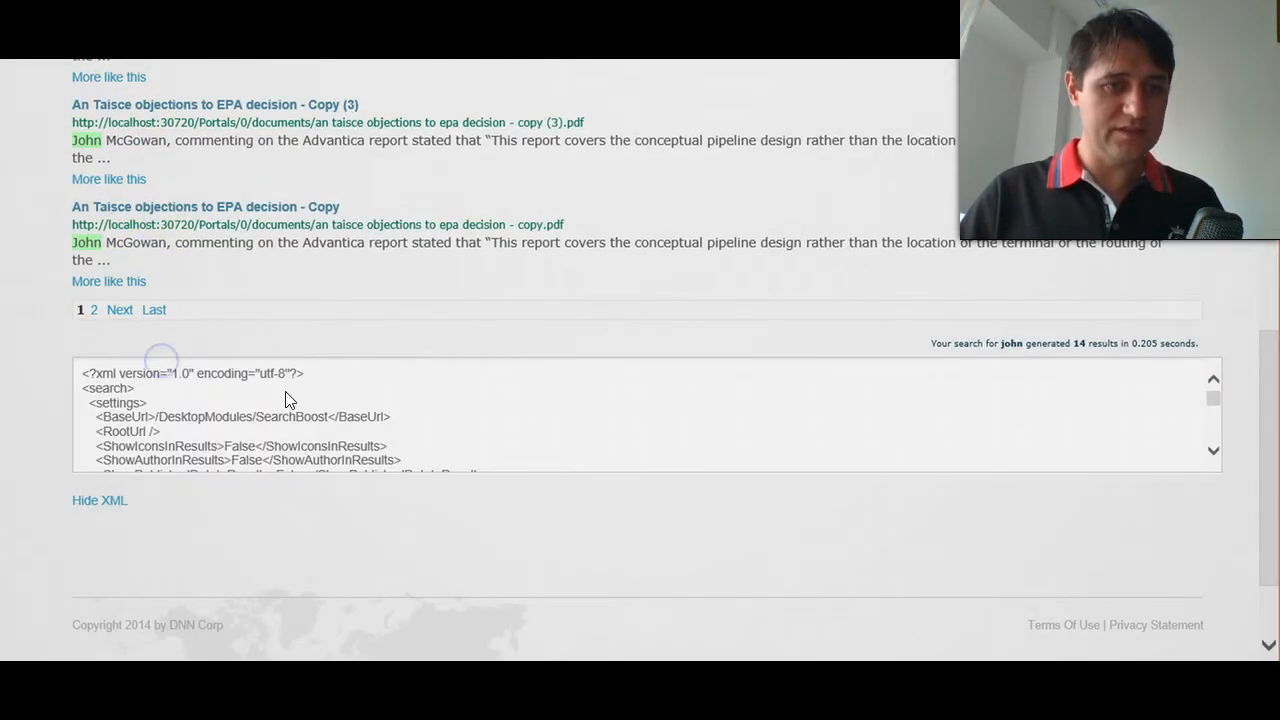
- Examine the settings and summary sections of the debug XML, including the user sort options and search term
{"action": "scroll", "coordinate": [1044, 510], "scroll_direction": "down", "scroll_amount": 1}
{"action": "left_click", "coordinate": [706, 361]}
{"action": "left_click", "coordinate": [259, 309]}
{"action": "scroll", "coordinate": [259, 315], "scroll_direction": "down", "scroll_amount": 5}
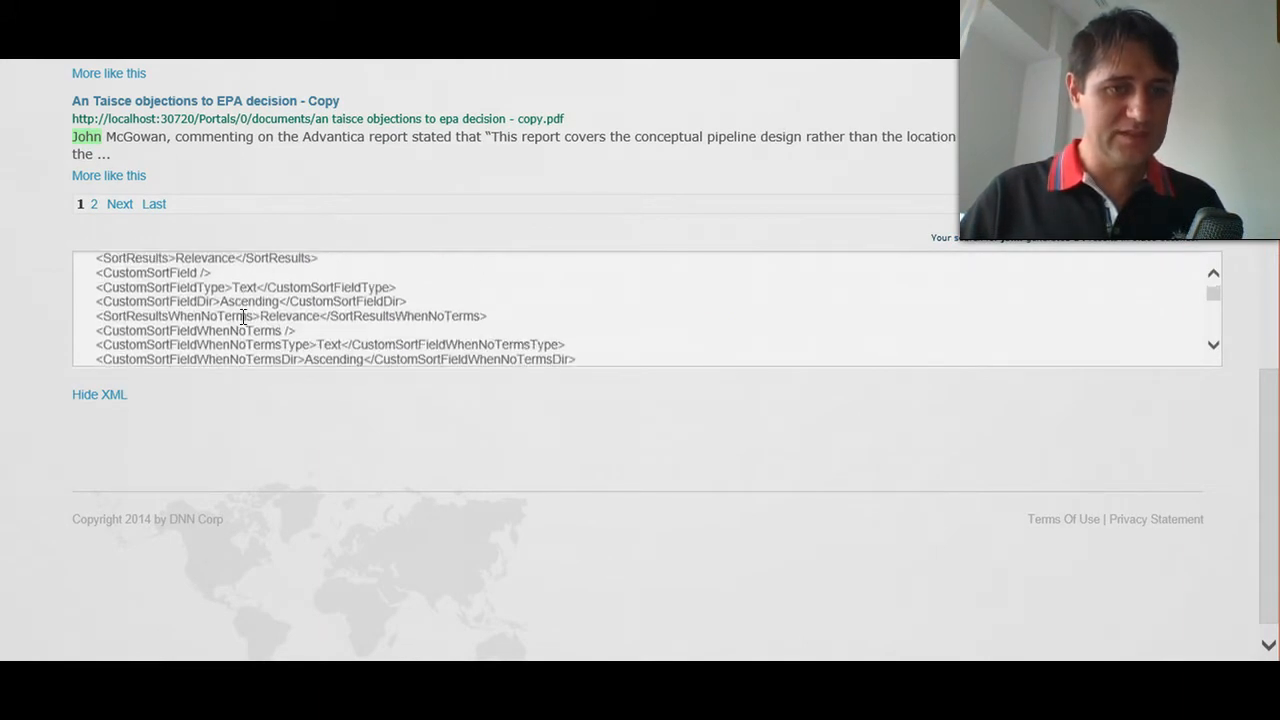
{"action": "scroll", "coordinate": [240, 318], "scroll_direction": "down", "scroll_amount": 1}
{"action": "left_click", "coordinate": [143, 268]}
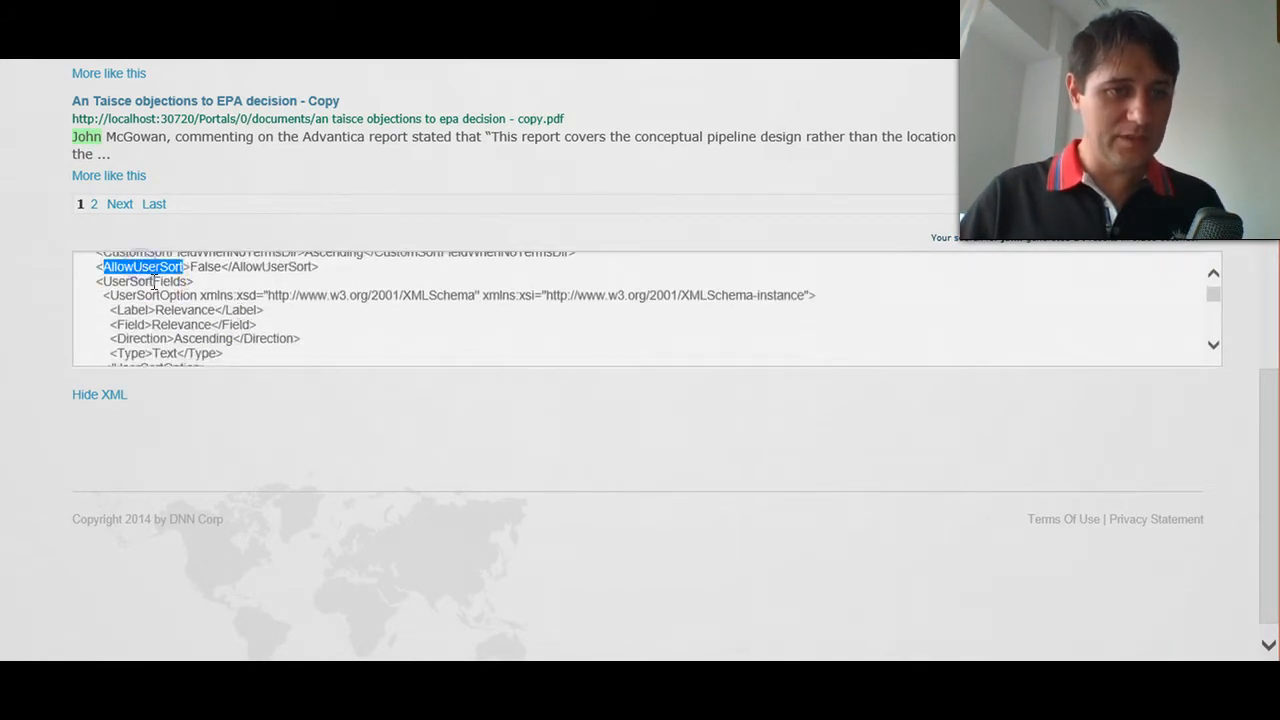
{"action": "scroll", "coordinate": [148, 280], "scroll_direction": "down", "scroll_amount": 2}
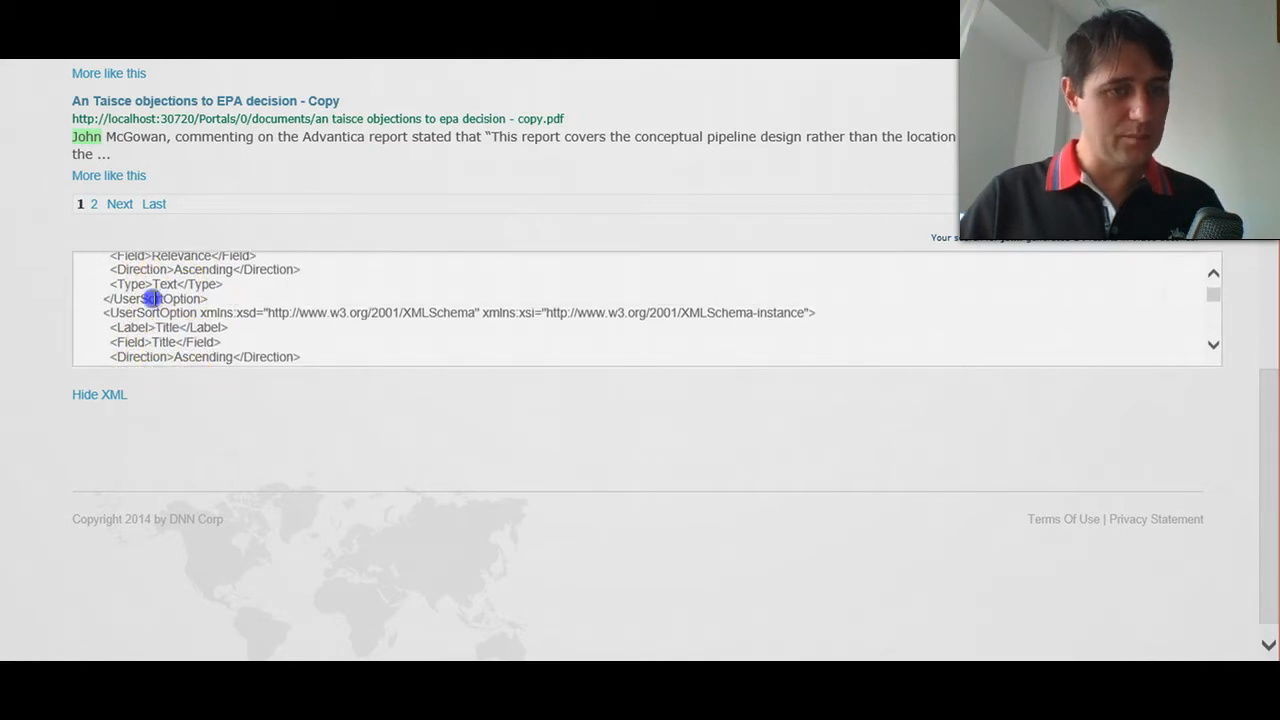
{"action": "scroll", "coordinate": [150, 298], "scroll_direction": "down", "scroll_amount": 4}
{"action": "left_click", "coordinate": [114, 334]}
{"action": "scroll", "coordinate": [115, 337], "scroll_direction": "down", "scroll_amount": 2}
{"action": "scroll", "coordinate": [115, 337], "scroll_direction": "down", "scroll_amount": 10}
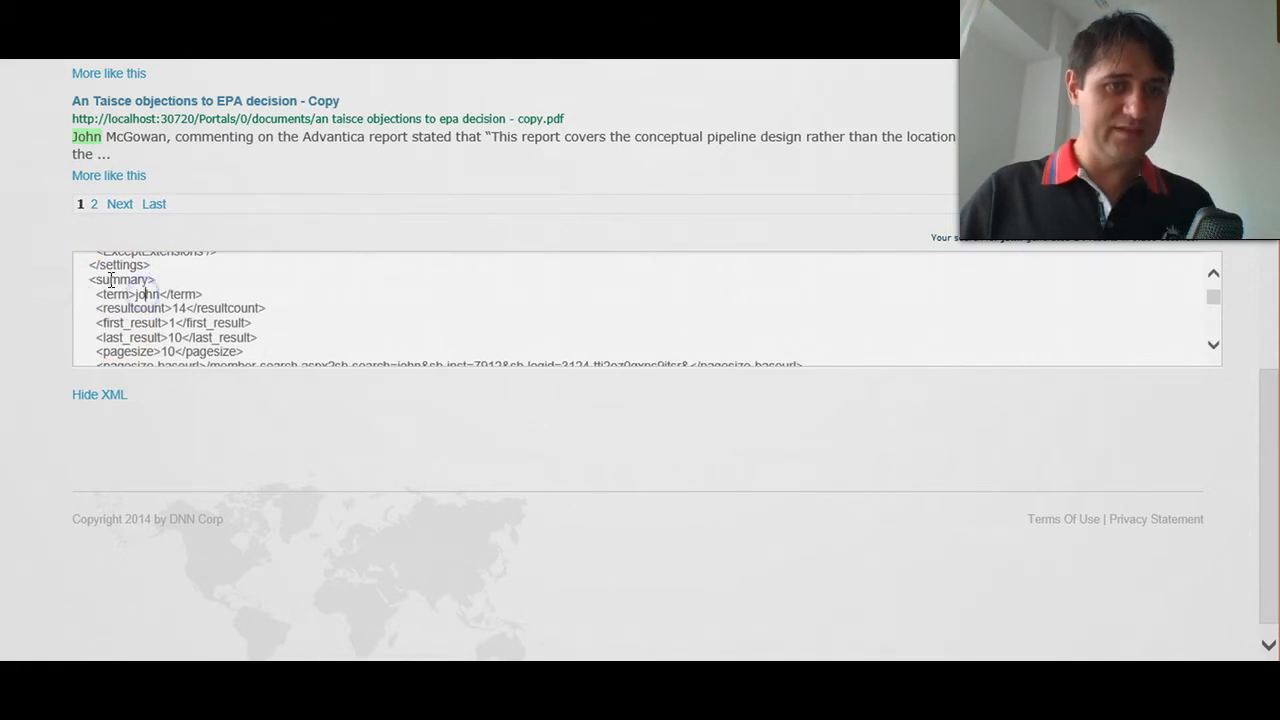
{"action": "scroll", "coordinate": [182, 312], "scroll_direction": "down", "scroll_amount": 4}
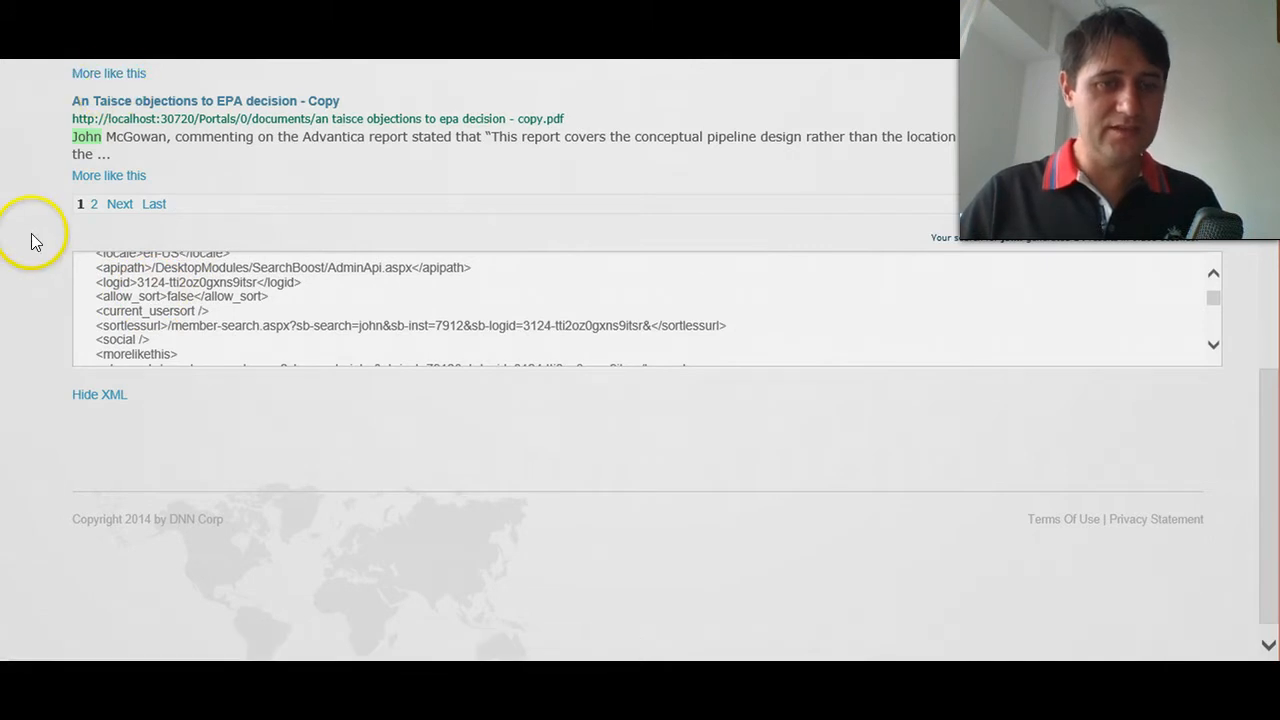
- Examine the first result node in the debug XML, from its author and description to its title, URLs and roles
{"action": "scroll", "coordinate": [172, 320], "scroll_direction": "down", "scroll_amount": 6}
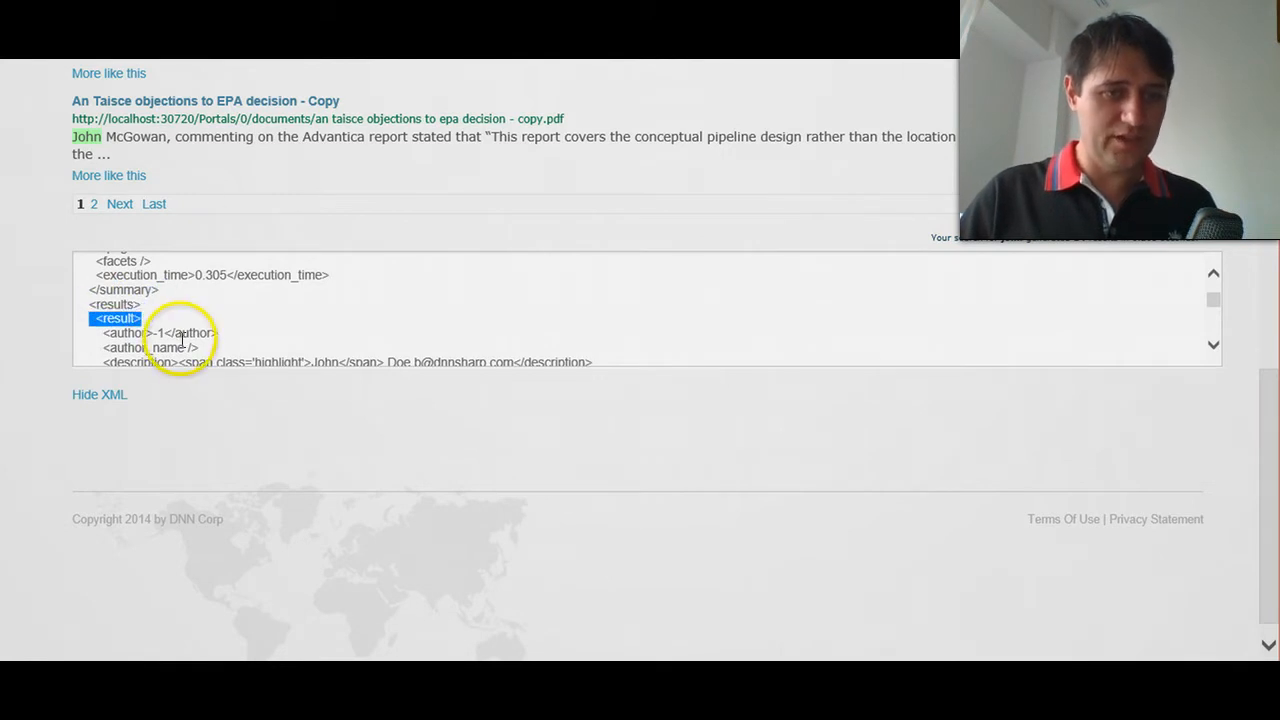
{"action": "scroll", "coordinate": [180, 342], "scroll_direction": "down", "scroll_amount": 3}
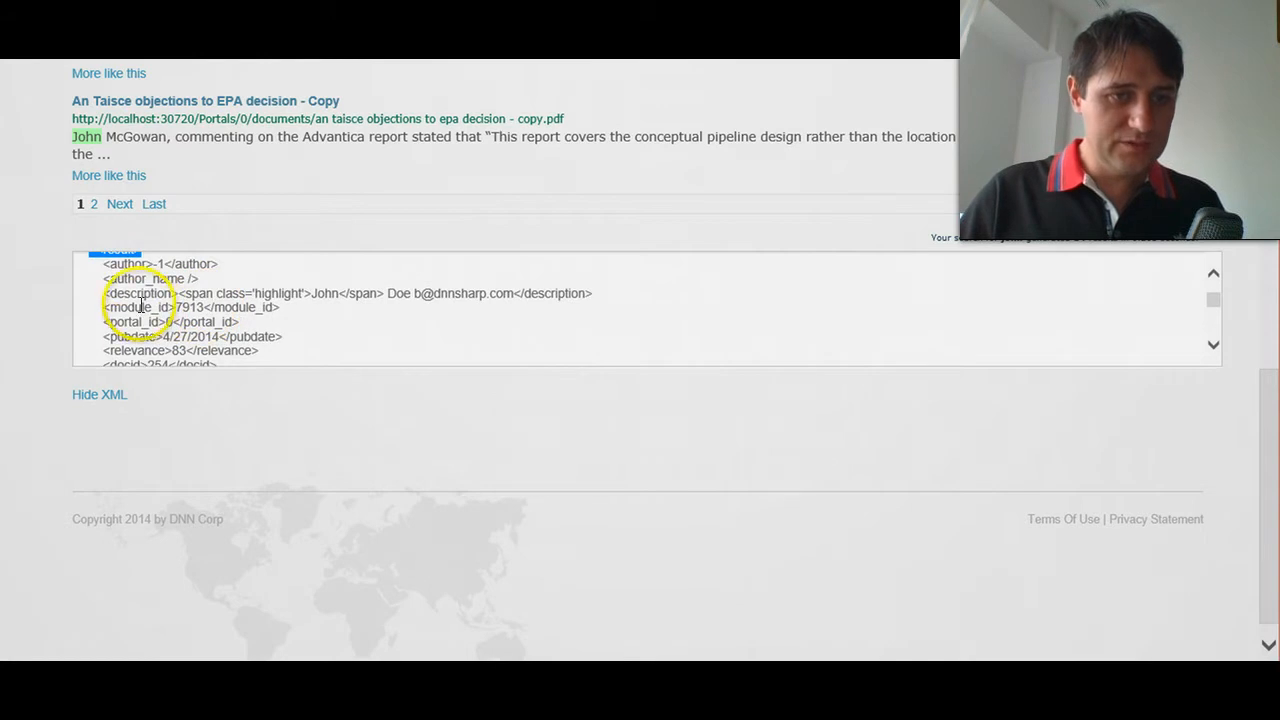
{"action": "scroll", "coordinate": [123, 283], "scroll_direction": "down", "scroll_amount": 4}
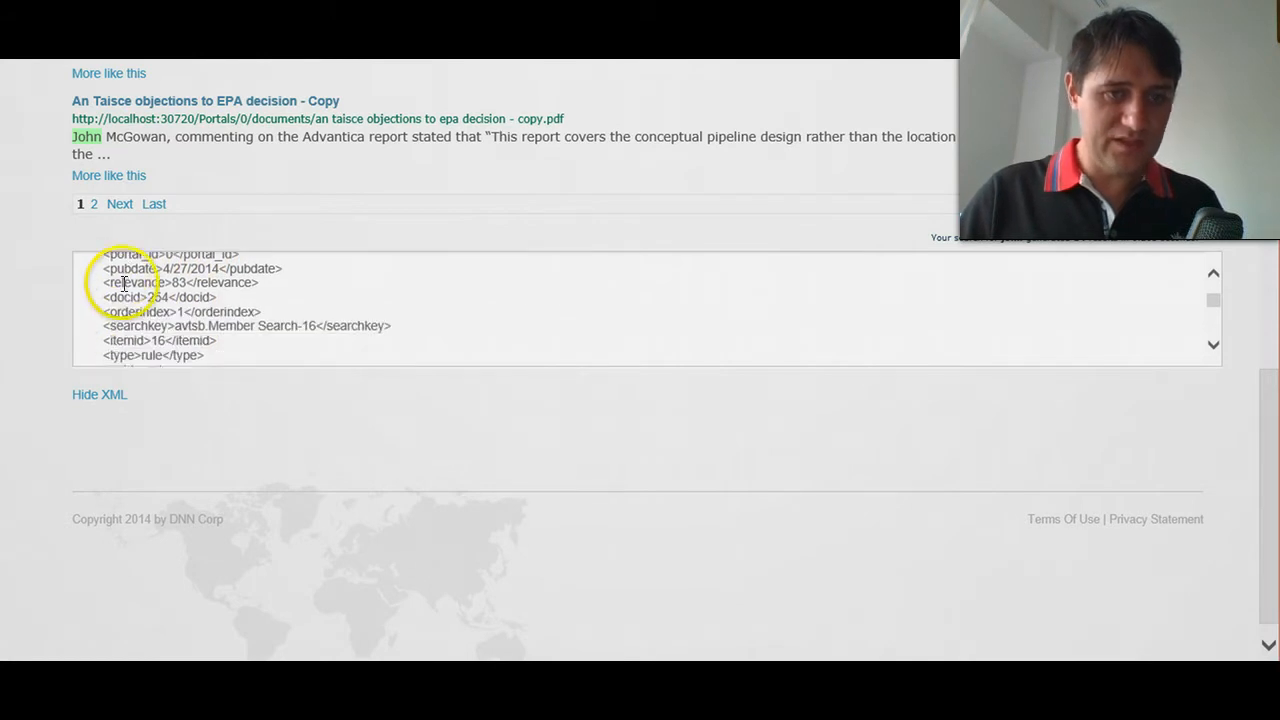
{"action": "scroll", "coordinate": [132, 300], "scroll_direction": "down", "scroll_amount": 1}
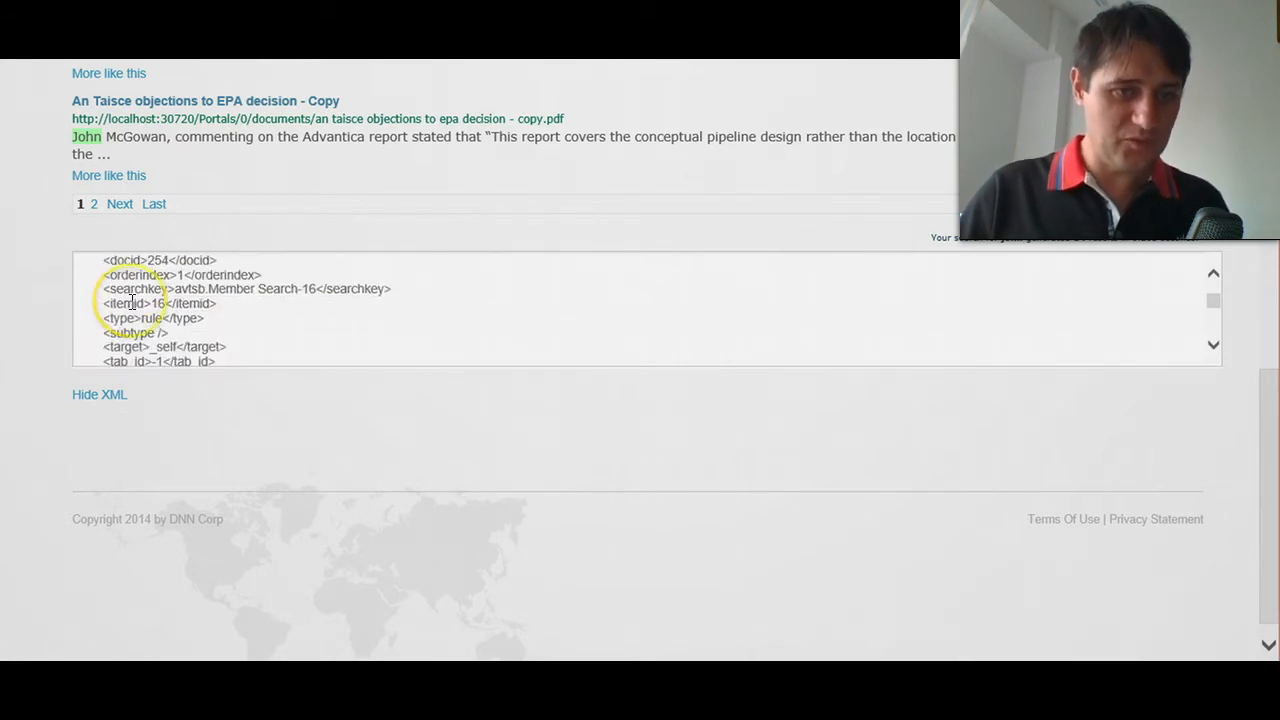
{"action": "scroll", "coordinate": [141, 310], "scroll_direction": "down", "scroll_amount": 5}
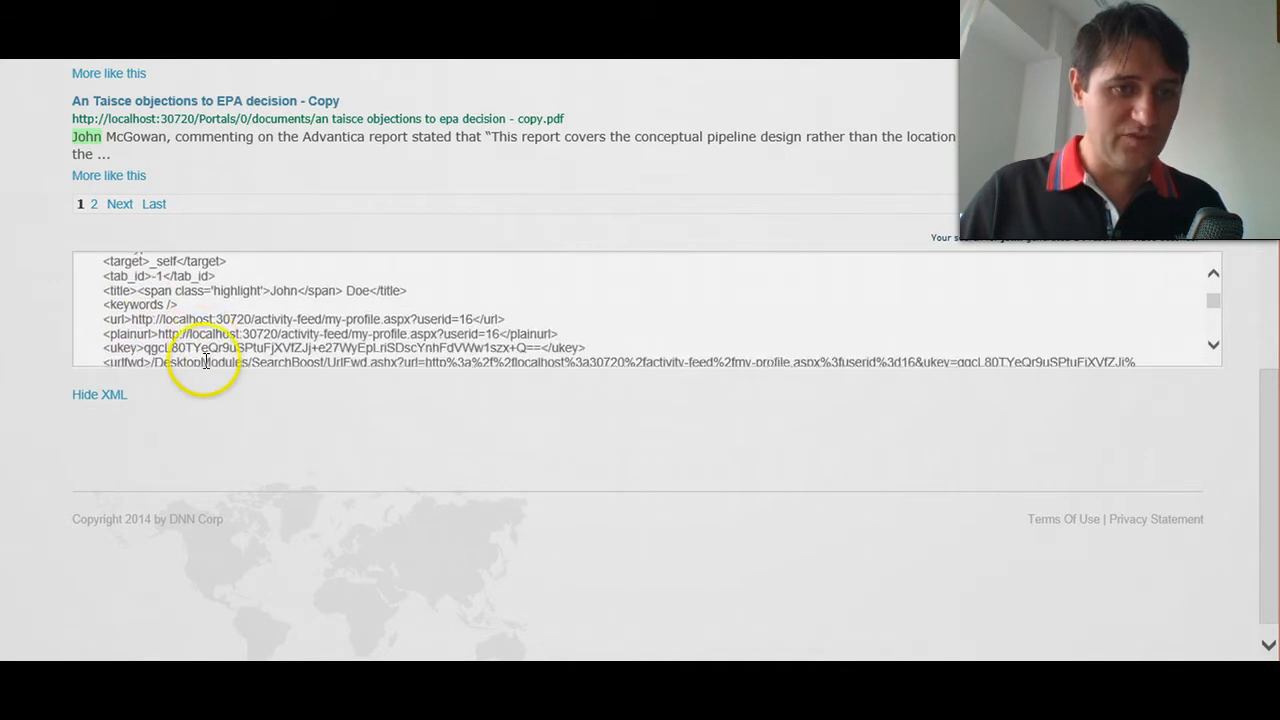
{"action": "scroll", "coordinate": [205, 361], "scroll_direction": "down", "scroll_amount": 1}
{"action": "scroll", "coordinate": [205, 350], "scroll_direction": "down", "scroll_amount": 4}
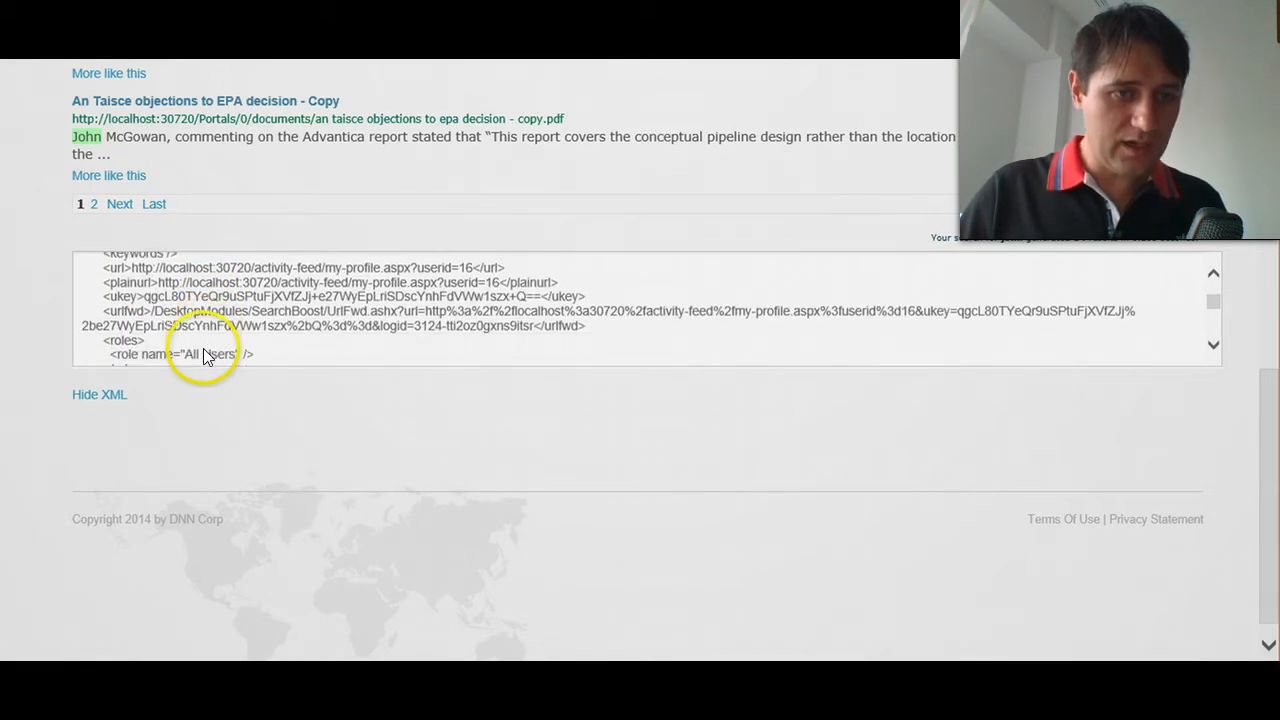
{"action": "scroll", "coordinate": [205, 350], "scroll_direction": "up", "scroll_amount": 5}
{"action": "scroll", "coordinate": [205, 350], "scroll_direction": "up", "scroll_amount": 4}
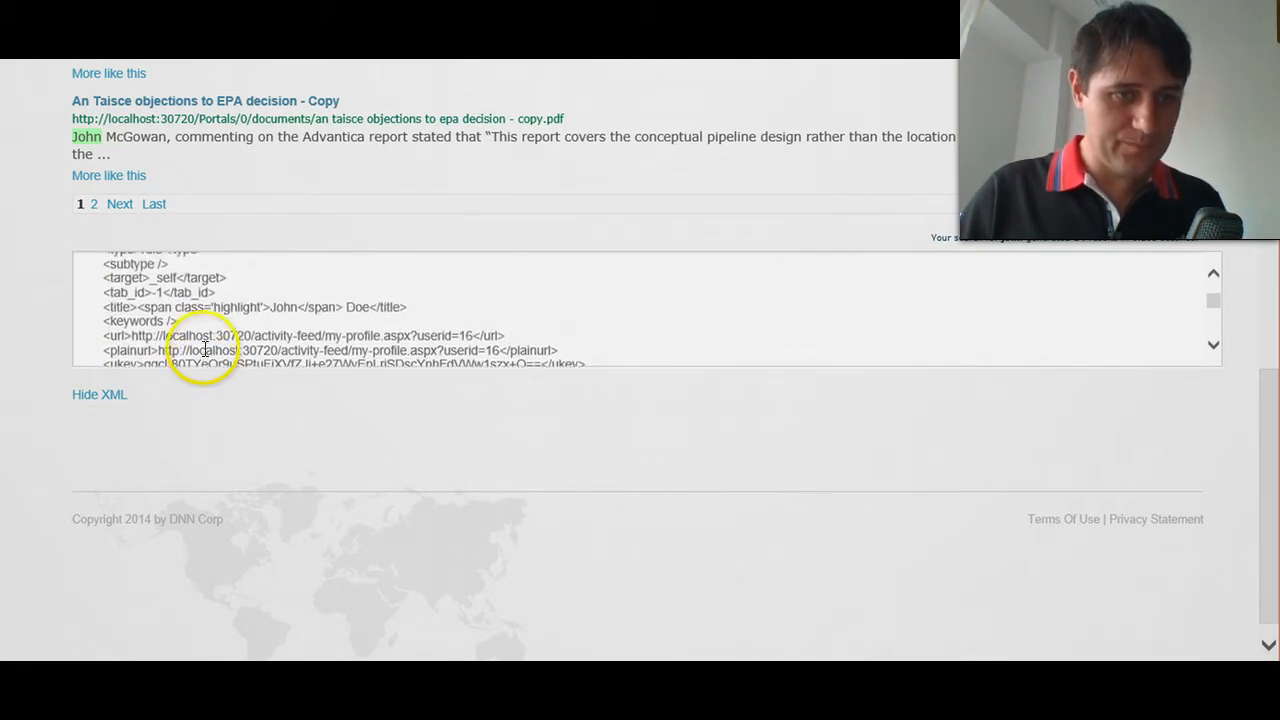
{"action": "scroll", "coordinate": [237, 343], "scroll_direction": "up", "scroll_amount": 5}
{"action": "scroll", "coordinate": [230, 350], "scroll_direction": "up", "scroll_amount": 5}
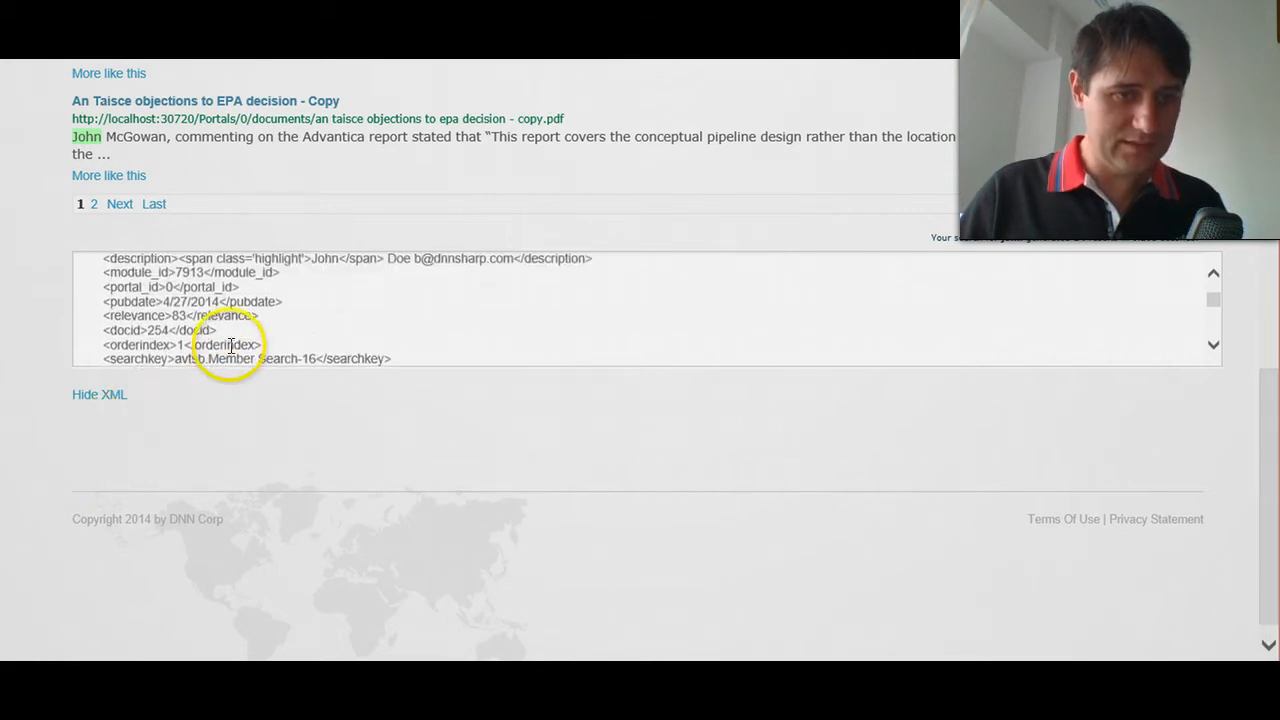
{"action": "left_click", "coordinate": [252, 418]}
{"action": "left_click", "coordinate": [324, 288]}
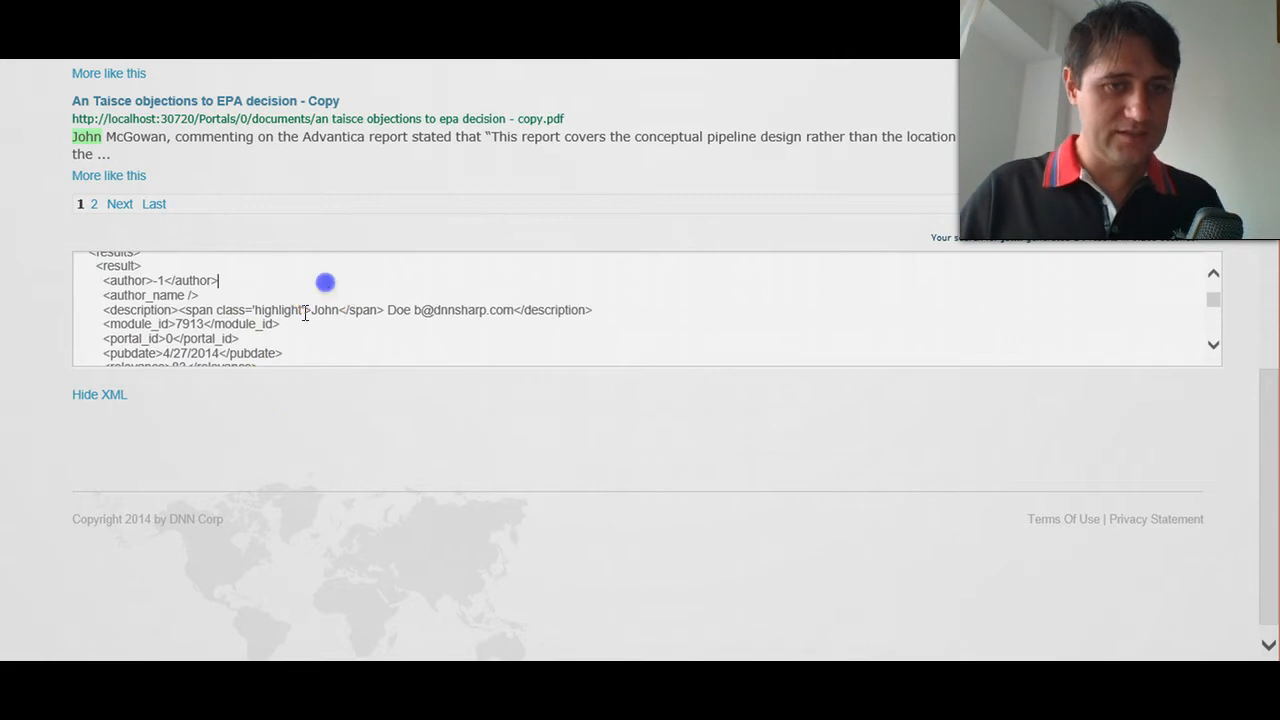
- Find the first result's data block in the debug XML and highlight it with its UserId field
{"action": "scroll", "coordinate": [206, 266], "scroll_direction": "down", "scroll_amount": 3}
{"action": "scroll", "coordinate": [166, 317], "scroll_direction": "up", "scroll_amount": 1}
{"action": "scroll", "coordinate": [173, 257], "scroll_direction": "down", "scroll_amount": 1}
{"action": "scroll", "coordinate": [173, 257], "scroll_direction": "down", "scroll_amount": 1}
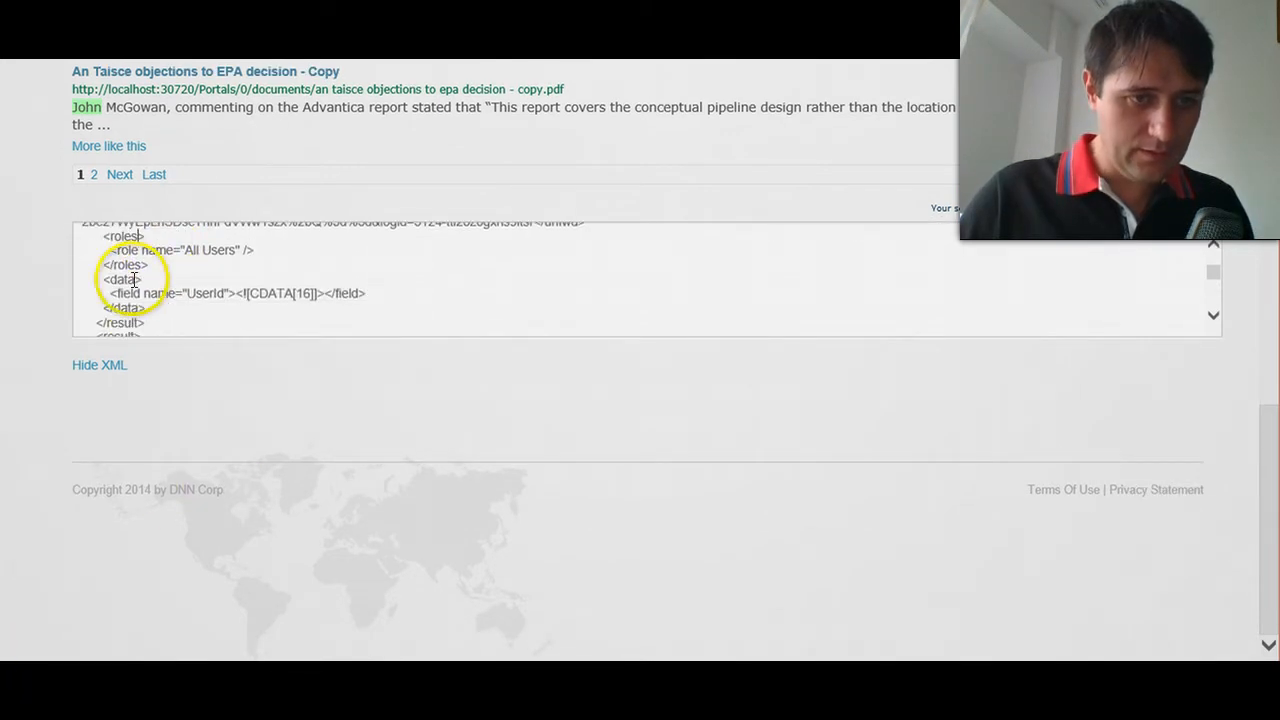
{"action": "double_click", "coordinate": [121, 280]}
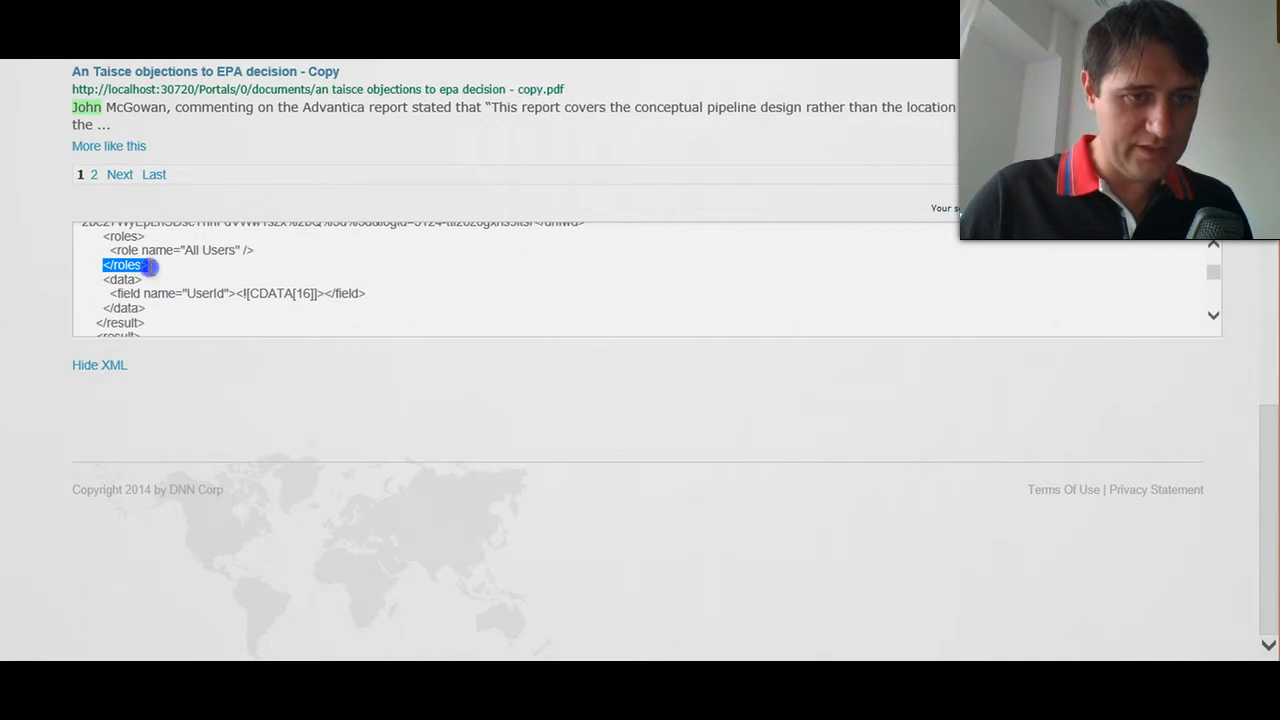
{"action": "left_click_drag", "start_coordinate": [100, 277], "coordinate": [177, 308]}
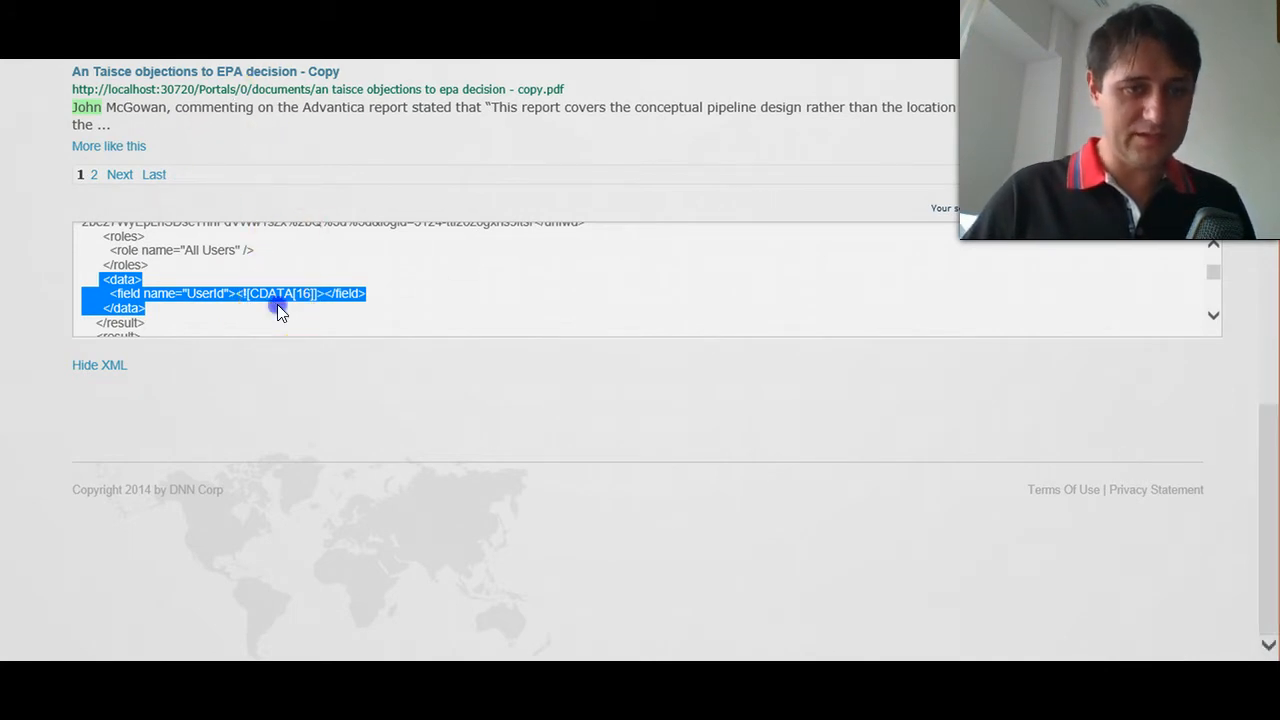
{"action": "left_click", "coordinate": [278, 304]}
{"action": "left_click", "coordinate": [210, 293]}
{"action": "left_click", "coordinate": [182, 313]}
{"action": "left_click_drag", "start_coordinate": [197, 300], "coordinate": [127, 285]}
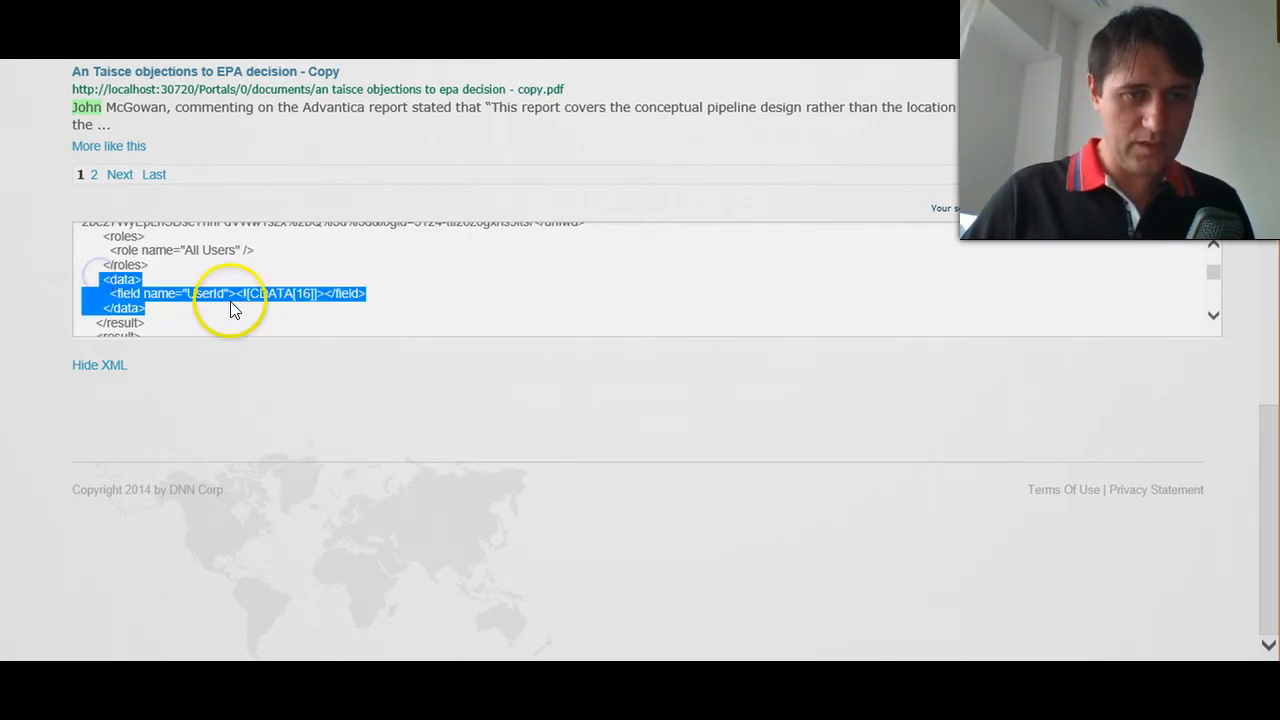
- Examine the second result's data fields in the debug XML, highlighting AvatarUrl, Cell, Country and UserId
{"action": "scroll", "coordinate": [217, 294], "scroll_direction": "down", "scroll_amount": 5}
{"action": "scroll", "coordinate": [220, 302], "scroll_direction": "down", "scroll_amount": 8}
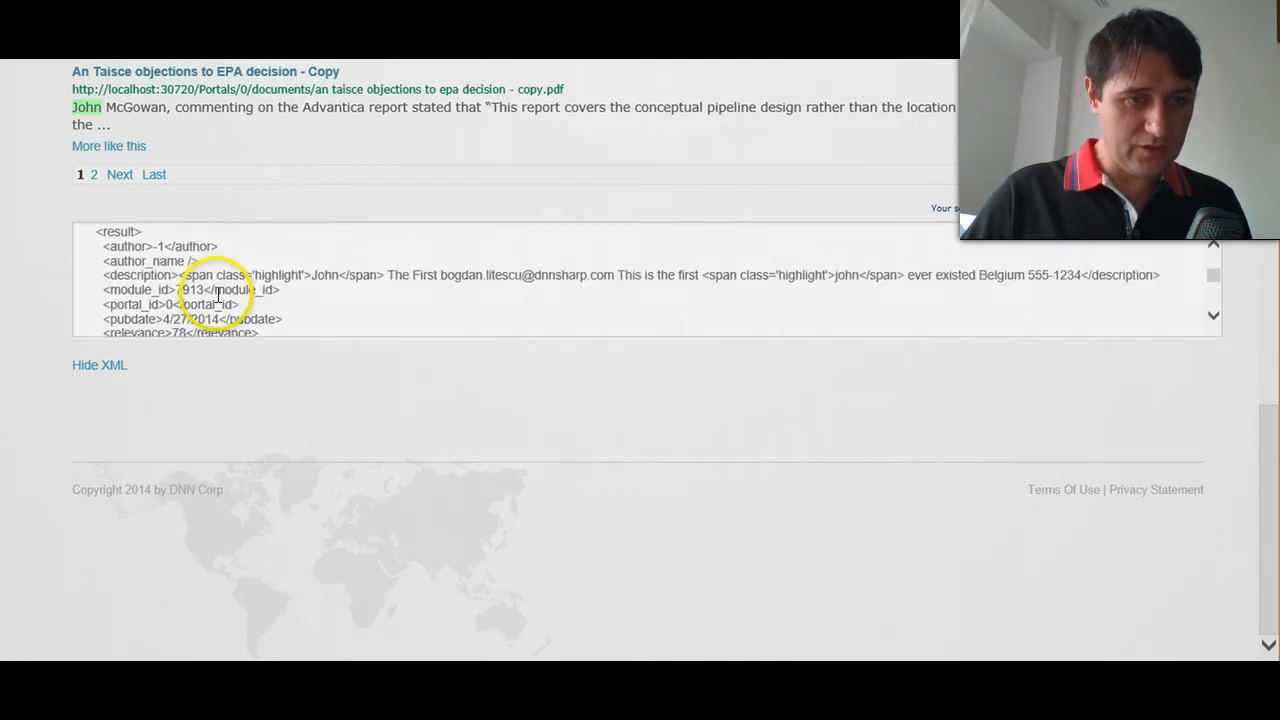
{"action": "scroll", "coordinate": [217, 302], "scroll_direction": "down", "scroll_amount": 2}
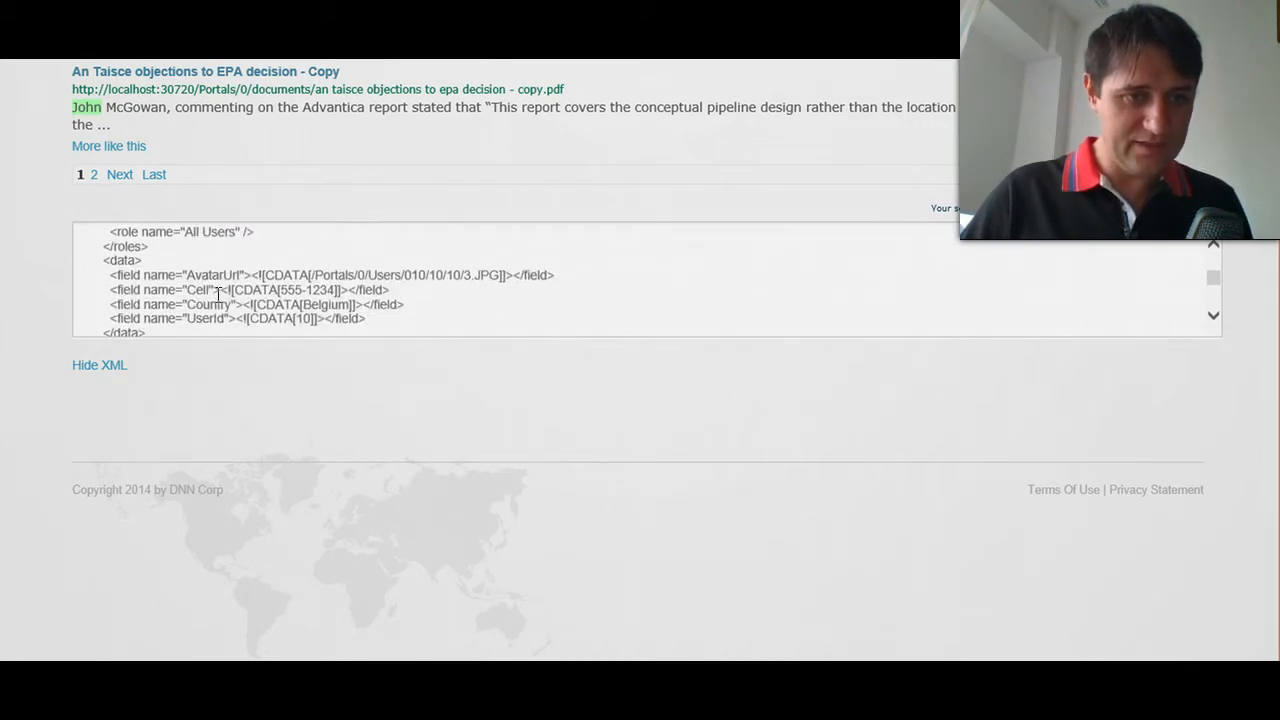
{"action": "left_click_drag", "start_coordinate": [108, 274], "coordinate": [408, 320]}
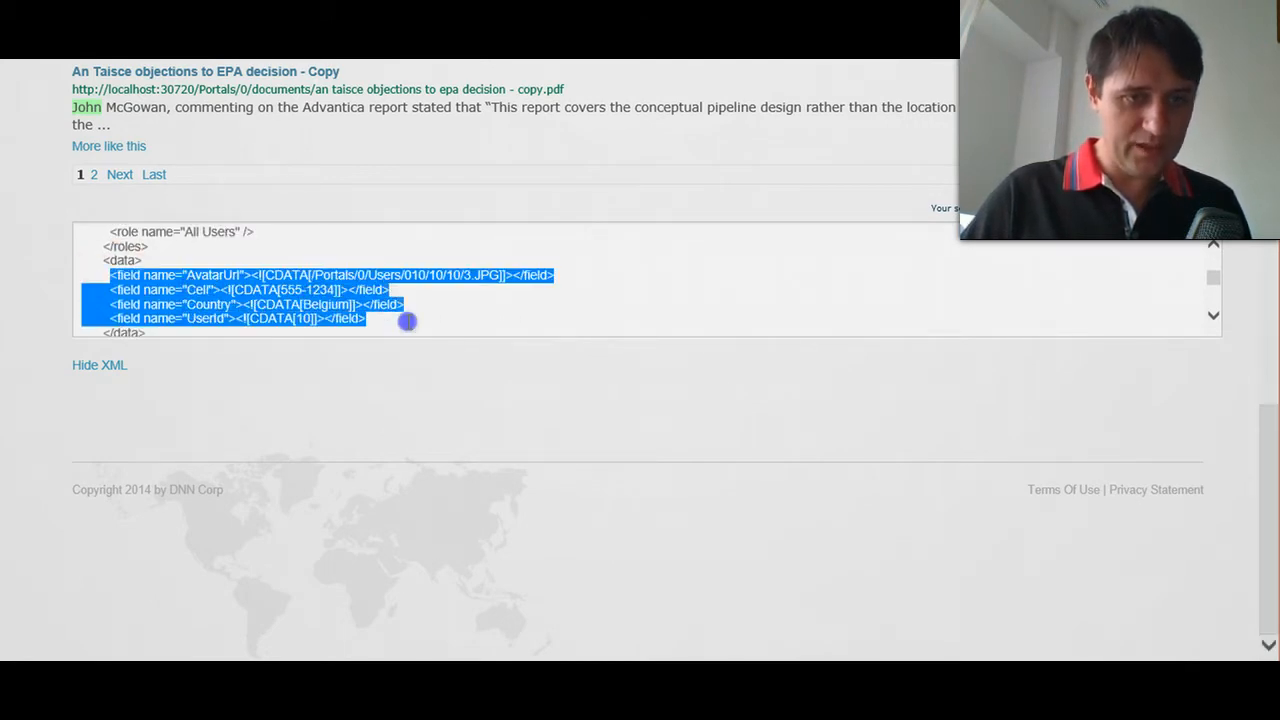
{"action": "left_click", "coordinate": [408, 320]}
{"action": "double_click", "coordinate": [210, 276]}
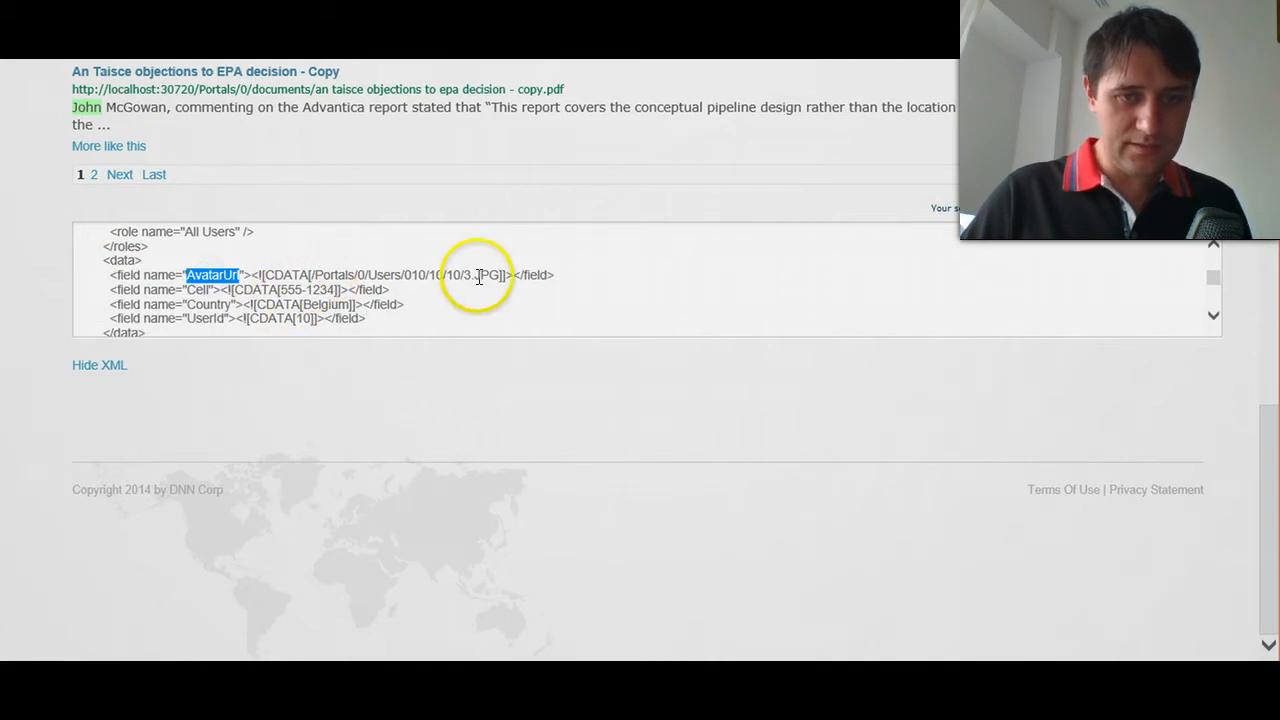
{"action": "double_click", "coordinate": [198, 290]}
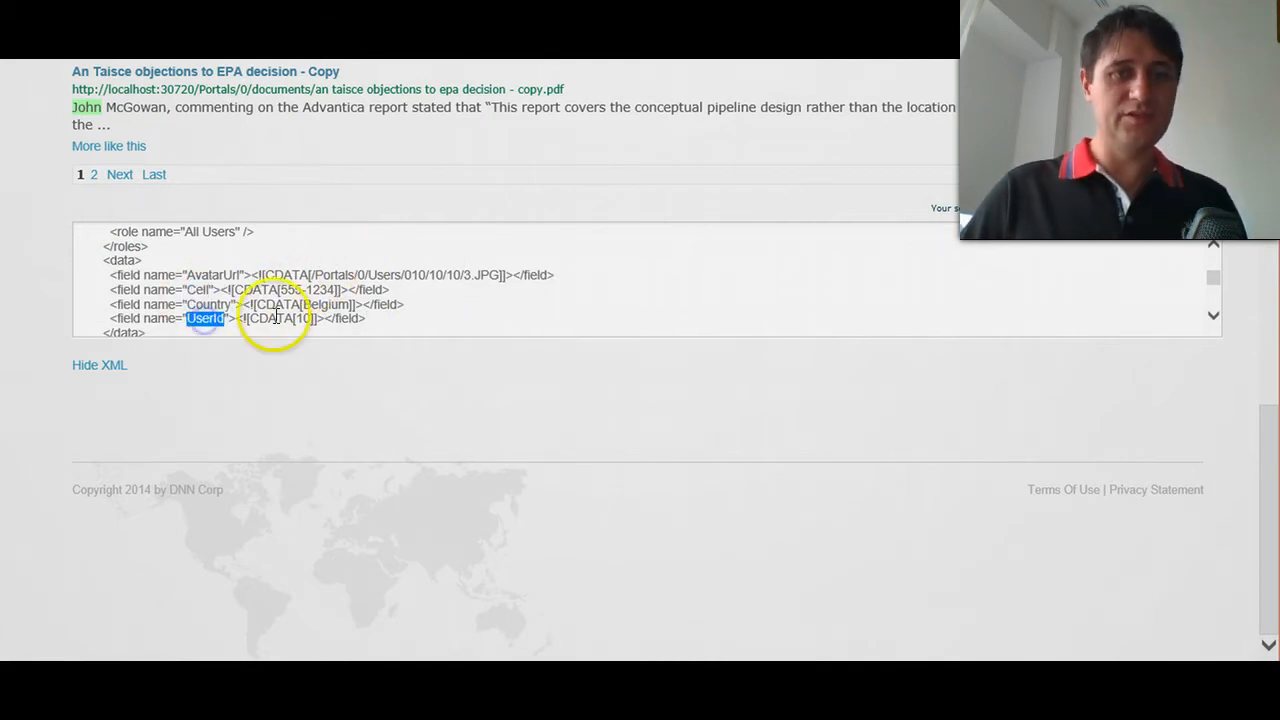
{"action": "left_click_drag", "start_coordinate": [370, 321], "coordinate": [112, 285]}
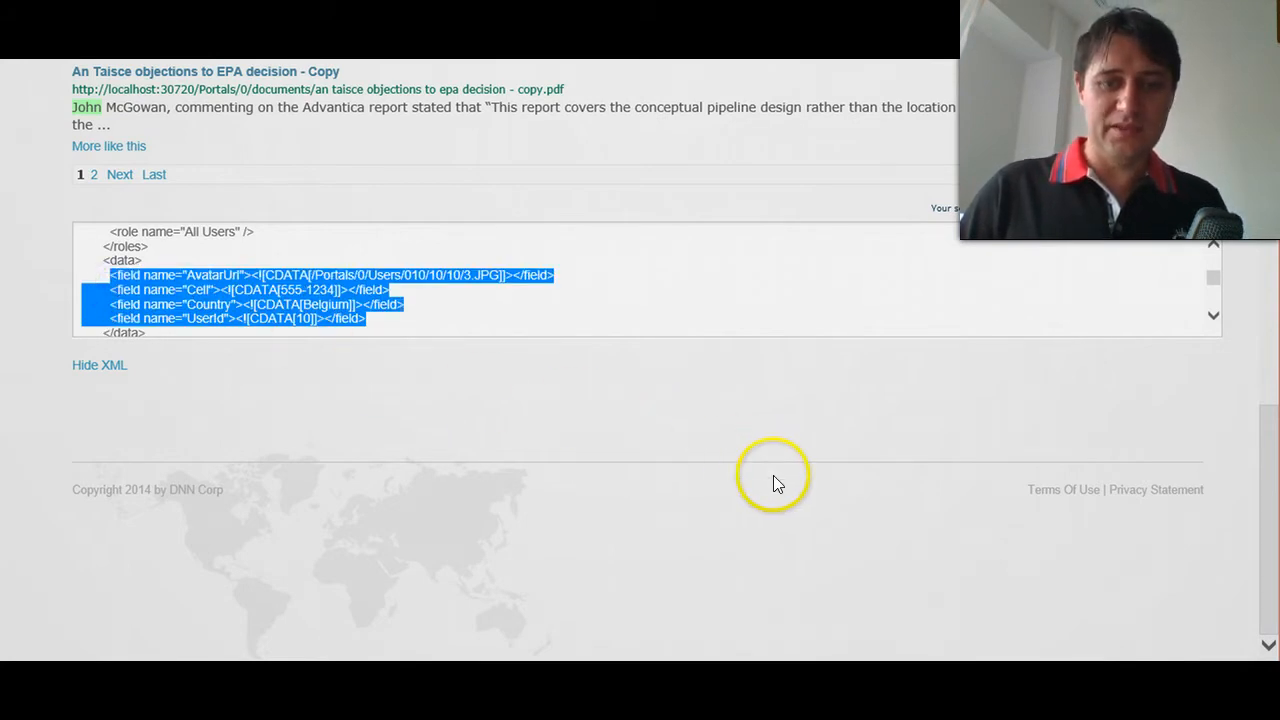
{"action": "left_click", "coordinate": [787, 521]}
- Switch to File Explorer, open the Members template's main XSL file in the text editor, and reduce the font size
{"action": "key", "text": "alt+Tab"}
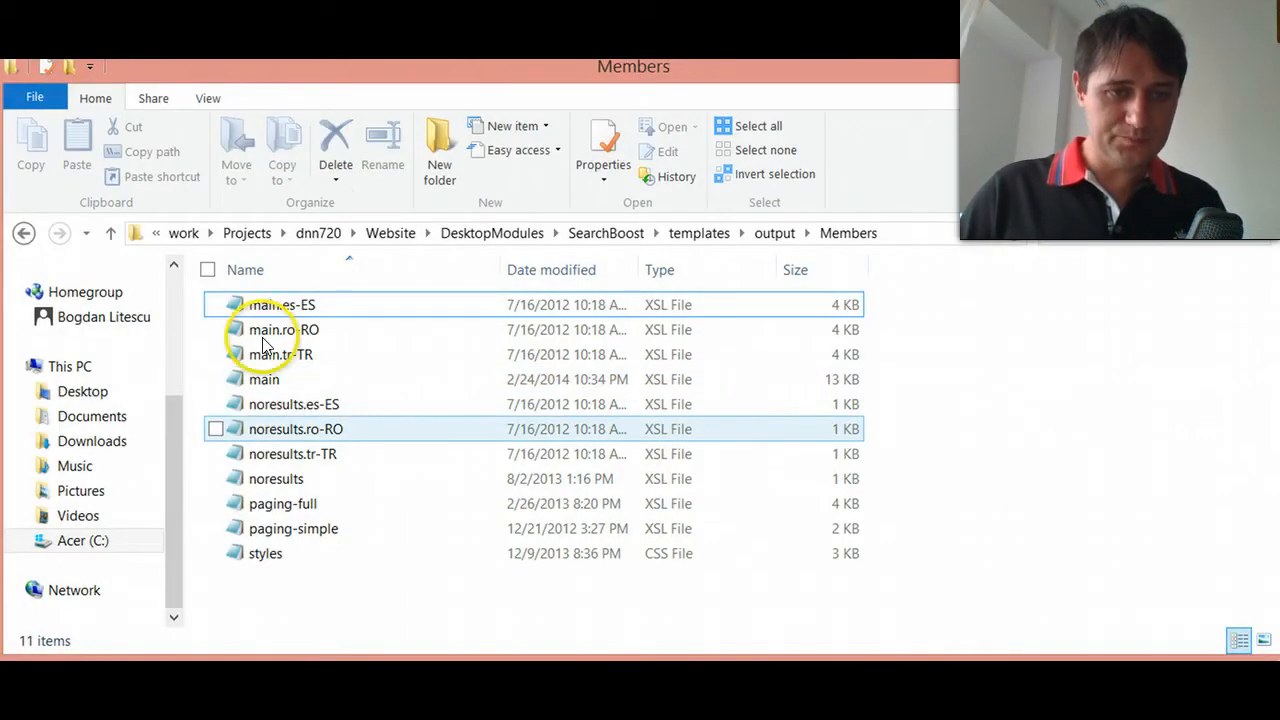
{"action": "left_click", "coordinate": [264, 386]}
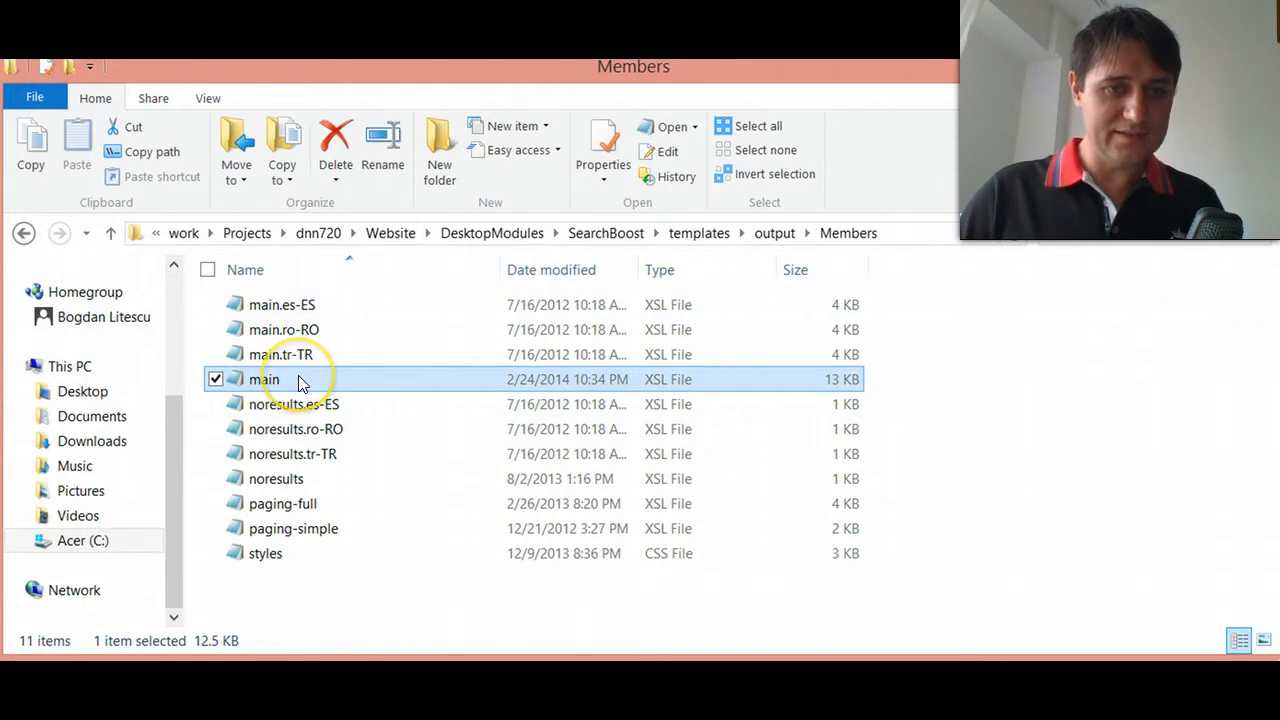
{"action": "right_click", "coordinate": [301, 379]}
{"action": "left_click", "coordinate": [180, 45]}
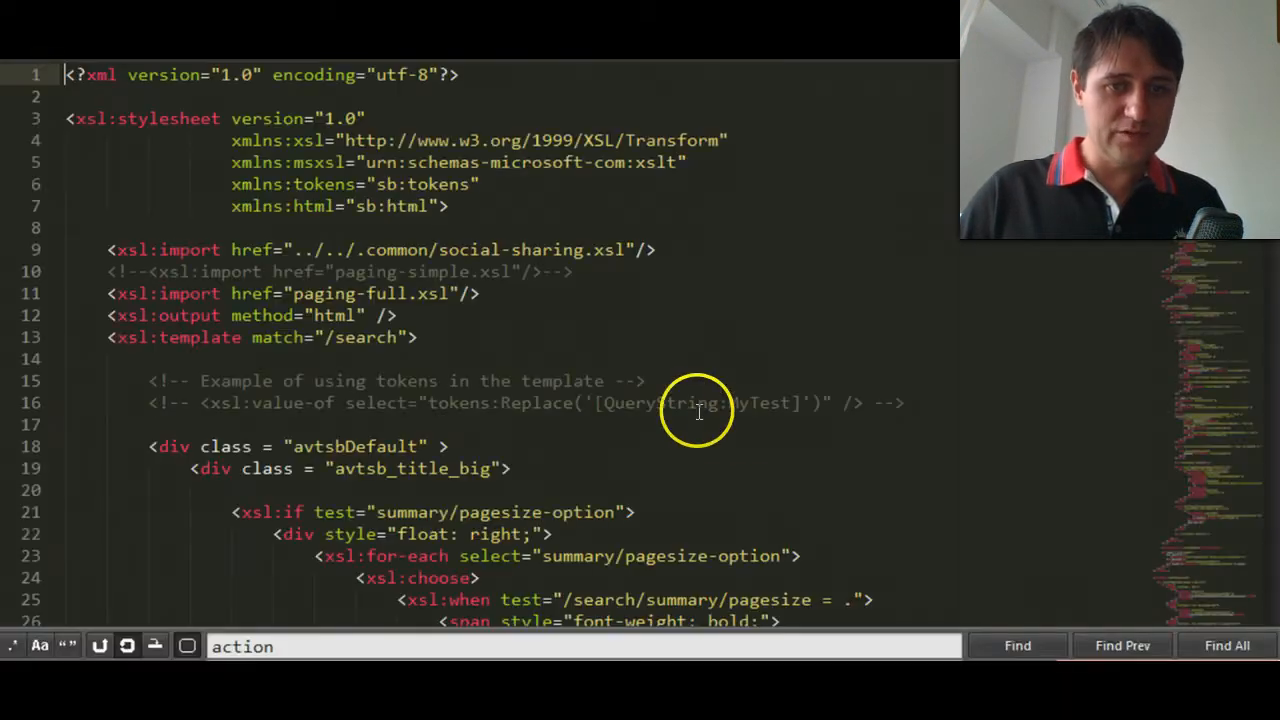
{"action": "left_click", "coordinate": [593, 280]}
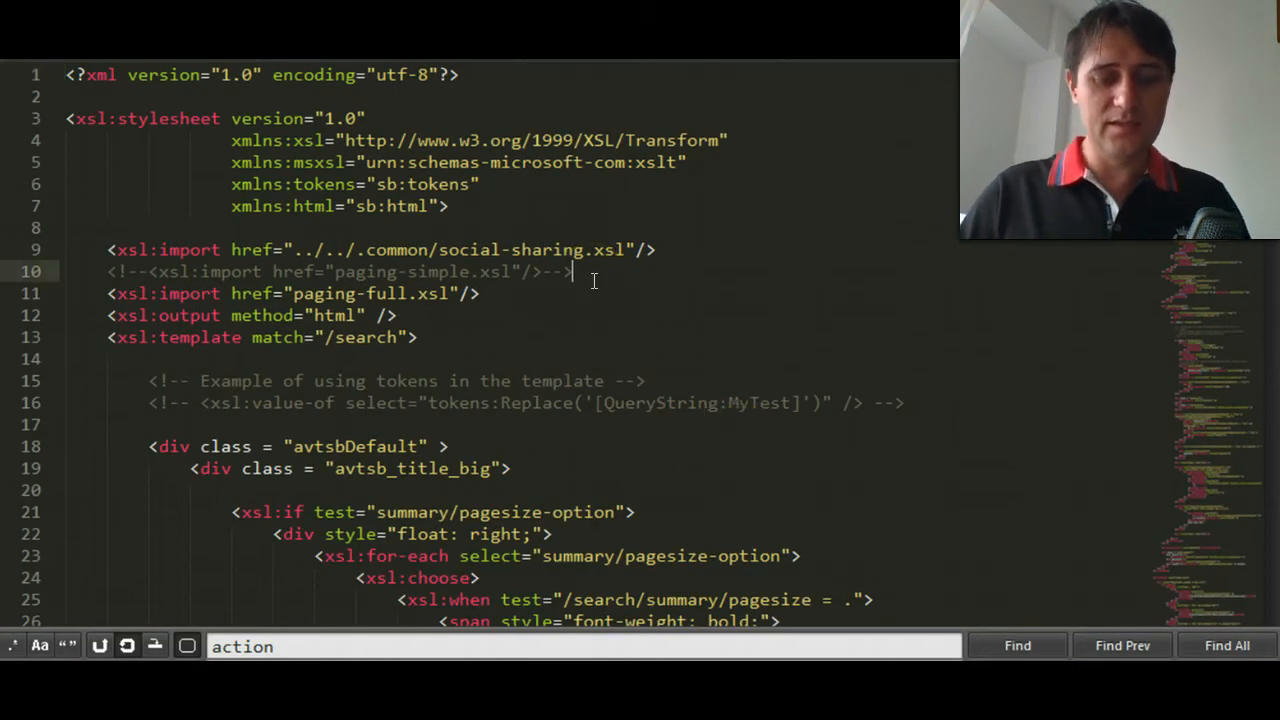
{"action": "key", "text": "ctrl+minus"}
{"action": "key", "text": "ctrl+minus"}
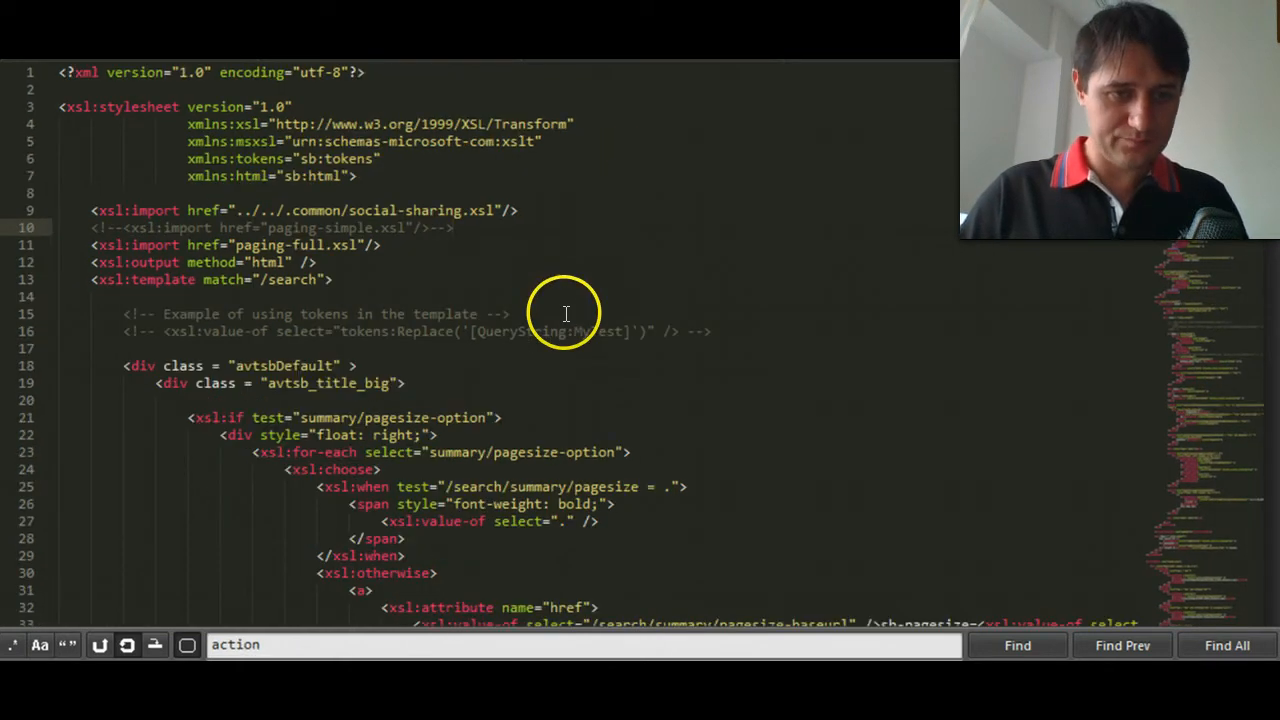
- Examine the results loop in the main template, highlighting the commented samples for outputting a data field and an image source
{"action": "left_click", "coordinate": [511, 328]}
{"action": "scroll", "coordinate": [500, 460], "scroll_direction": "down", "scroll_amount": 20}
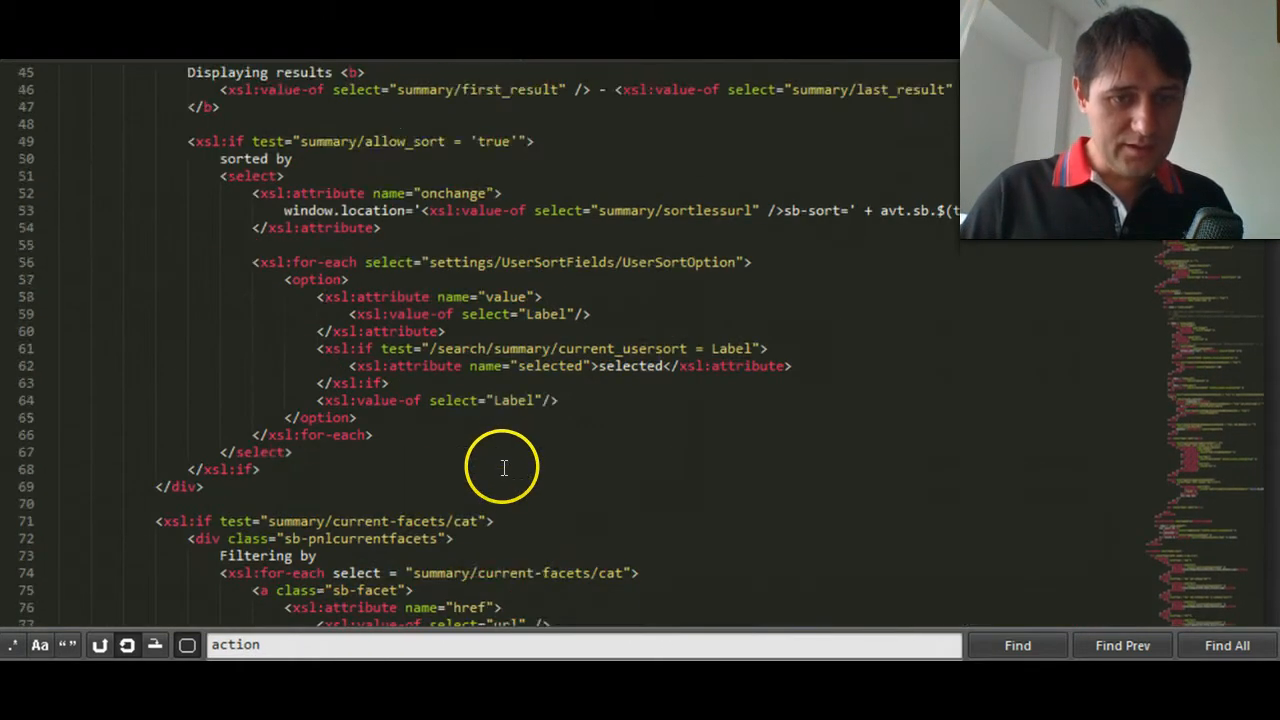
{"action": "scroll", "coordinate": [489, 480], "scroll_direction": "down", "scroll_amount": 13}
{"action": "left_click", "coordinate": [605, 365]}
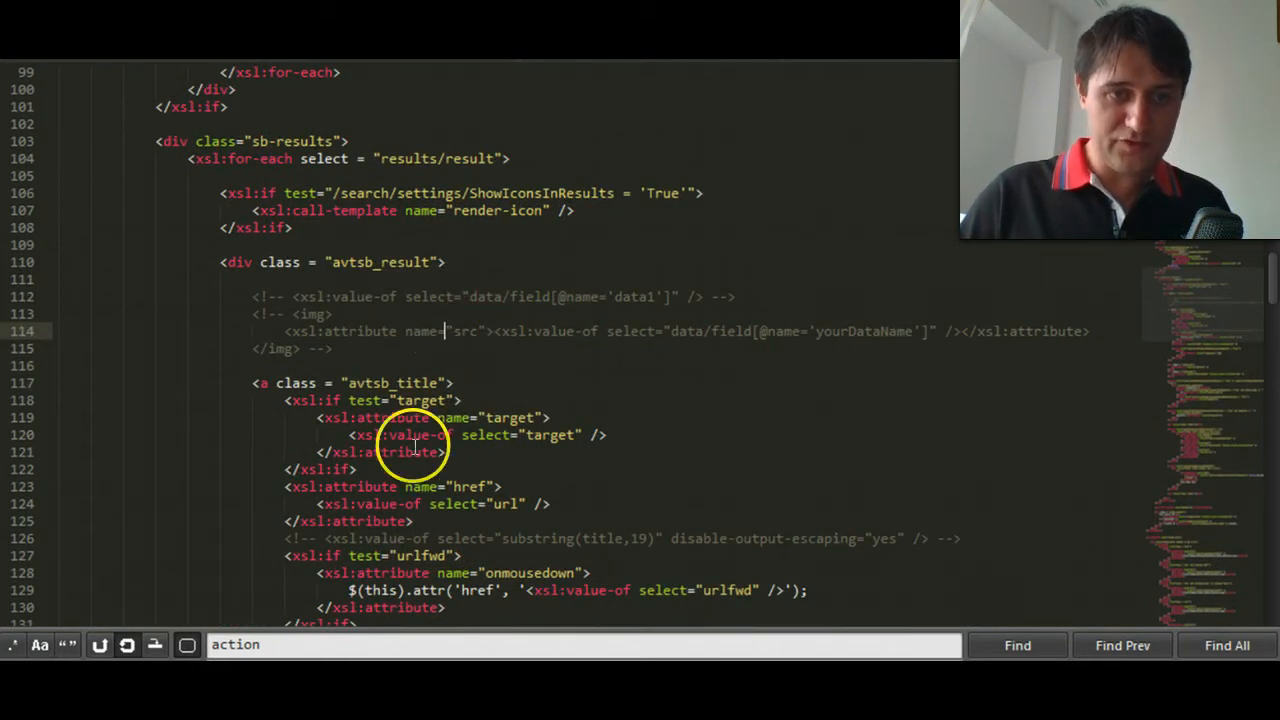
{"action": "left_click_drag", "start_coordinate": [286, 331], "coordinate": [945, 329]}
{"action": "left_click", "coordinate": [945, 328]}
{"action": "left_click_drag", "start_coordinate": [487, 331], "coordinate": [503, 331]}
{"action": "left_click_drag", "start_coordinate": [710, 297], "coordinate": [291, 296]}
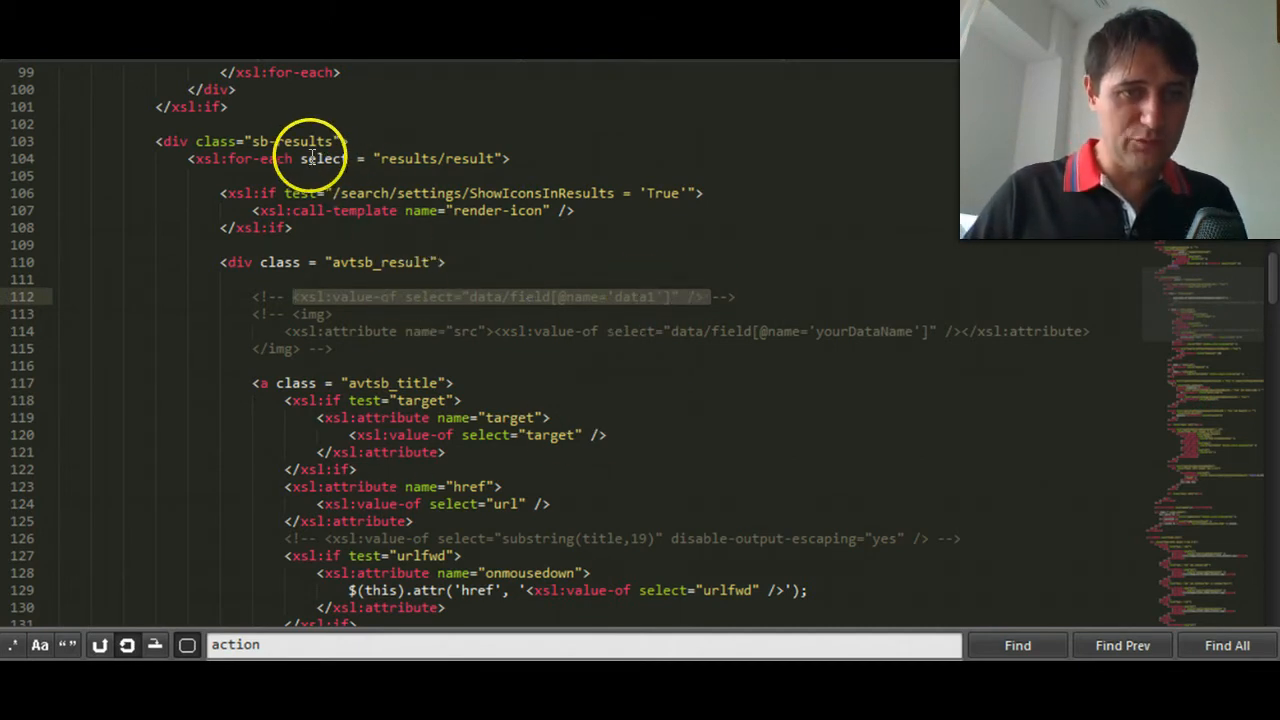
- Add an empty img element with its closing tag directly inside the avtsb_result div, above the commented samples
{"action": "left_click", "coordinate": [458, 261]}
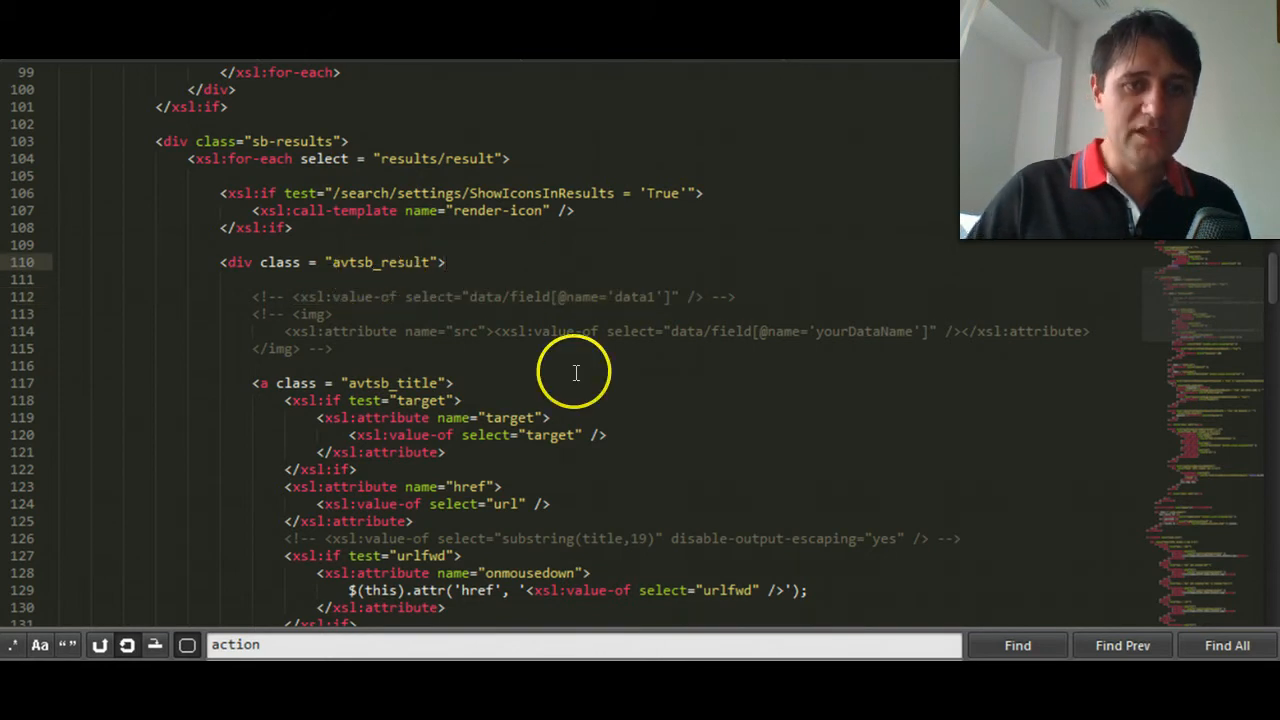
{"action": "key", "text": "Return"}
{"action": "key", "text": "Return"}
{"action": "type", "text": "<im"}
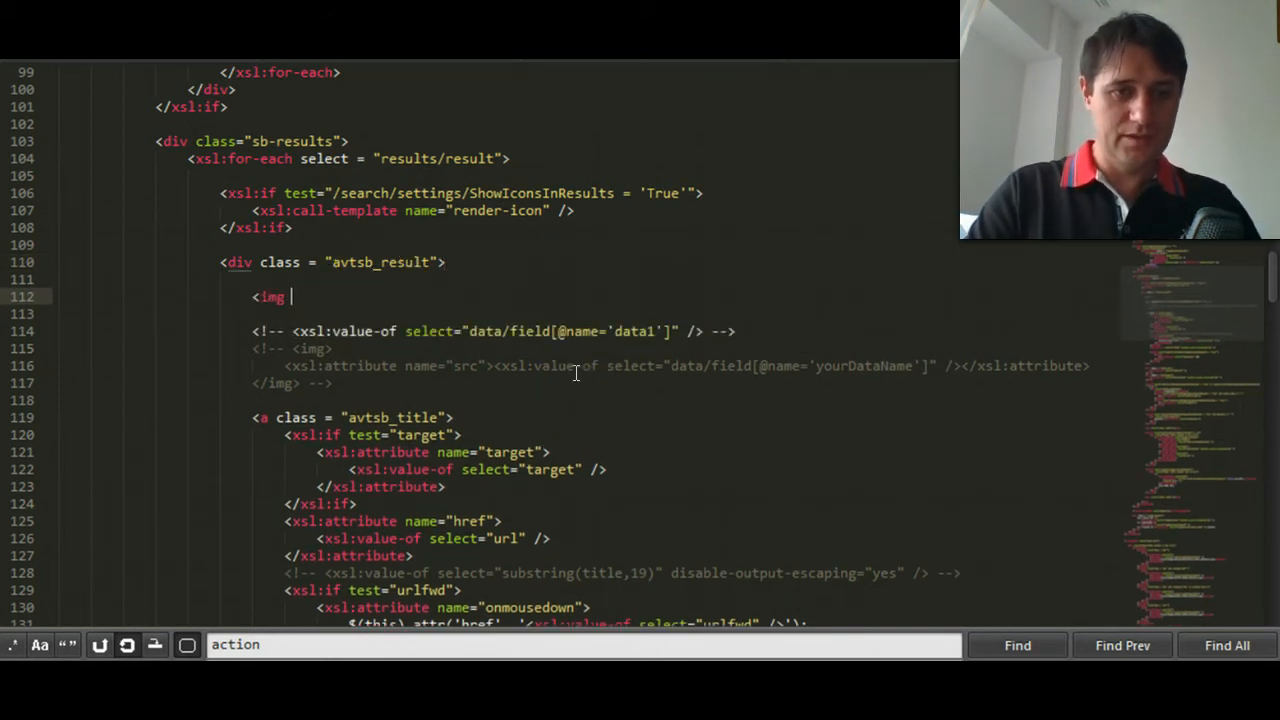
{"action": "type", "text": "g"}
{"action": "key", "text": "BackSpace"}
{"action": "type", "text": ">"}
{"action": "key", "text": "Return"}
{"action": "type", "text": "</"}
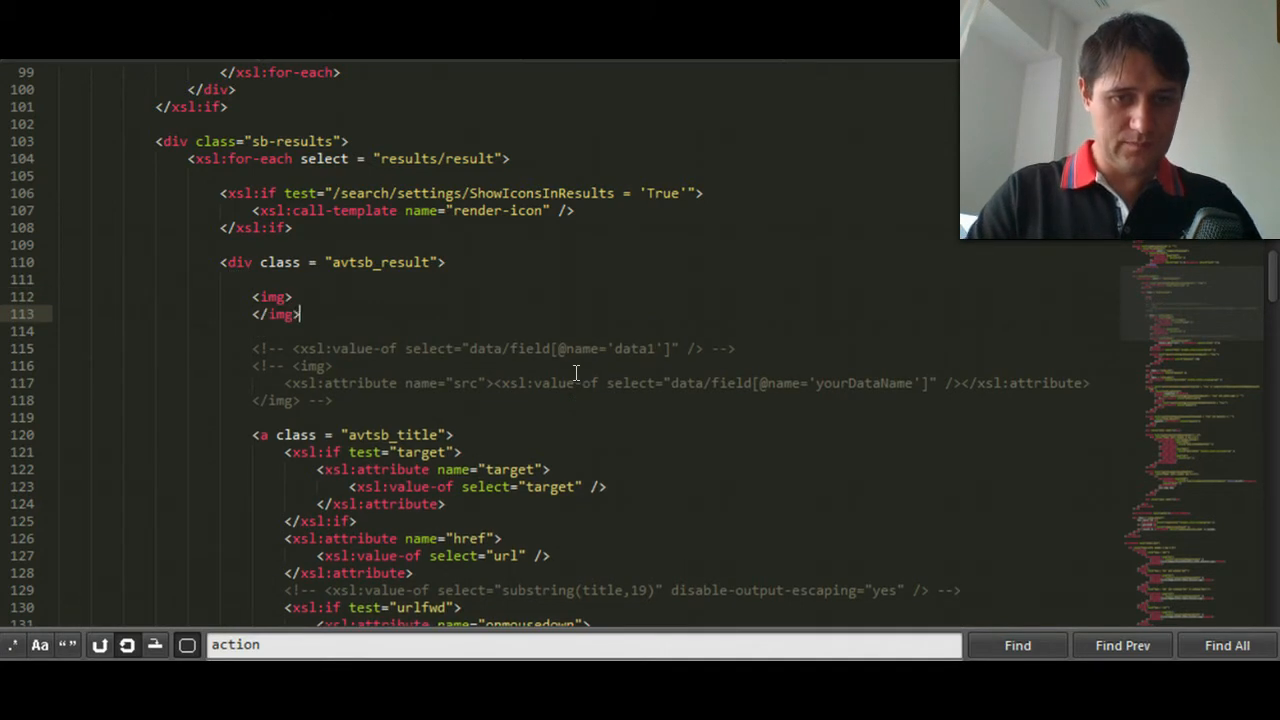
- Remove the empty img element from the avtsb_result div, above the commented samples
{"action": "left_click_drag", "start_coordinate": [333, 401], "coordinate": [247, 364]}
{"action": "left_click_drag", "start_coordinate": [320, 314], "coordinate": [243, 298]}
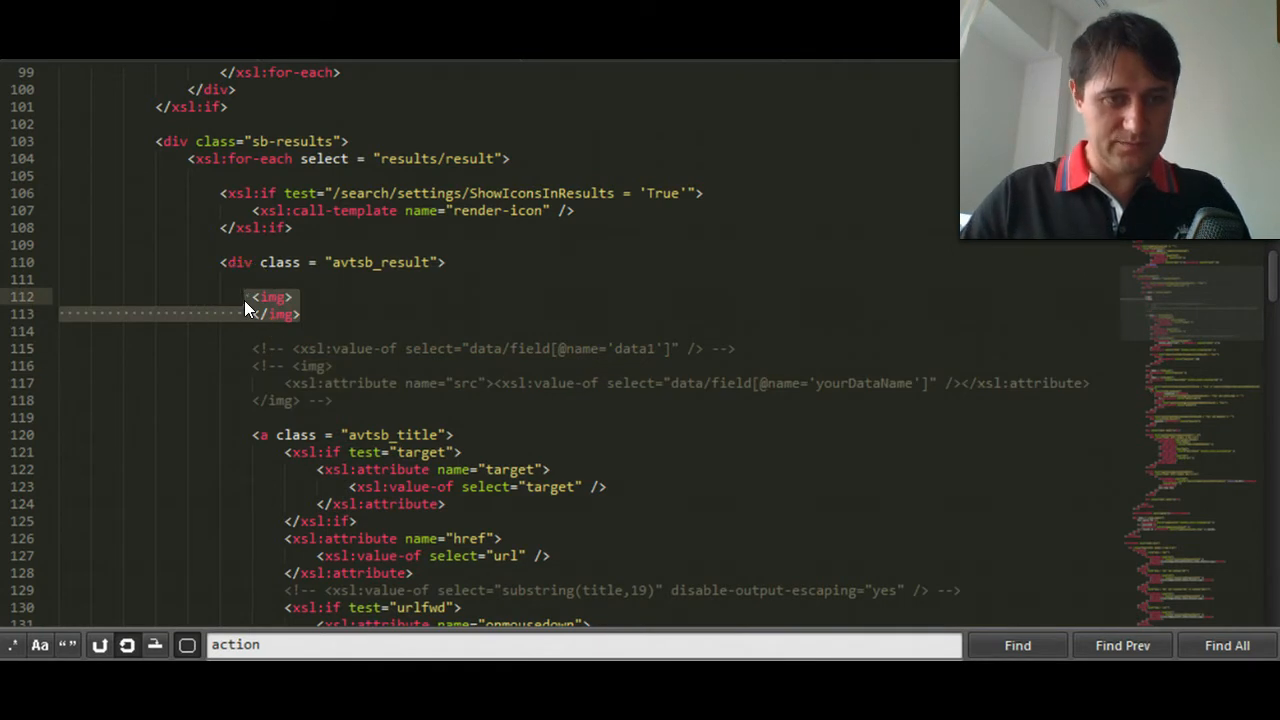
{"action": "key", "text": "ctrl+x"}
{"action": "key", "text": "ctrl+x"}
{"action": "key", "text": "ctrl+x"}
{"action": "left_click_drag", "start_coordinate": [366, 349], "coordinate": [248, 316]}
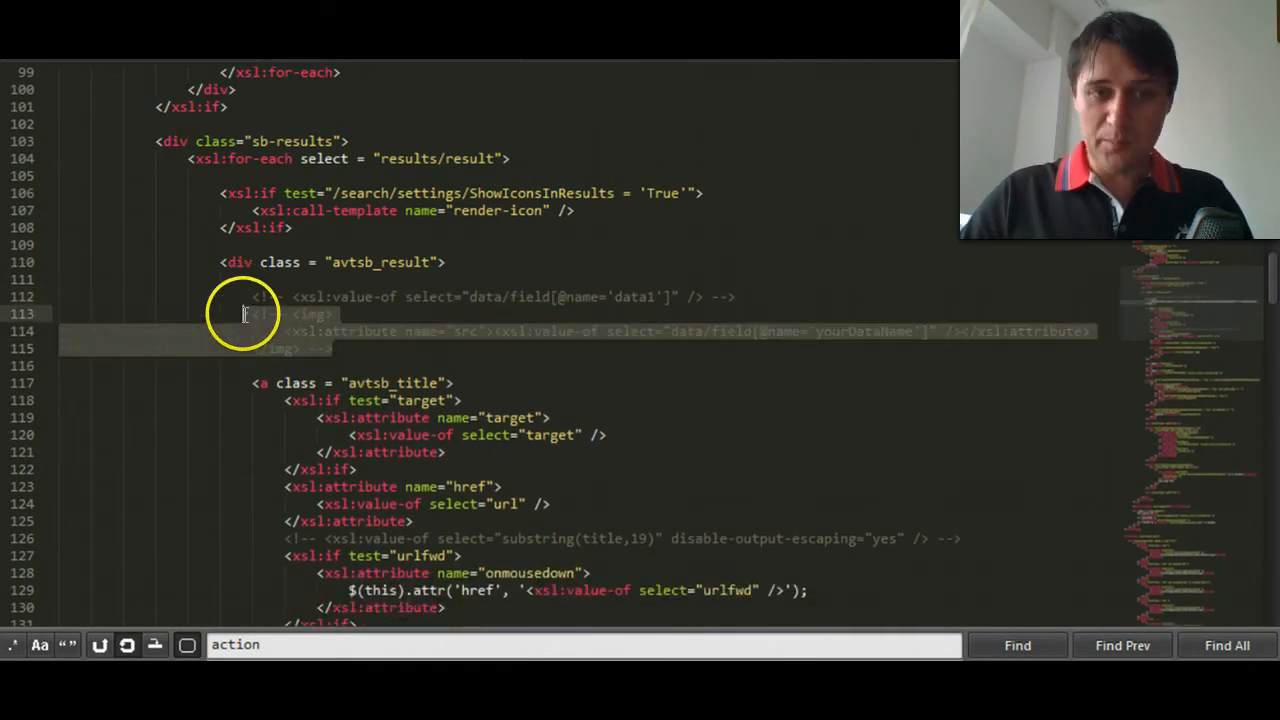
{"action": "key", "text": "ctrl+k"}
{"action": "key", "text": "ctrl+u"}
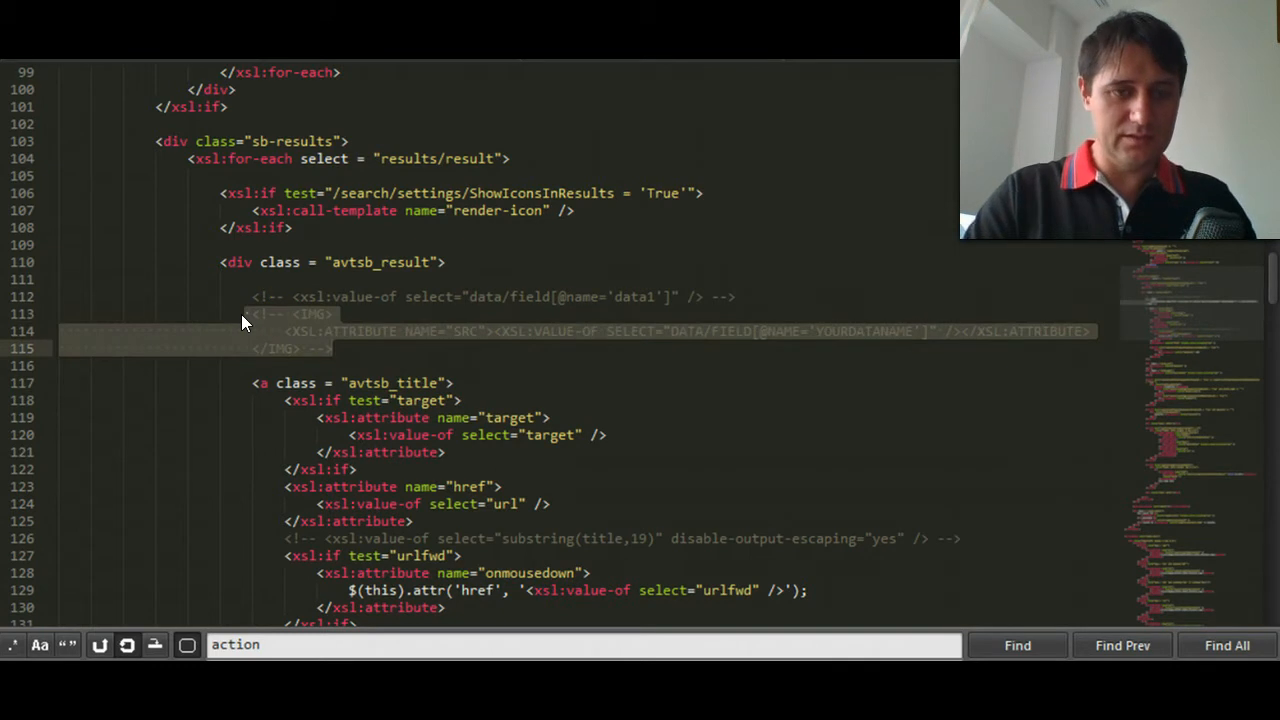
{"action": "scroll", "coordinate": [291, 331], "scroll_direction": "down", "scroll_amount": 1}
{"action": "left_click", "coordinate": [291, 331]}
{"action": "double_click", "coordinate": [318, 345]}
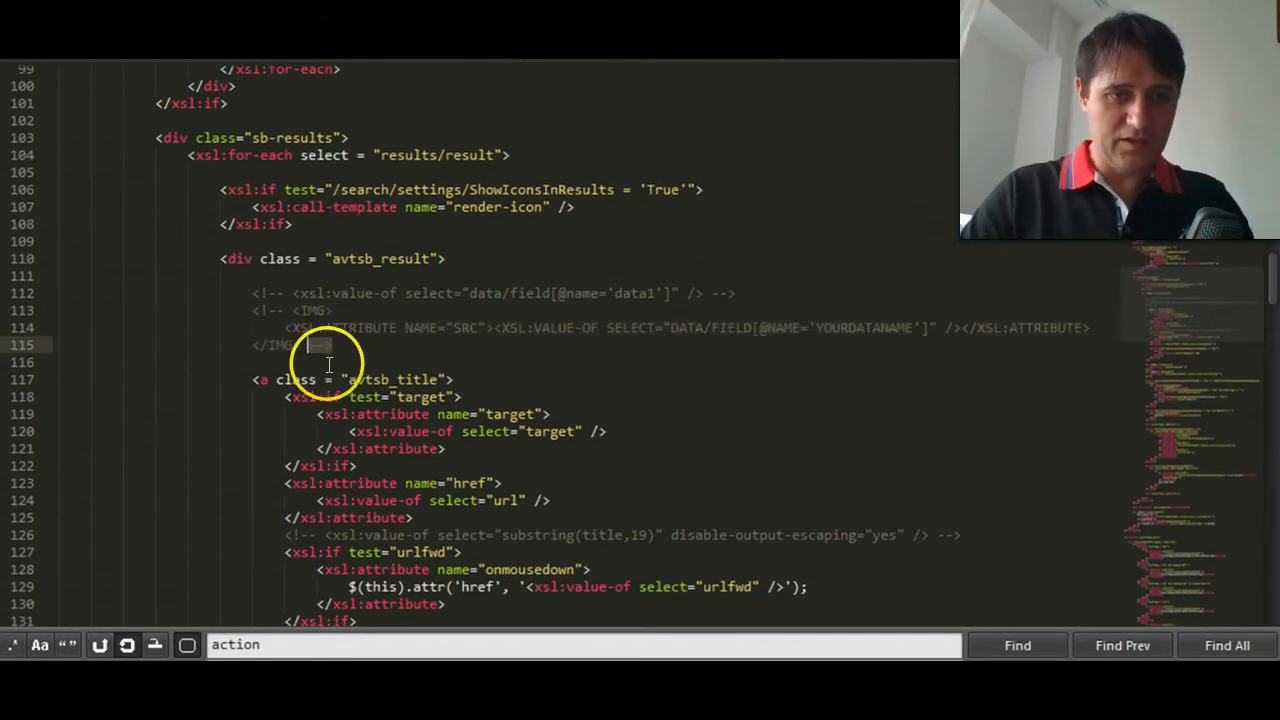
{"action": "key", "text": "ctrl+z"}
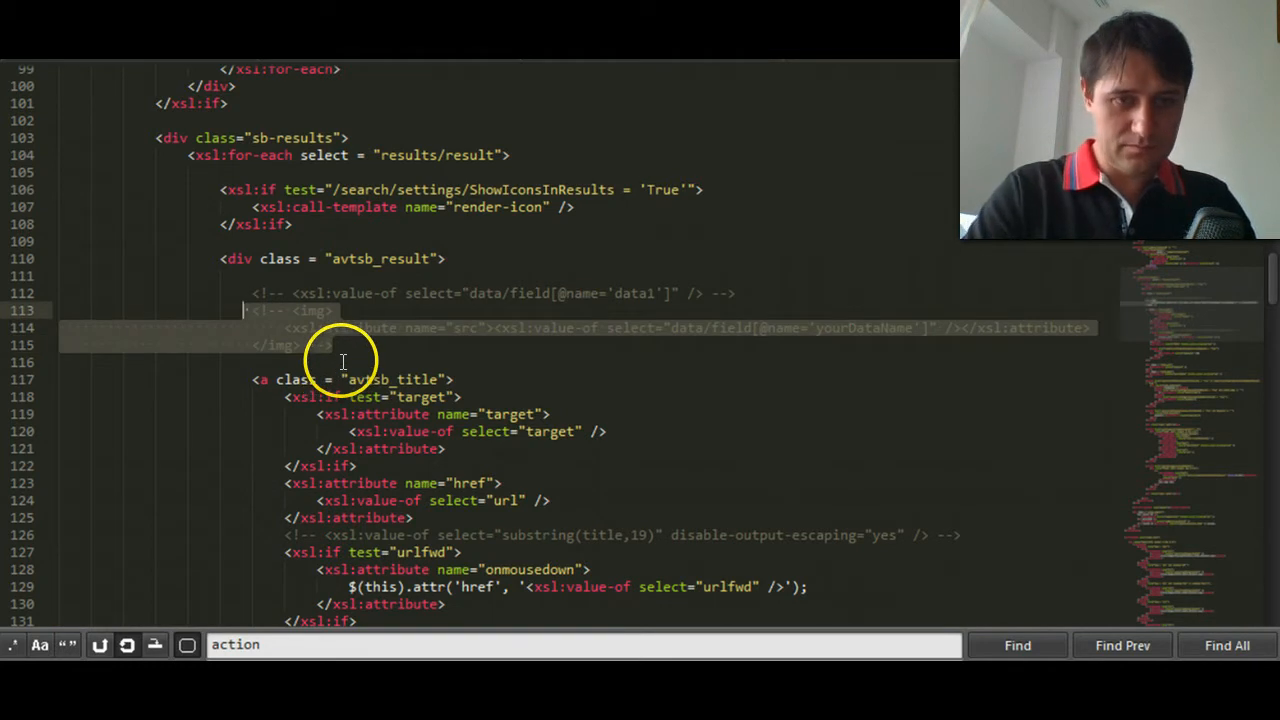
- Uncomment the sample img element with the src attribute by removing its opening and closing comment markers
{"action": "left_click", "coordinate": [348, 345]}
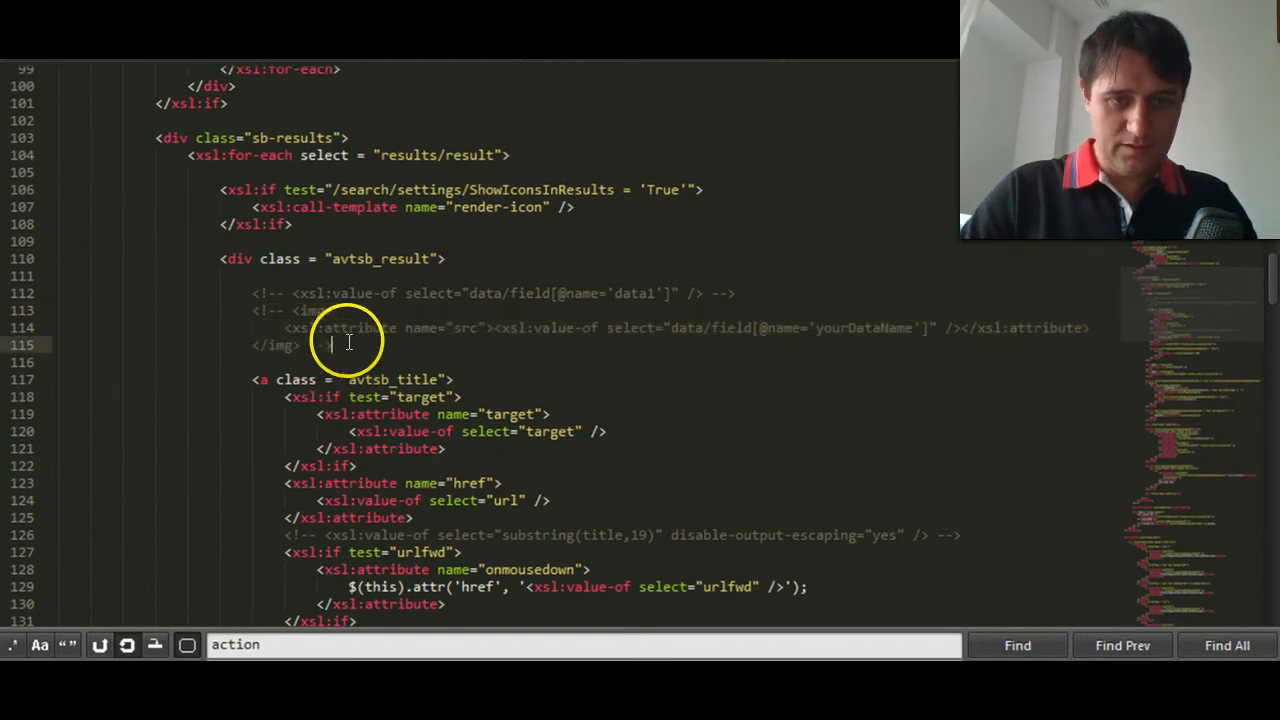
{"action": "key", "text": "BackSpace"}
{"action": "key", "text": "BackSpace"}
{"action": "key", "text": "BackSpace"}
{"action": "key", "text": "Up"}
{"action": "key", "text": "Up"}
{"action": "key", "text": "Left"}
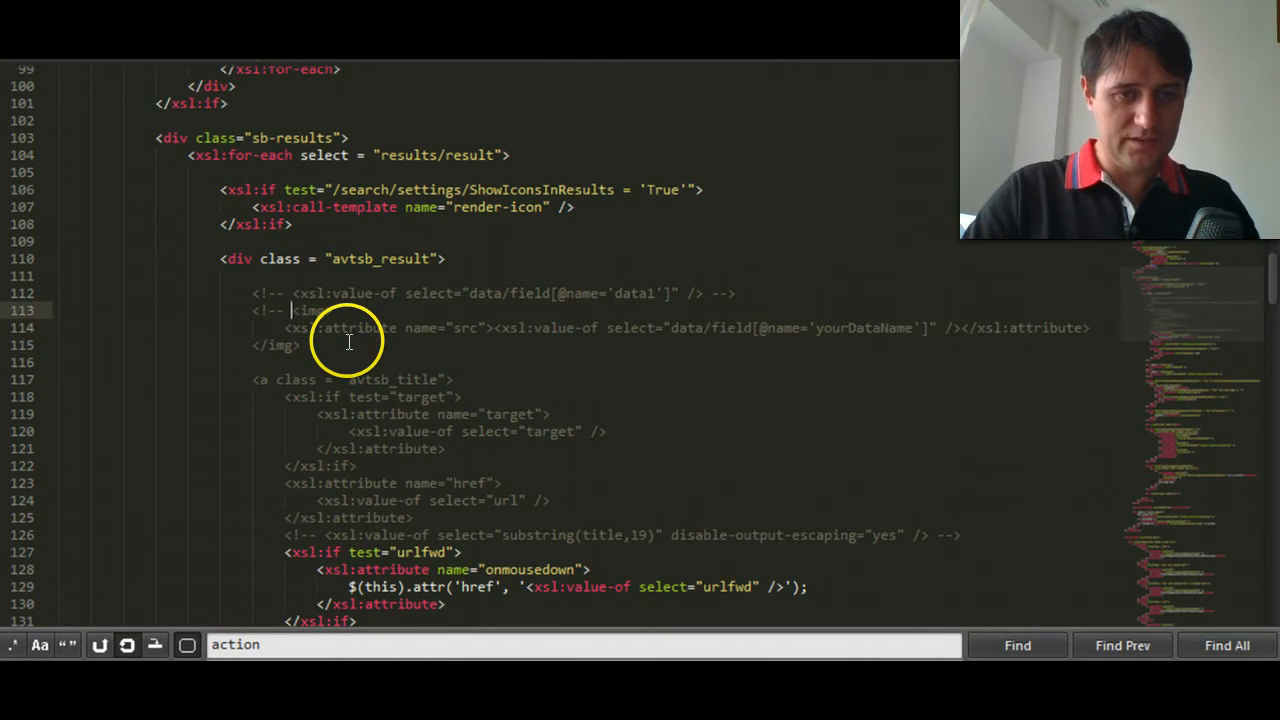
{"action": "key", "text": "BackSpace"}
{"action": "key", "text": "BackSpace"}
{"action": "key", "text": "BackSpace"}
{"action": "key", "text": "BackSpace"}
{"action": "left_click", "coordinate": [289, 327]}
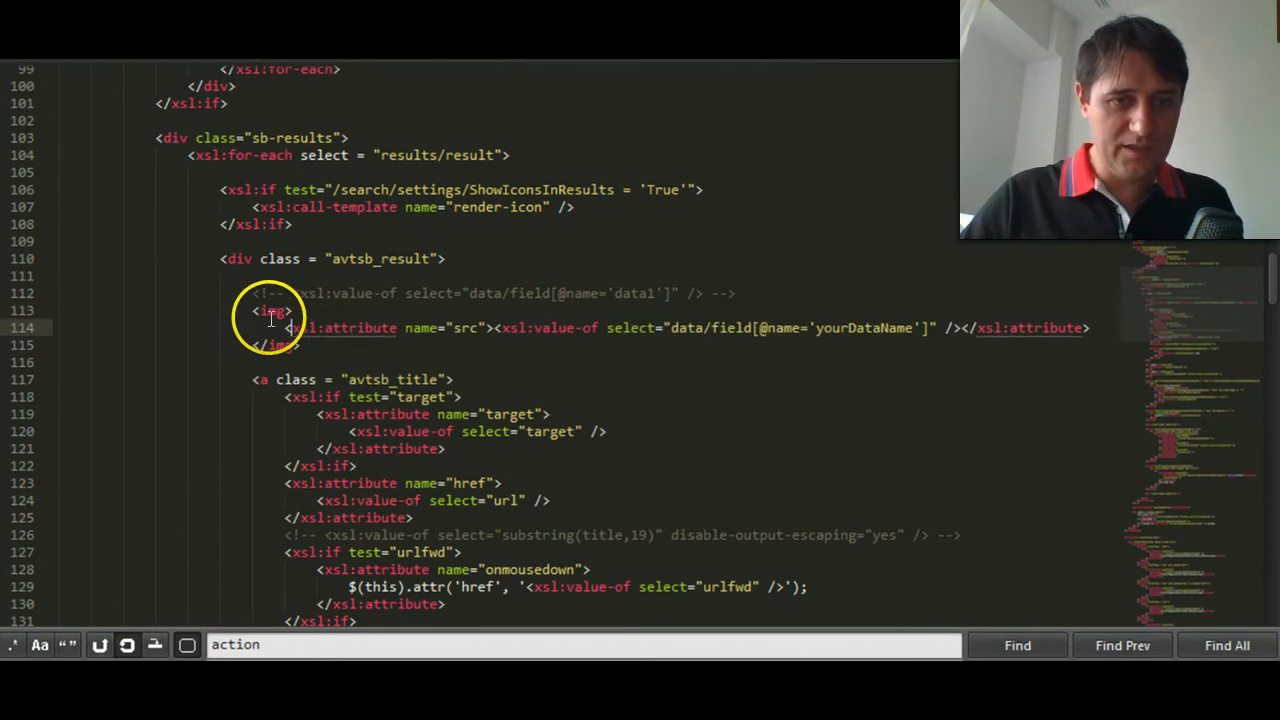
{"action": "double_click", "coordinate": [270, 322]}
- Replace the yourDataName placeholder in the img element's src attribute with AvatarUrl
{"action": "double_click", "coordinate": [858, 339]}
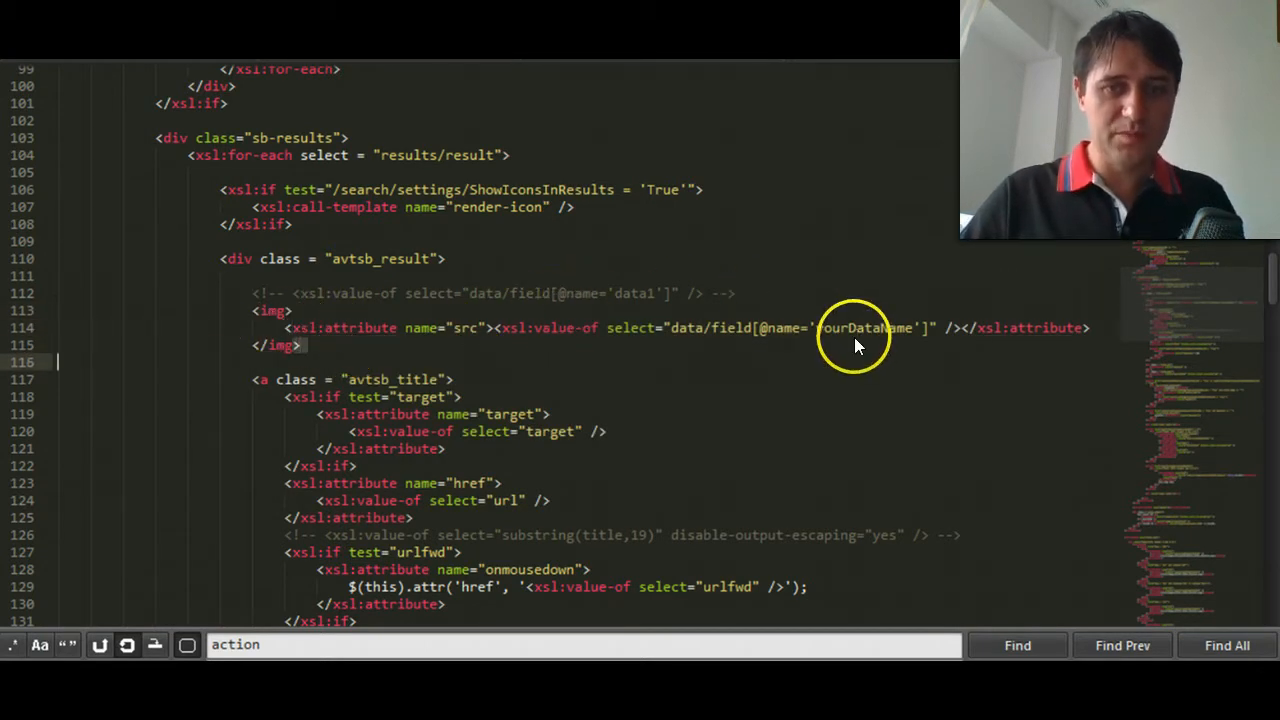
{"action": "left_click", "coordinate": [866, 323]}
{"action": "double_click", "coordinate": [866, 326]}
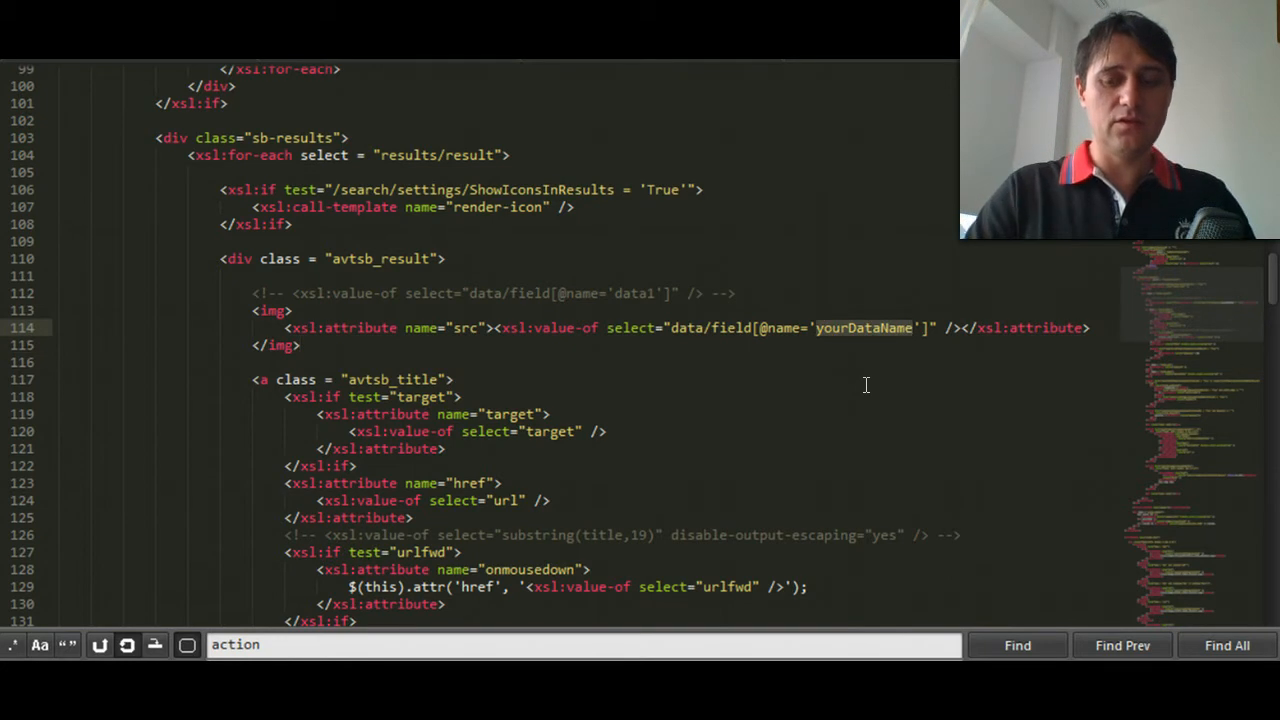
{"action": "type", "text": "Ava"}
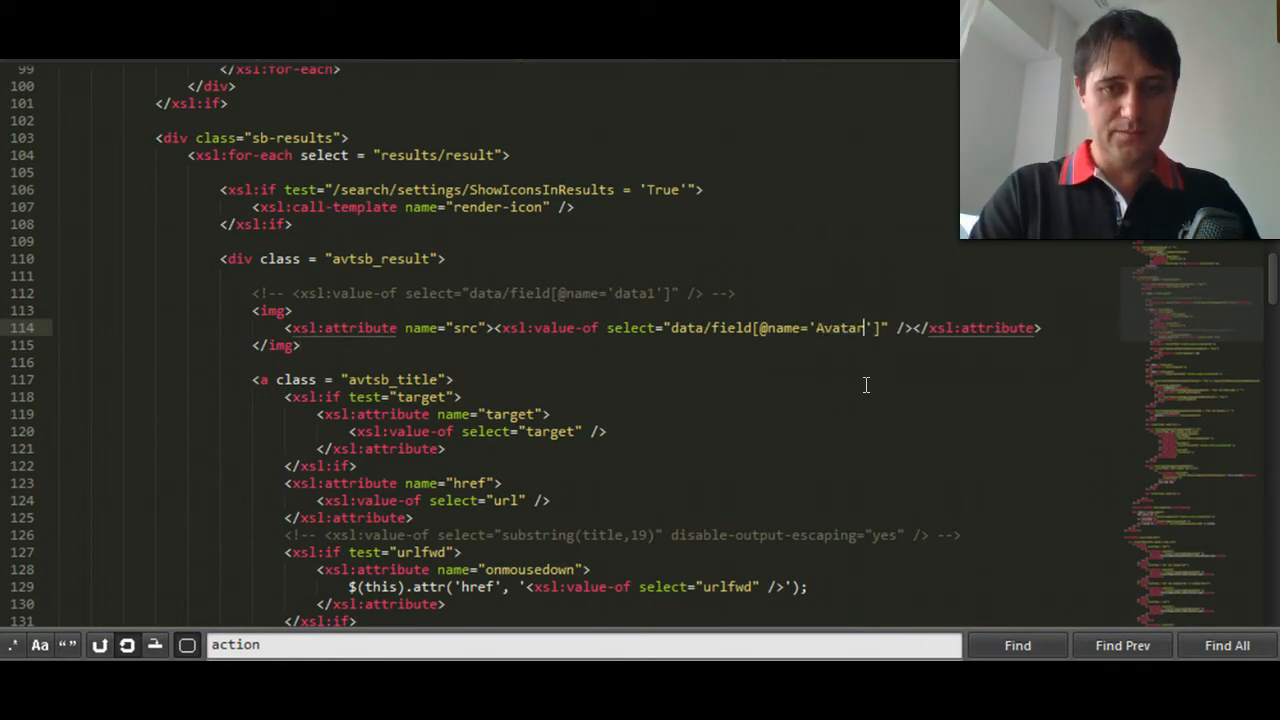
{"action": "double_click", "coordinate": [840, 327]}
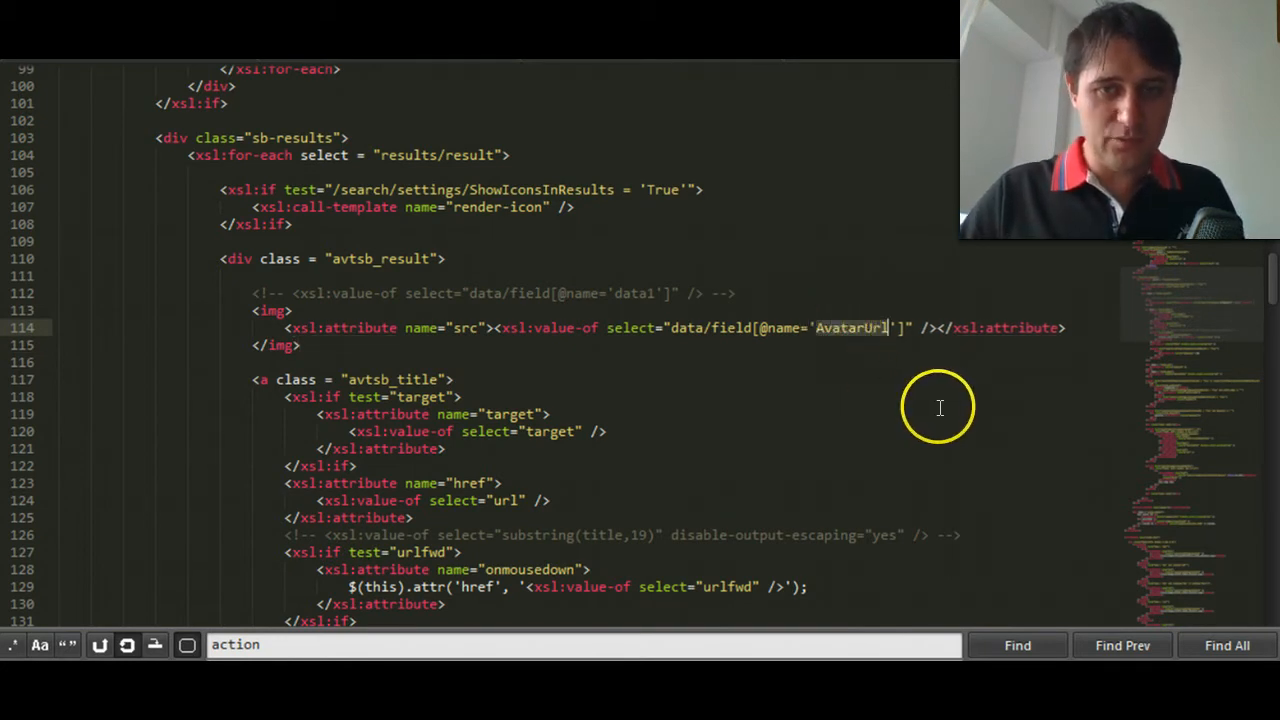
- Copy the AvatarUrl field name from the debug XML in Internet Explorer and paste it over the field name in the template's src attribute
{"action": "mouse_move", "coordinate": [1113, 690]}
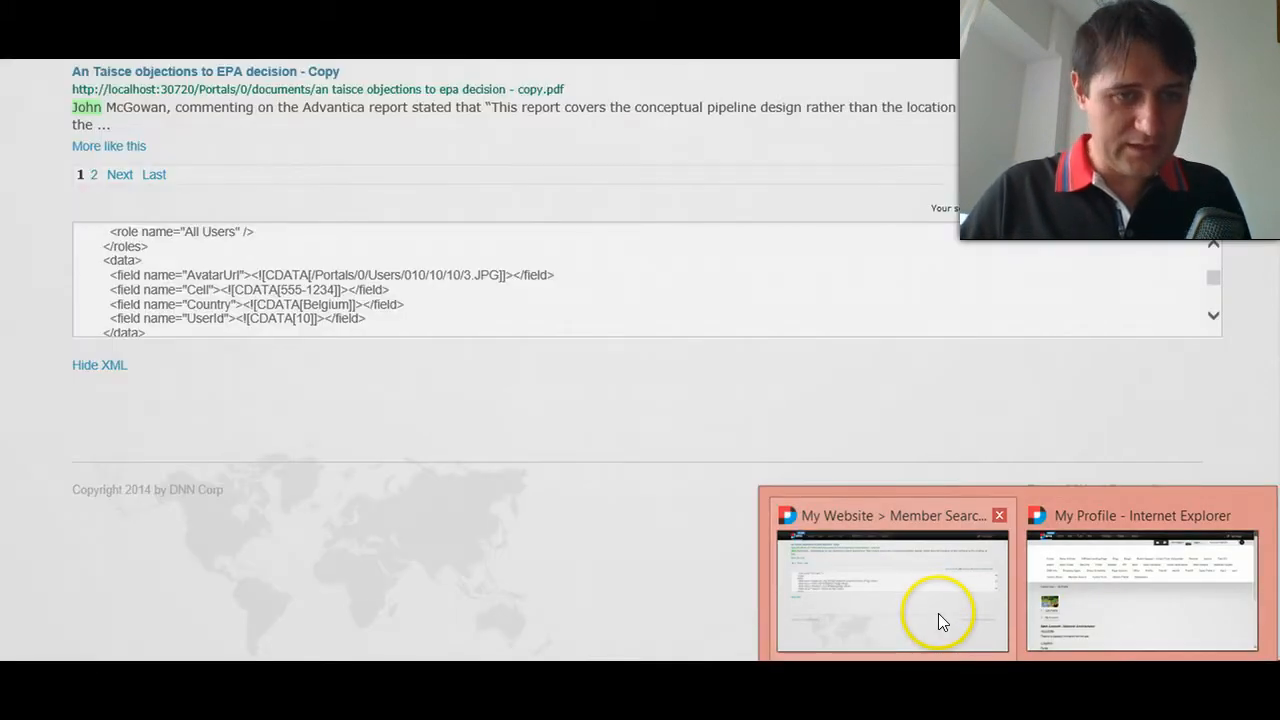
{"action": "left_click", "coordinate": [938, 613]}
{"action": "left_click", "coordinate": [186, 274]}
{"action": "double_click", "coordinate": [226, 275]}
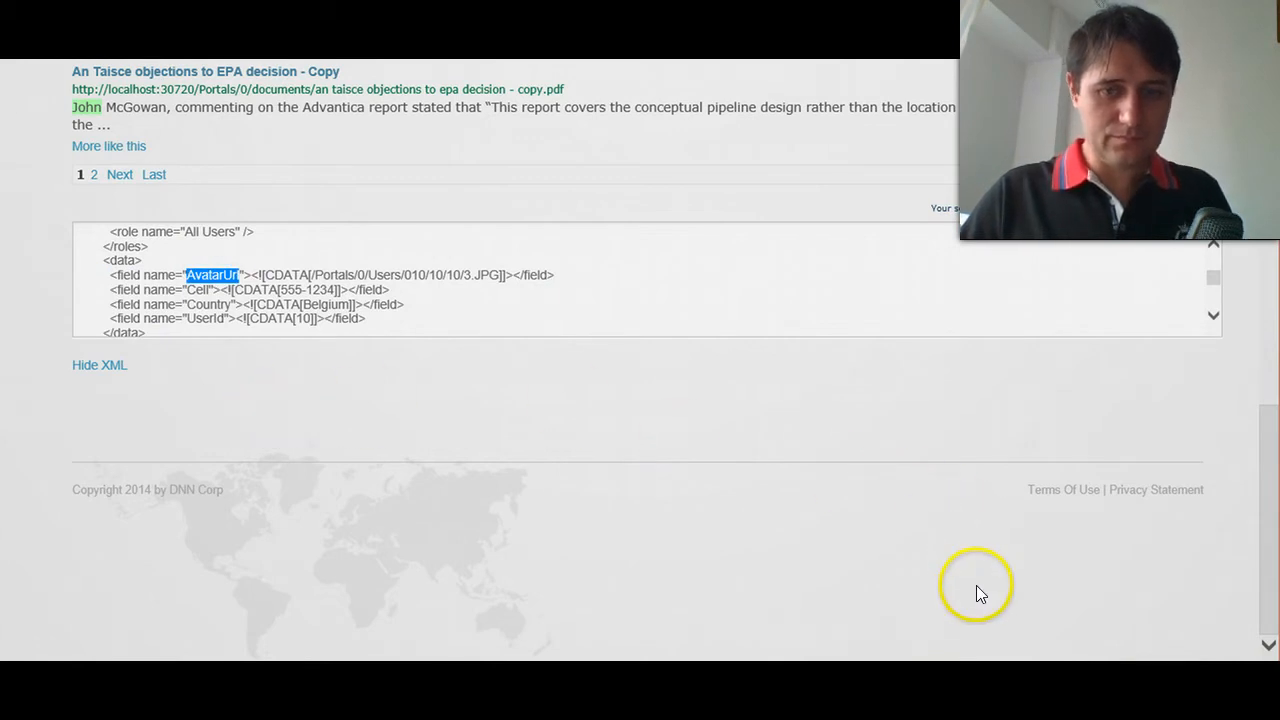
{"action": "key", "text": "alt+Tab"}
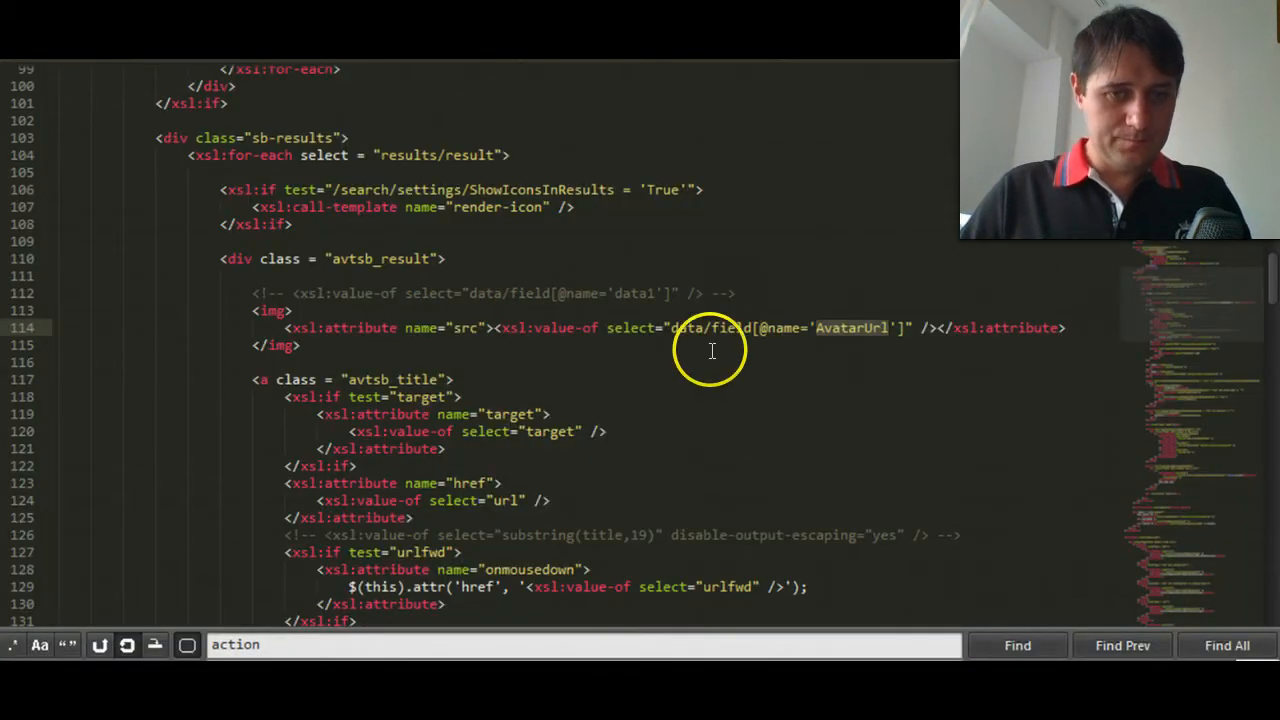
{"action": "key", "text": "ctrl+v"}
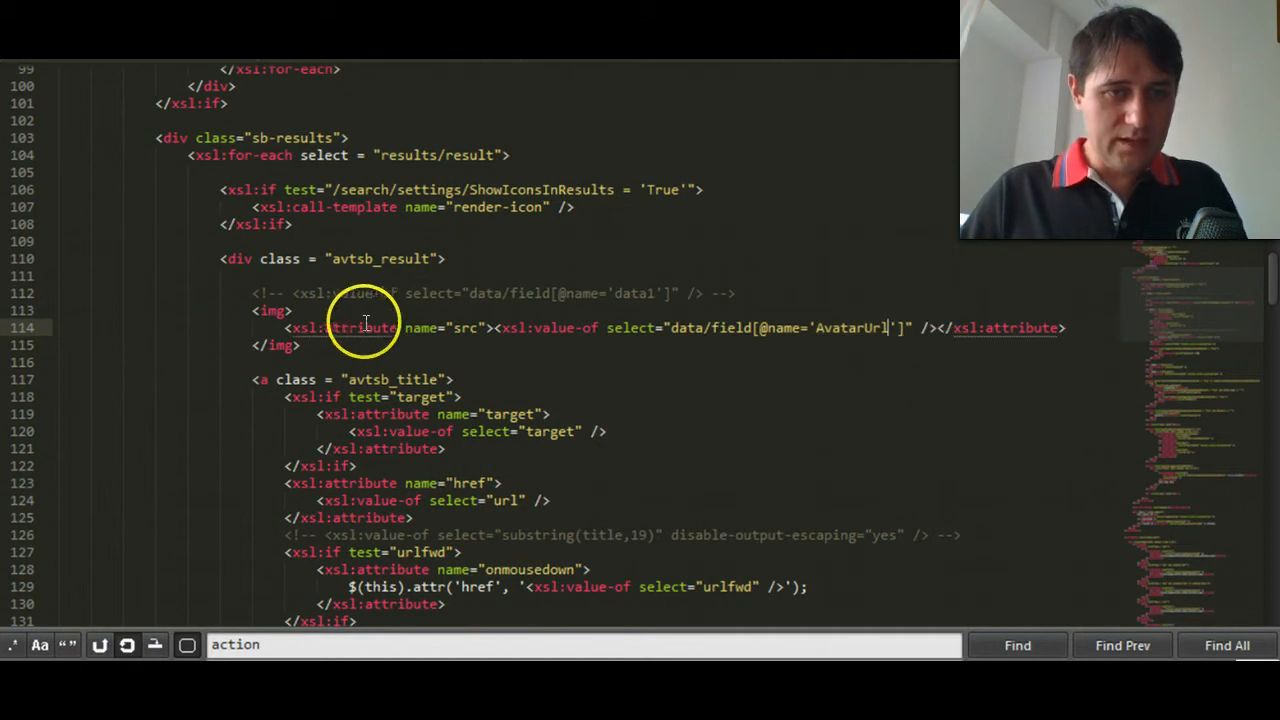
- Write an inline float: right; style in the opening img tag and cut it out for reuse
{"action": "left_click", "coordinate": [295, 312]}
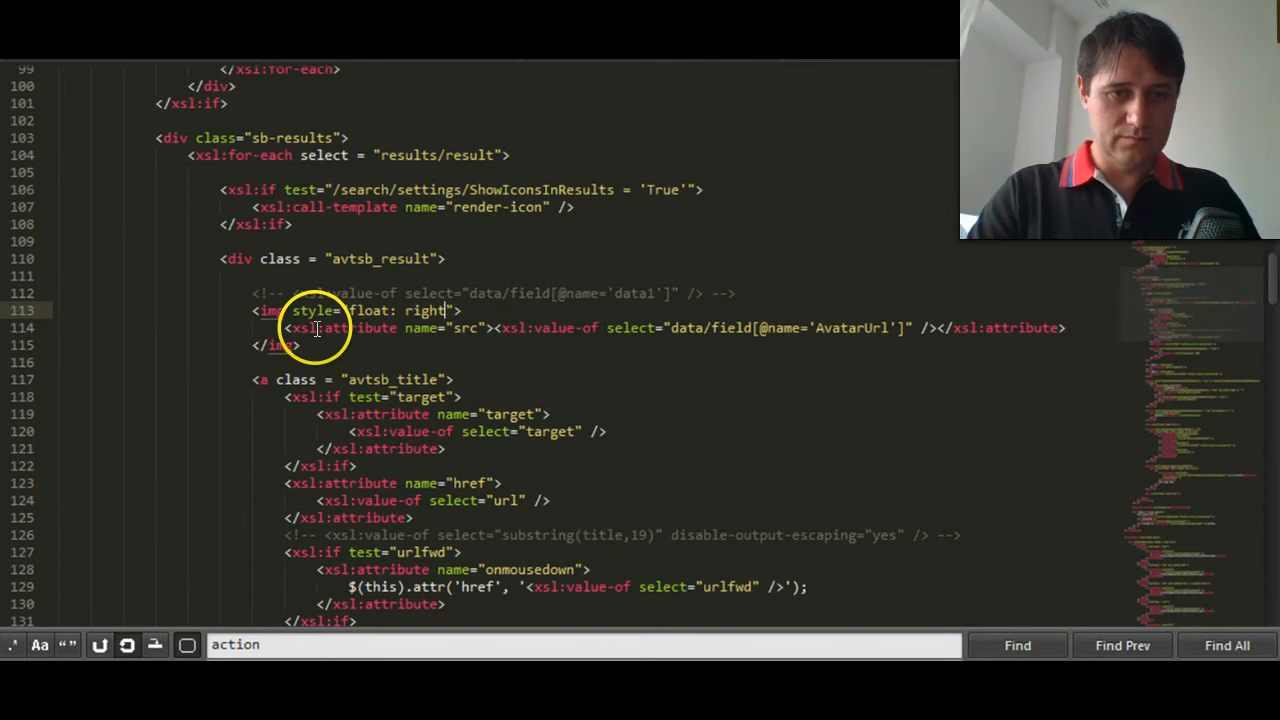
{"action": "key", "text": "BackSpace"}
{"action": "key", "text": "ctrl+z"}
{"action": "key", "text": "Right"}
{"action": "key", "text": "Right"}
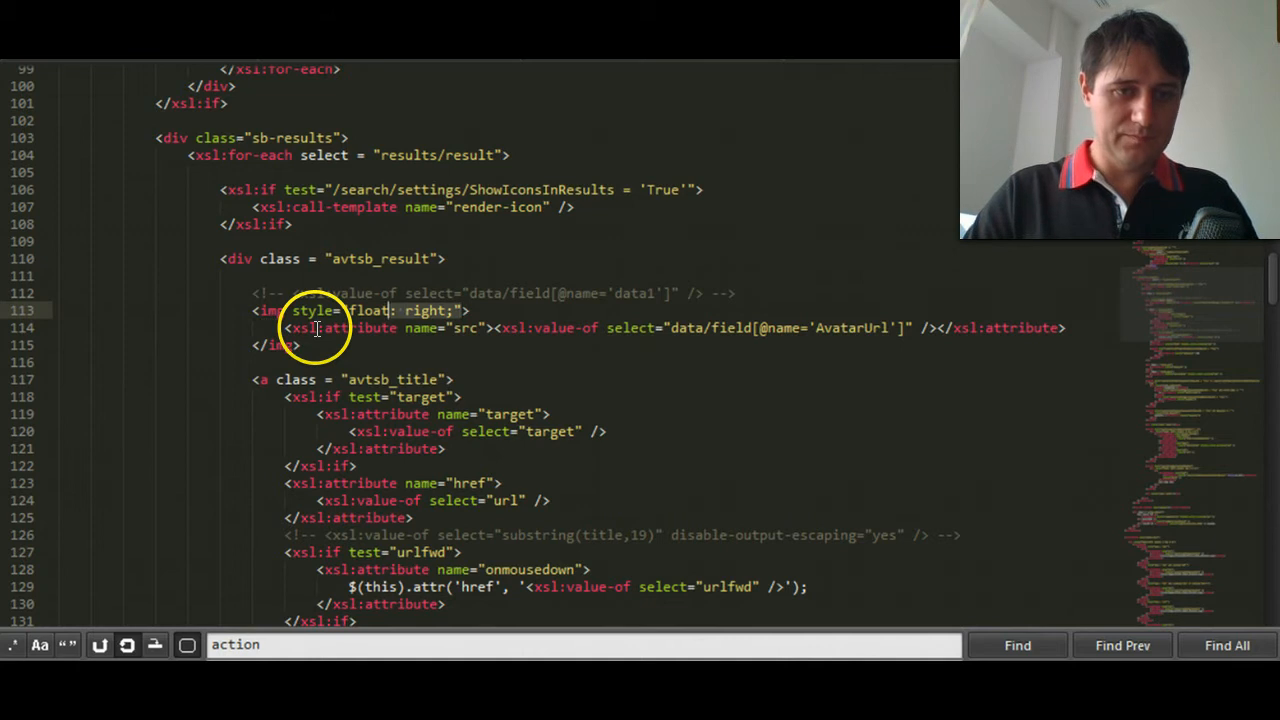
{"action": "key", "text": "BackSpace"}
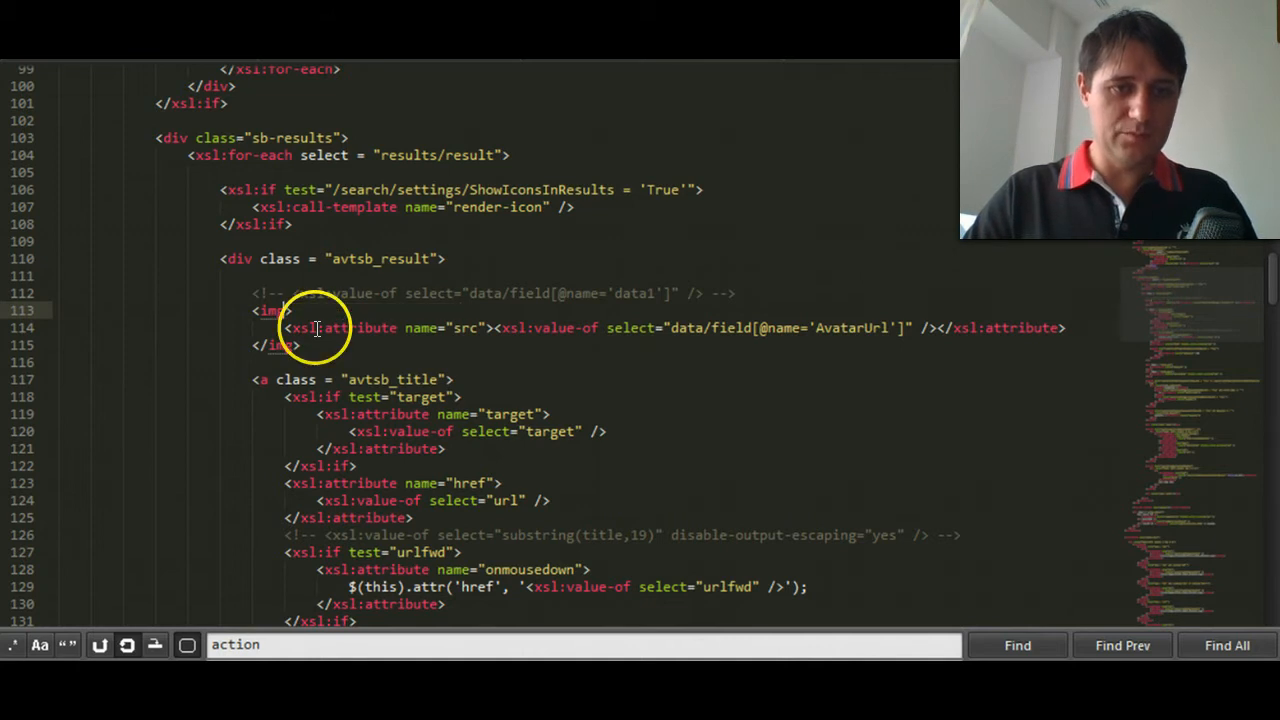
- Wrap the avatar img element in a div with the inline style float: right;
{"action": "key", "text": "ctrl+shift+Return"}
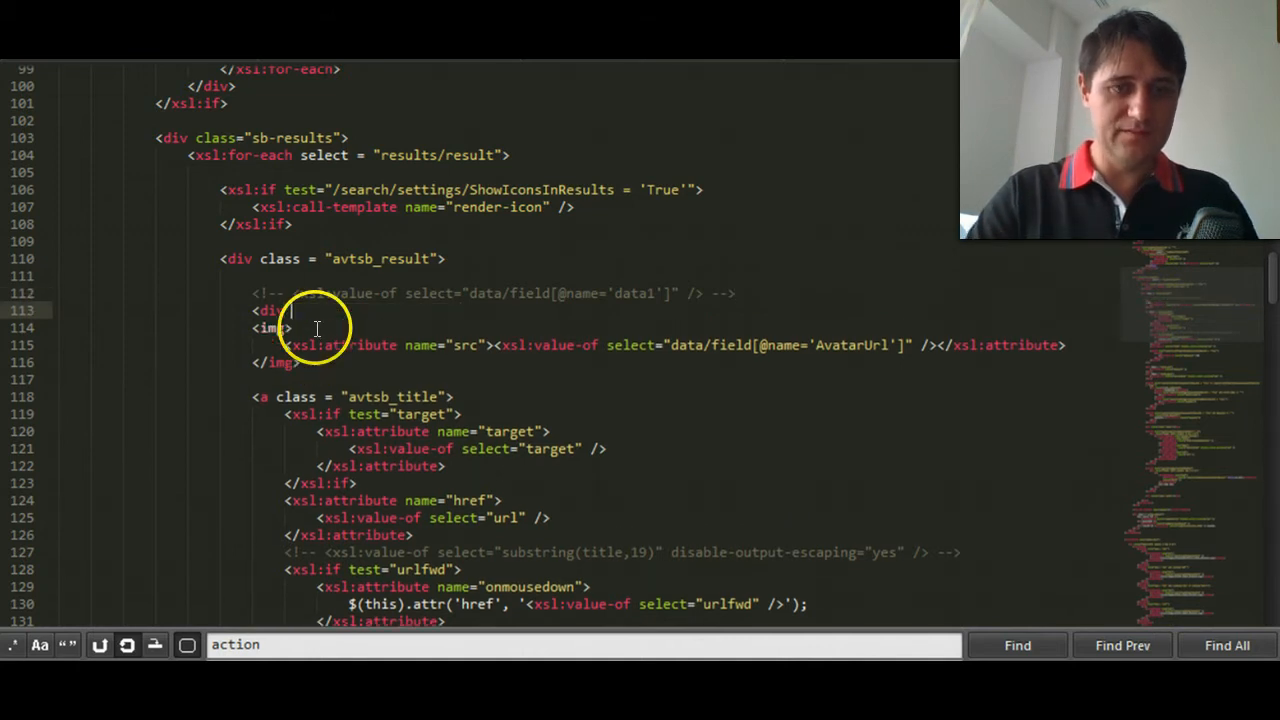
{"action": "key", "text": "Down"}
{"action": "key", "text": "Down"}
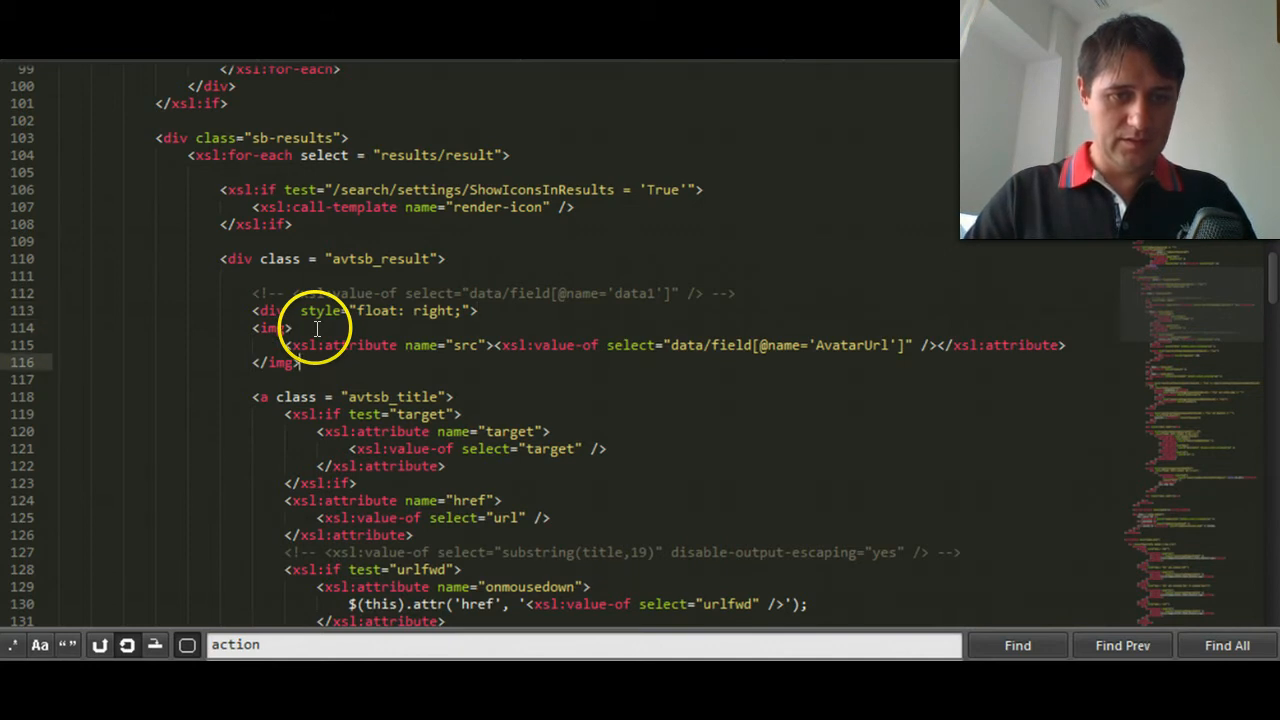
{"action": "key", "text": "ctrl+Return"}
{"action": "type", "text": "</"}
{"action": "key", "text": "BackSpace"}
{"action": "type", "text": ">"}
- Indent the img block and the closing div tag by one level
{"action": "key", "text": "Down"}
{"action": "key", "text": "Up"}
{"action": "key", "text": "Up"}
{"action": "key", "text": "Down"}
{"action": "key", "text": "shift+Up"}
{"action": "key", "text": "shift+Up"}
{"action": "key", "text": "shift+Up"}
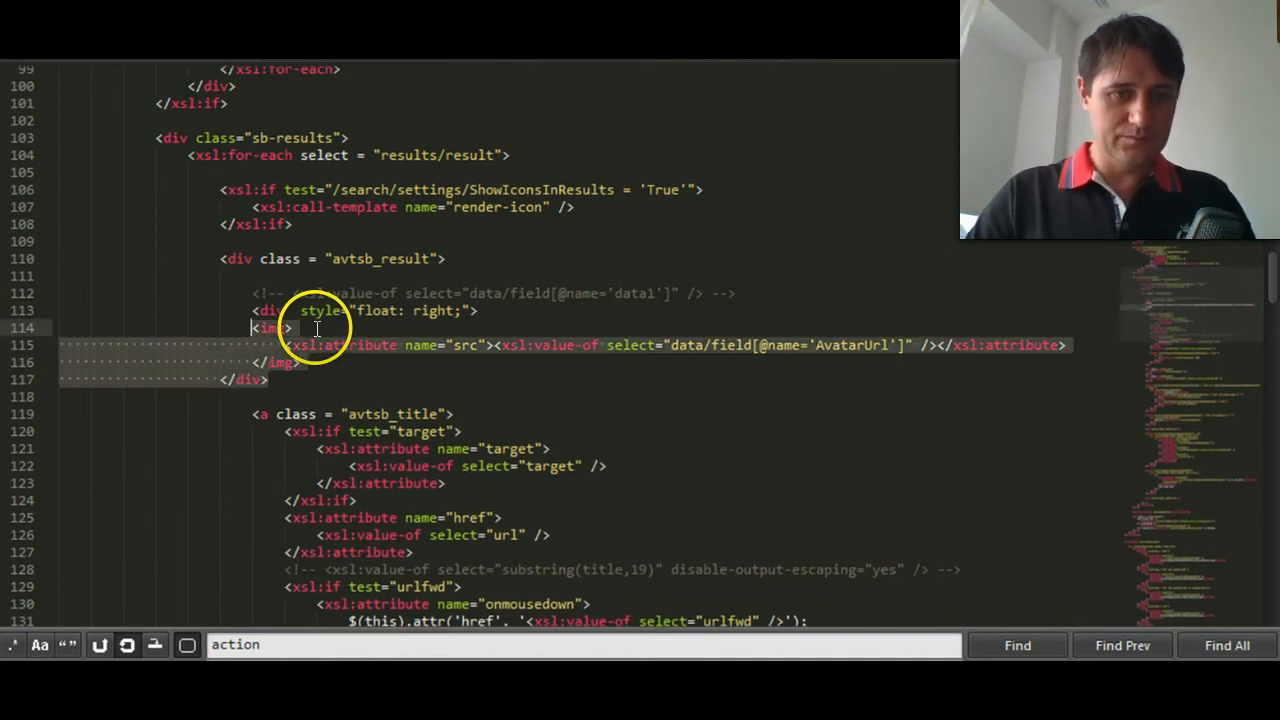
{"action": "key", "text": "Tab"}
- Add a 6px margin to the inline style of the div around the avatar image
{"action": "key", "text": "Up"}
{"action": "type", "text": "margin: "}
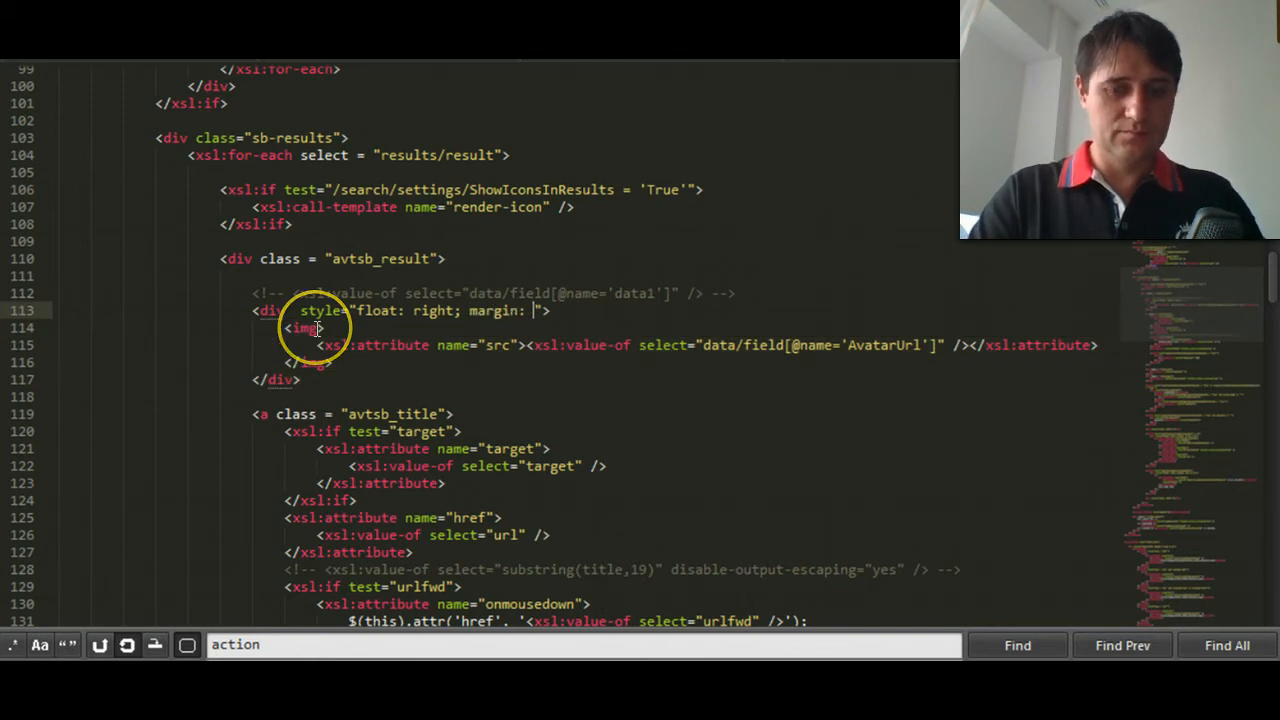
{"action": "type", "text": "6px;"}
{"action": "key", "text": "Left"}
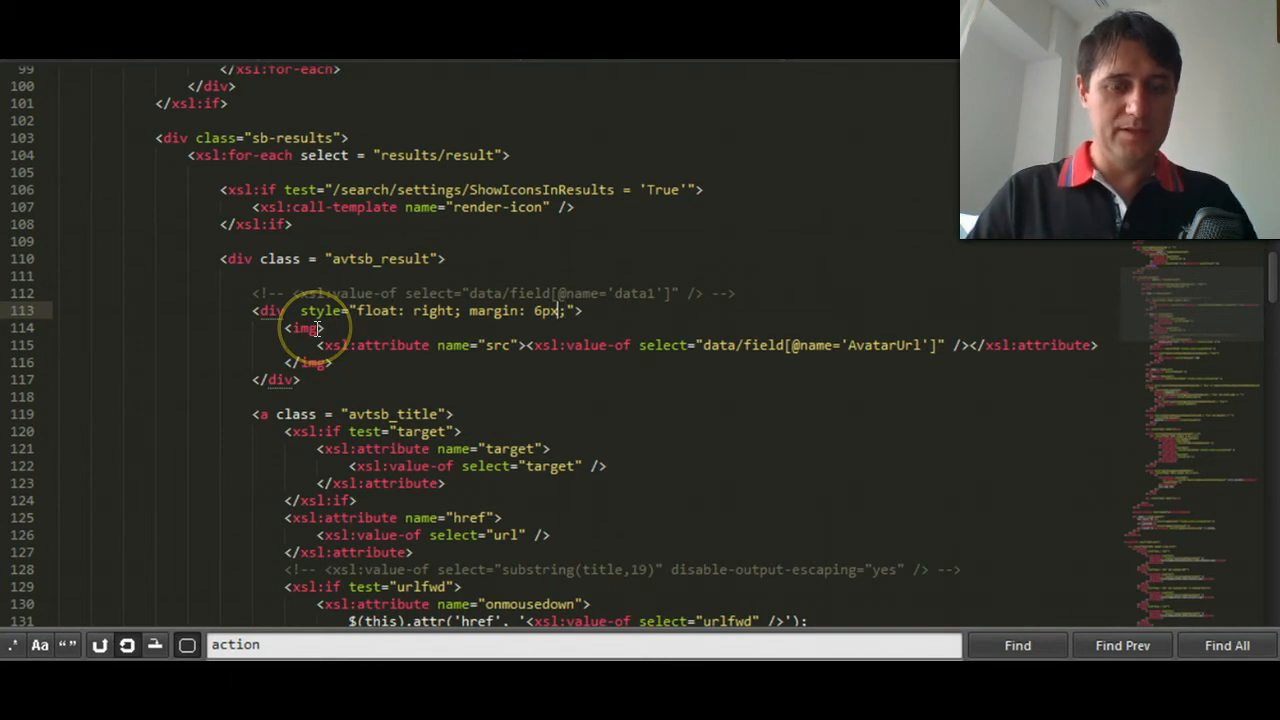
- Expand the avatar div's margin to four values, 6px 12px 6px 0px
{"action": "key", "text": "ctrl+shift+Left"}
{"action": "type", "text": "style=\"float: right;\""}
{"action": "key", "text": "ctrl+z"}
{"action": "key", "text": "Right"}
{"action": "type", "text": "6px"}
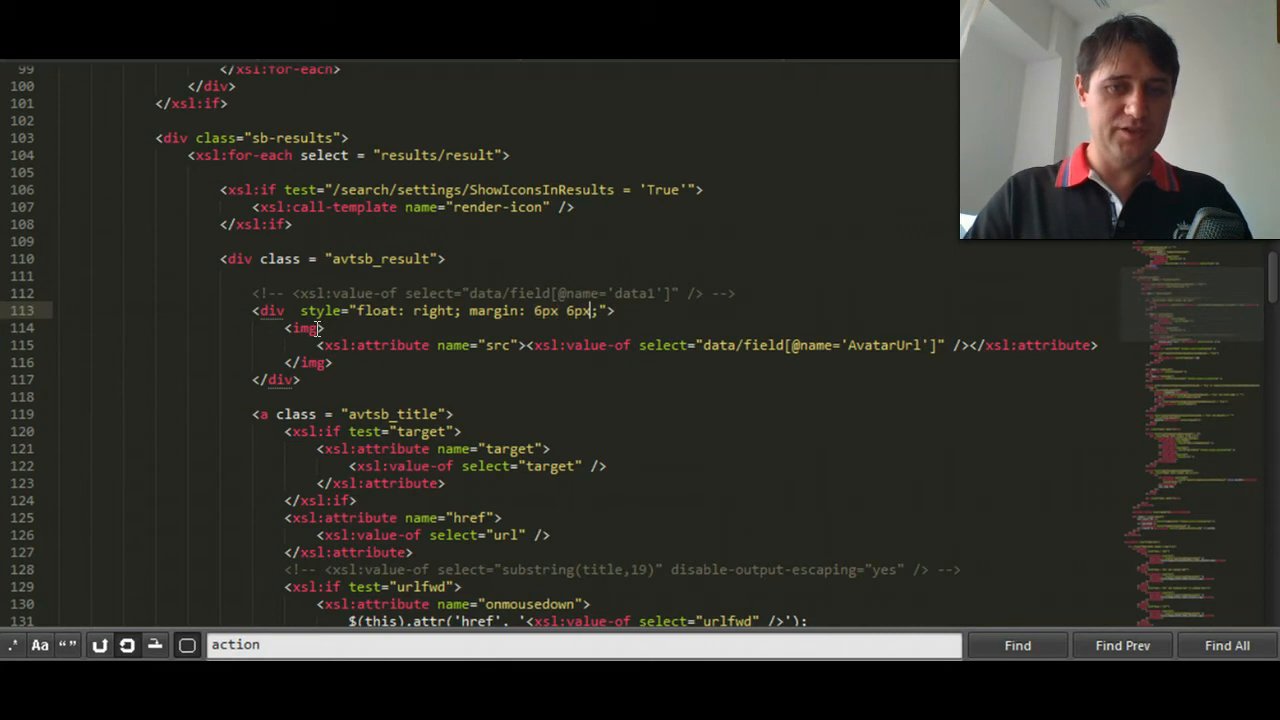
{"action": "key", "text": "Delete"}
{"action": "type", "text": "12"}
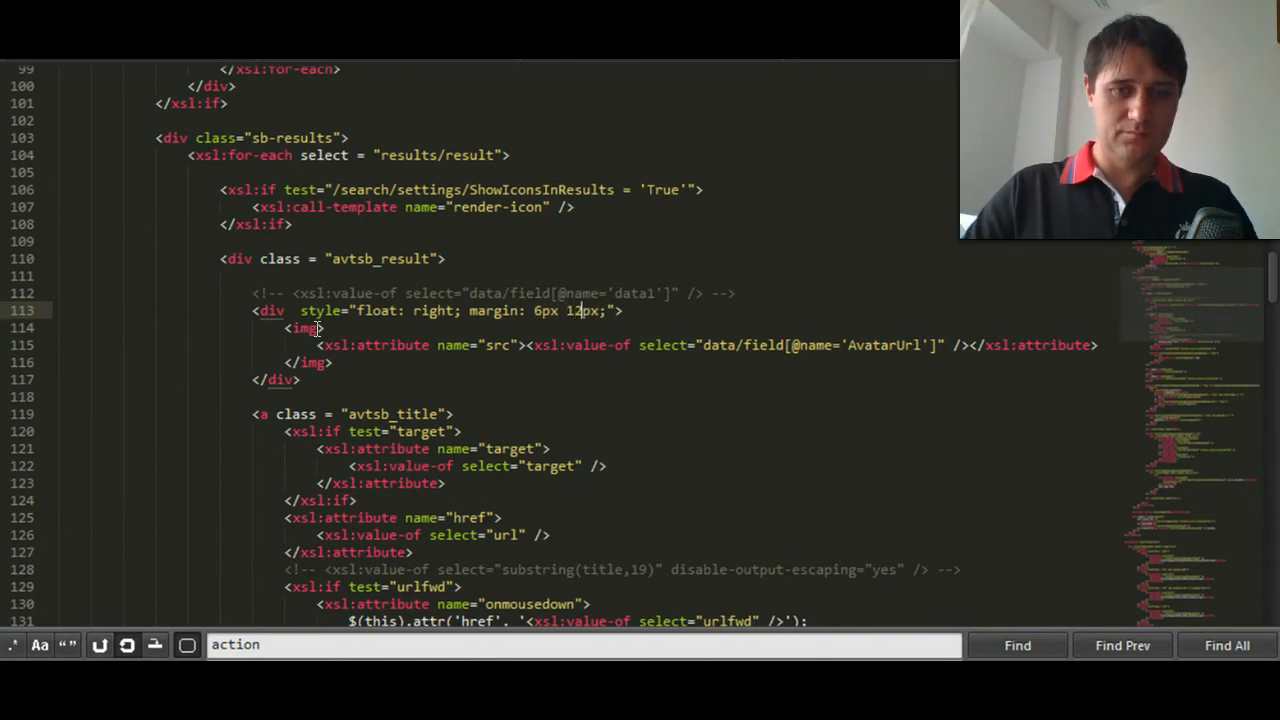
{"action": "key", "text": "Right"}
{"action": "key", "text": "Right"}
{"action": "type", "text": "6px "}
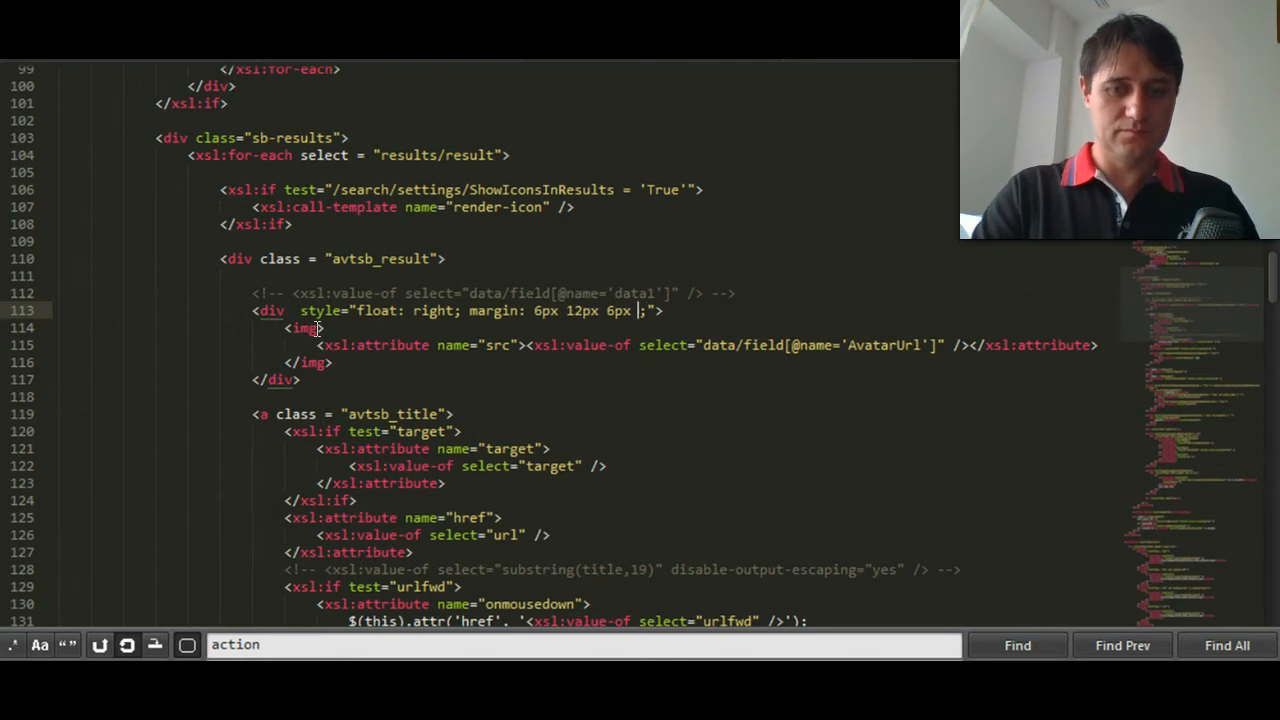
{"action": "type", "text": "0px"}
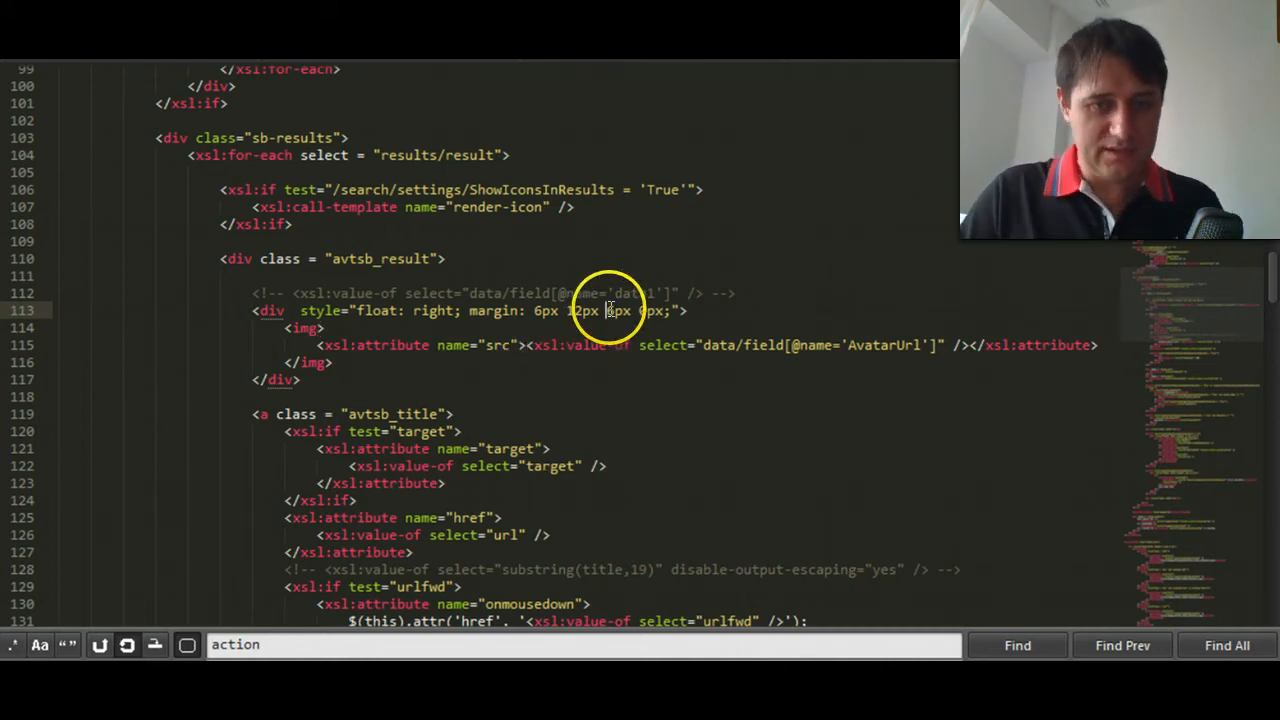
{"action": "left_click", "coordinate": [512, 379]}
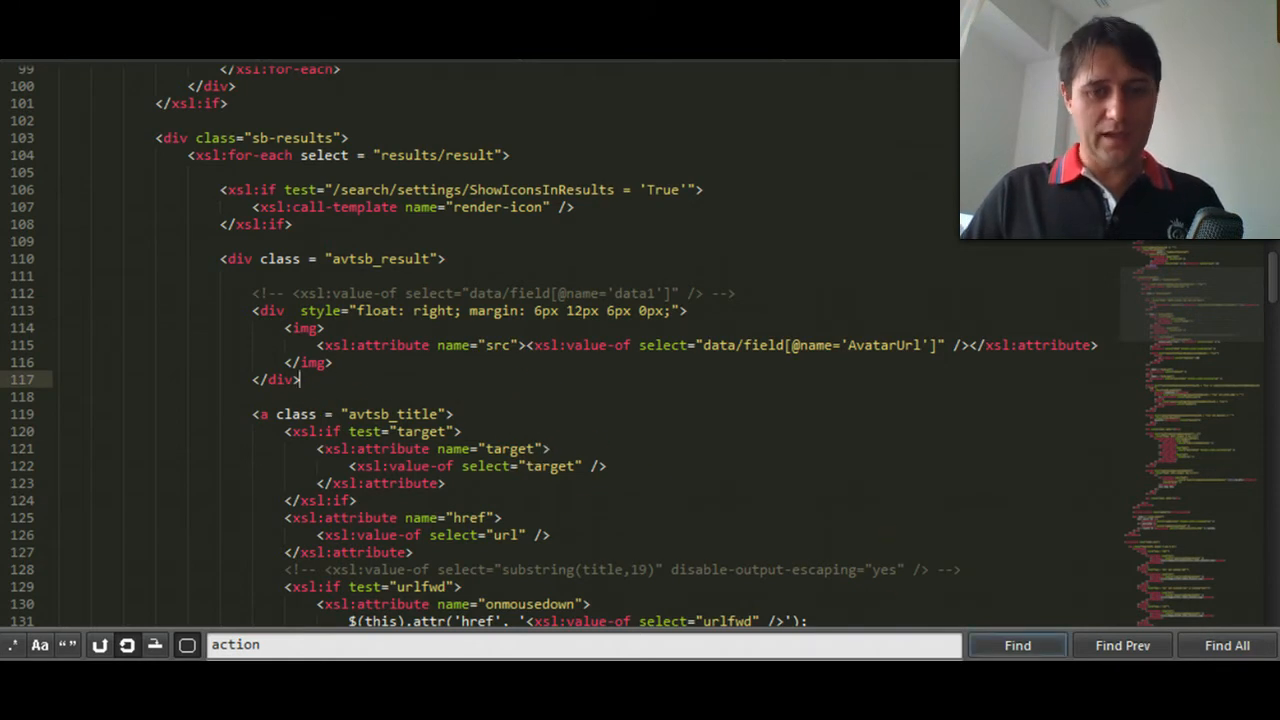
- Switch to the Member Search page in Internet Explorer to test the edited template
{"action": "left_click", "coordinate": [835, 546]}
{"action": "left_click", "coordinate": [648, 467]}
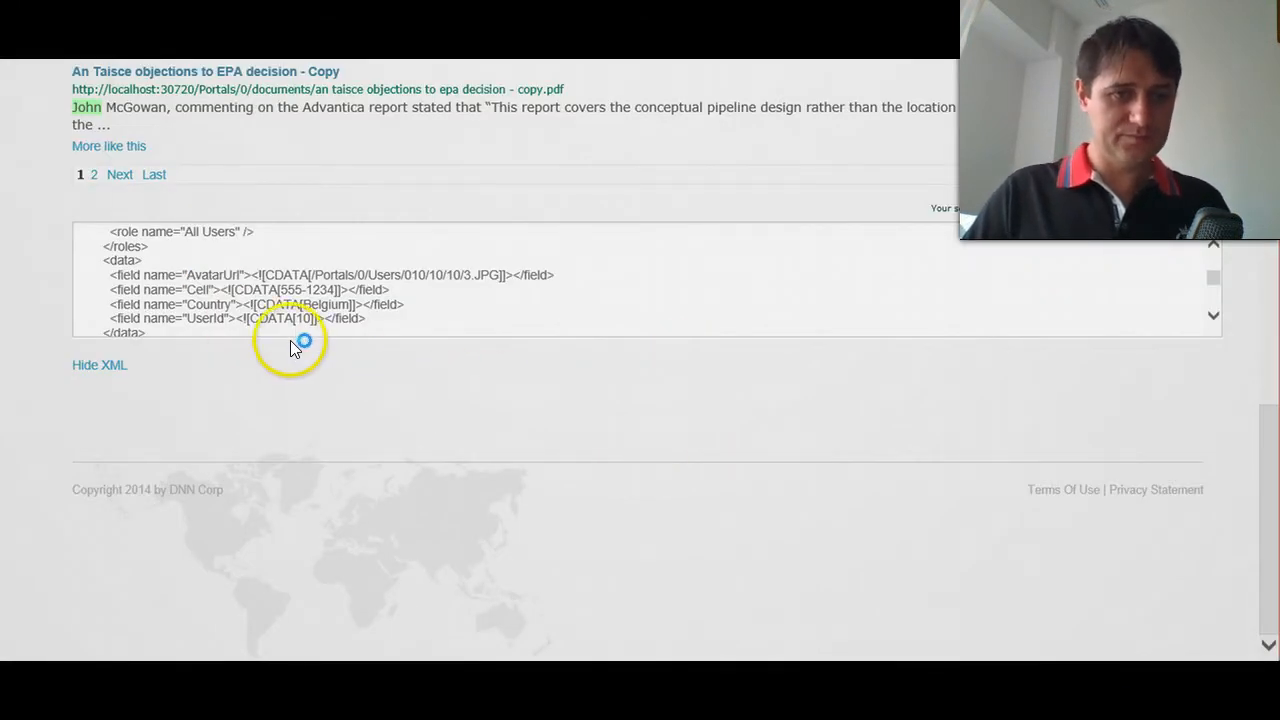
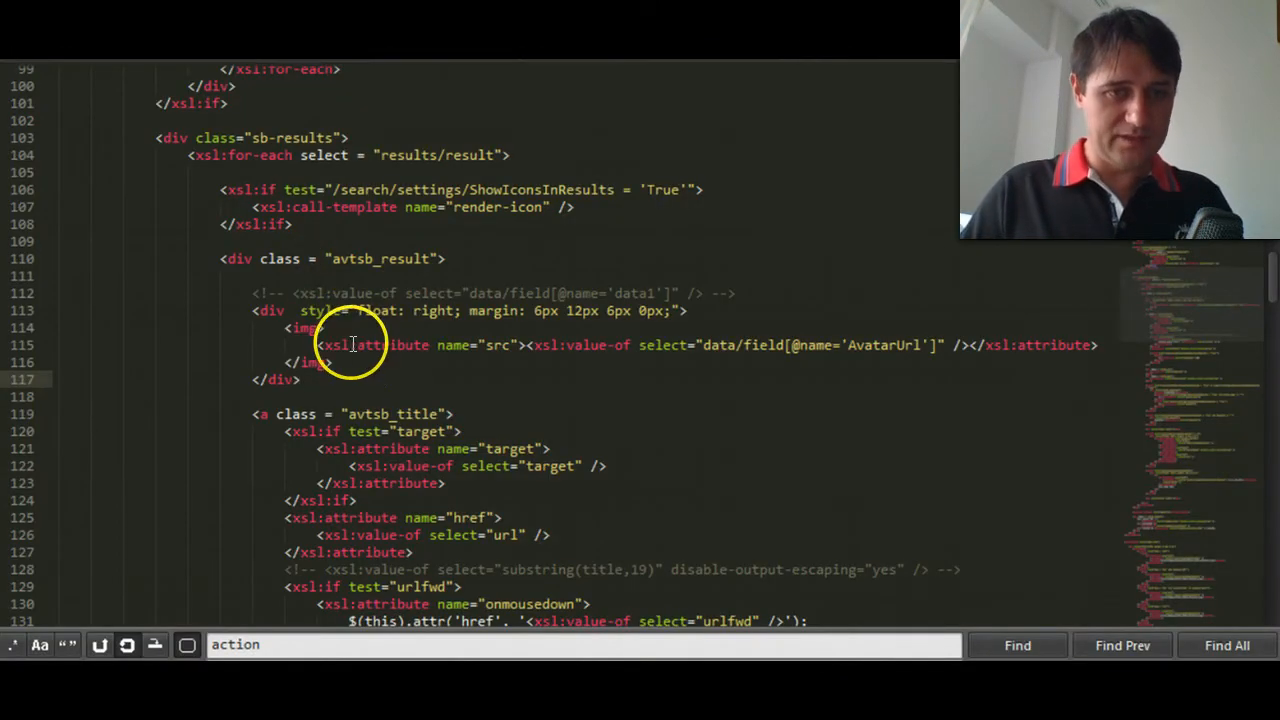
- Add a width attribute of 60 to the avatar's img tag
{"action": "left_click", "coordinate": [335, 345]}
{"action": "key", "text": "Up"}
{"action": "key", "text": "Left"}
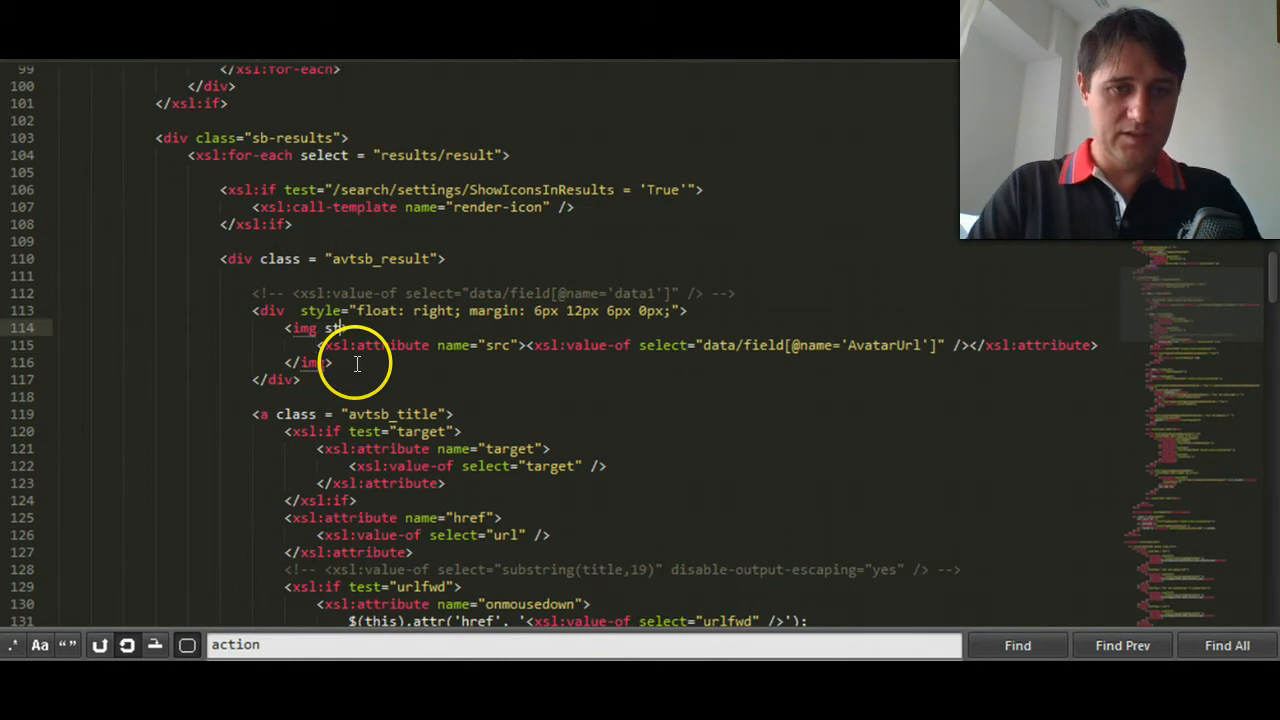
{"action": "type", "text": "style="}
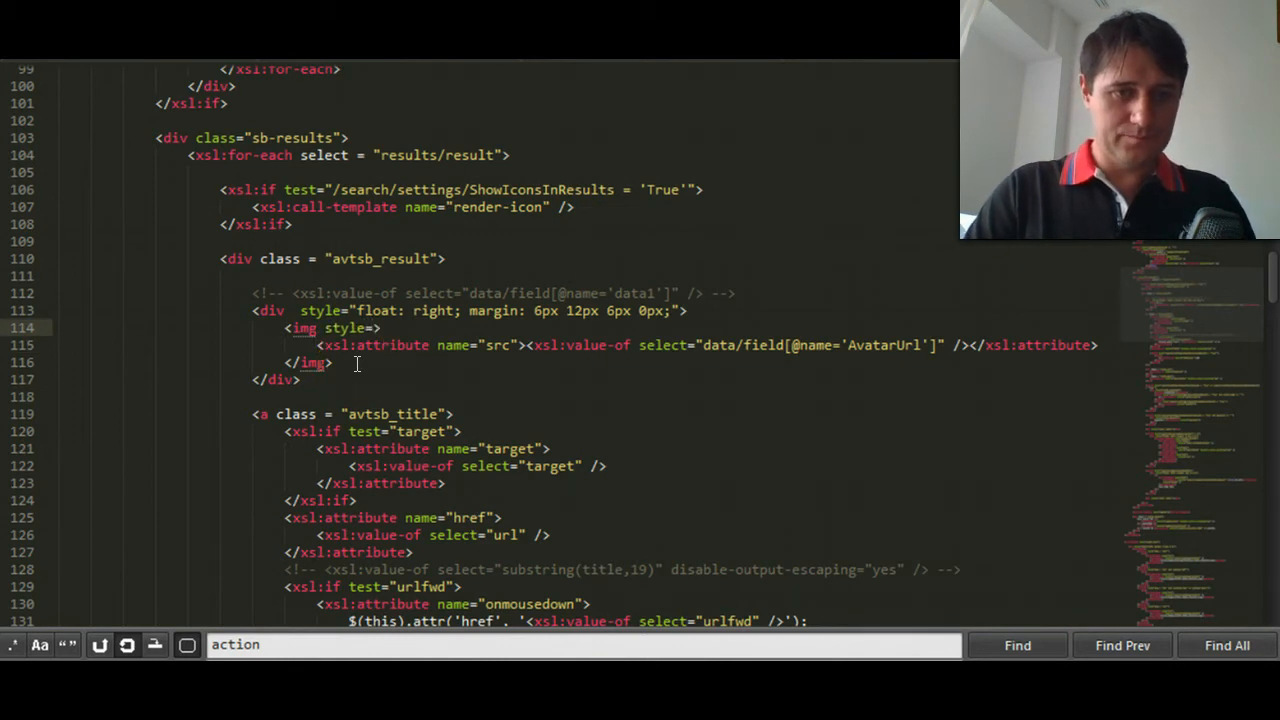
{"action": "key", "text": "BackSpace"}
{"action": "key", "text": "BackSpace"}
{"action": "key", "text": "BackSpace"}
{"action": "key", "text": "BackSpace"}
{"action": "key", "text": "BackSpace"}
{"action": "key", "text": "BackSpace"}
{"action": "type", "text": "width="}
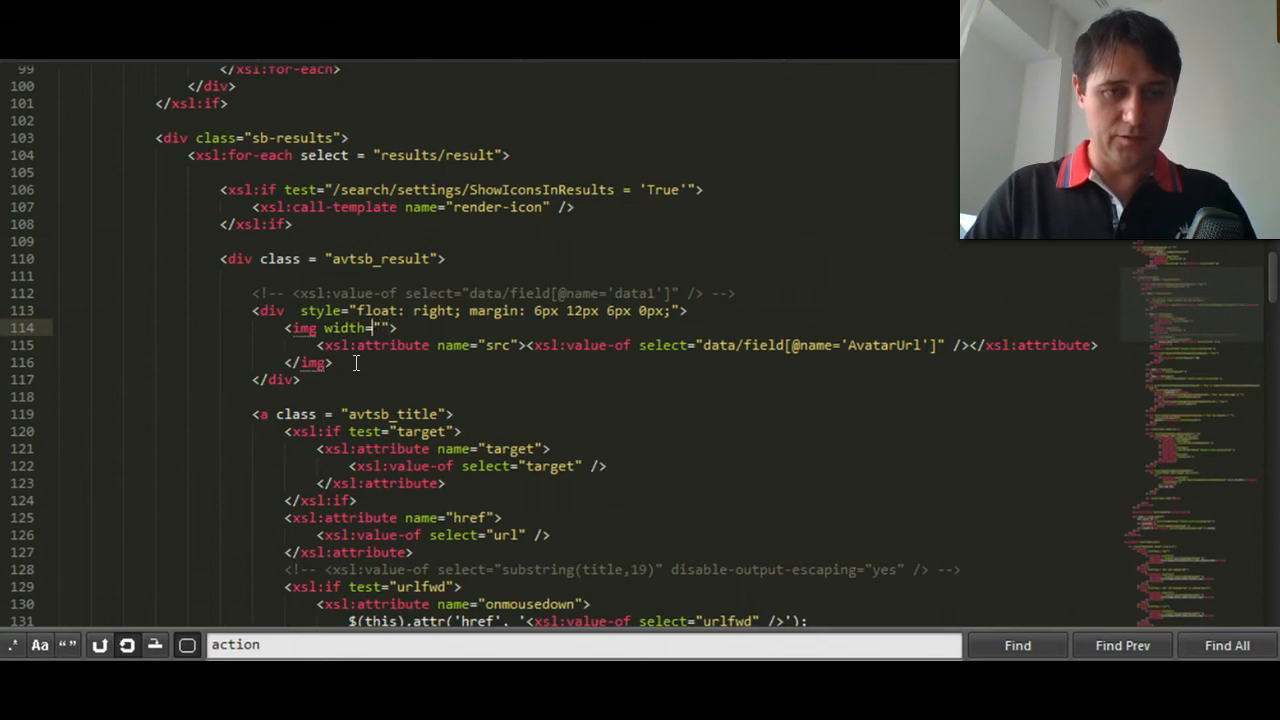
{"action": "type", "text": "\"60px"}
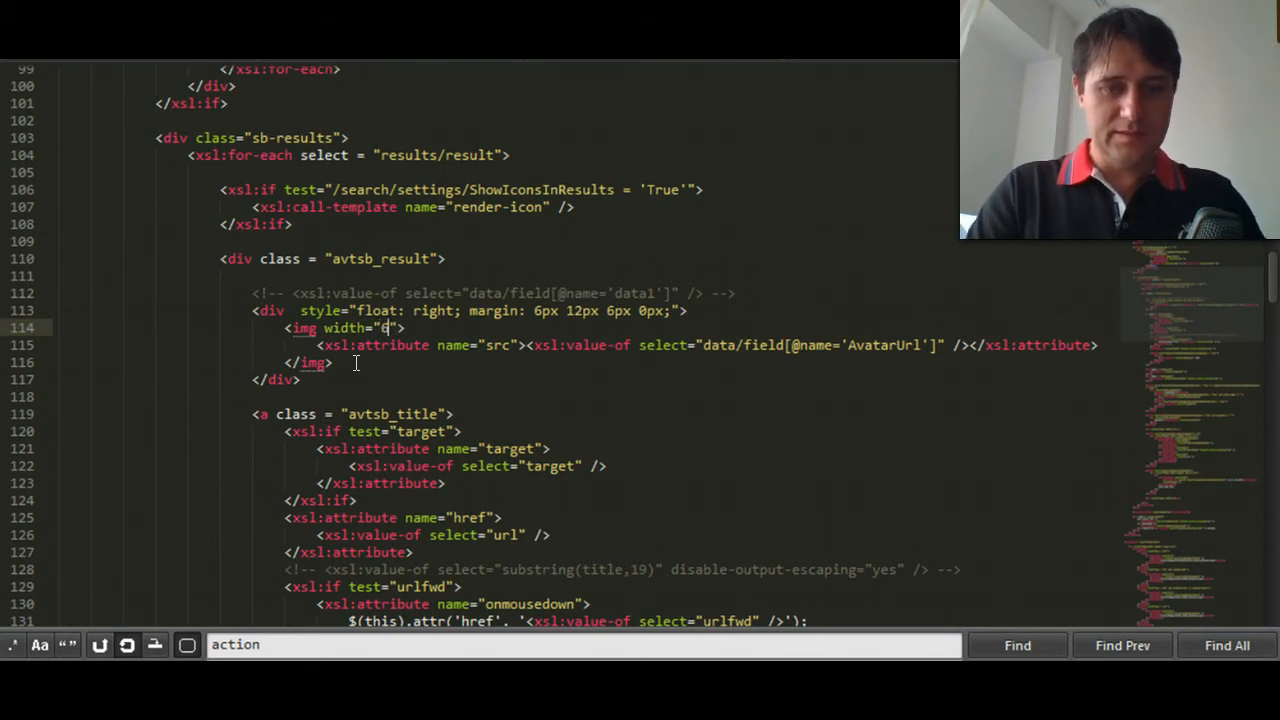
{"action": "key", "text": "BackSpace"}
{"action": "key", "text": "BackSpace"}
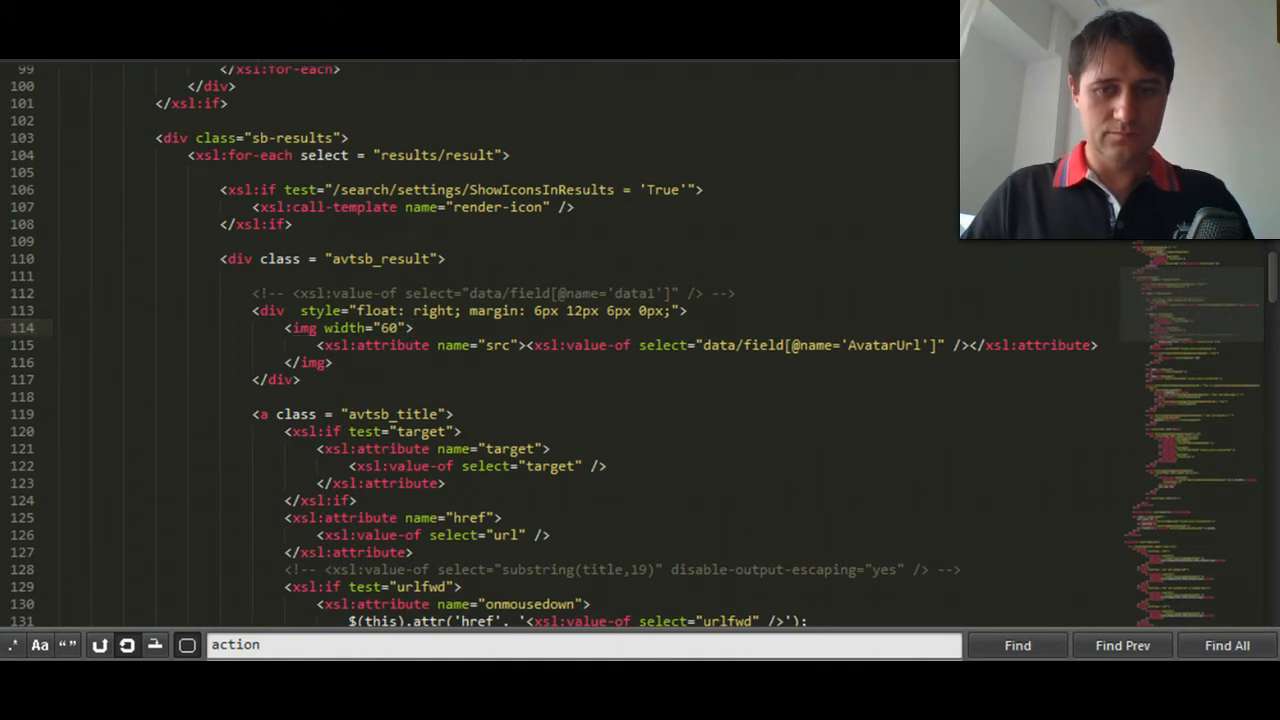
- Switch to the Member Search page in Internet Explorer and check the resized avatars in the results
{"action": "left_click", "coordinate": [908, 581]}
{"action": "left_click", "coordinate": [834, 306]}
{"action": "scroll", "coordinate": [436, 400], "scroll_direction": "up", "scroll_amount": 15}
{"action": "scroll", "coordinate": [436, 408], "scroll_direction": "down", "scroll_amount": 3}
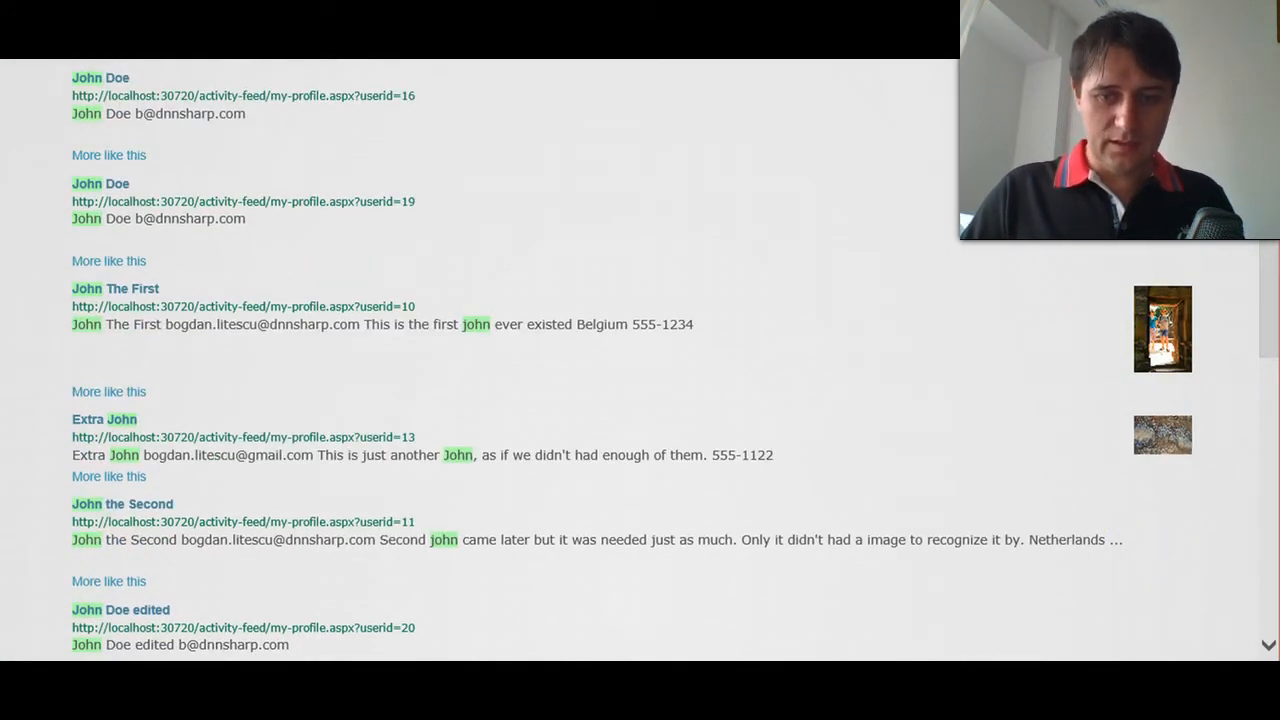
- Return to the XSL template in the code editor and change the avatar div's float to left
{"action": "key", "text": "alt+Tab"}
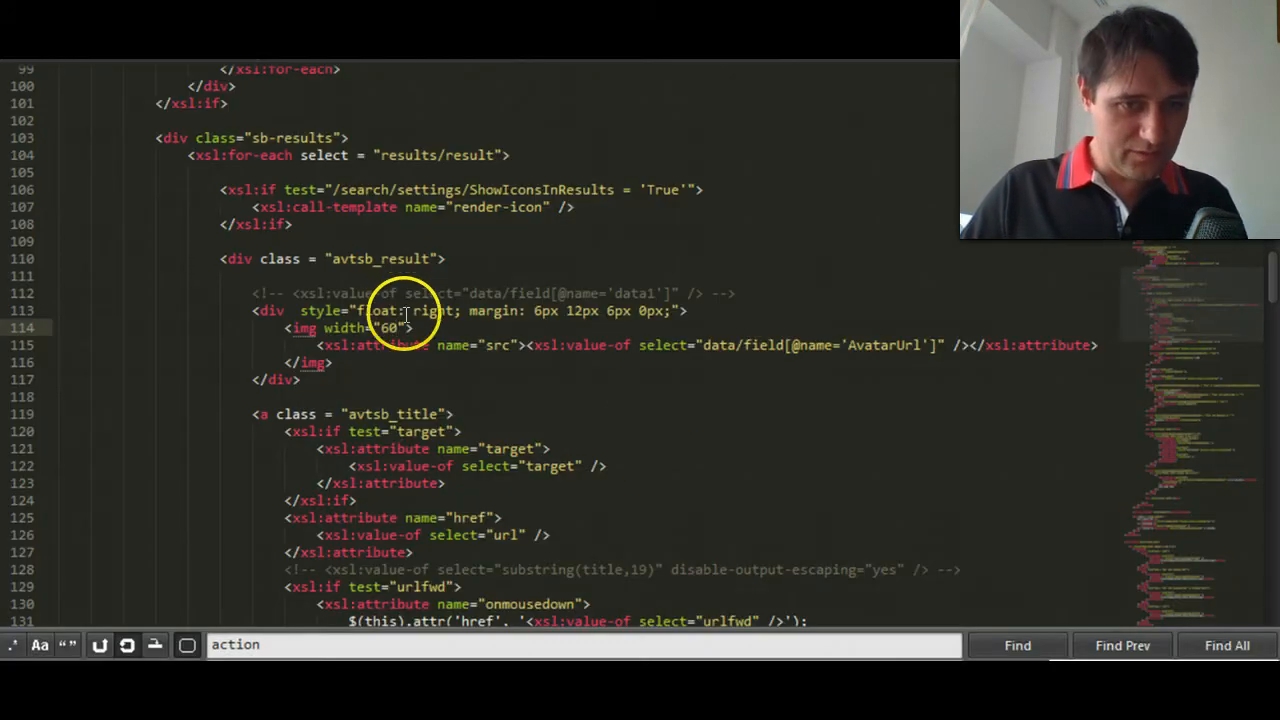
{"action": "left_click", "coordinate": [424, 312]}
{"action": "type", "text": "left"}
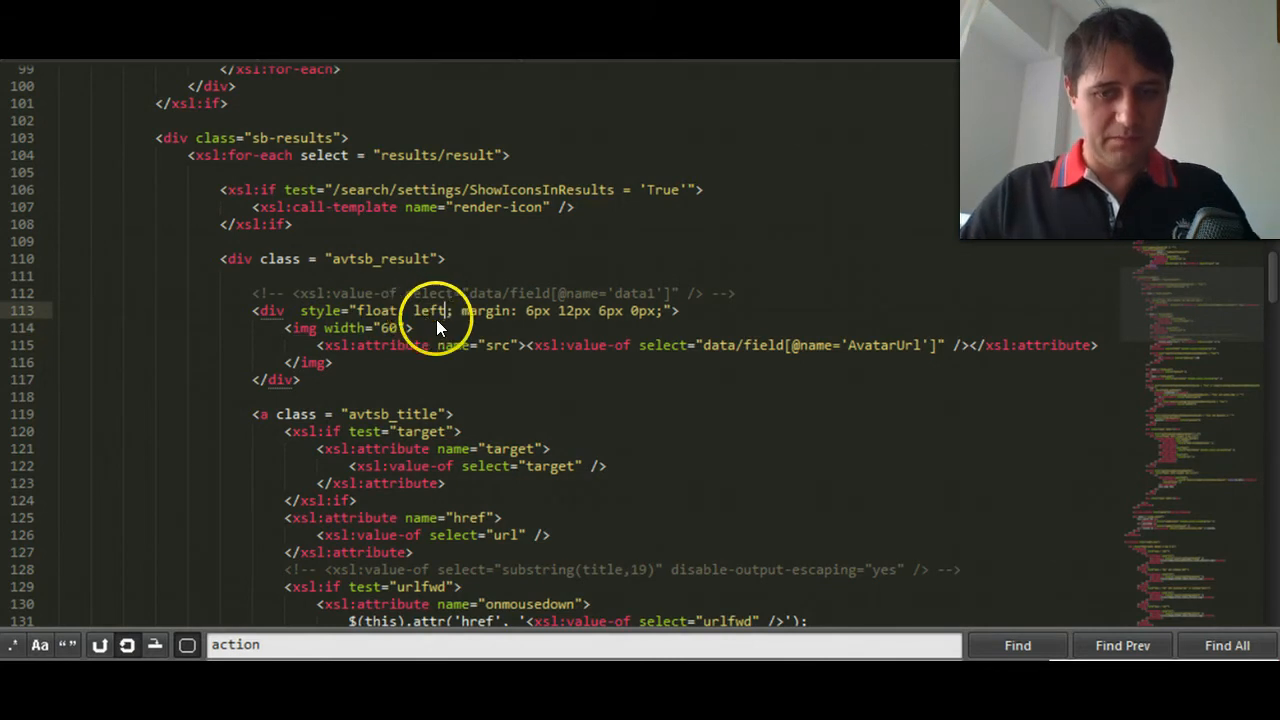
- Reload the Member Search page in Internet Explorer and examine the avatar placement across the results
{"action": "mouse_move", "coordinate": [1017, 700]}
{"action": "left_click", "coordinate": [889, 608]}
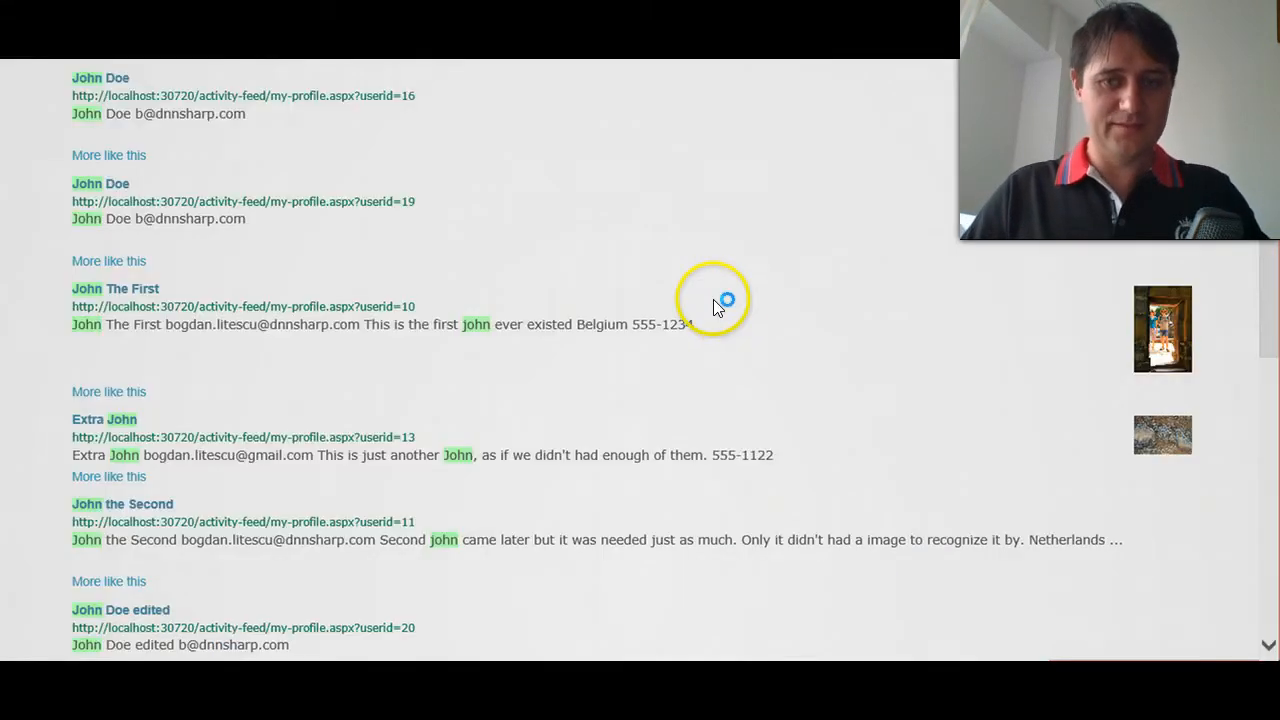
{"action": "key", "text": "F5"}
{"action": "scroll", "coordinate": [395, 344], "scroll_direction": "up", "scroll_amount": 3}
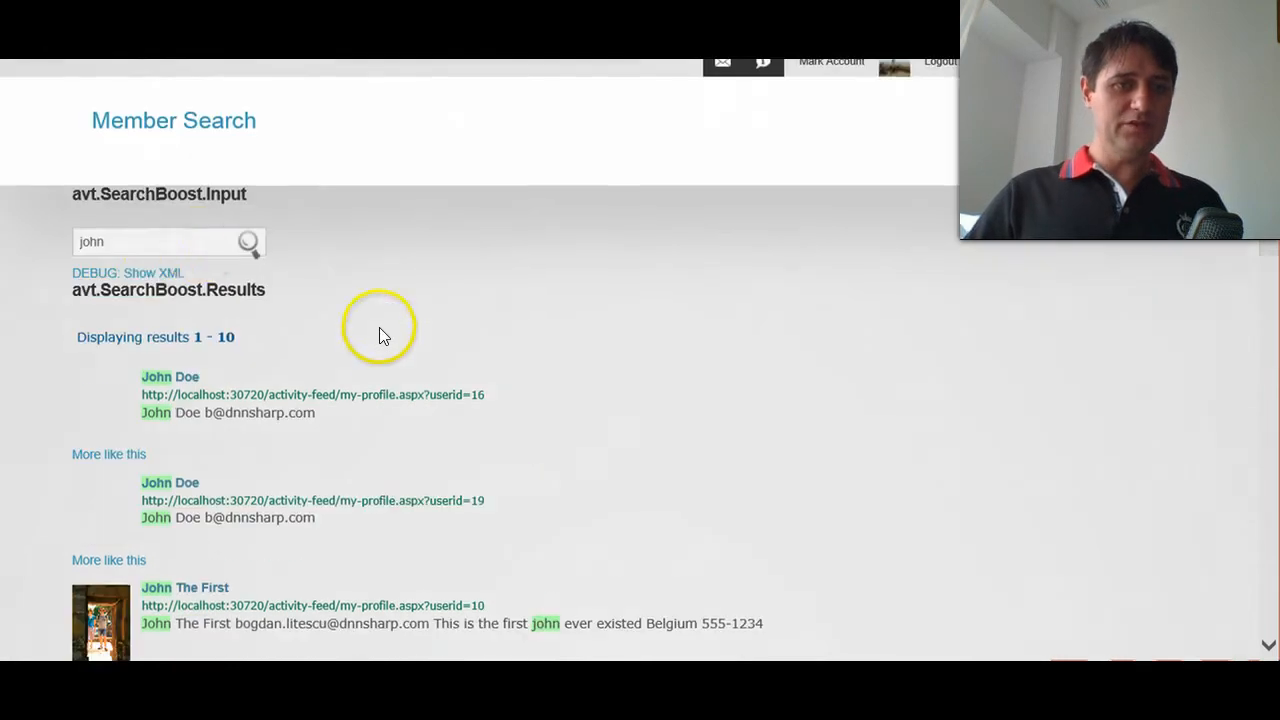
{"action": "scroll", "coordinate": [110, 324], "scroll_direction": "down", "scroll_amount": 1}
{"action": "scroll", "coordinate": [128, 357], "scroll_direction": "down", "scroll_amount": 1}
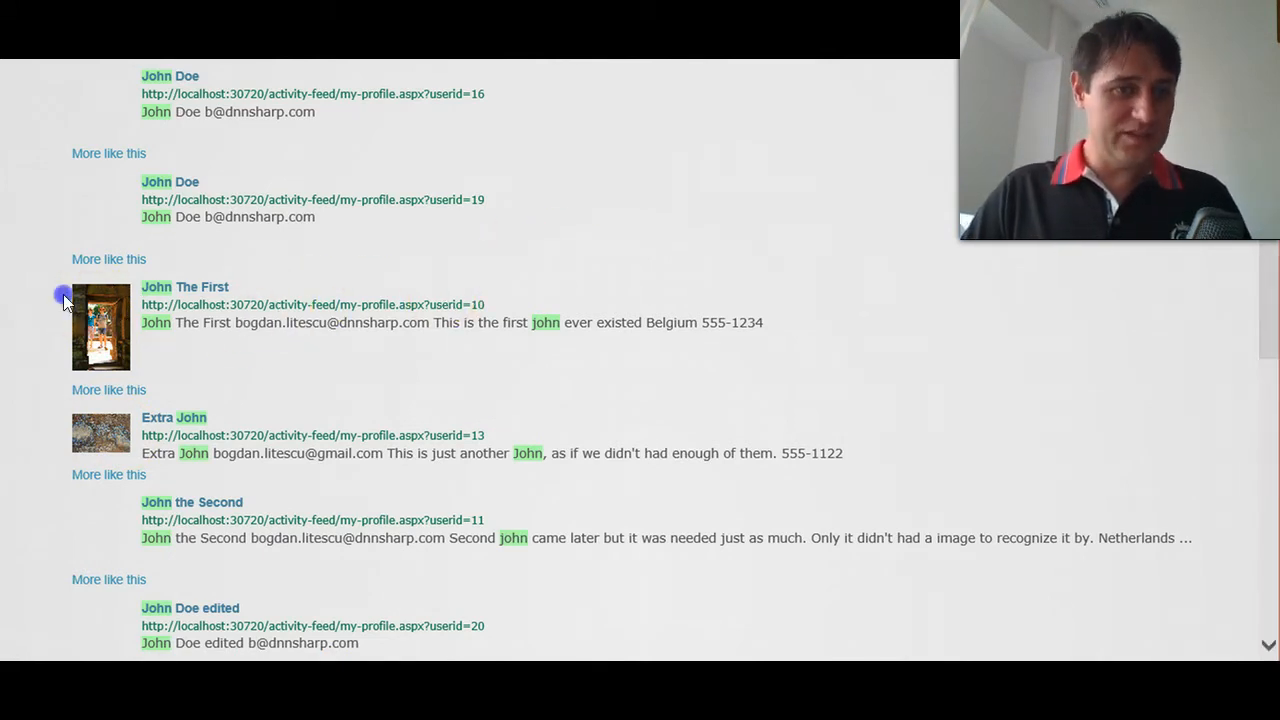
{"action": "scroll", "coordinate": [56, 316], "scroll_direction": "up", "scroll_amount": 1}
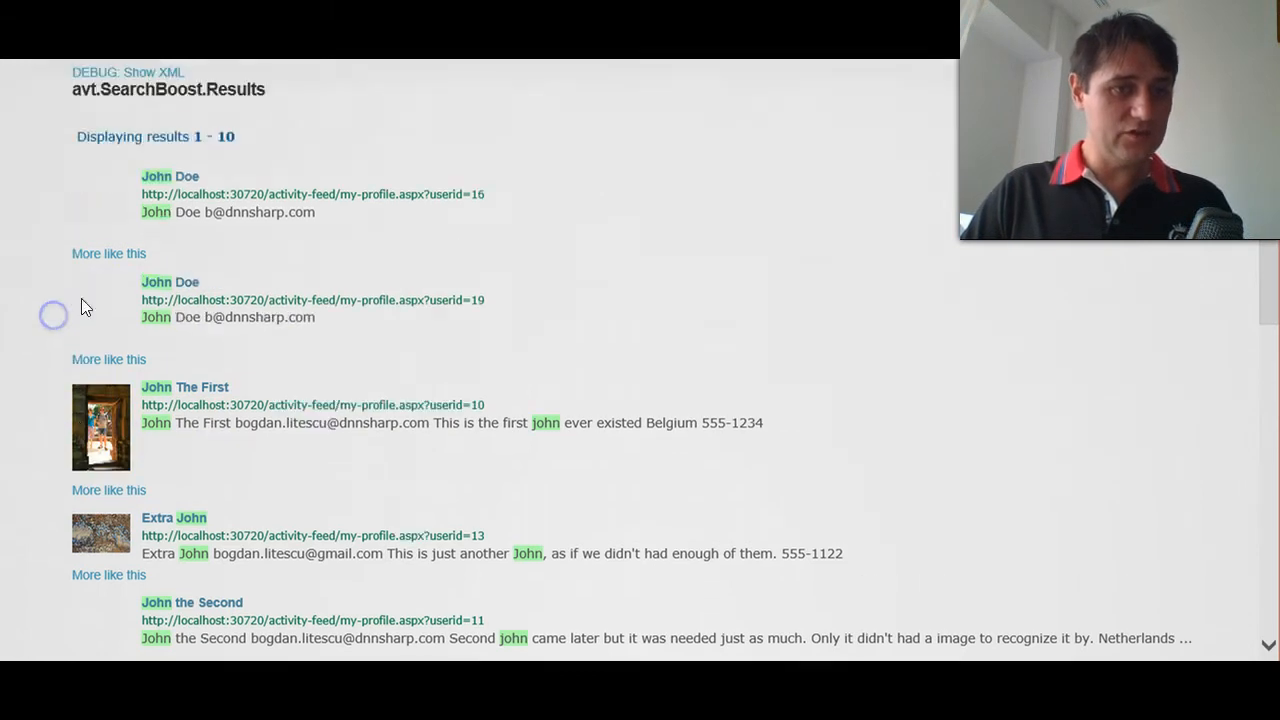
{"action": "scroll", "coordinate": [73, 313], "scroll_direction": "up", "scroll_amount": 3}
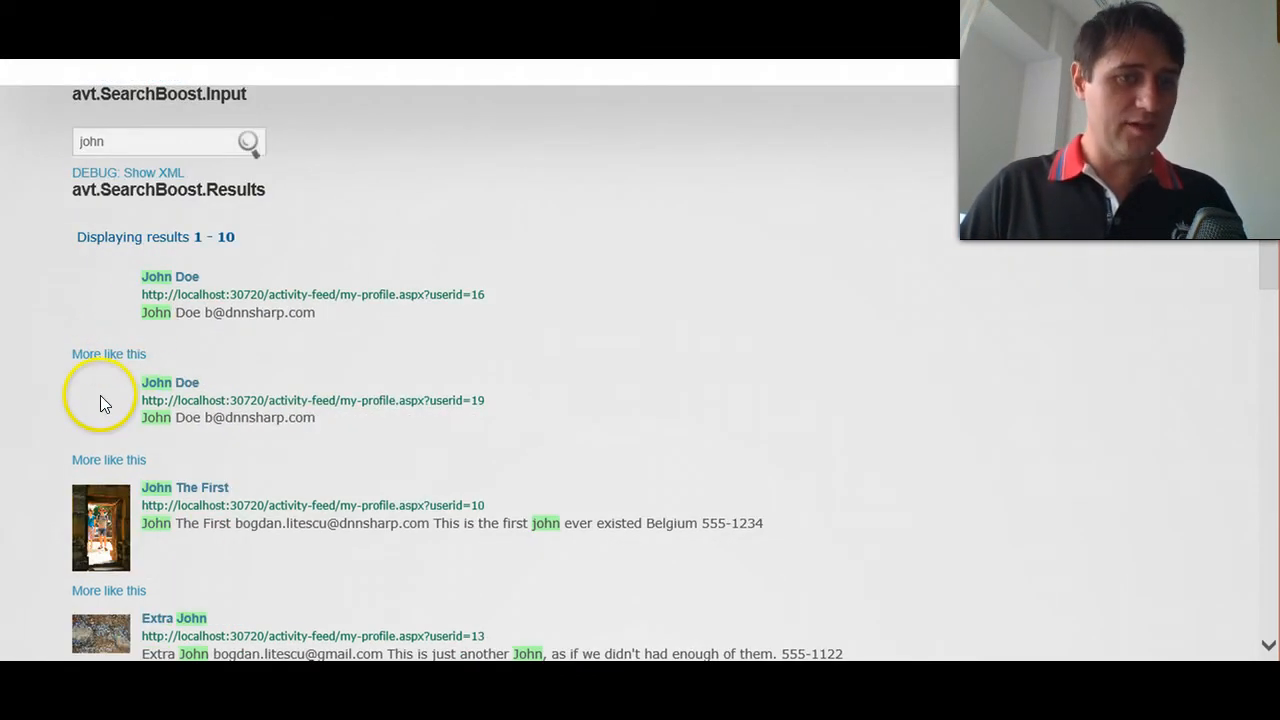
{"action": "scroll", "coordinate": [170, 452], "scroll_direction": "down", "scroll_amount": 4}
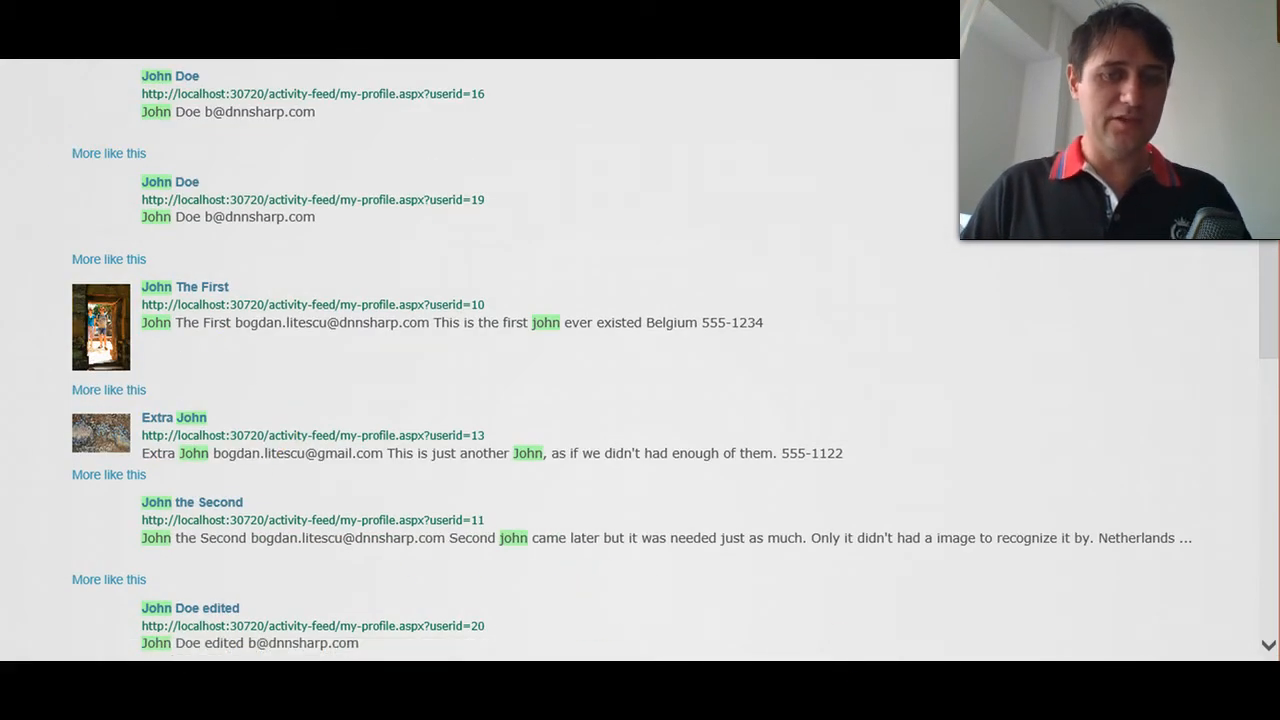
- Return to the XSL template in the code editor and wrap the avatar div in an xsl:if element with an empty test
{"action": "left_click", "coordinate": [615, 680]}
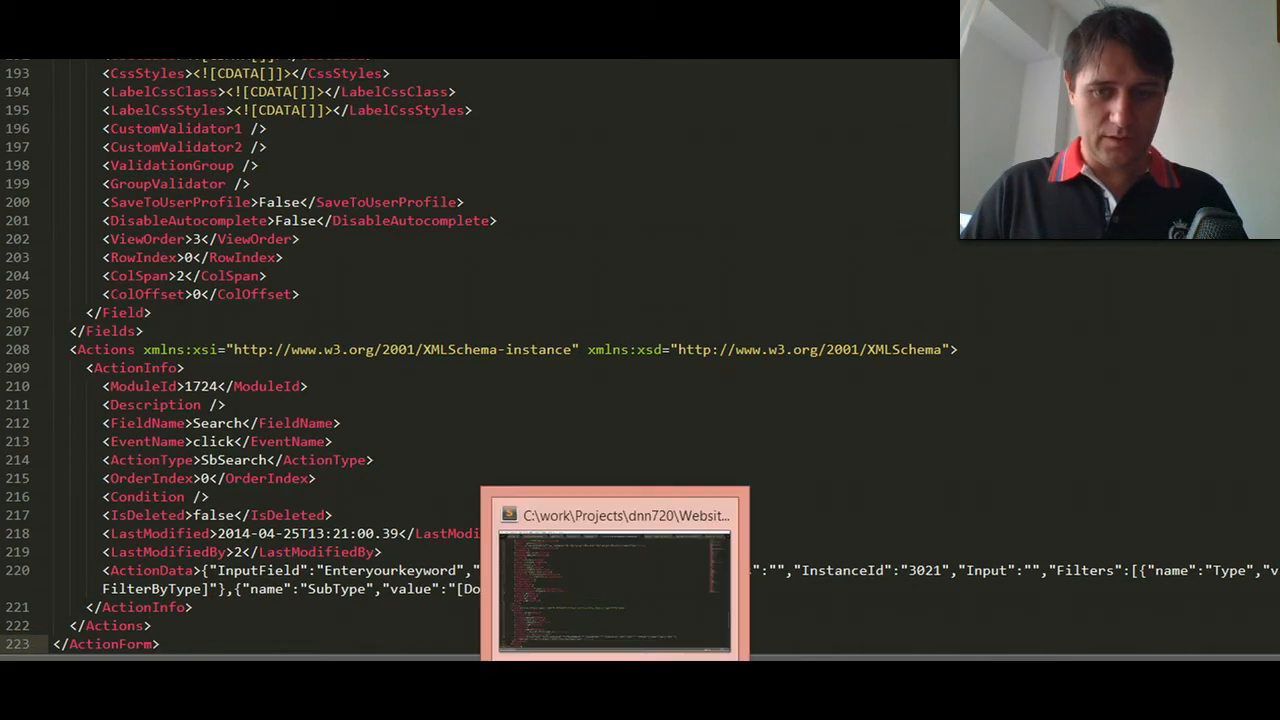
{"action": "left_click", "coordinate": [615, 680]}
{"action": "left_click", "coordinate": [730, 680]}
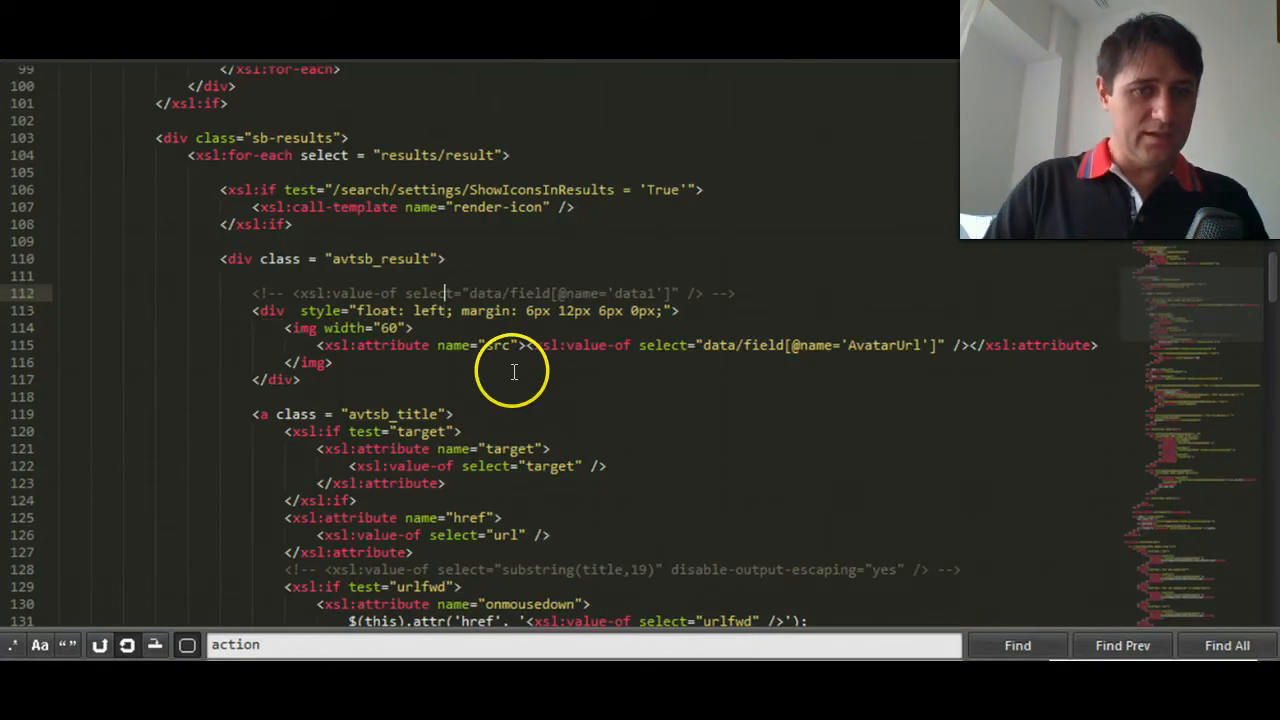
{"action": "key", "text": "ctrl+shift+Return"}
{"action": "type", "text": "<xsl:if"}
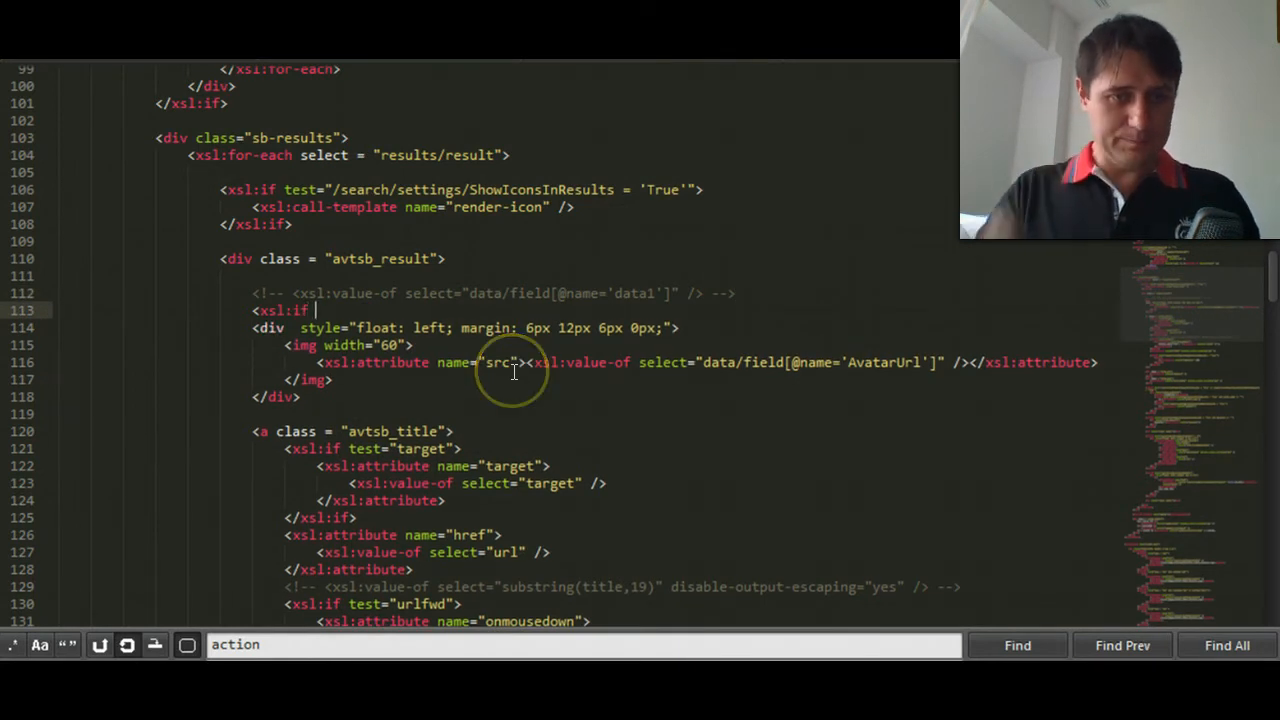
{"action": "type", "text": " test=\"\">"}
{"action": "key", "text": "Down"}
{"action": "key", "text": "Down"}
{"action": "key", "text": "Down"}
{"action": "key", "text": "Down"}
{"action": "key", "text": "Down"}
{"action": "key", "text": "Return"}
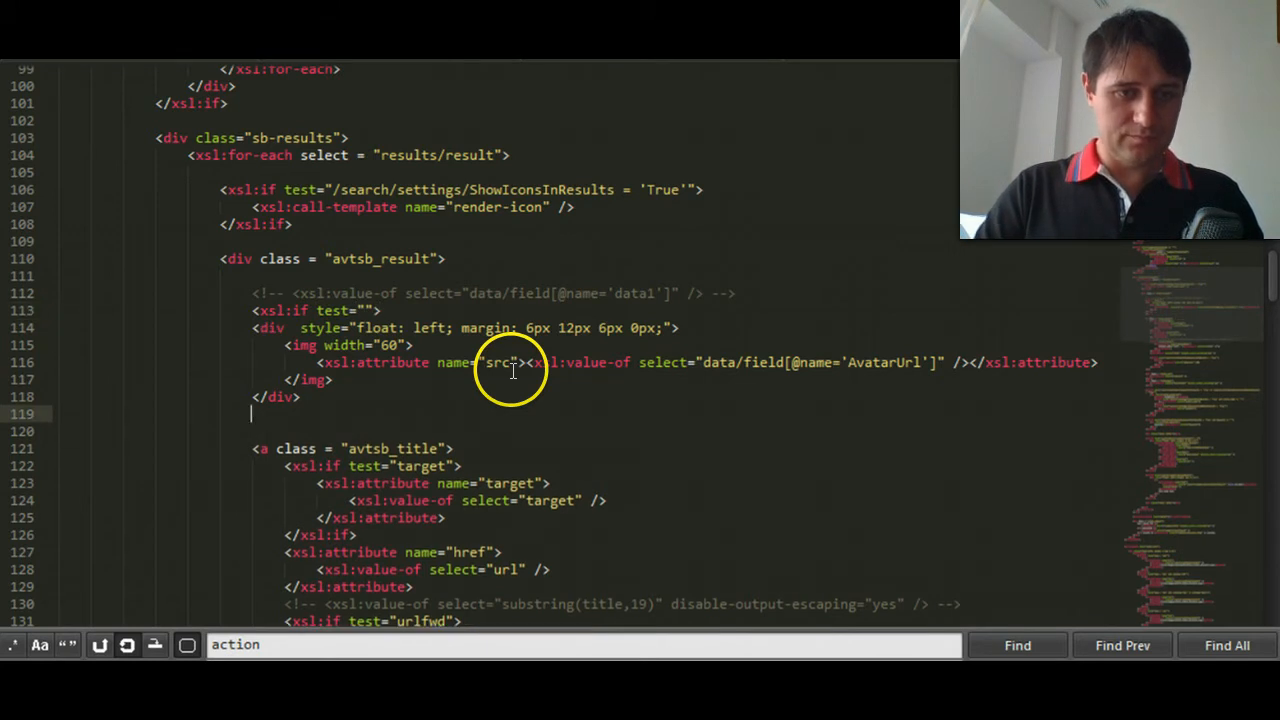
{"action": "type", "text": "</xsl:if>"}
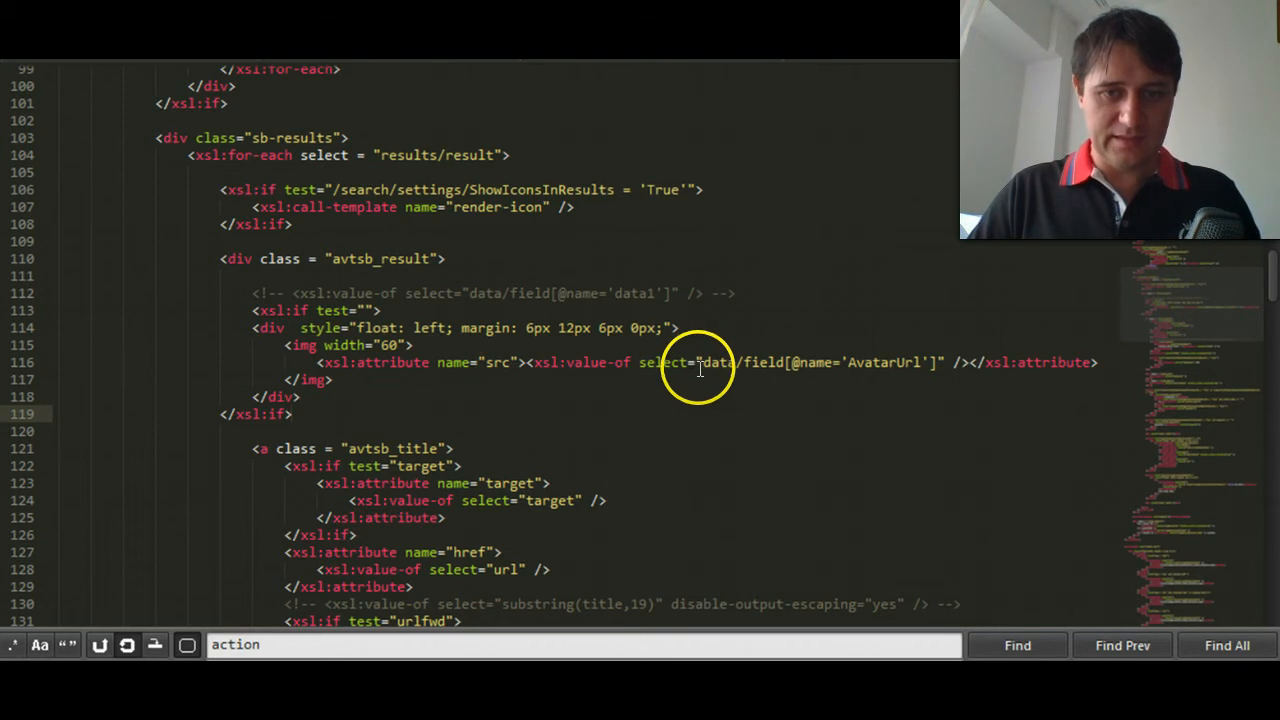
- Copy the AvatarUrl field expression and indent the avatar div block and the closing xsl:if tag by one level
{"action": "left_click", "coordinate": [701, 366]}
{"action": "left_click_drag", "start_coordinate": [704, 366], "coordinate": [929, 366]}
{"action": "key", "text": "ctrl+c"}
{"action": "left_click_drag", "start_coordinate": [318, 418], "coordinate": [266, 348]}
{"action": "key", "text": "Tab"}
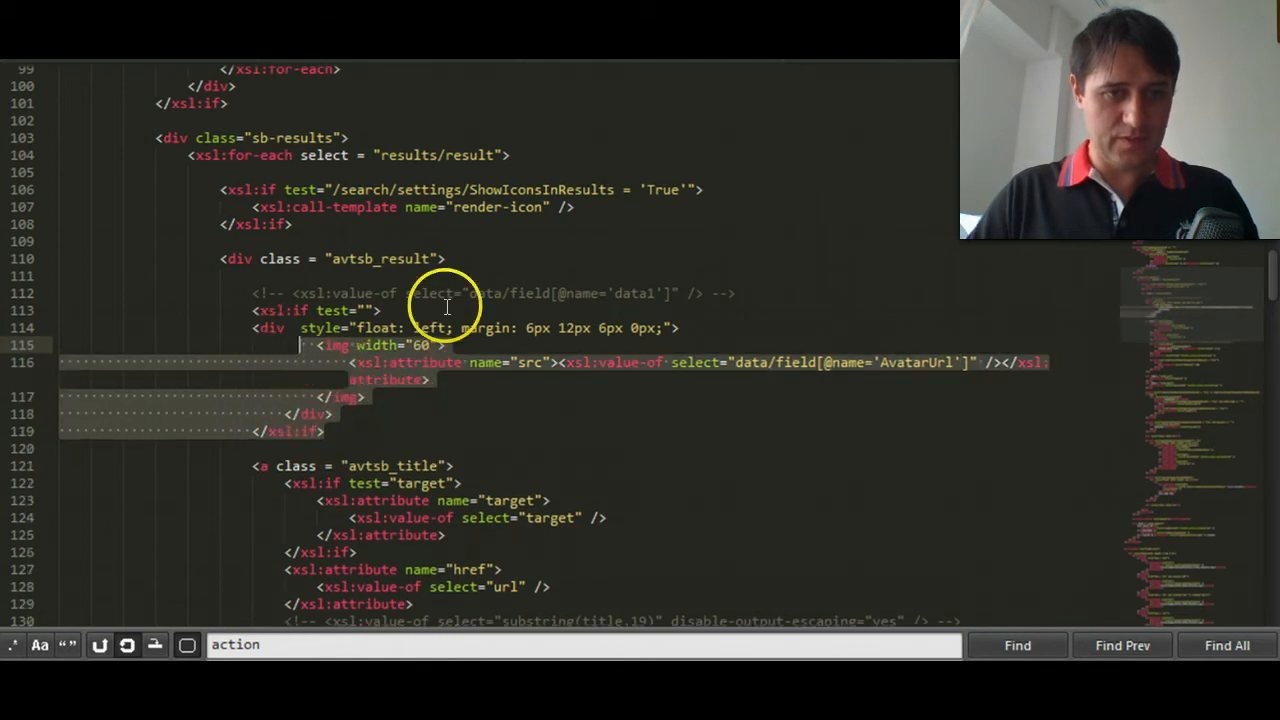
{"action": "key", "text": "shift+Tab"}
{"action": "left_click", "coordinate": [243, 326], "text": "shift"}
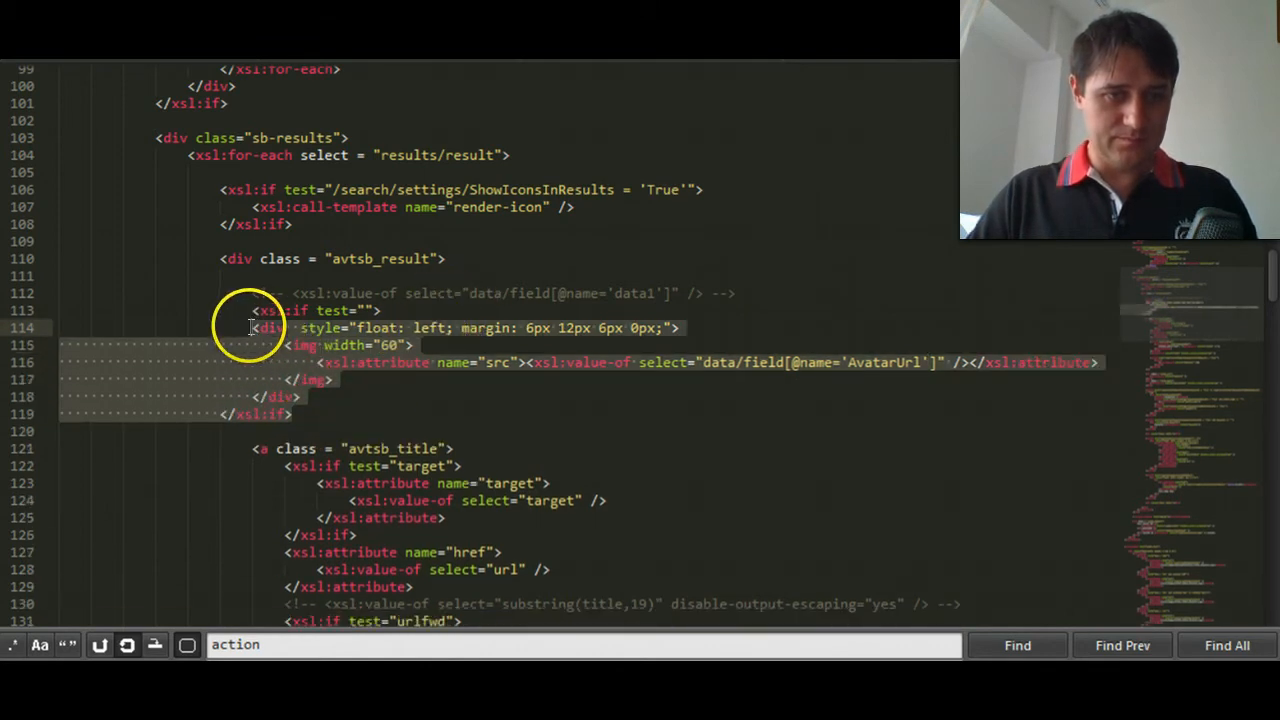
{"action": "key", "text": "Tab"}
{"action": "left_click", "coordinate": [365, 311]}
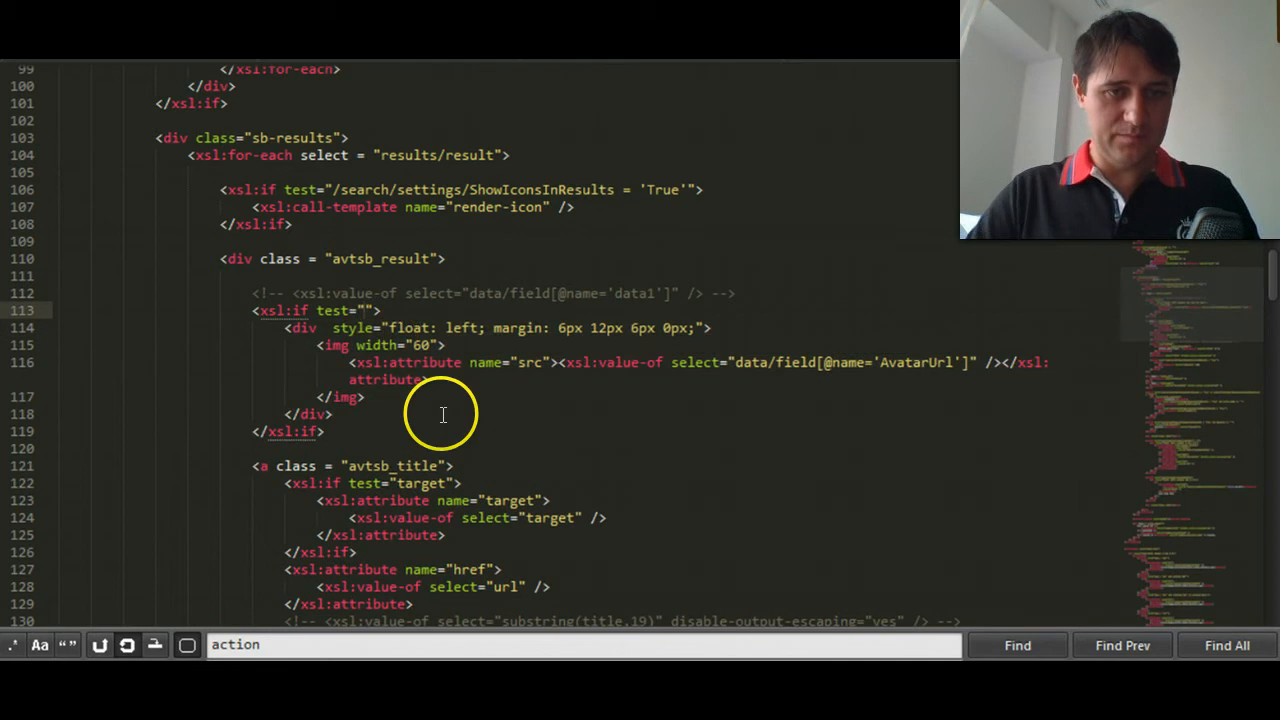
{"action": "key", "text": "ctrl+v"}
{"action": "type", "text": "!= ''"}
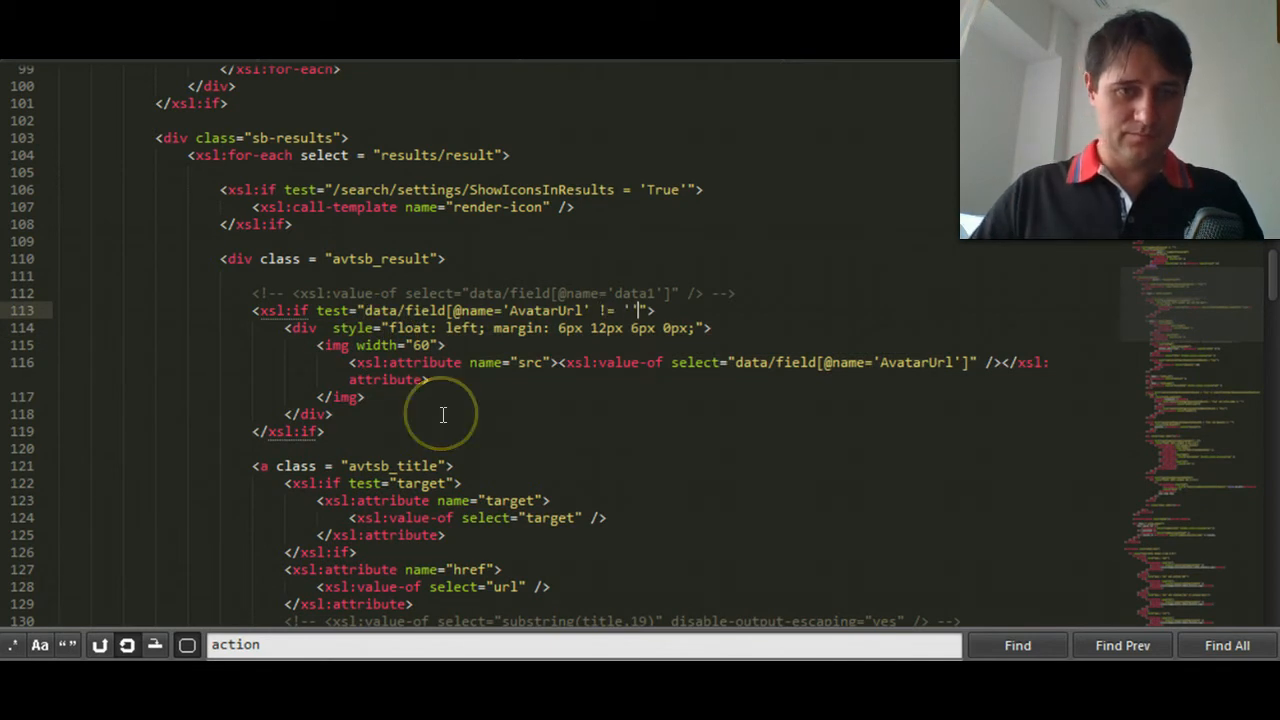
{"action": "type", "text": "]"}
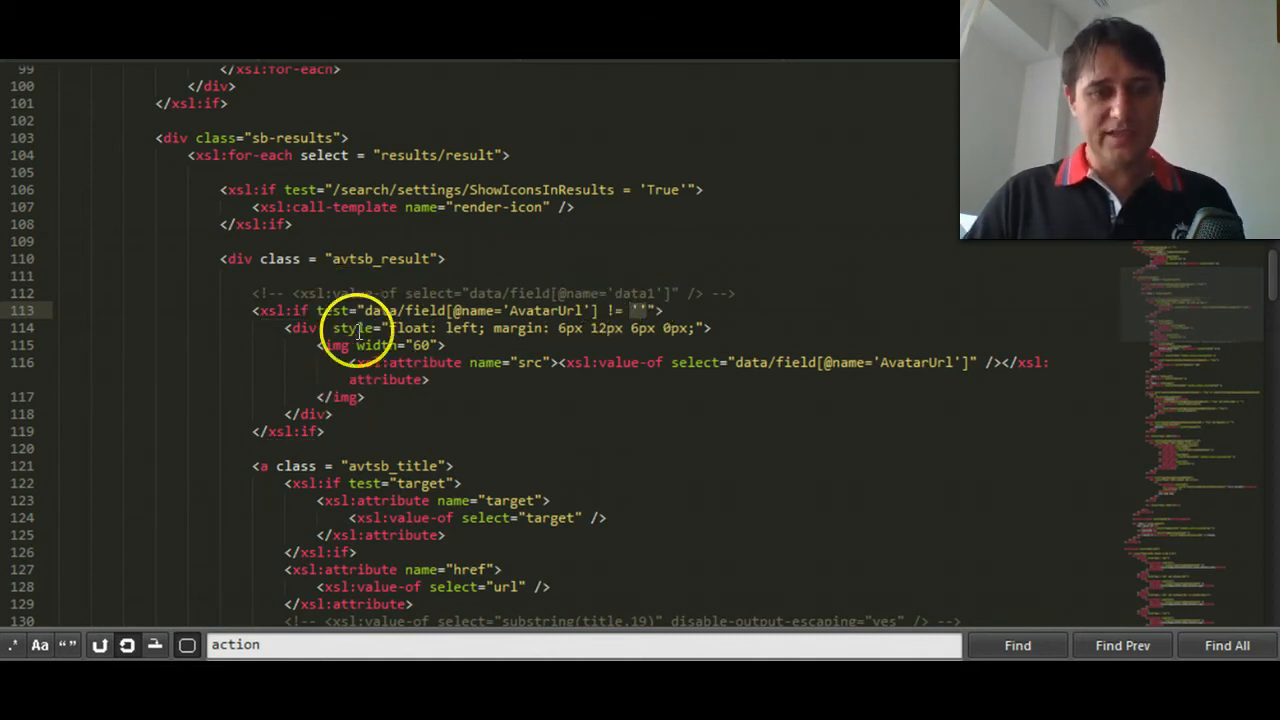
- Enclose the avatar xsl:if block in opening and closing xsl:choose tags
{"action": "left_click", "coordinate": [358, 398]}
{"action": "left_click", "coordinate": [299, 328]}
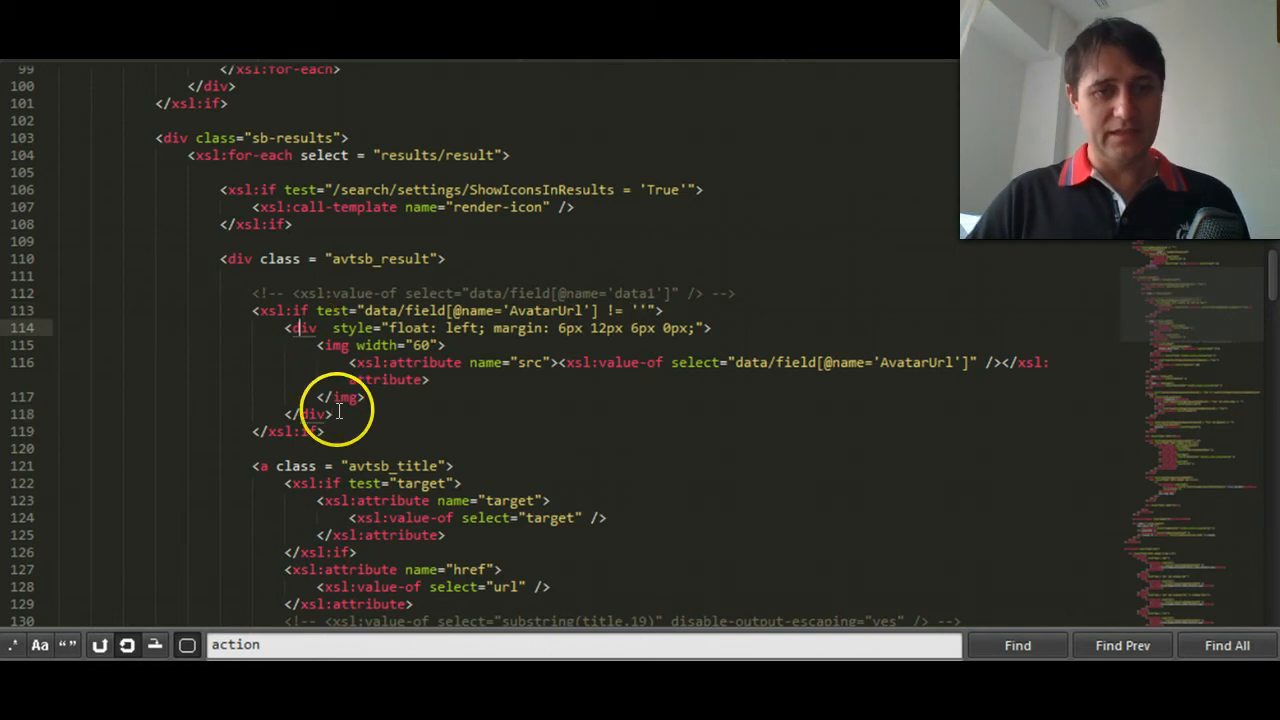
{"action": "double_click", "coordinate": [300, 310]}
{"action": "key", "text": "Left"}
{"action": "key", "text": "ctrl+shift+Return"}
{"action": "type", "text": "<xsl"}
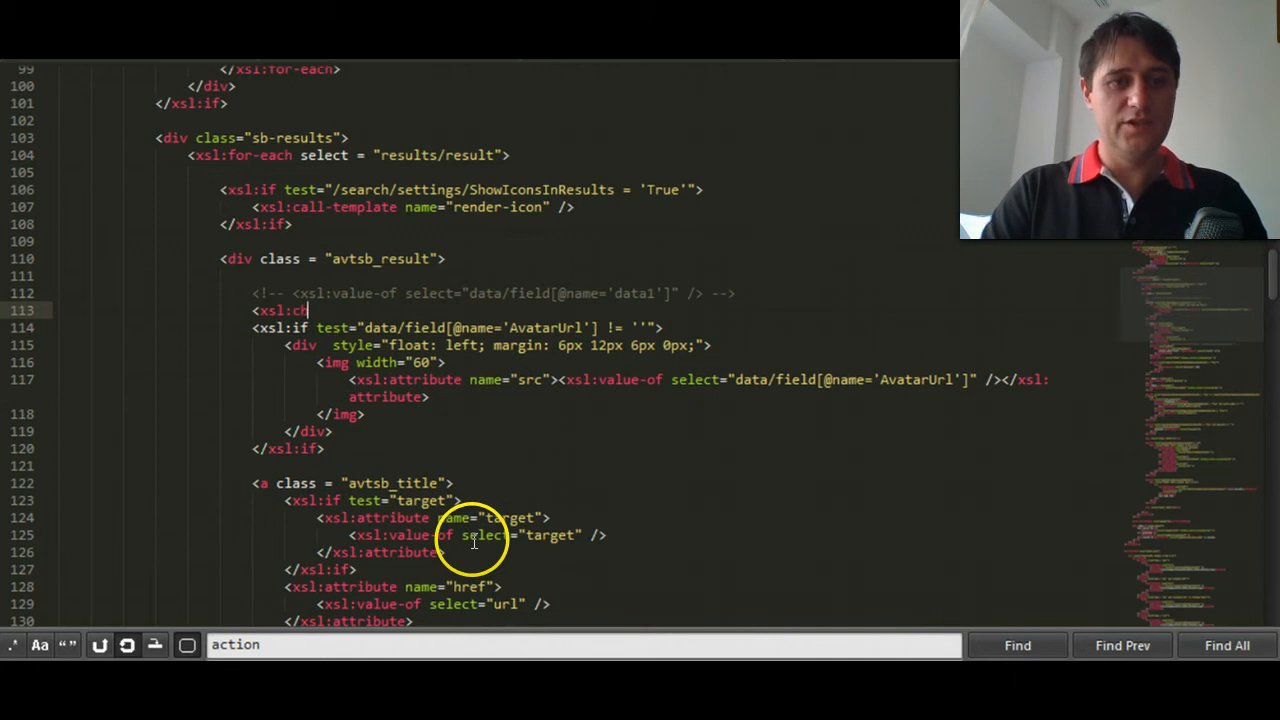
{"action": "type", "text": ":choose>"}
{"action": "key", "text": "Down"}
{"action": "key", "text": "Down"}
{"action": "key", "text": "Down"}
{"action": "key", "text": "Down"}
{"action": "key", "text": "Down"}
{"action": "key", "text": "Down"}
{"action": "key", "text": "Down"}
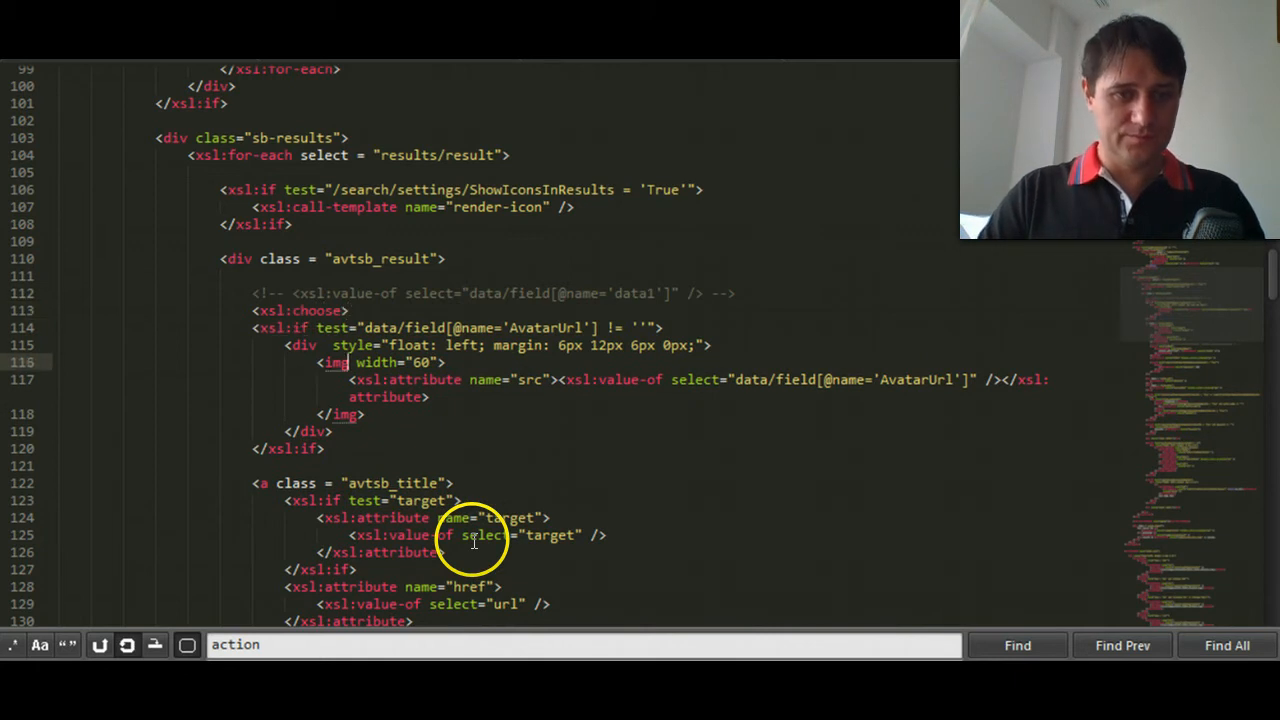
{"action": "key", "text": "Down"}
{"action": "key", "text": "Return"}
{"action": "type", "text": "</xs"}
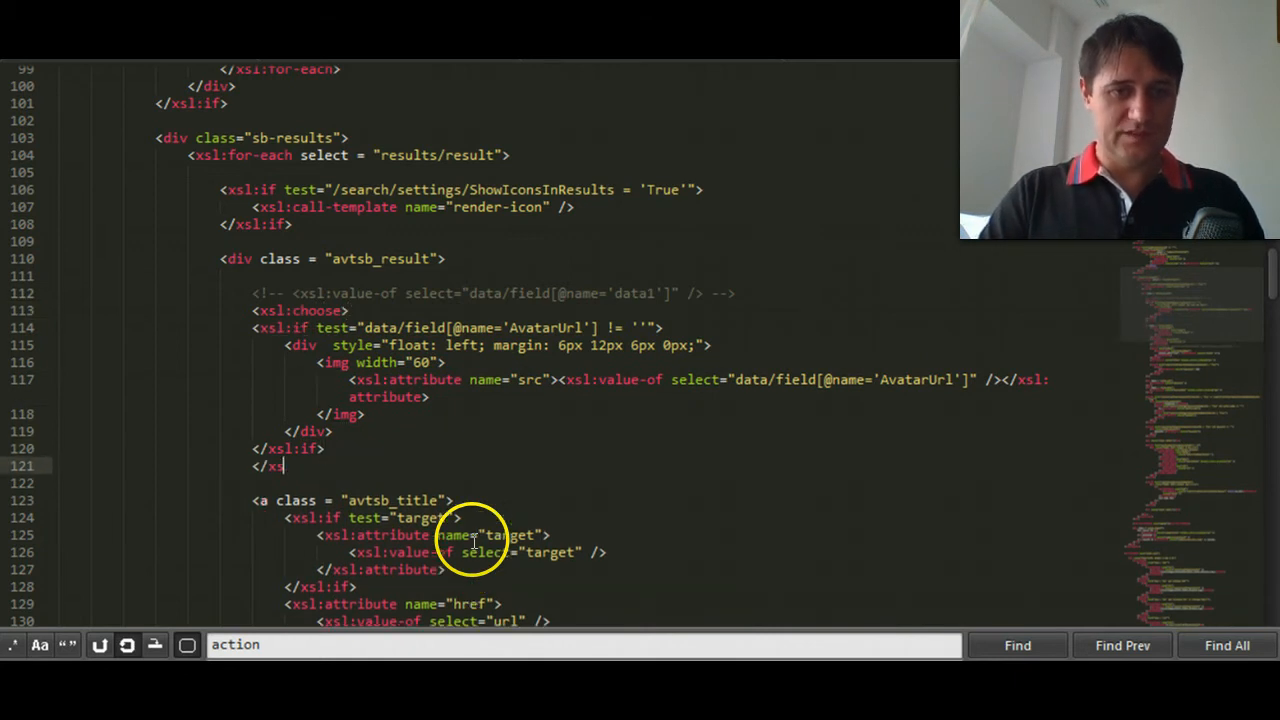
{"action": "type", "text": "l:choose>"}
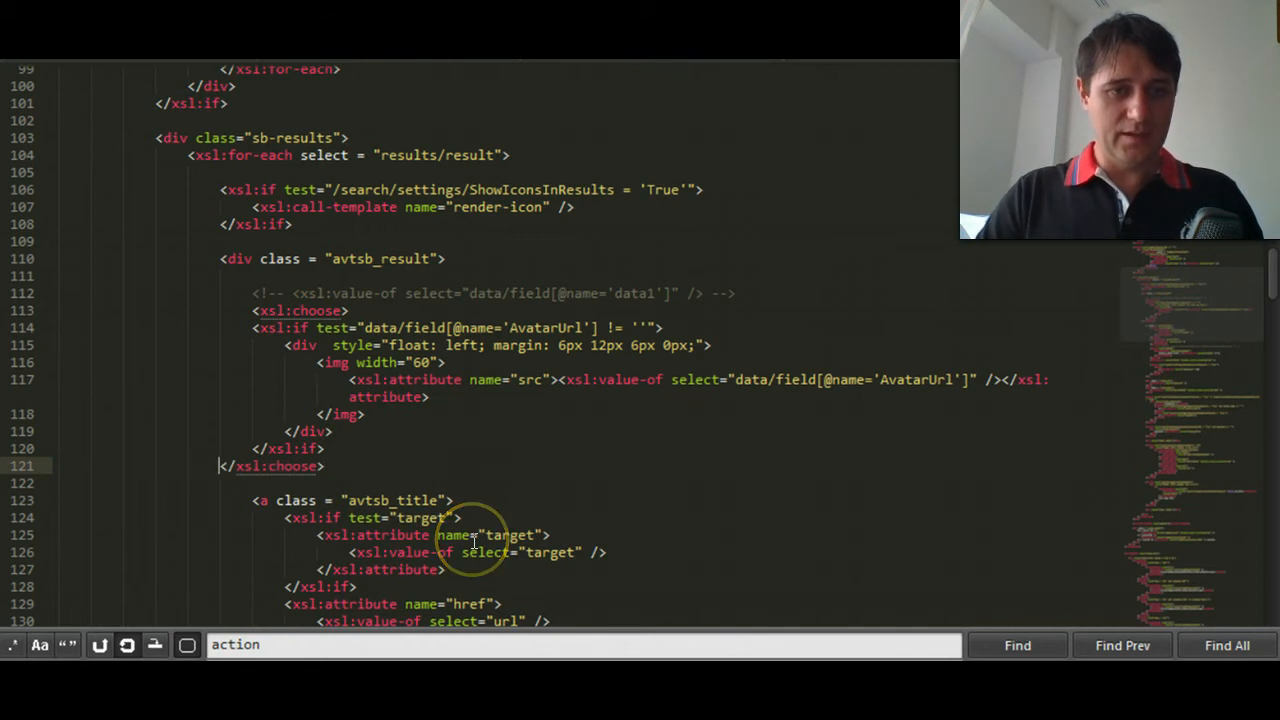
- Indent the avatar xsl:if block and the closing xsl:choose tag by one level
{"action": "key", "text": "shift+Up"}
{"action": "key", "text": "shift+Up"}
{"action": "key", "text": "shift+Up"}
{"action": "key", "text": "shift+Up"}
{"action": "key", "text": "shift+Up"}
{"action": "key", "text": "shift+Up"}
{"action": "key", "text": "shift+Up"}
{"action": "key", "text": "shift+Up"}
{"action": "key", "text": "shift+Home"}
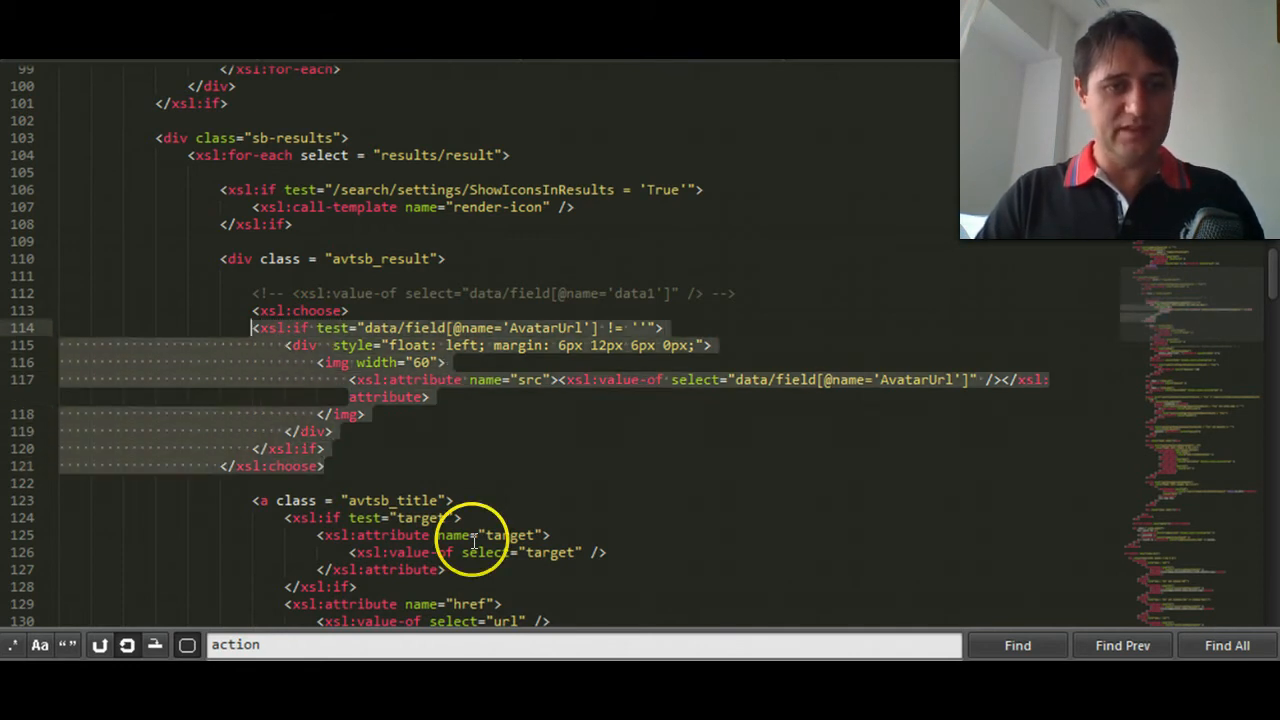
{"action": "key", "text": "Tab"}
- Change the opening and closing xsl:if tags around the avatar div to xsl:when
{"action": "key", "text": "Up"}
{"action": "key", "text": "Down"}
{"action": "key", "text": "ctrl+Right"}
{"action": "key", "text": "ctrl+Right"}
{"action": "key", "text": "ctrl+Right"}
{"action": "key", "text": "ctrl+shift+Right"}
{"action": "type", "text": "when"}
{"action": "key", "text": "Down"}
{"action": "key", "text": "Down"}
{"action": "key", "text": "Down"}
{"action": "key", "text": "Down"}
{"action": "key", "text": "Down"}
{"action": "key", "text": "Down"}
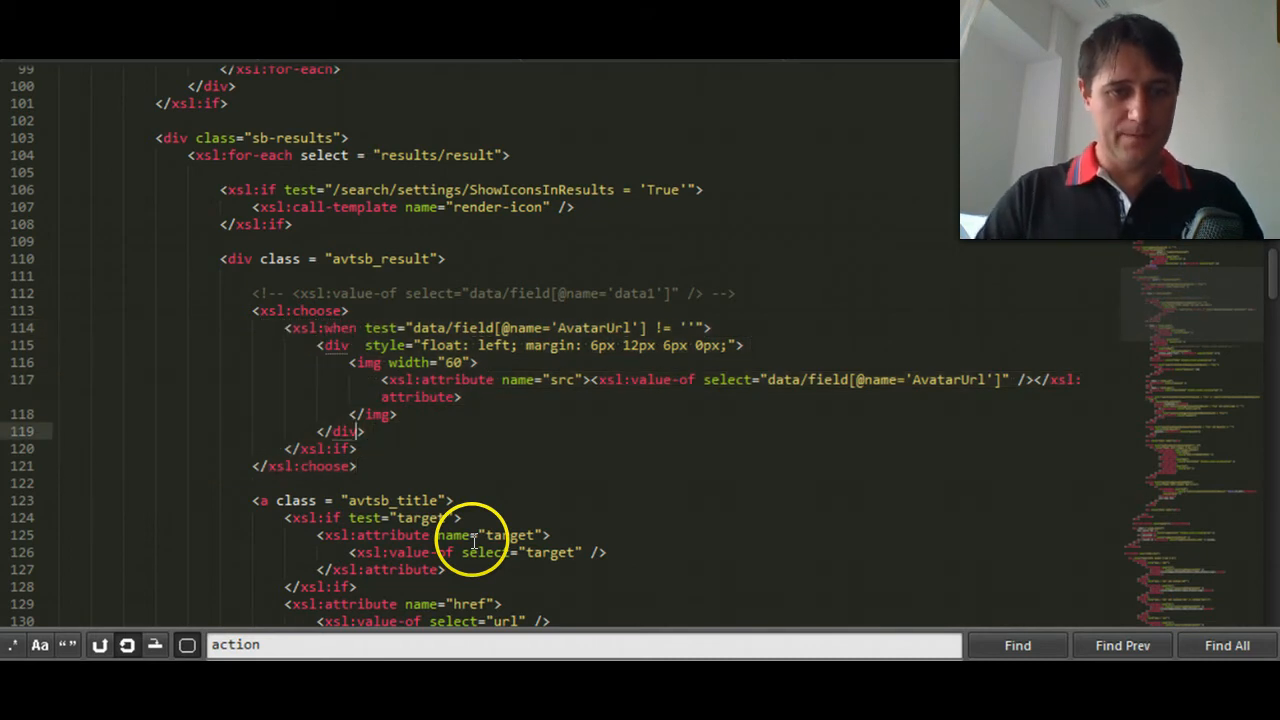
{"action": "key", "text": "Down"}
{"action": "type", "text": "when>"}
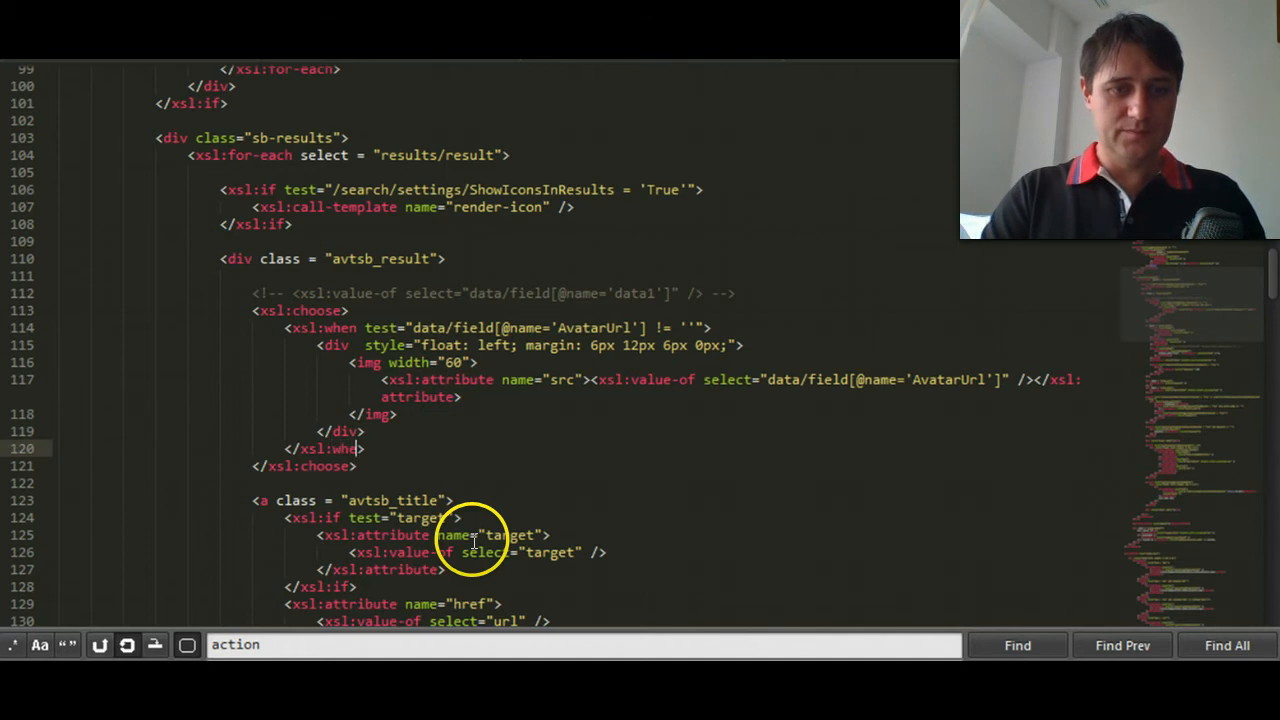
- Add an empty xsl:otherwise element below the xsl:when block inside xsl:choose
{"action": "key", "text": "Return"}
{"action": "type", "text": "<xs"}
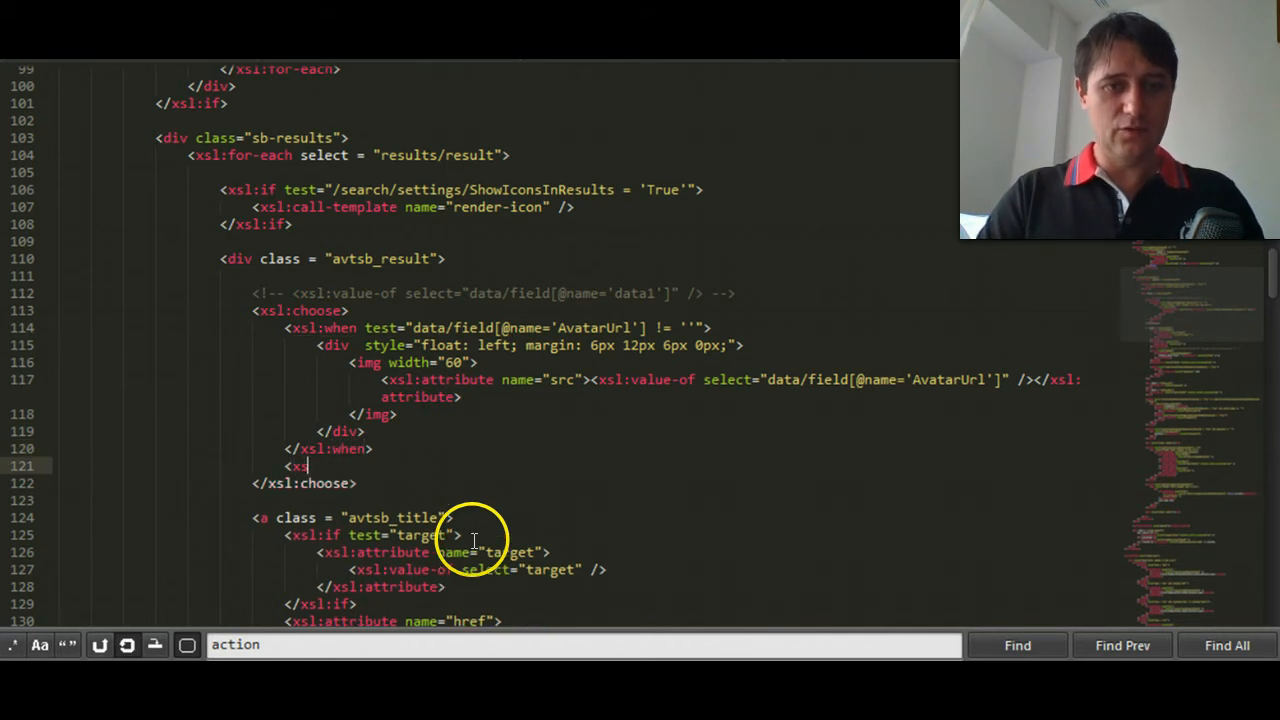
{"action": "type", "text": "l:otherwise>"}
{"action": "key", "text": "Return"}
{"action": "type", "text": "</xsl:otherwise>"}
{"action": "key", "text": "Up"}
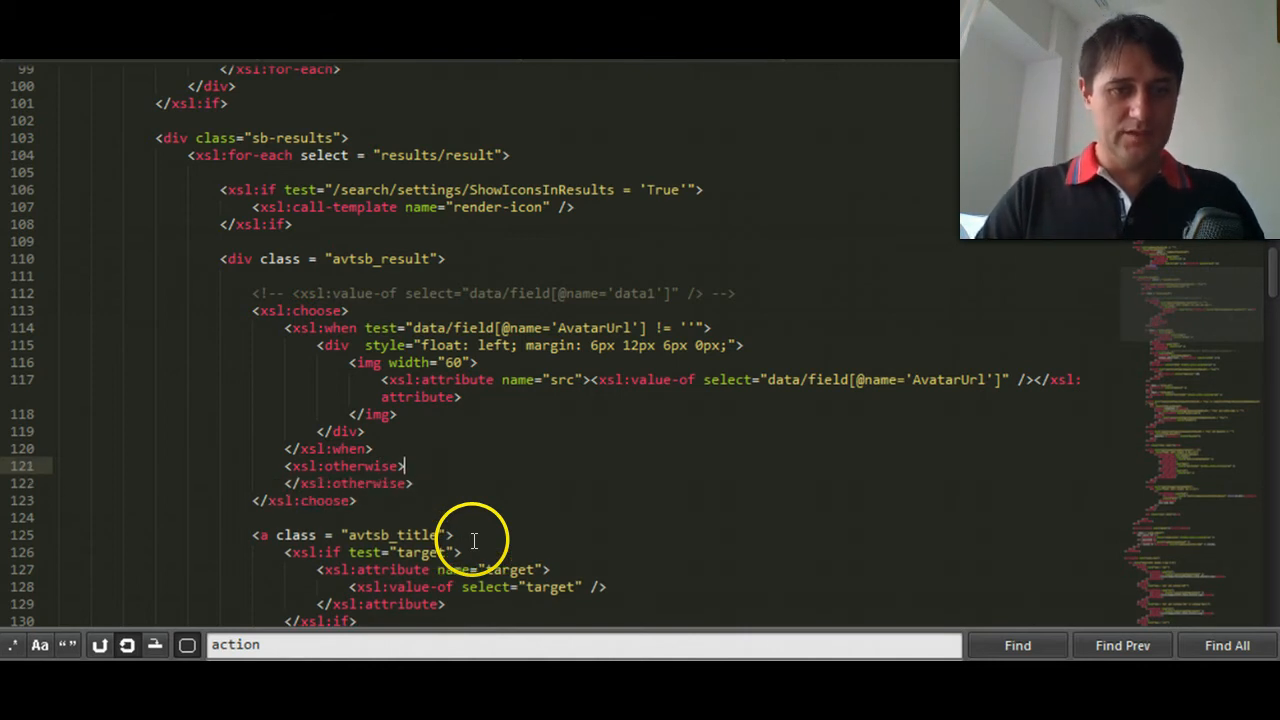
- Add a div with the style "width: 60px" inside the xsl:otherwise element
{"action": "key", "text": "Return"}
{"action": "type", "text": "<d"}
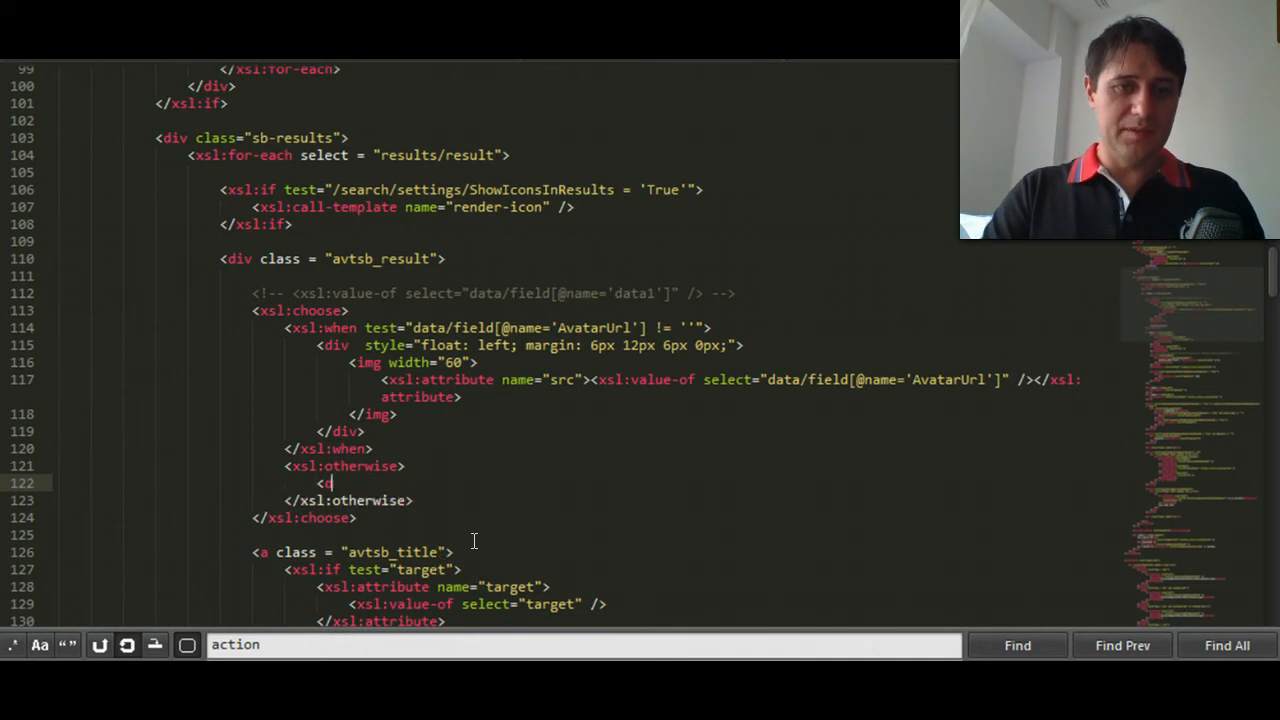
{"action": "type", "text": "iv style=\"\"></div>"}
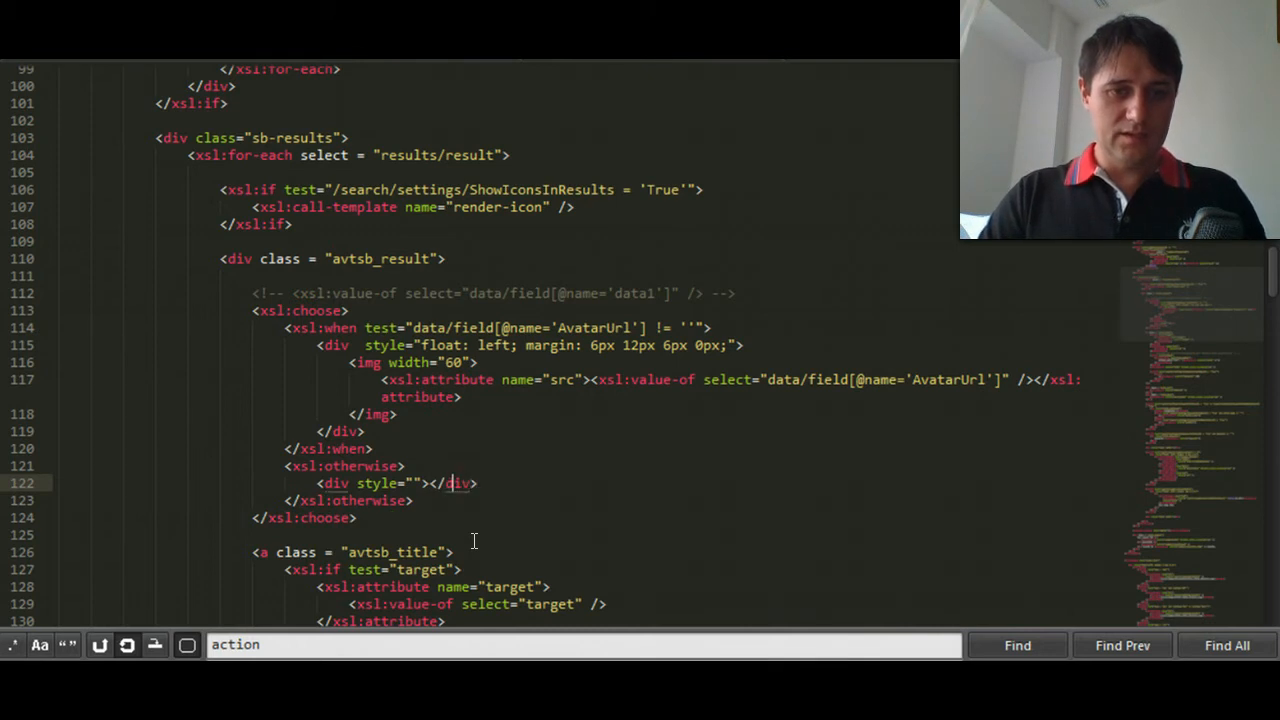
{"action": "key", "text": "Left"}
{"action": "type", "text": "width:"}
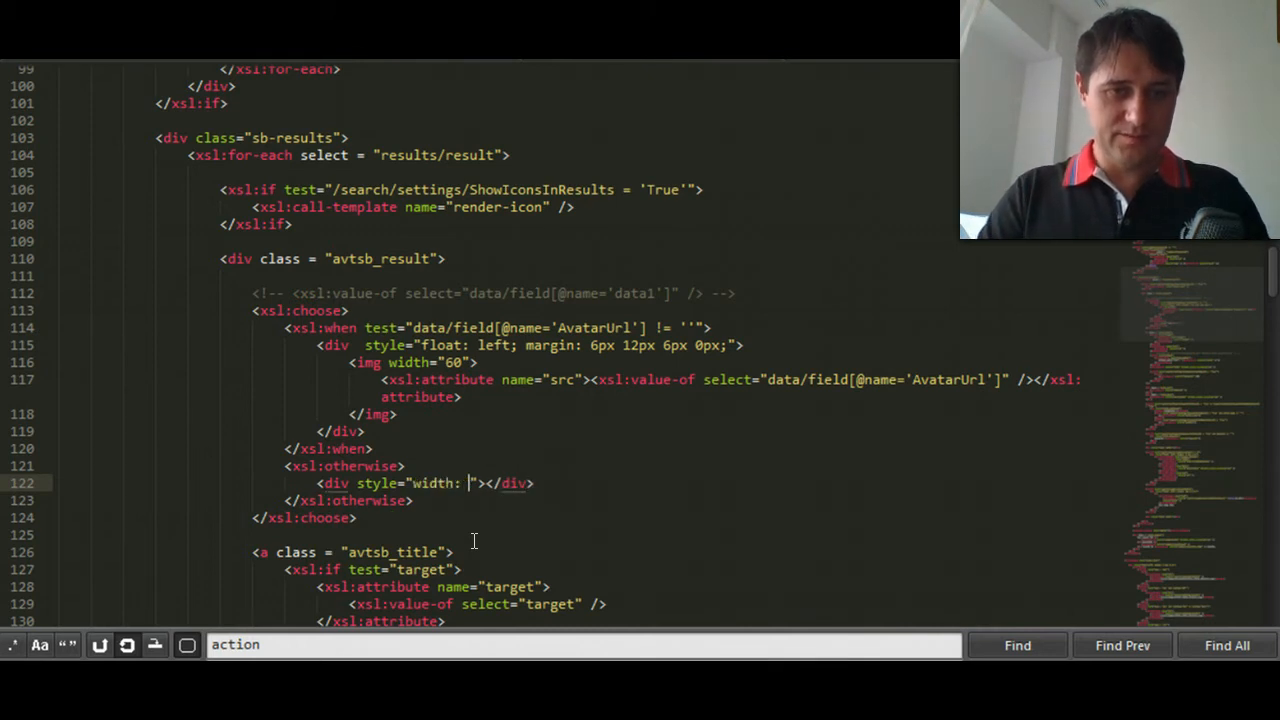
{"action": "left_click", "coordinate": [483, 488]}
{"action": "type", "text": "60px"}
{"action": "key", "text": "Left"}
{"action": "key", "text": "Left"}
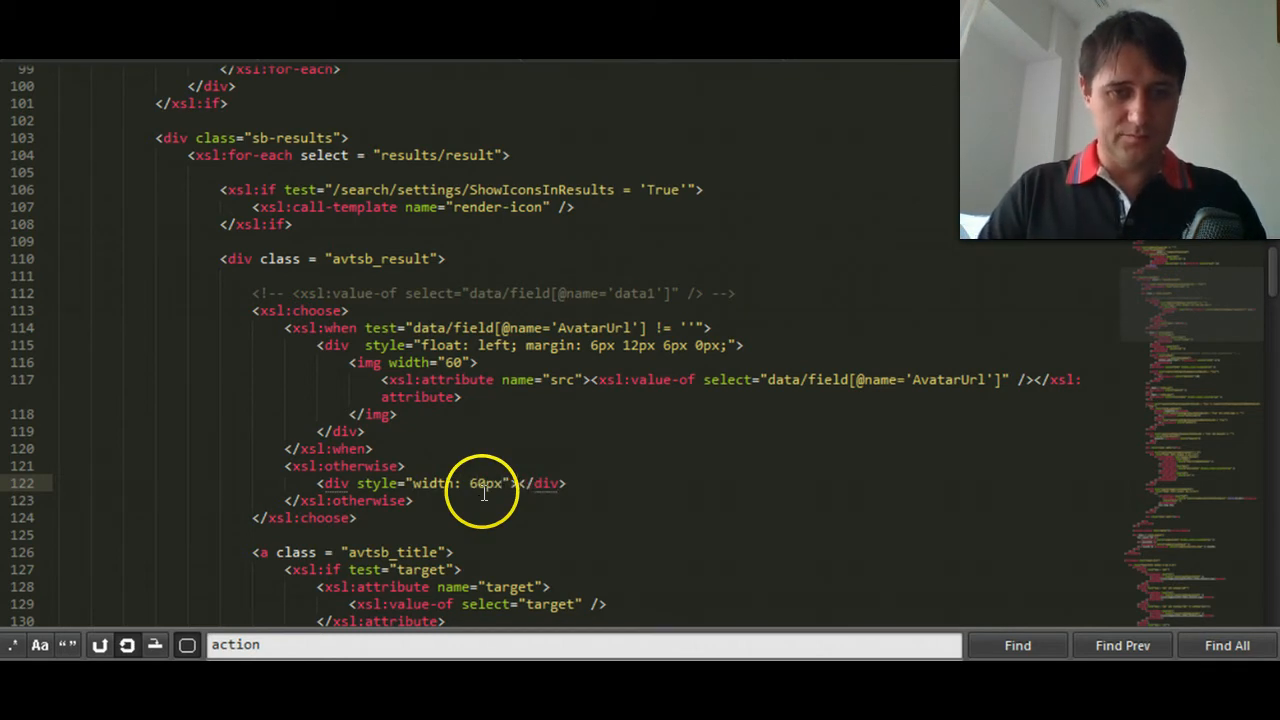
- Enter "Sorry, no image" as the text of the fallback div inside xsl:otherwise
{"action": "type", "text": "Sorry, no image"}
{"action": "key", "text": "Left"}
{"action": "key", "text": "Left"}
{"action": "key", "text": "Left"}
{"action": "key", "text": "Left"}
{"action": "key", "text": "Left"}
{"action": "key", "text": "Left"}
{"action": "key", "text": "Left"}
{"action": "key", "text": "Left"}
{"action": "key", "text": "Left"}
{"action": "key", "text": "Left"}
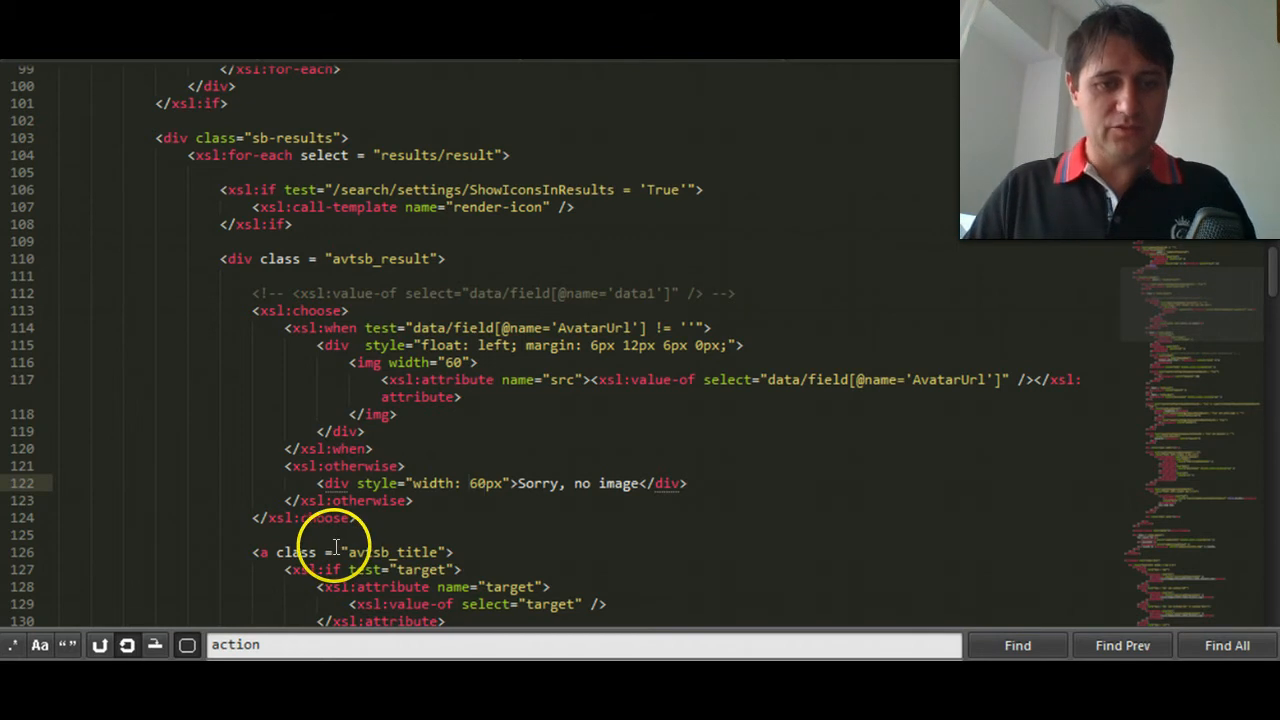
- Switch to the browser, reload the member search results for john and check the fallback text on members without avatars
{"action": "mouse_move", "coordinate": [1018, 690]}
{"action": "left_click", "coordinate": [929, 628]}
{"action": "key", "text": "F5"}
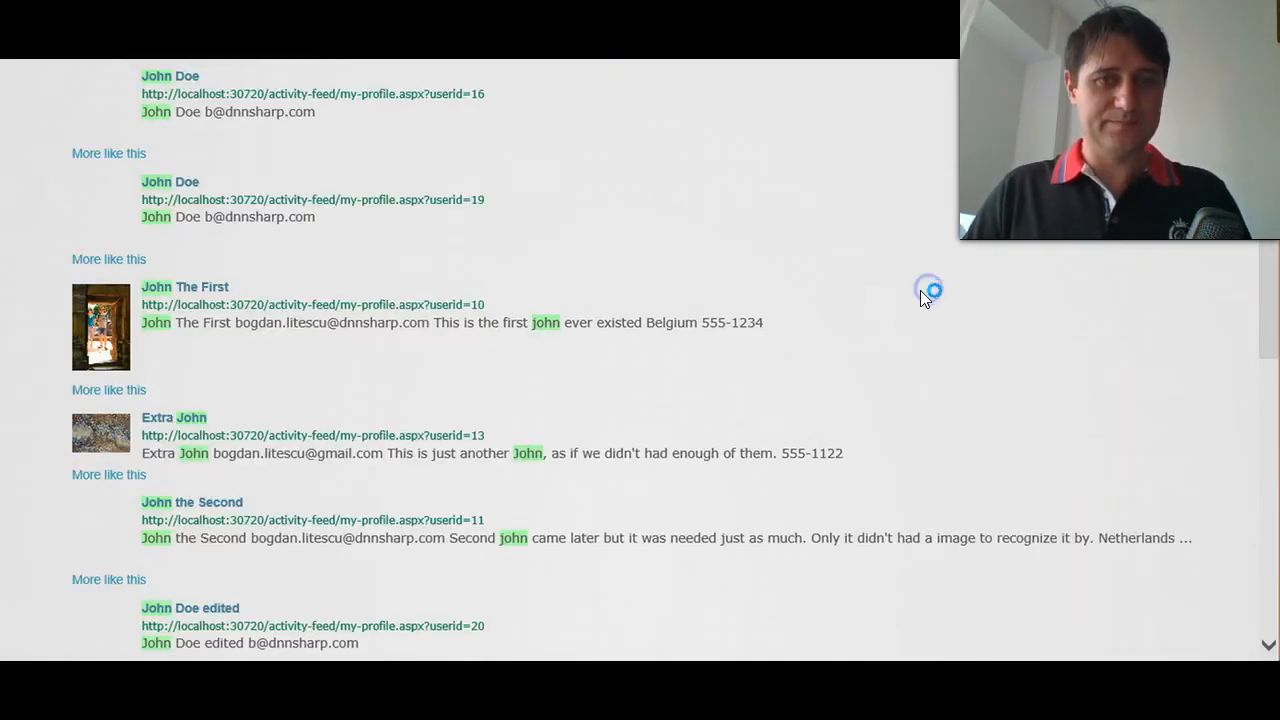
{"action": "scroll", "coordinate": [129, 438], "scroll_direction": "up", "scroll_amount": 2}
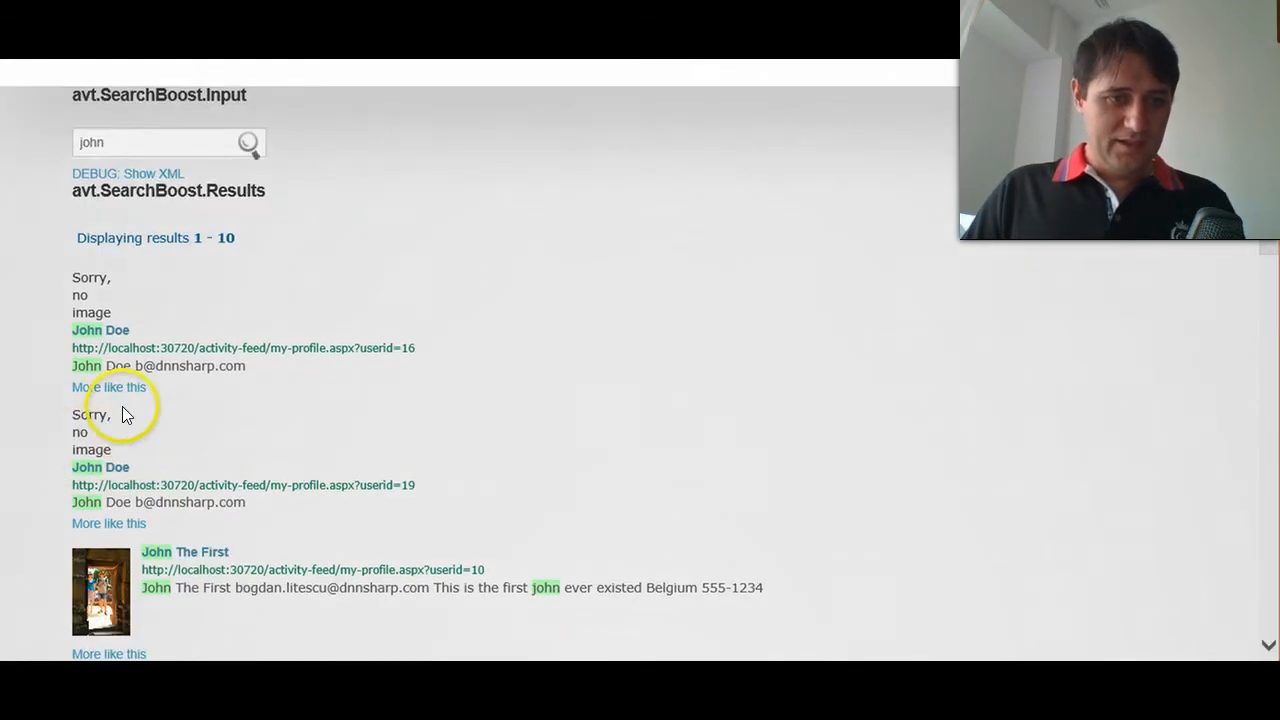
{"action": "left_click_drag", "start_coordinate": [66, 412], "coordinate": [133, 460]}
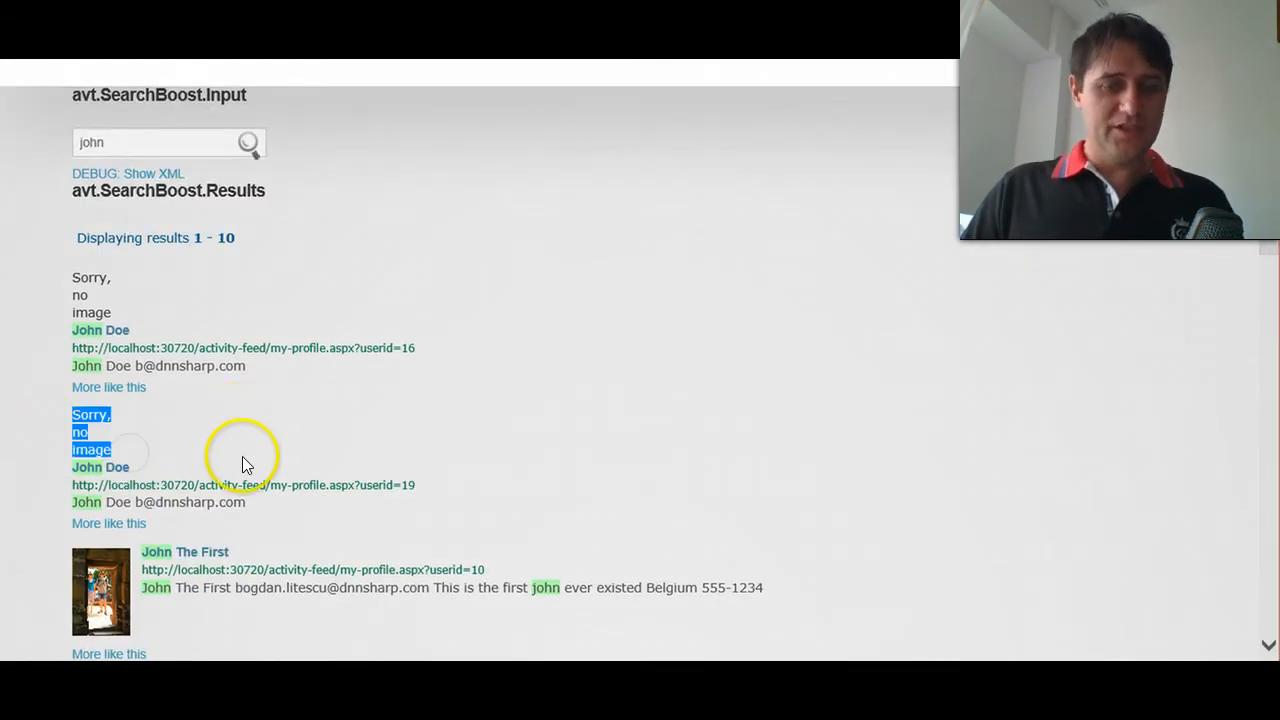
- Return to the XSL template in the code editor and add "float: left;" to the fallback div's style
{"action": "key", "text": "alt+Tab"}
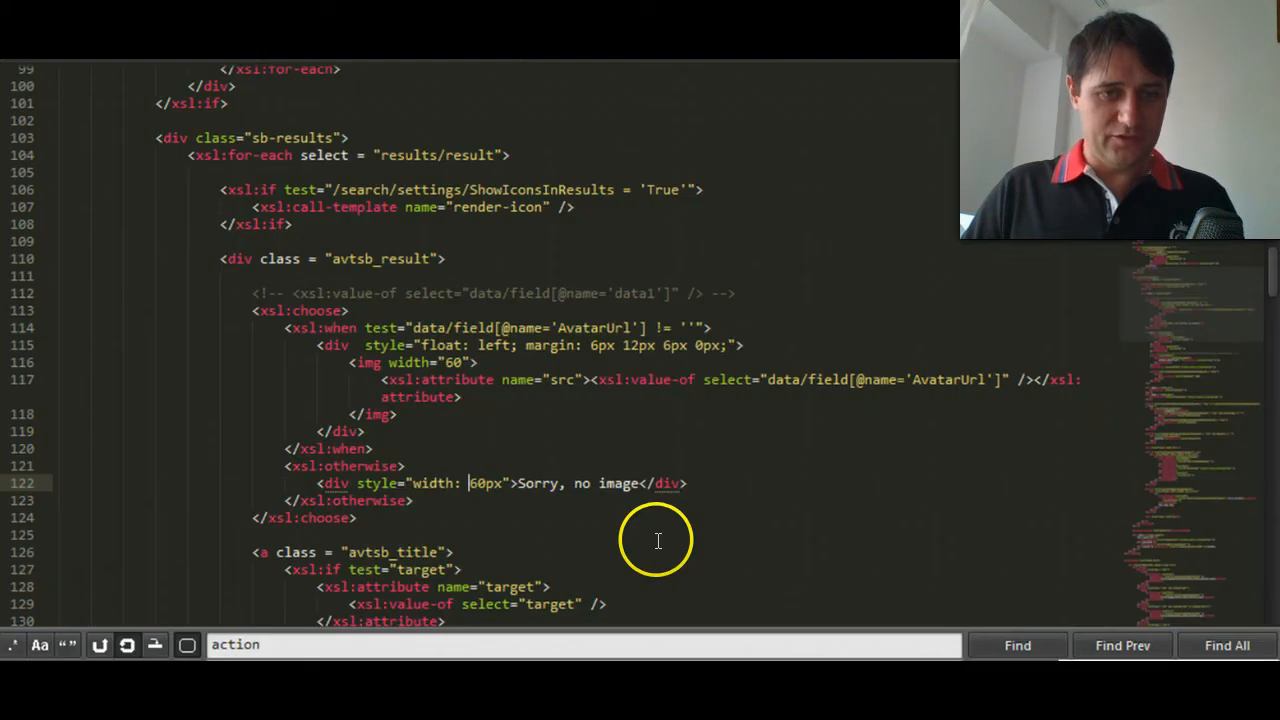
{"action": "left_click_drag", "start_coordinate": [577, 485], "coordinate": [509, 506]}
{"action": "left_click", "coordinate": [507, 484]}
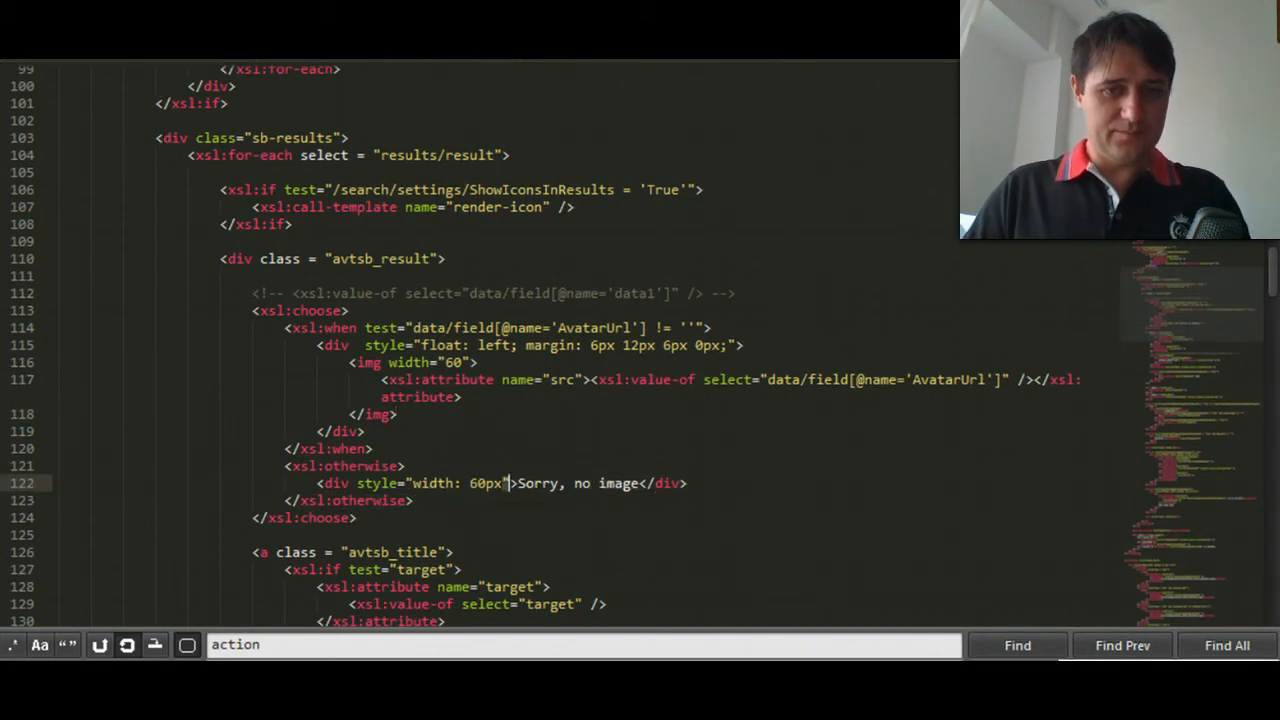
{"action": "type", "text": "; fl"}
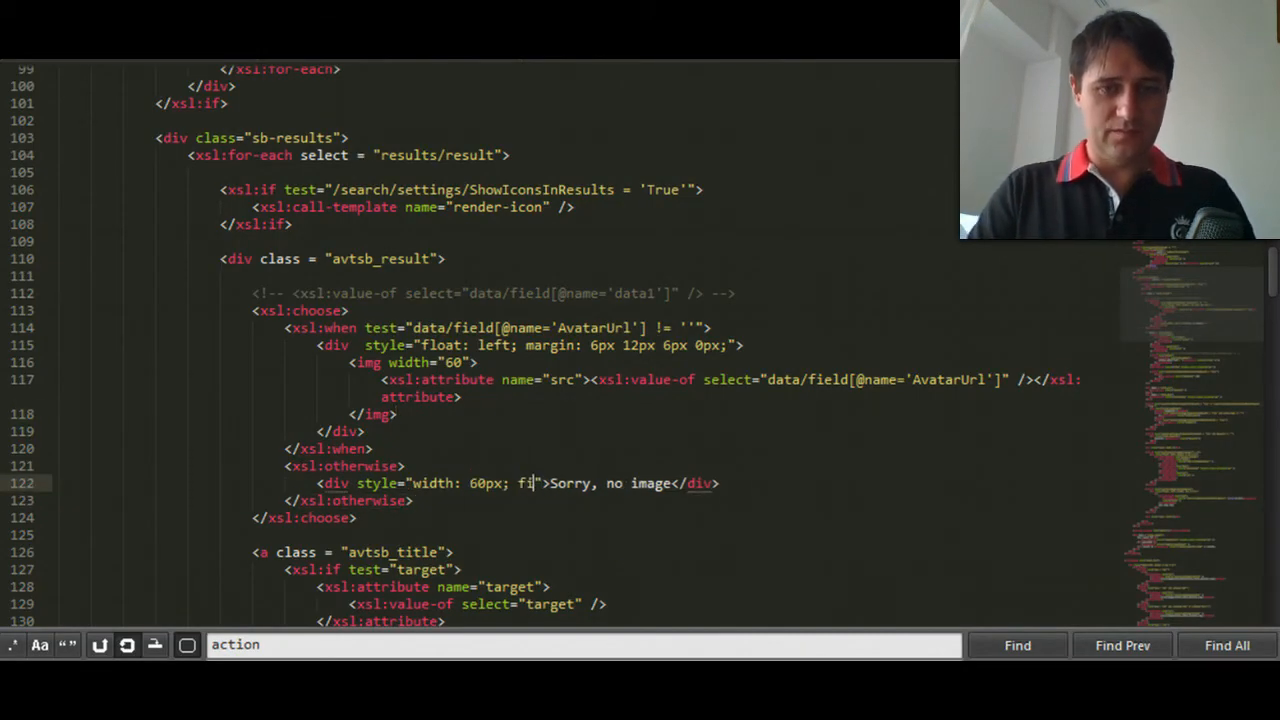
{"action": "type", "text": "oat: left;"}
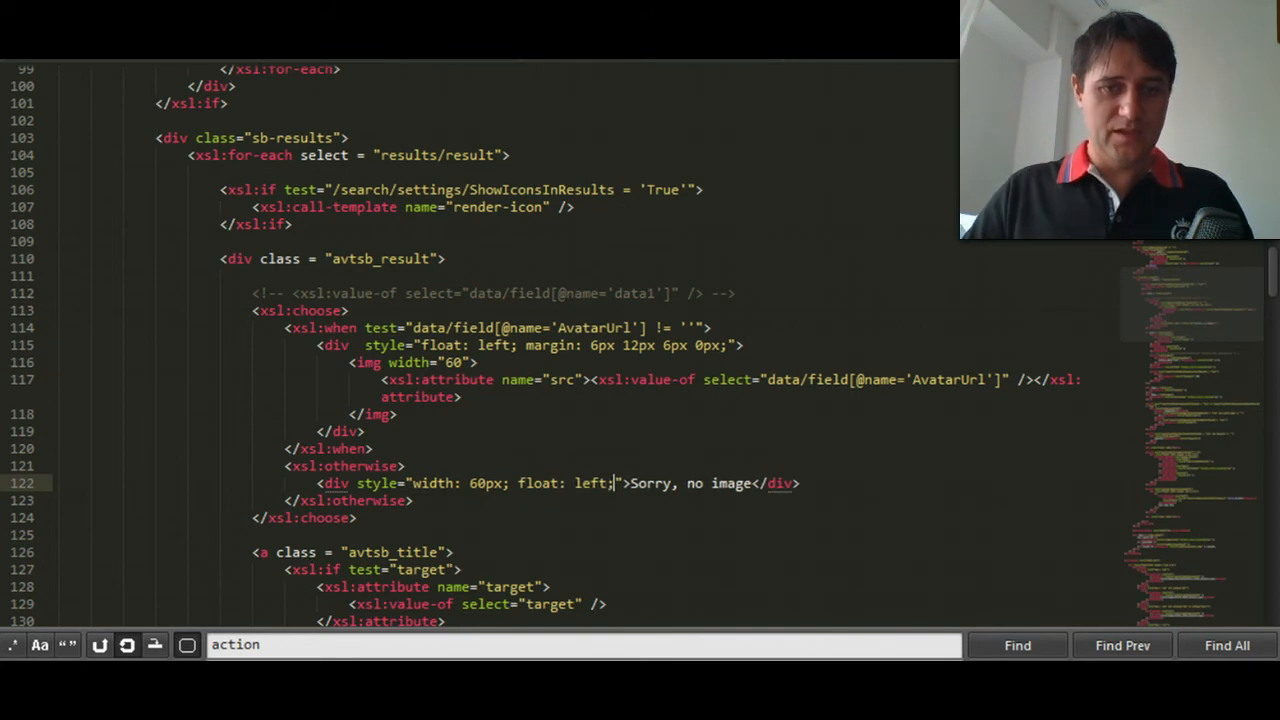
{"action": "left_click", "coordinate": [737, 517]}
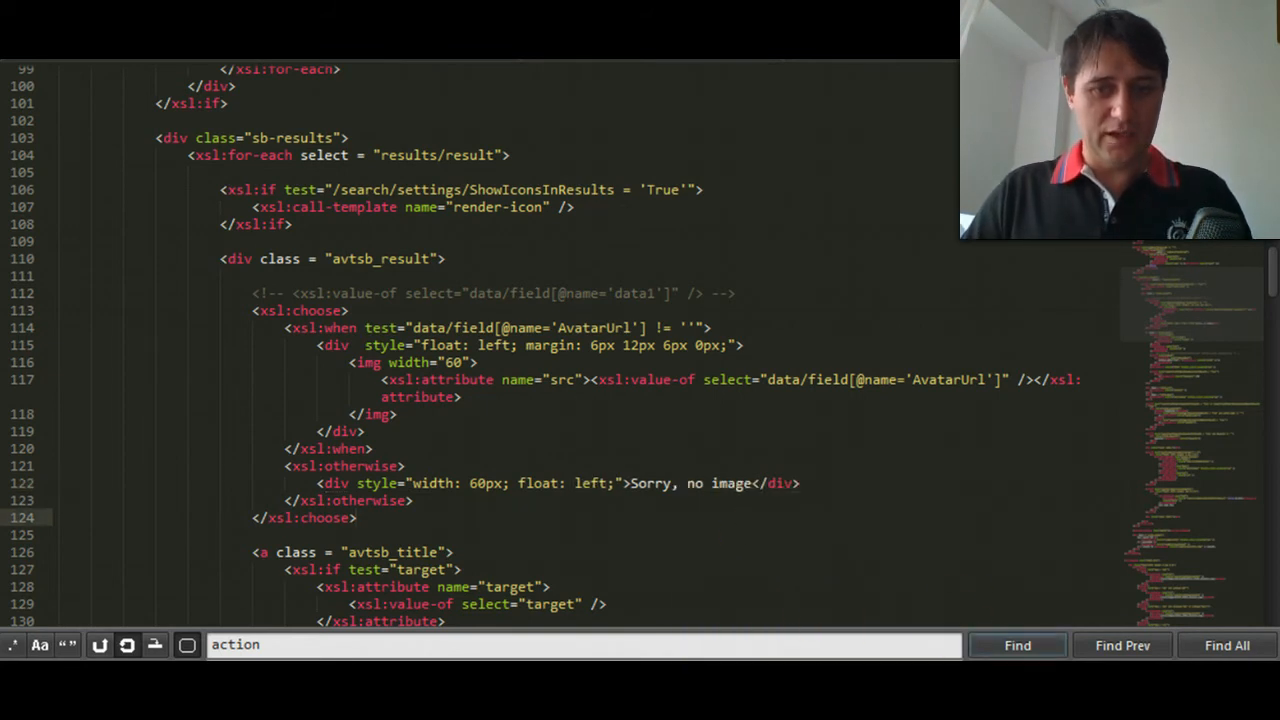
- Switch to the browser, reload the member search results and examine the fallback text's alignment beside the member names
{"action": "left_click", "coordinate": [872, 620]}
{"action": "key", "text": "F5"}
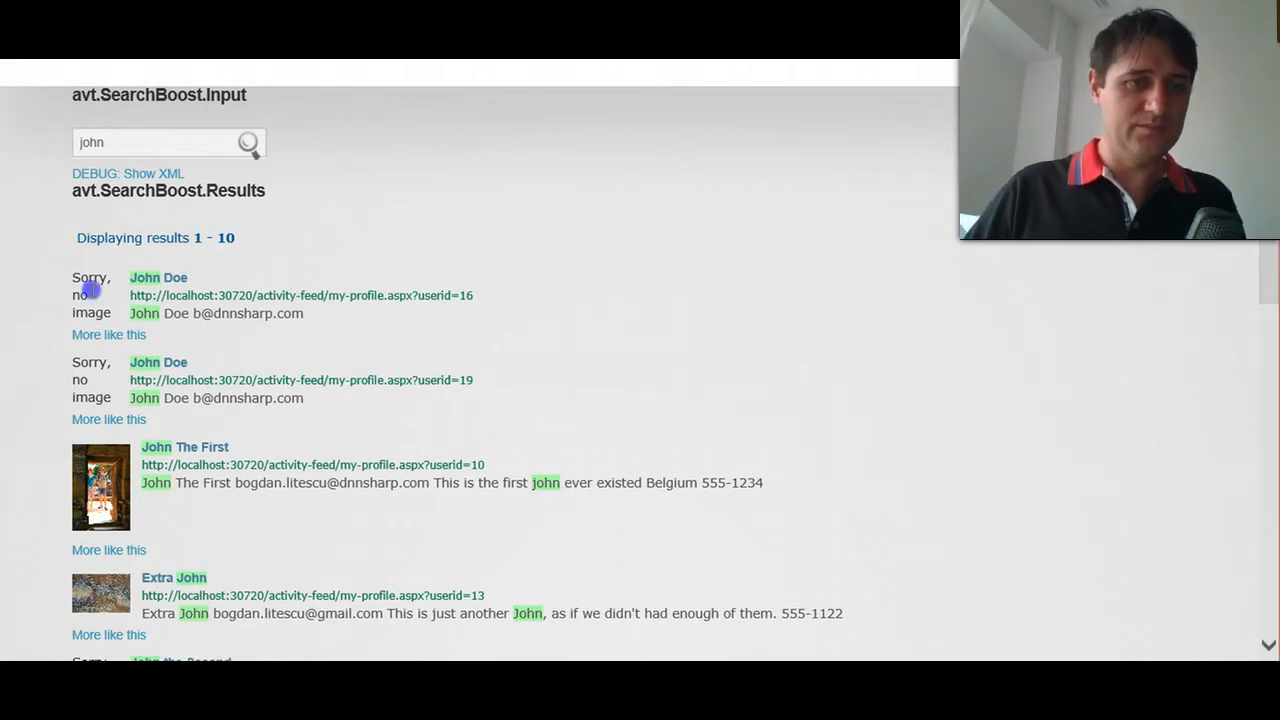
{"action": "left_click_drag", "start_coordinate": [74, 278], "coordinate": [104, 313]}
{"action": "left_click", "coordinate": [95, 302]}
{"action": "scroll", "coordinate": [63, 294], "scroll_direction": "down", "scroll_amount": 1}
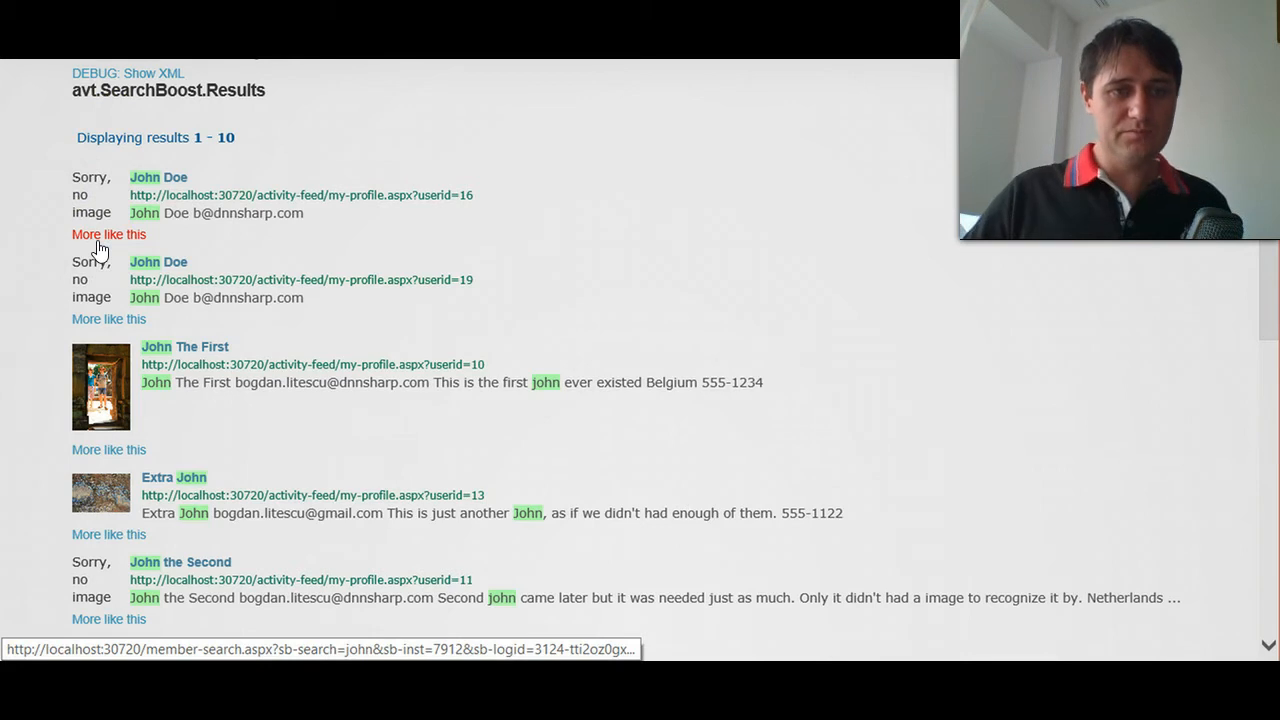
{"action": "left_click_drag", "start_coordinate": [185, 180], "coordinate": [140, 177]}
{"action": "left_click", "coordinate": [241, 178]}
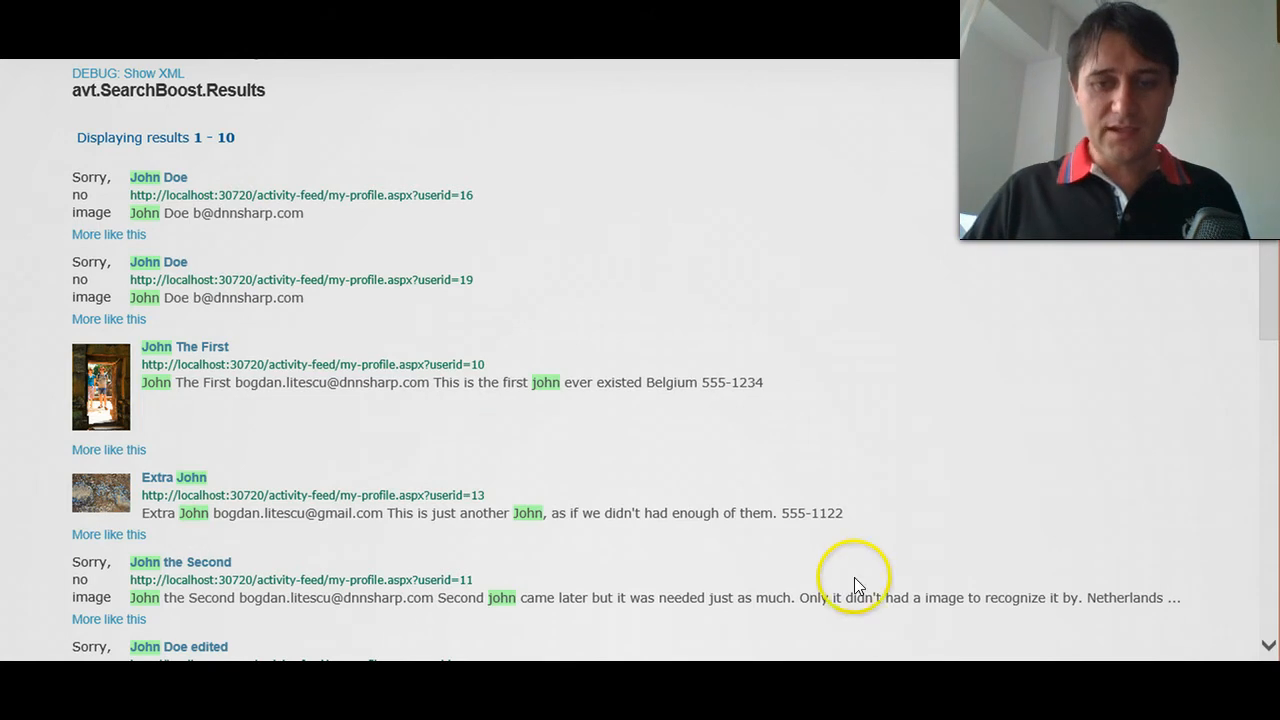
- Return to the code editor and copy the AvatarUrl xsl:value-of element inside the img src attribute
{"action": "key", "text": "alt+Tab"}
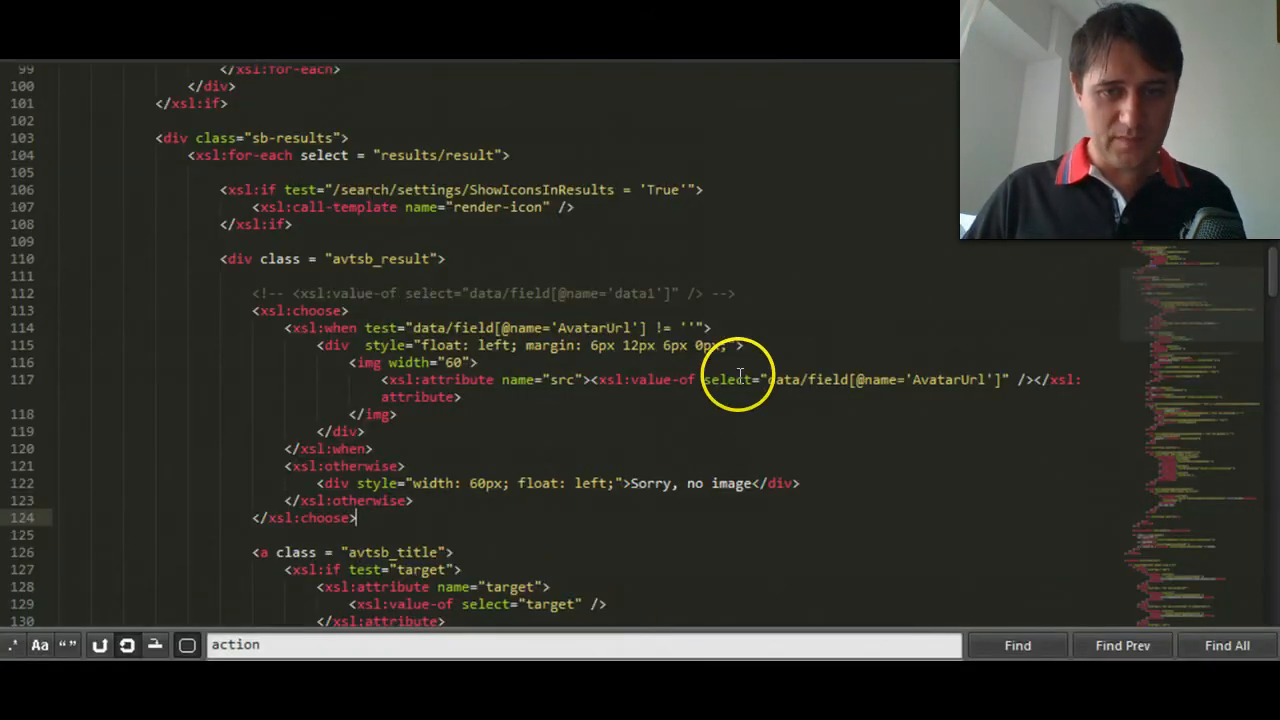
{"action": "left_click", "coordinate": [590, 378]}
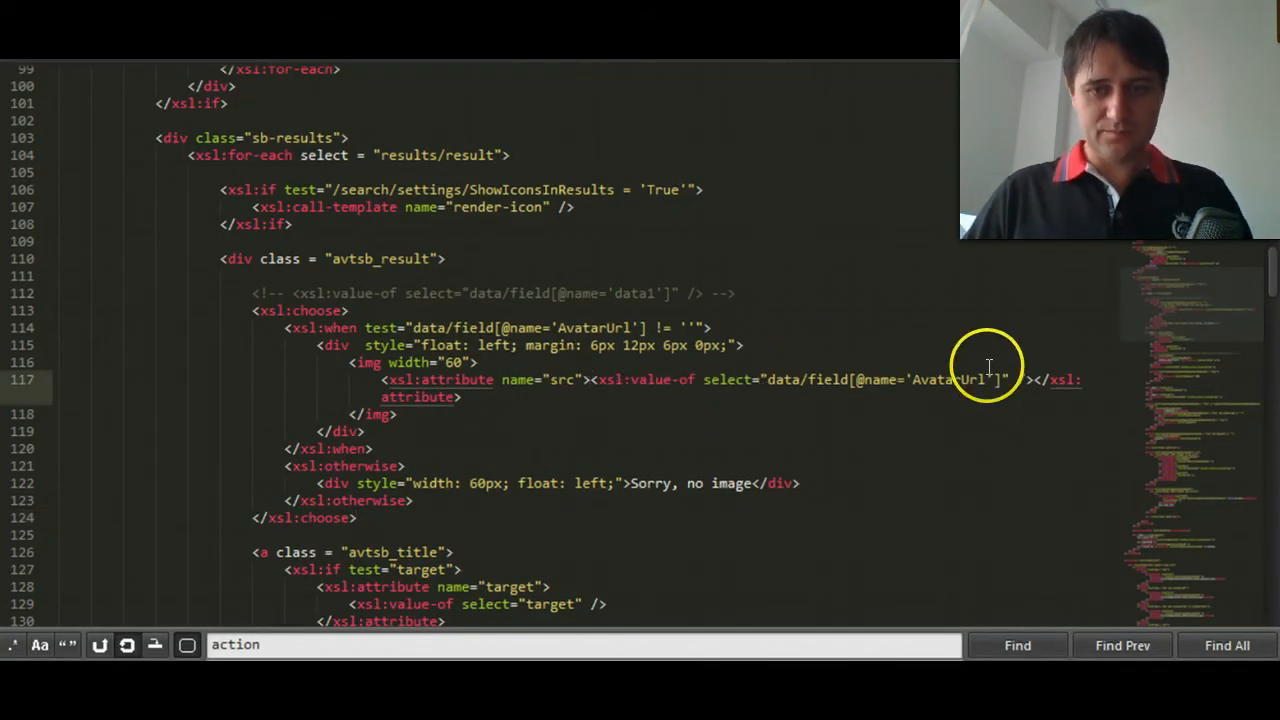
{"action": "left_click", "coordinate": [1022, 382], "text": "shift"}
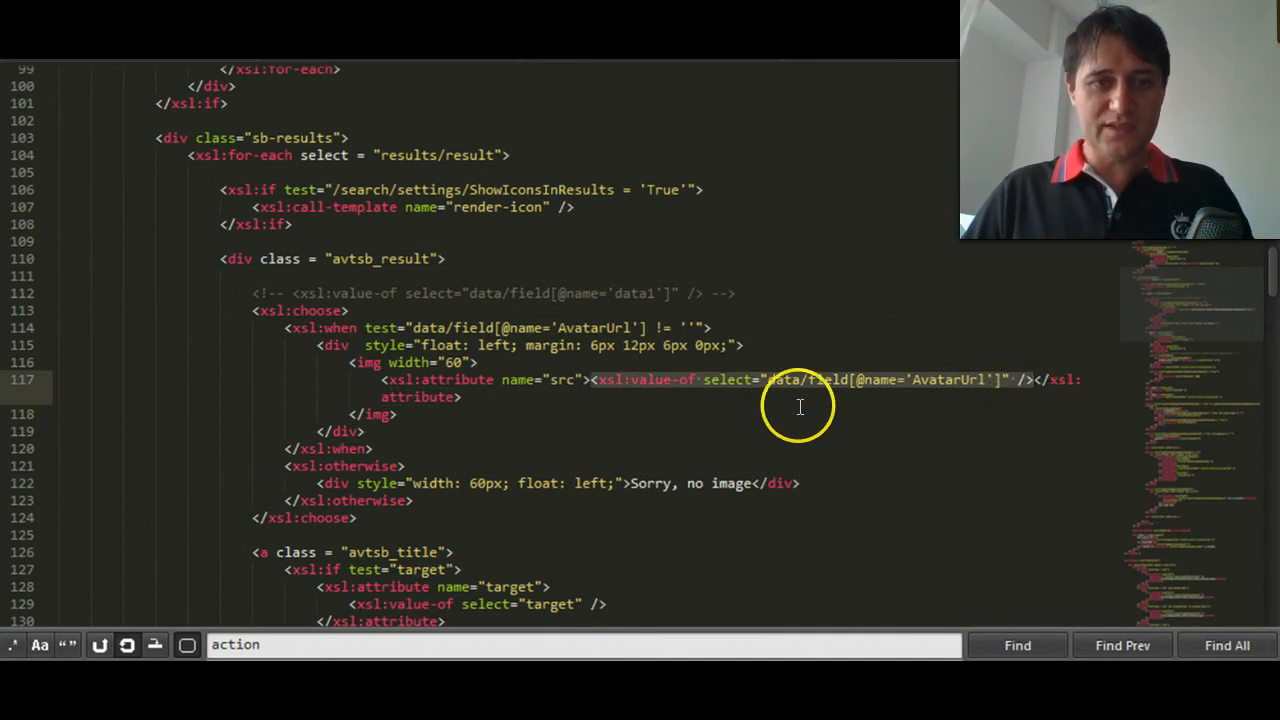
- Insert a line reading "(from )" directly below the title xsl:value-of in the avtsb_title link
{"action": "scroll", "coordinate": [441, 330], "scroll_direction": "up", "scroll_amount": 5}
{"action": "left_click", "coordinate": [441, 330]}
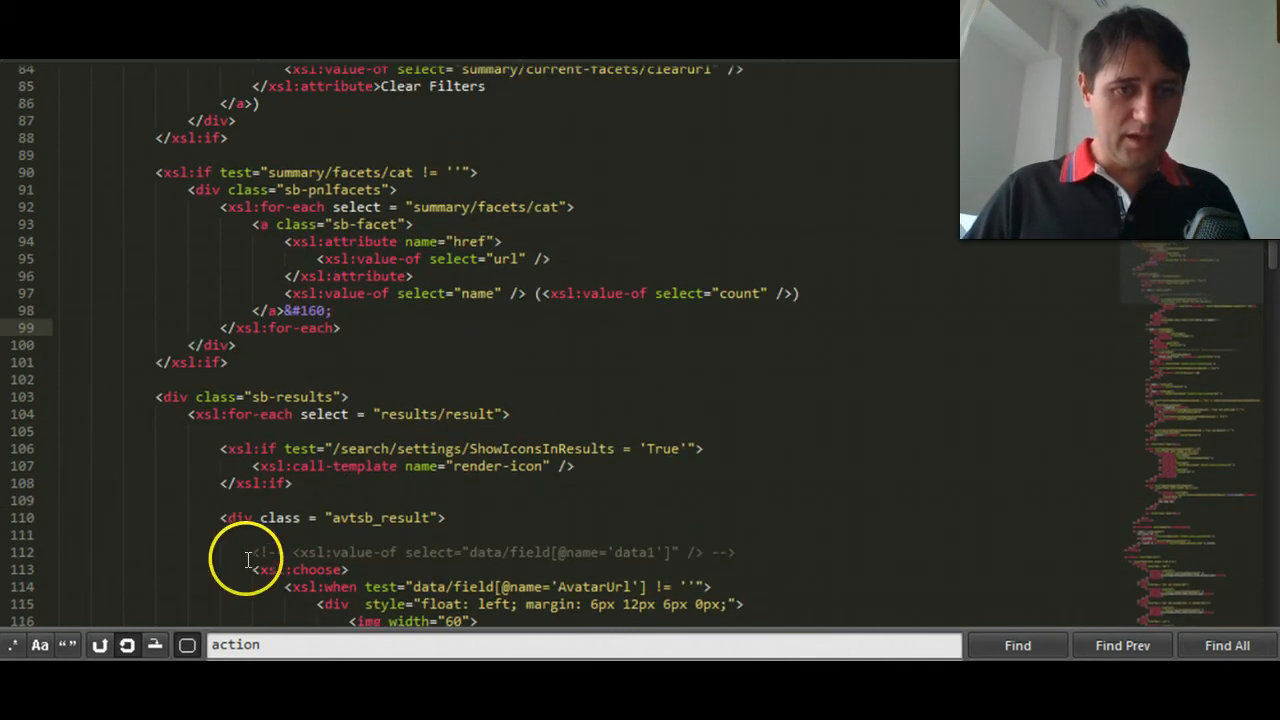
{"action": "scroll", "coordinate": [450, 510], "scroll_direction": "down", "scroll_amount": 2}
{"action": "left_click", "coordinate": [422, 546]}
{"action": "scroll", "coordinate": [429, 551], "scroll_direction": "down", "scroll_amount": 7}
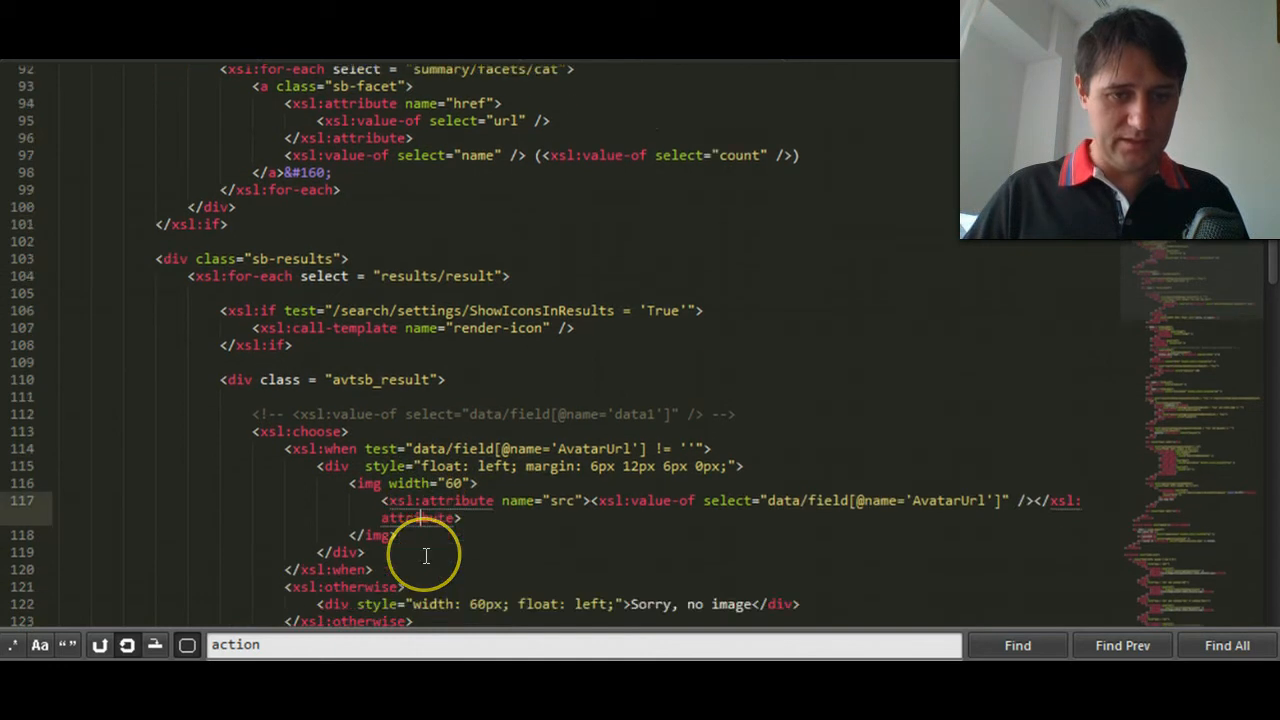
{"action": "scroll", "coordinate": [505, 492], "scroll_direction": "down", "scroll_amount": 3}
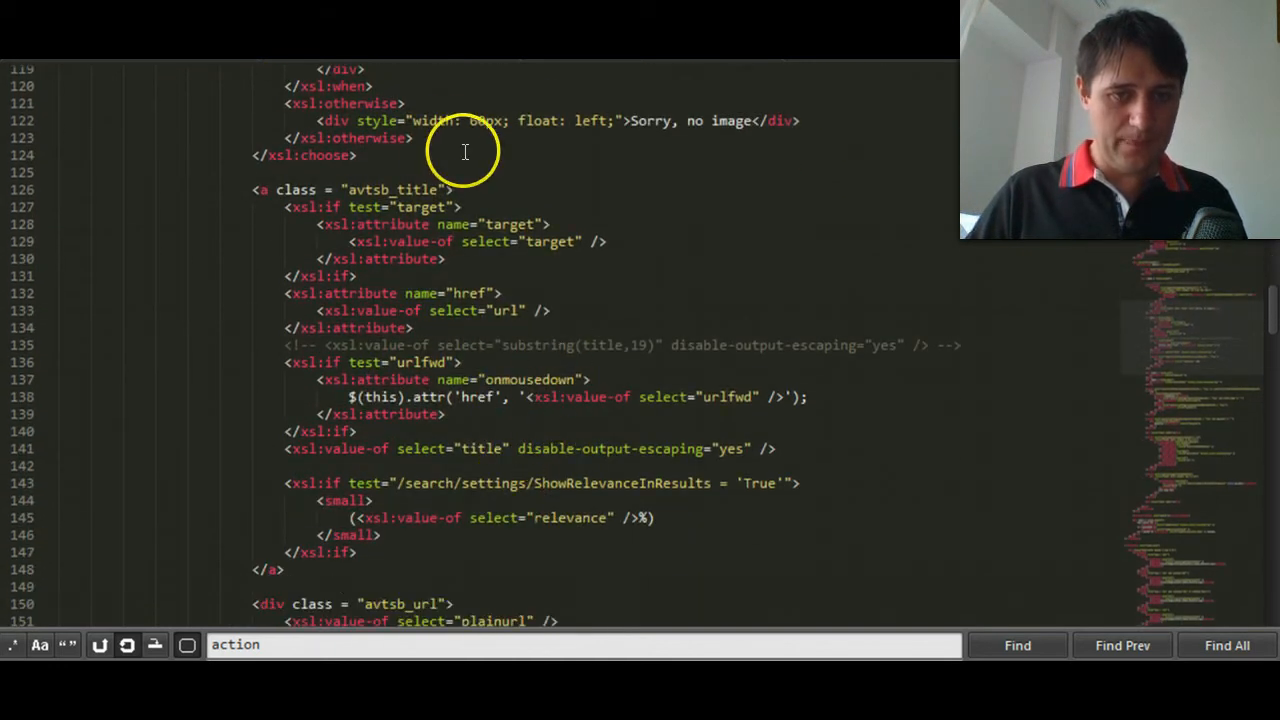
{"action": "double_click", "coordinate": [393, 189]}
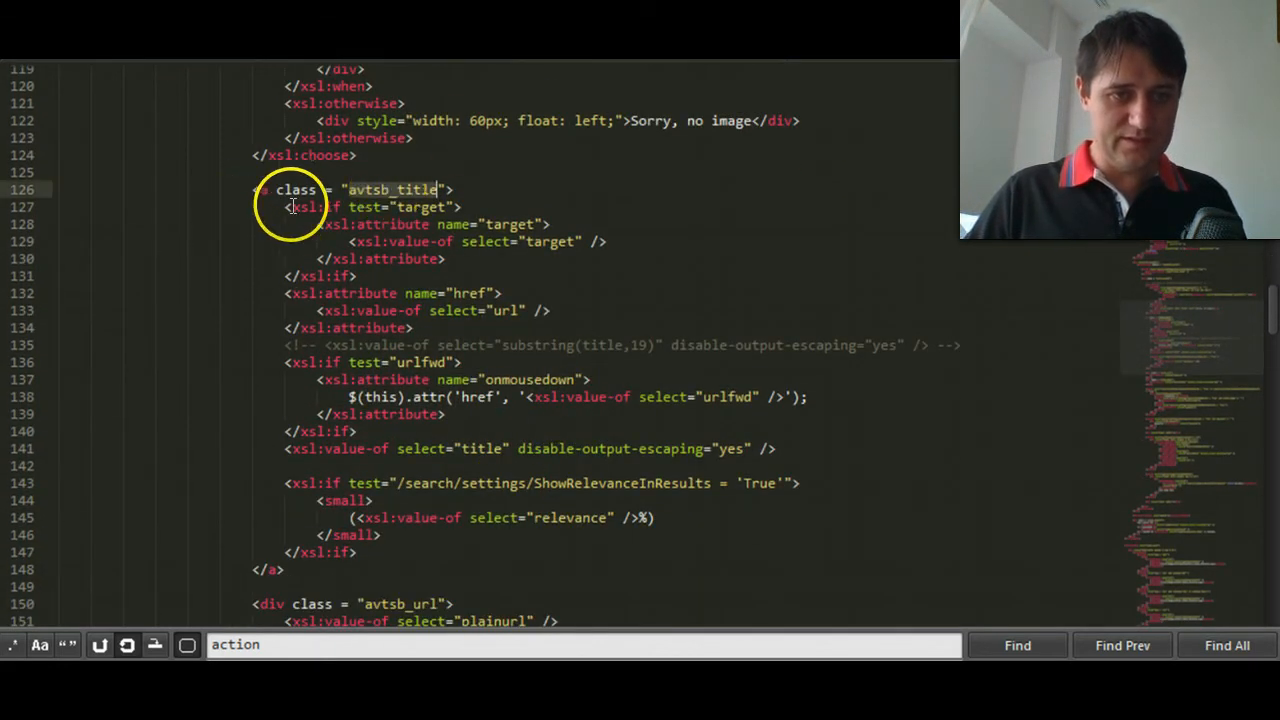
{"action": "left_click", "coordinate": [430, 449]}
{"action": "key", "text": "End"}
{"action": "key", "text": "Return"}
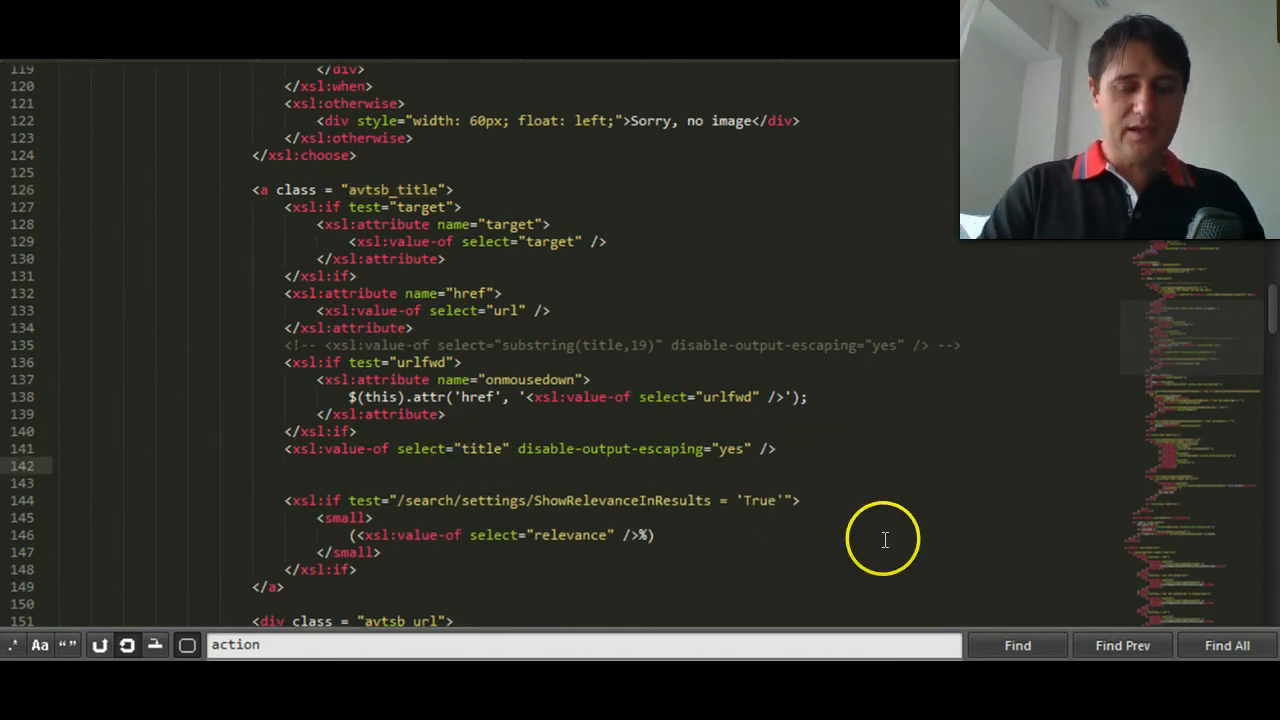
{"action": "type", "text": "(from"}
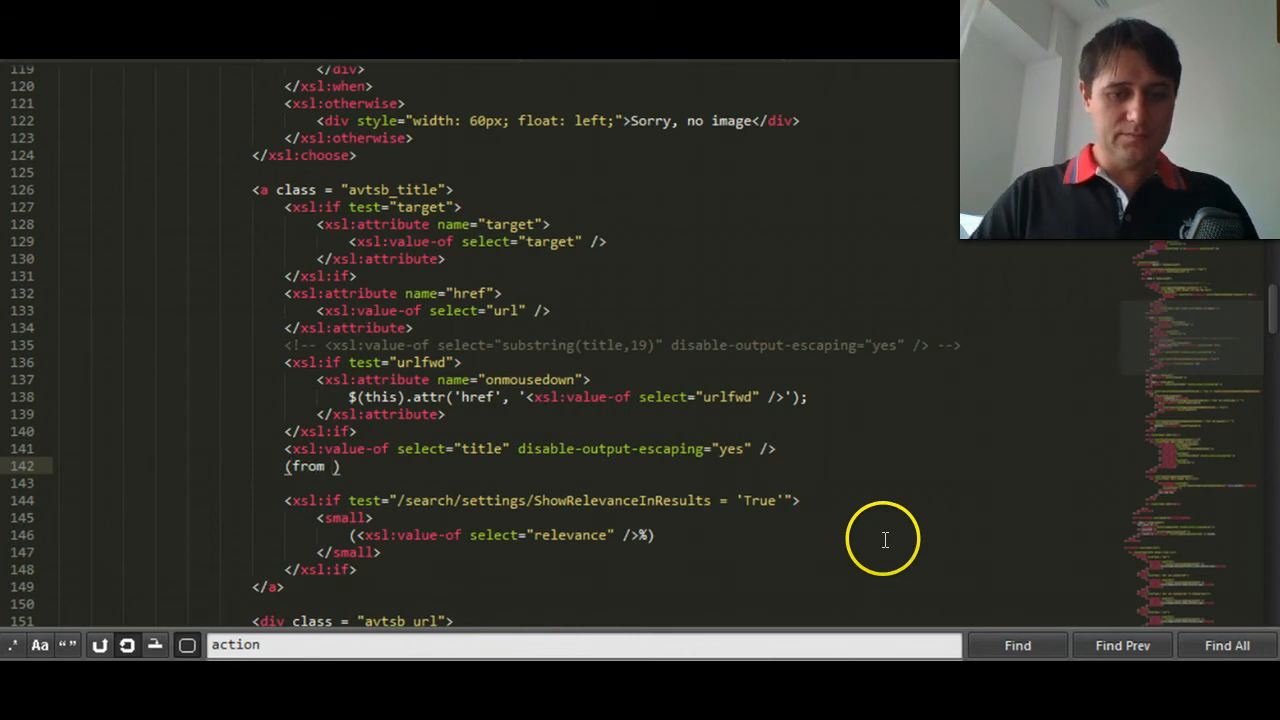
- Paste the copied xsl:value-of element after "from" inside the parentheses and set its field name to Country
{"action": "type", "text": "<xsl:value-of select=\"data/field[@name='AvatarUrl']\" />"}
{"action": "double_click", "coordinate": [697, 466]}
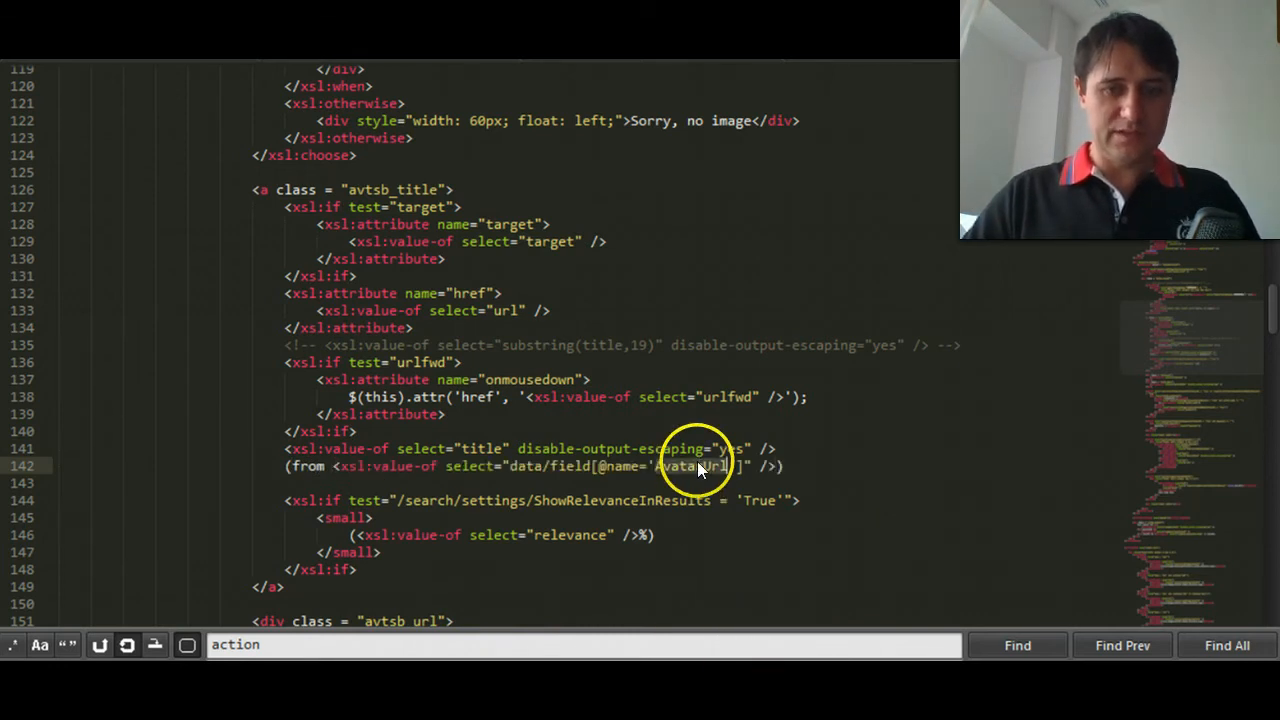
{"action": "type", "text": "Country"}
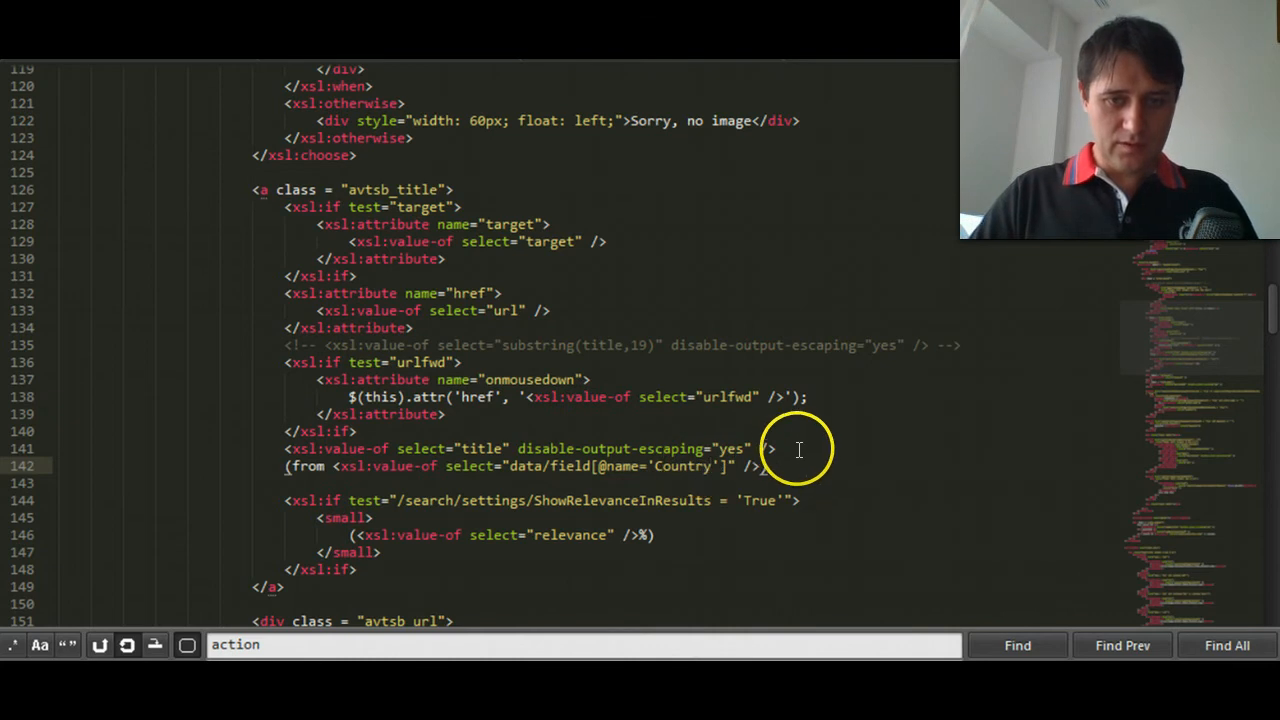
- Append ", contact at" and a pasted xsl:value-of with the field name Cell before the closing parenthesis, and save the template
{"action": "left_click", "coordinate": [756, 476]}
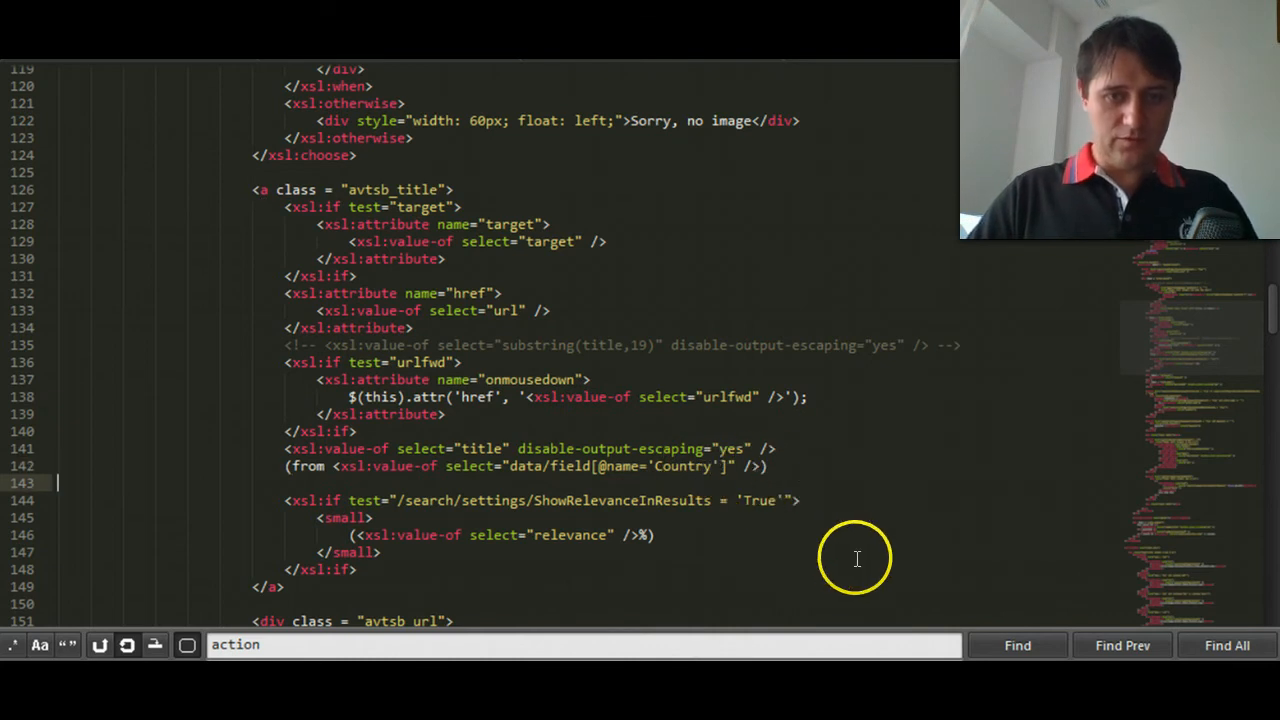
{"action": "left_click", "coordinate": [800, 466]}
{"action": "type", "text": ", contact at"}
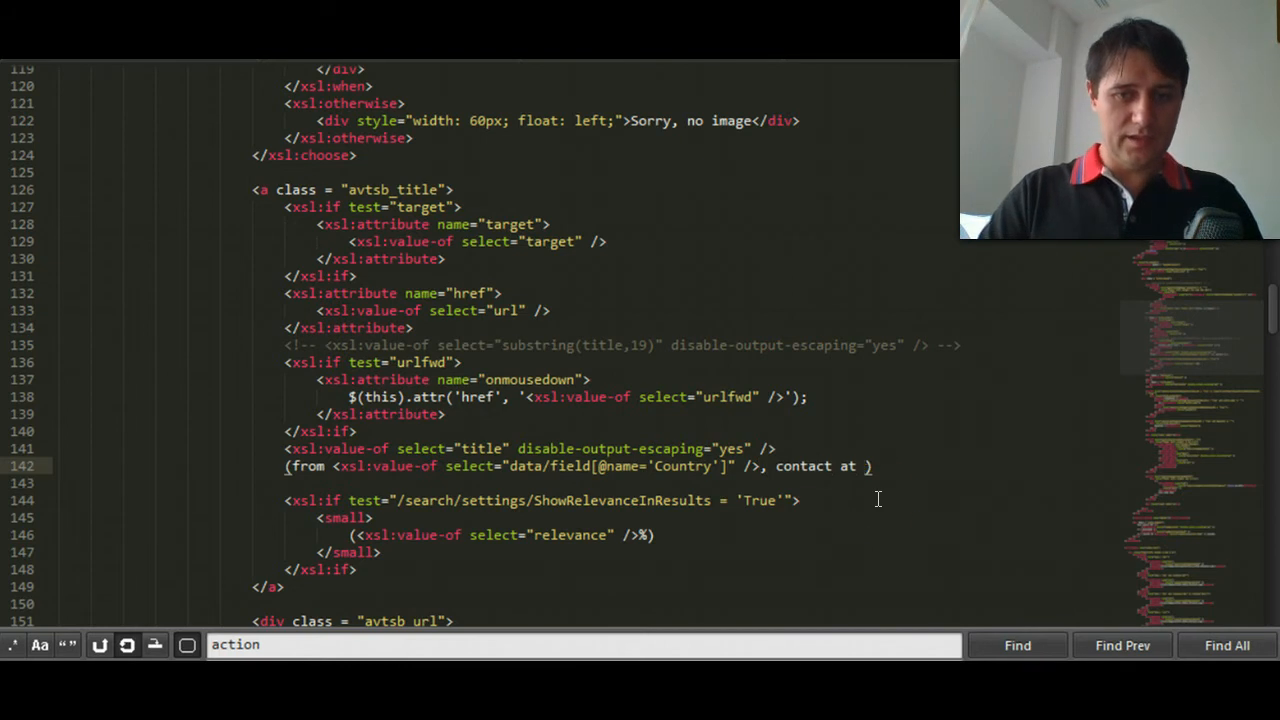
{"action": "type", "text": "<xsl:value-of select=\"data/field[@name='AvatarUrl']\" />"}
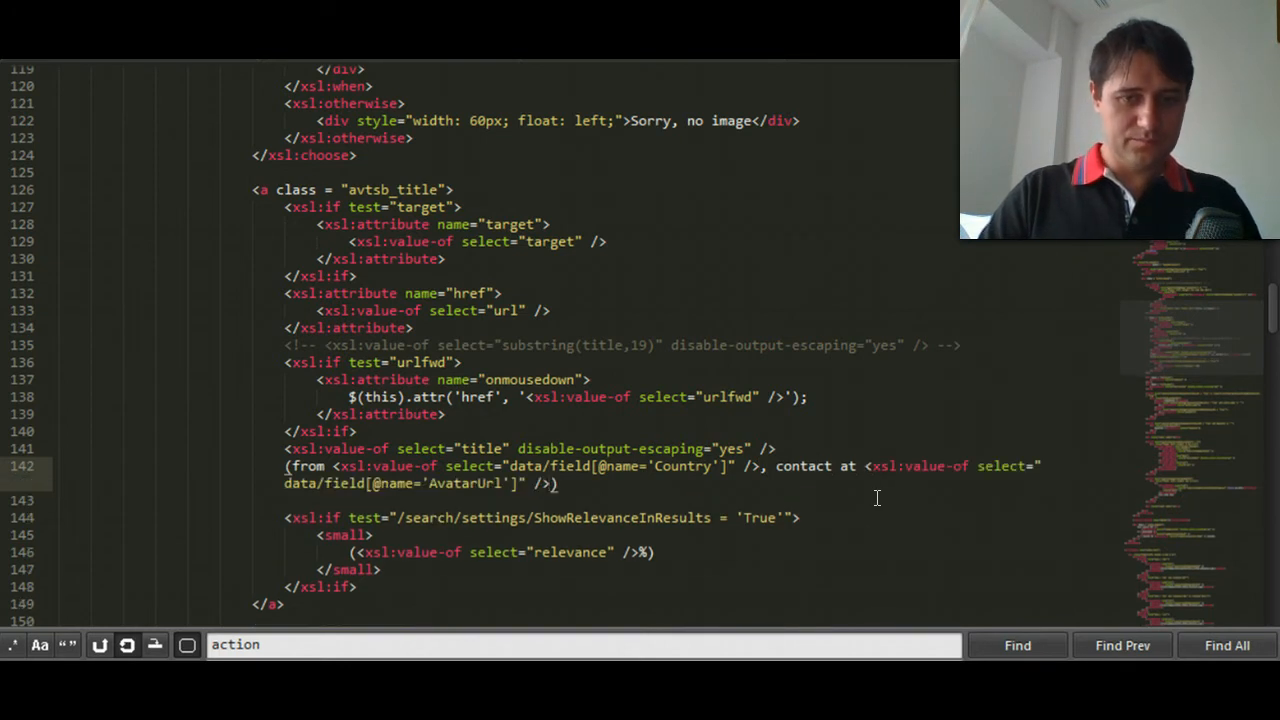
{"action": "key", "text": "Left"}
{"action": "key", "text": "Left"}
{"action": "key", "text": "Left"}
{"action": "key", "text": "Left"}
{"action": "key", "text": "Left"}
{"action": "key", "text": "Left"}
{"action": "key", "text": "Left"}
{"action": "key", "text": "ctrl+d"}
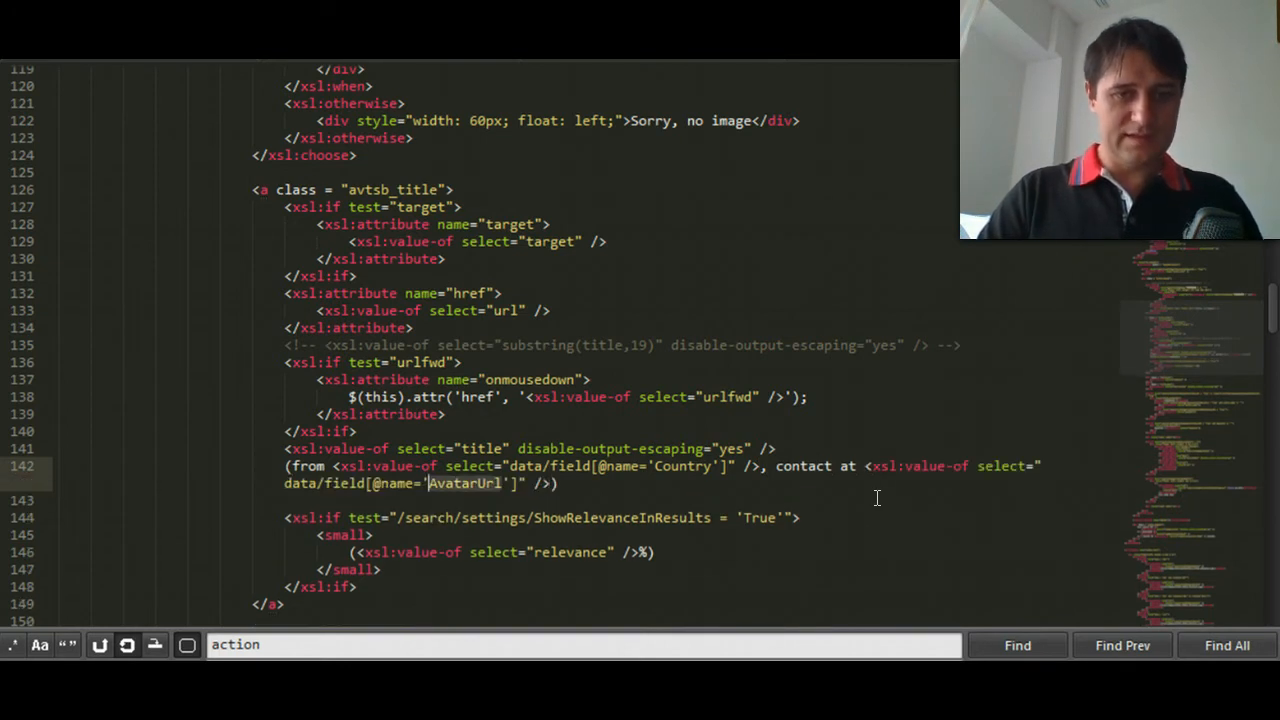
{"action": "type", "text": "Cell"}
{"action": "key", "text": "ctrl+s"}
{"action": "left_click", "coordinate": [1080, 327]}
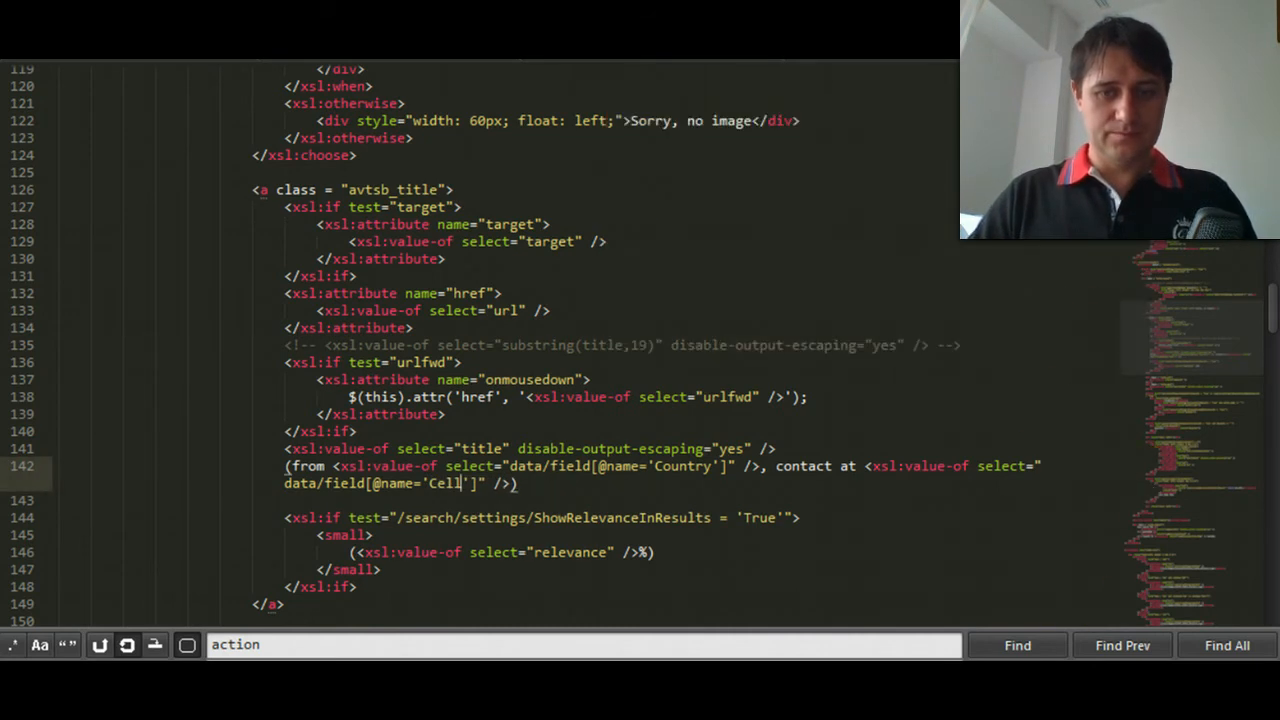
- Switch to the browser, reload the member search results and examine the country and contact details in the result titles
{"action": "left_click", "coordinate": [925, 640]}
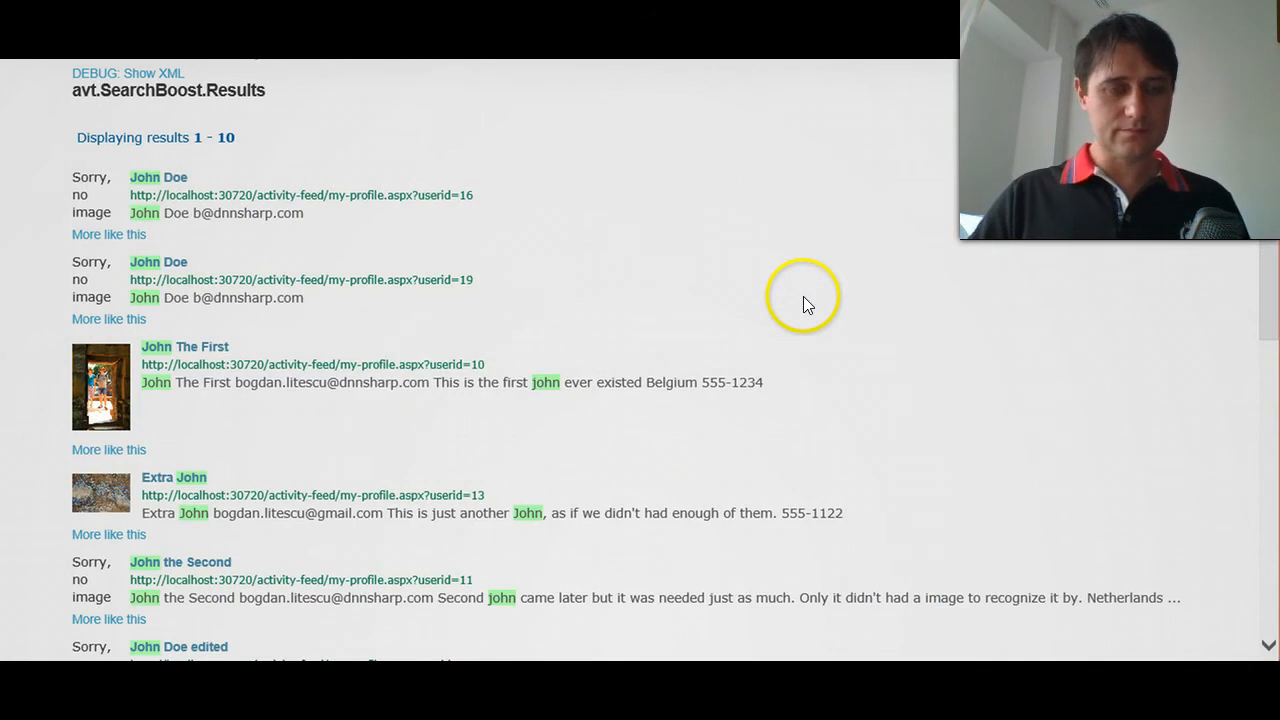
{"action": "left_click_drag", "start_coordinate": [300, 177], "coordinate": [200, 193]}
{"action": "left_click", "coordinate": [318, 155]}
{"action": "left_click_drag", "start_coordinate": [141, 365], "coordinate": [291, 369]}
{"action": "left_click_drag", "start_coordinate": [444, 346], "coordinate": [139, 344]}
{"action": "left_click_drag", "start_coordinate": [463, 345], "coordinate": [460, 306]}
{"action": "left_click", "coordinate": [459, 303]}
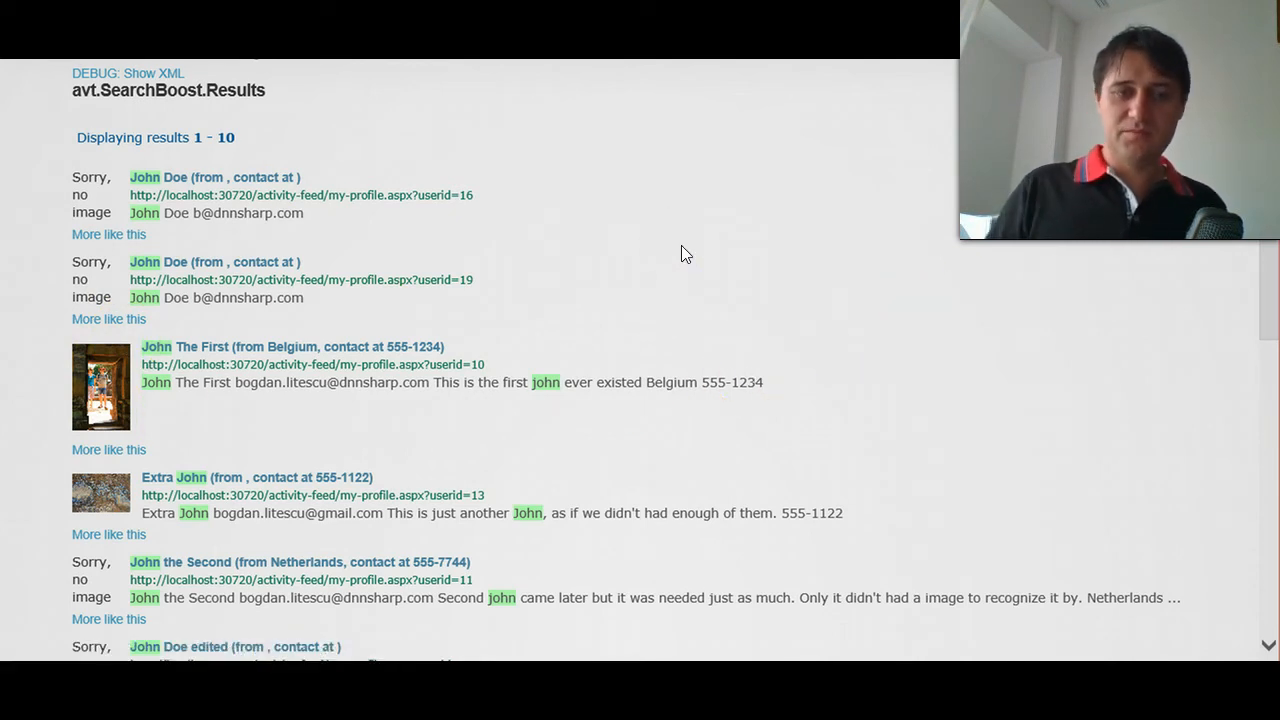
{"action": "scroll", "coordinate": [648, 266], "scroll_direction": "down", "scroll_amount": 1}
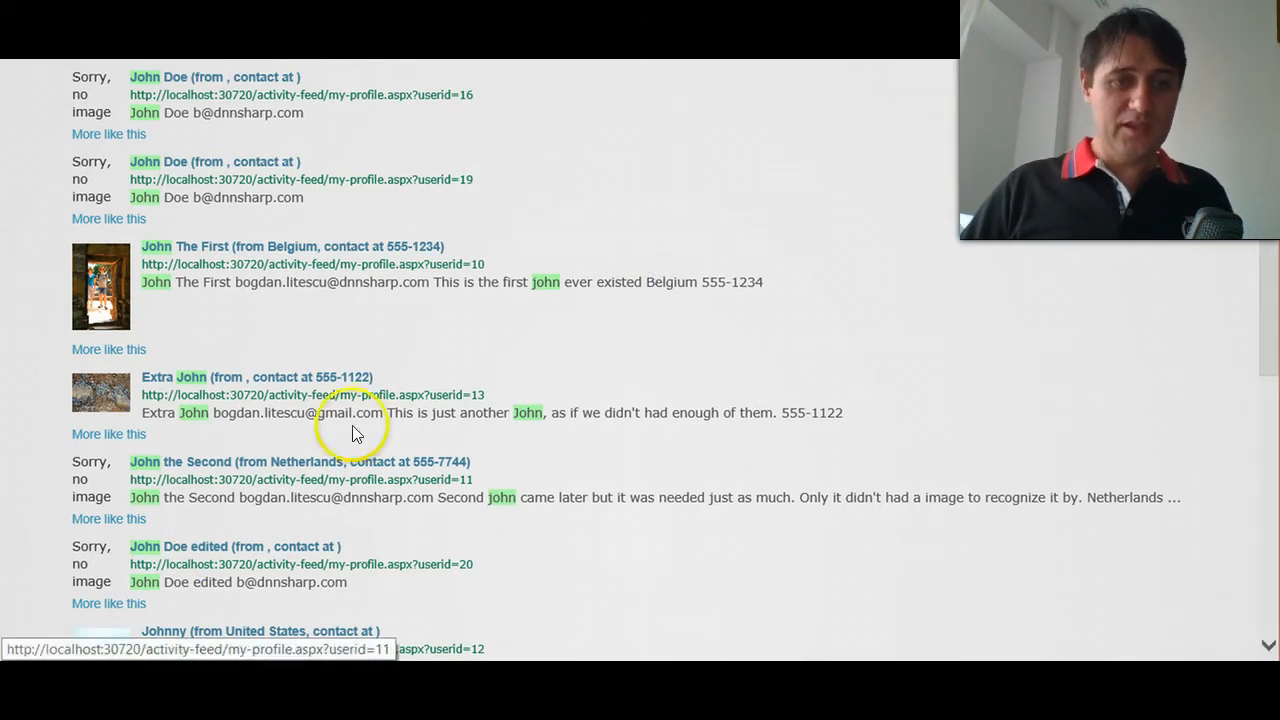
- Open the site's User Accounts administration page and look through the list of registered users
{"action": "scroll", "coordinate": [631, 198], "scroll_direction": "up", "scroll_amount": 2}
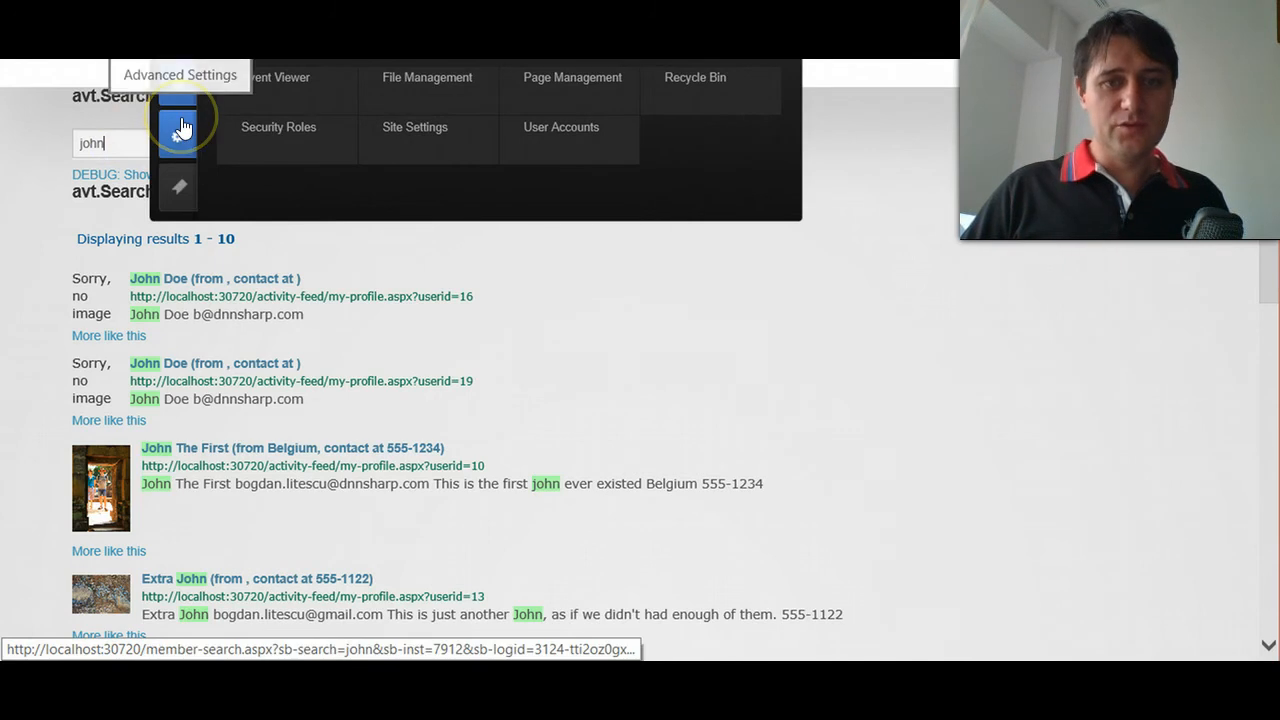
{"action": "left_click", "coordinate": [544, 130]}
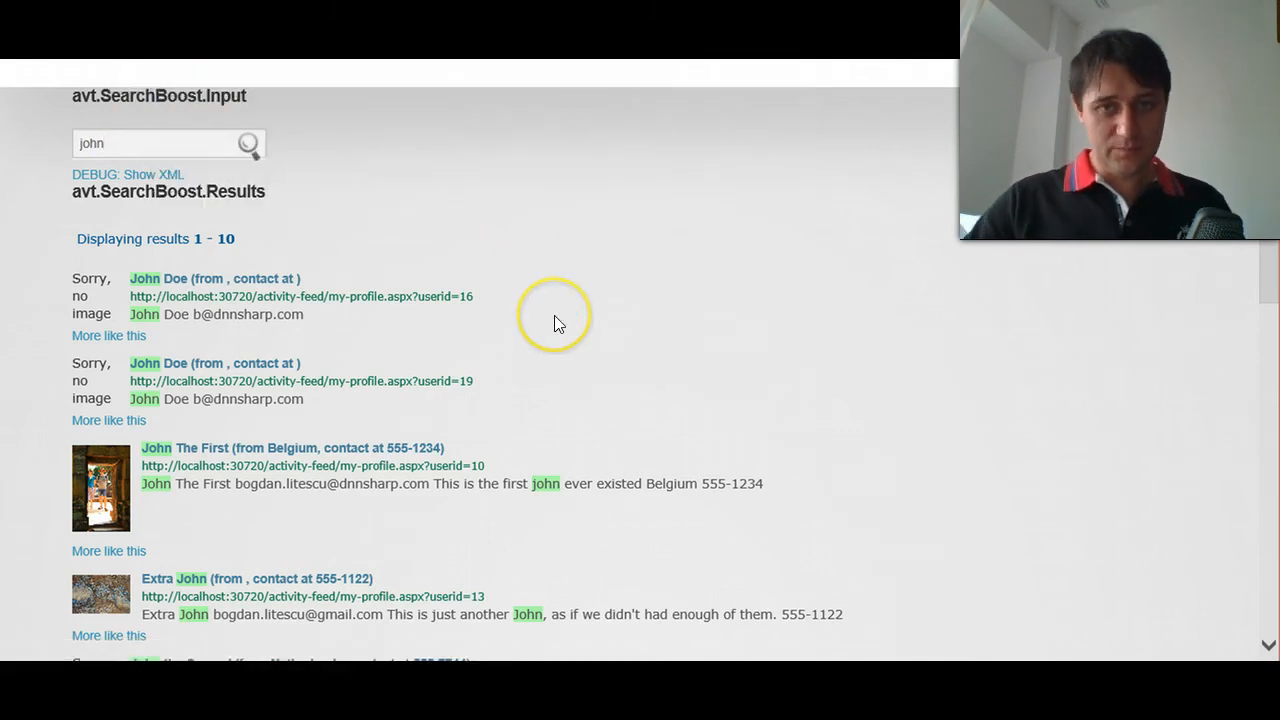
{"action": "scroll", "coordinate": [554, 320], "scroll_direction": "down", "scroll_amount": 2}
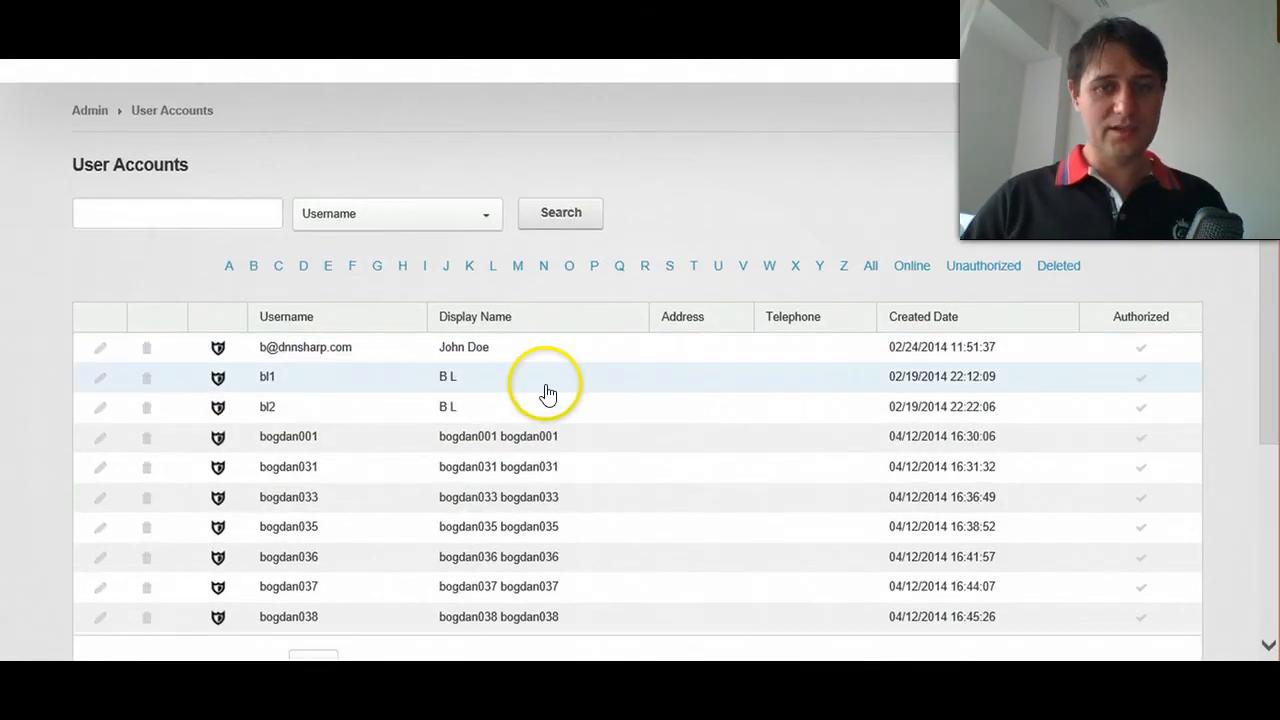
{"action": "scroll", "coordinate": [545, 393], "scroll_direction": "down", "scroll_amount": 1}
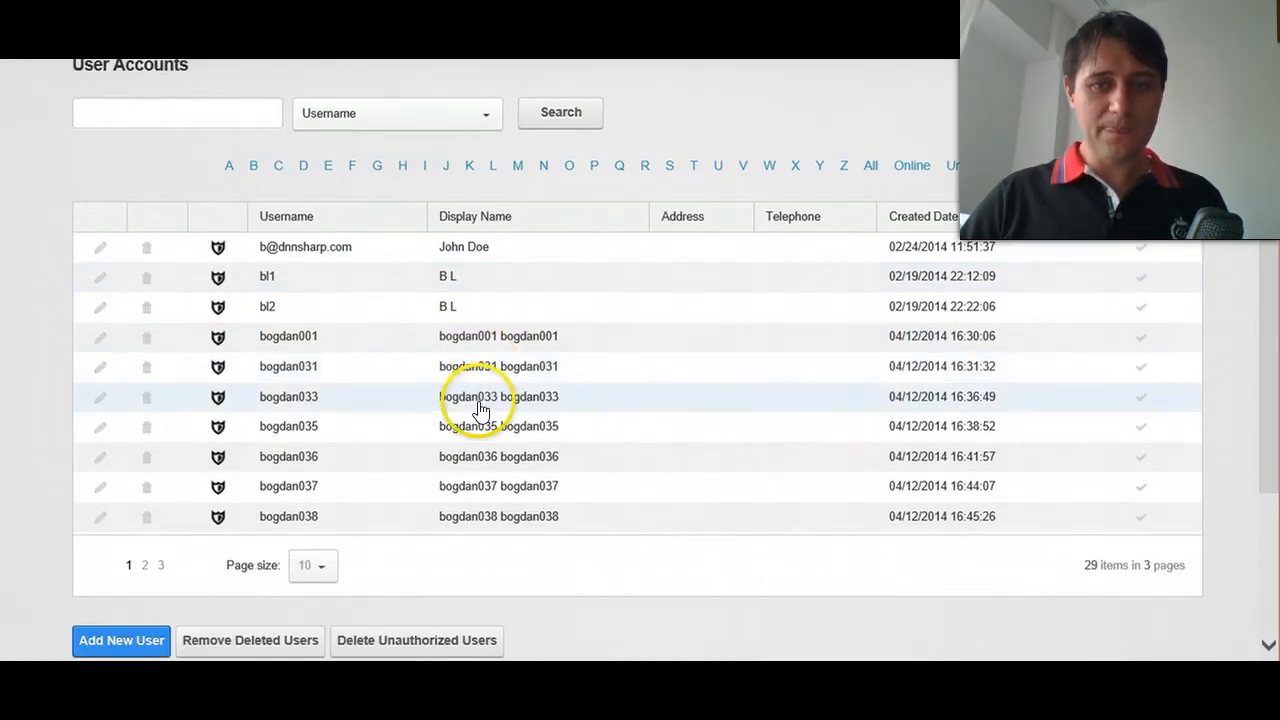
{"action": "left_click", "coordinate": [375, 386]}
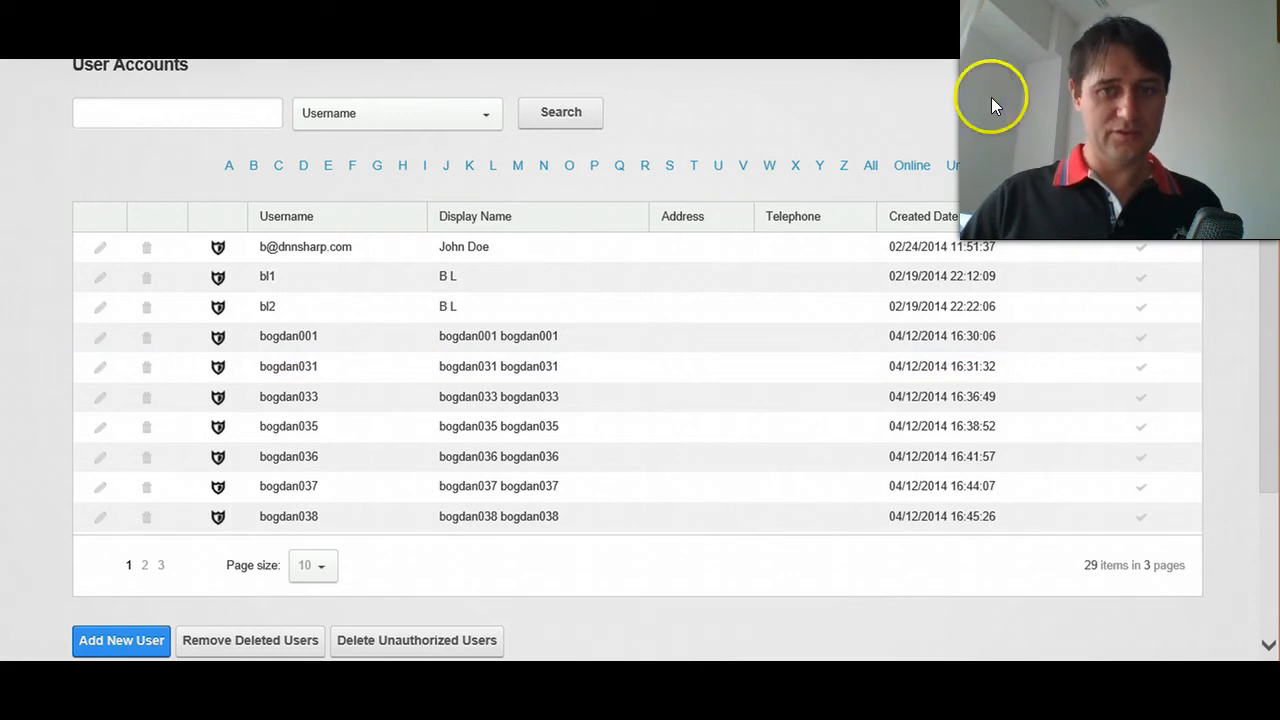
- Return to the Member Search page with its results and place the cursor in the search box
{"action": "left_click", "coordinate": [620, 317]}
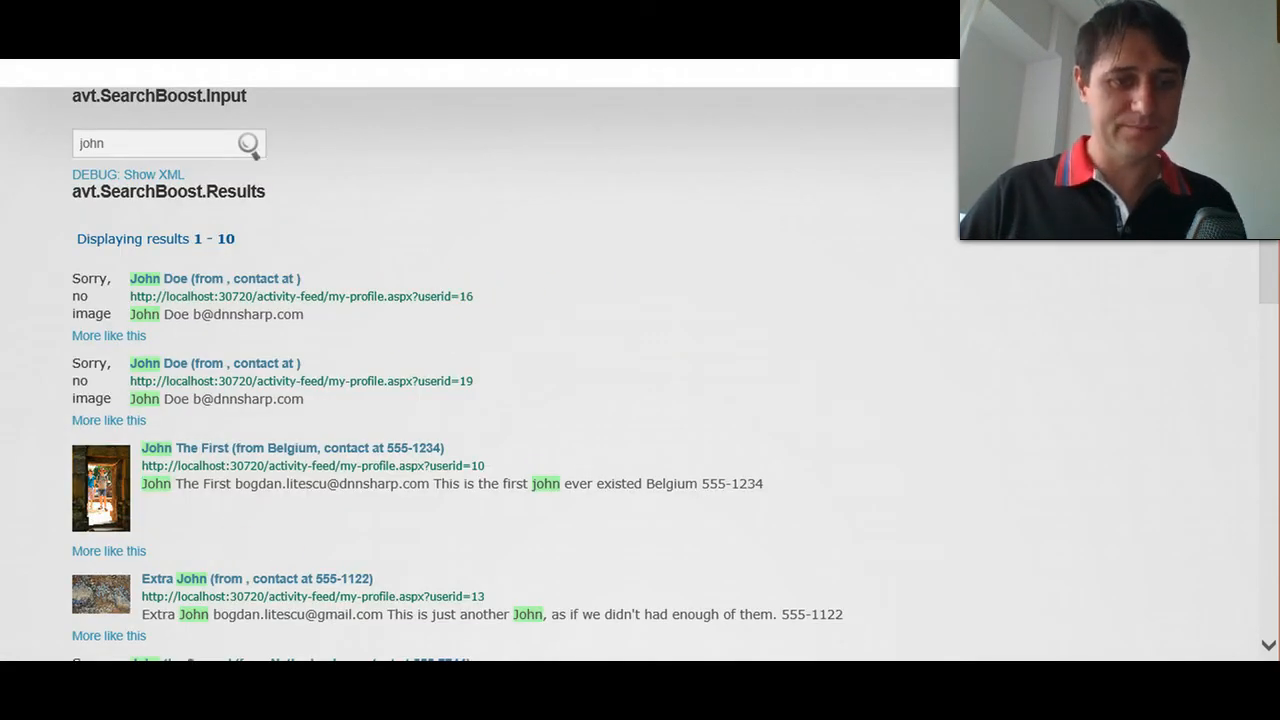
{"action": "left_click", "coordinate": [793, 303]}
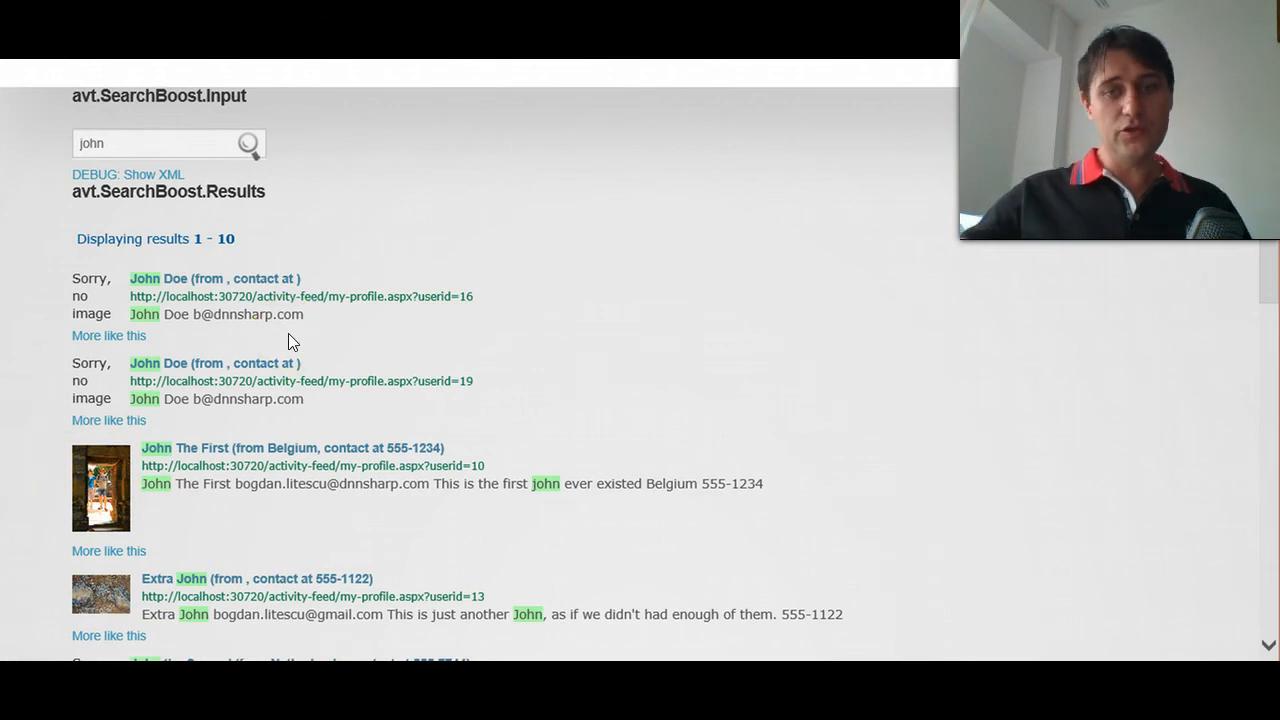
{"action": "scroll", "coordinate": [288, 333], "scroll_direction": "up", "scroll_amount": 1}
{"action": "left_click", "coordinate": [158, 241]}
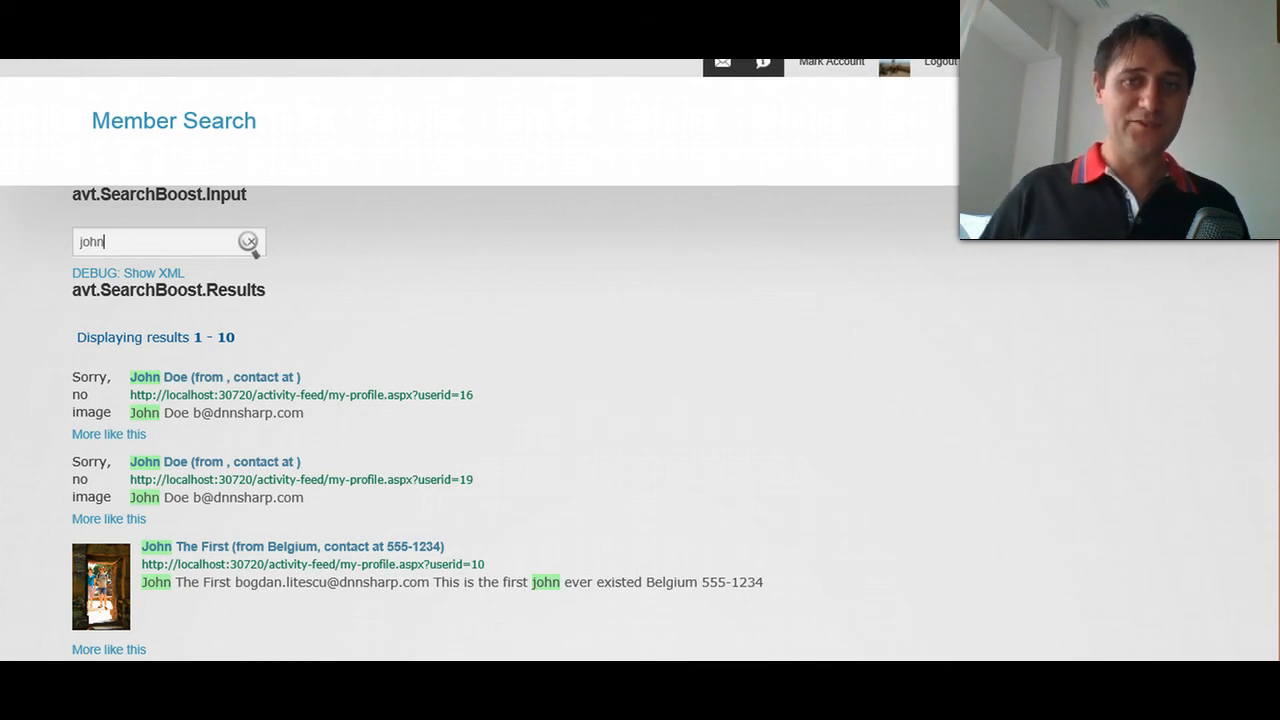
{"action": "left_click", "coordinate": [428, 663]}
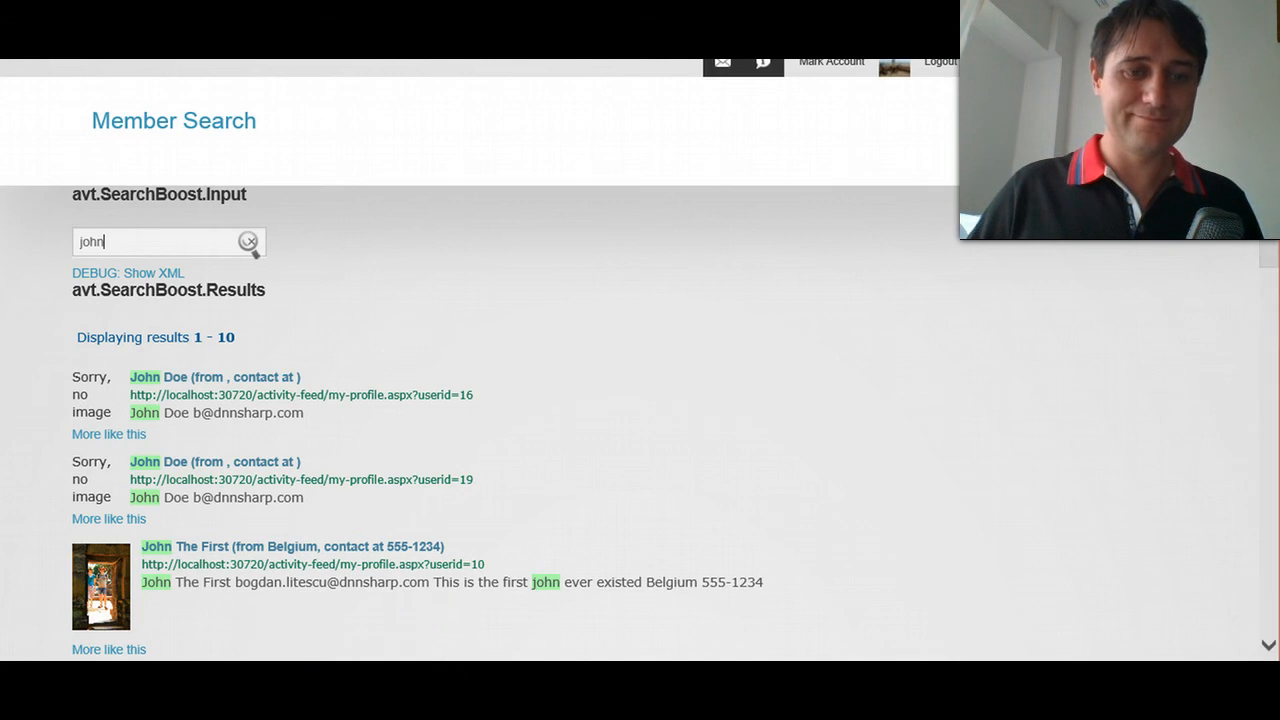